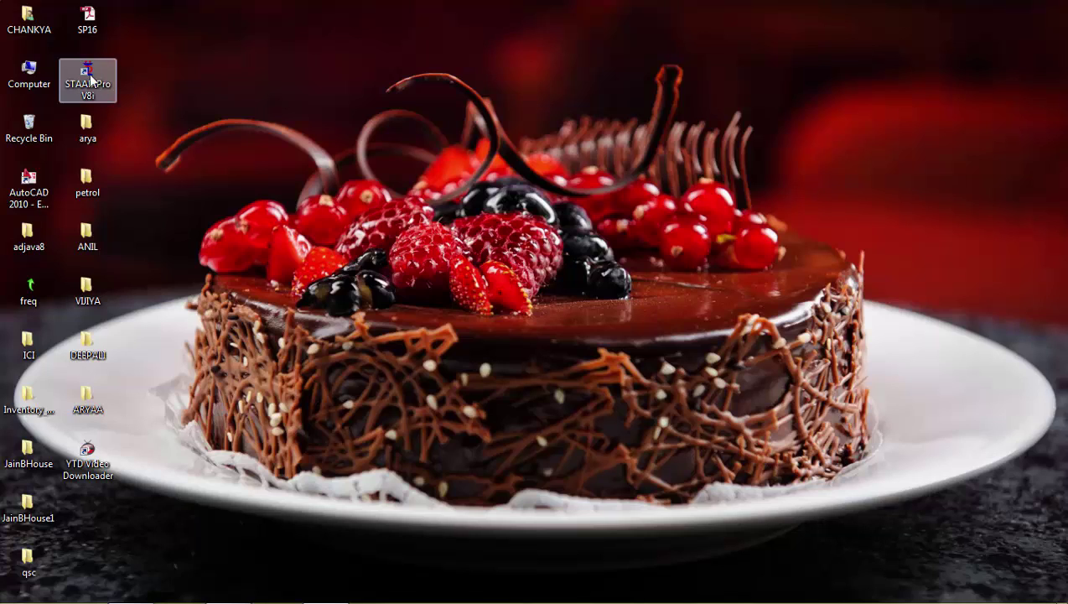
Launch STAAD.Pro, then review and apply the program configuration for base unit, default design codes, background color and global axis orientation.
{"action": "double_click", "coordinate": [92, 77]}
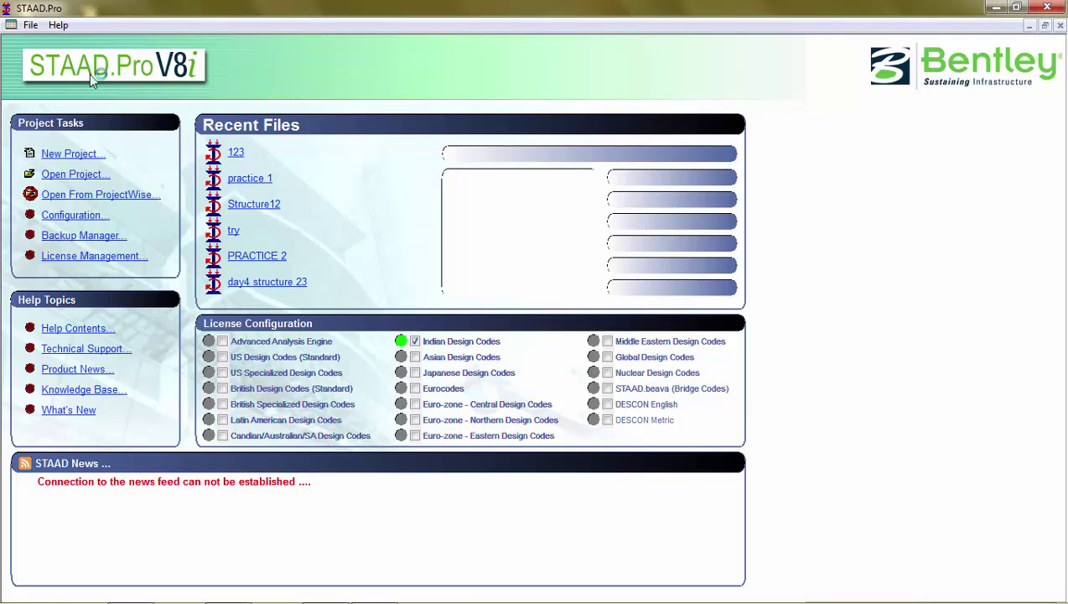
{"action": "left_click", "coordinate": [84, 223]}
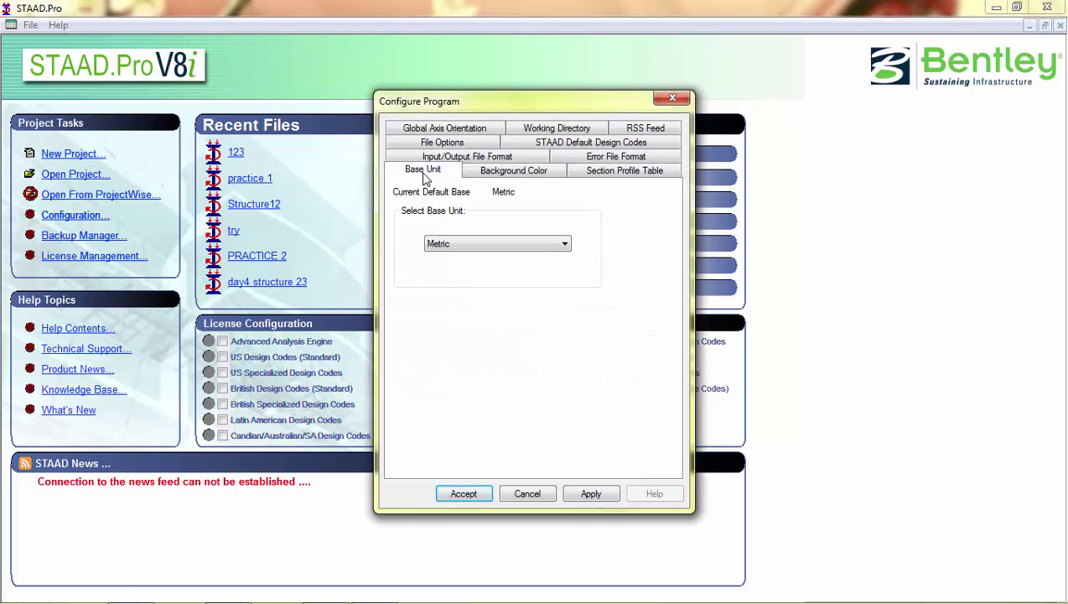
{"action": "left_click", "coordinate": [565, 143]}
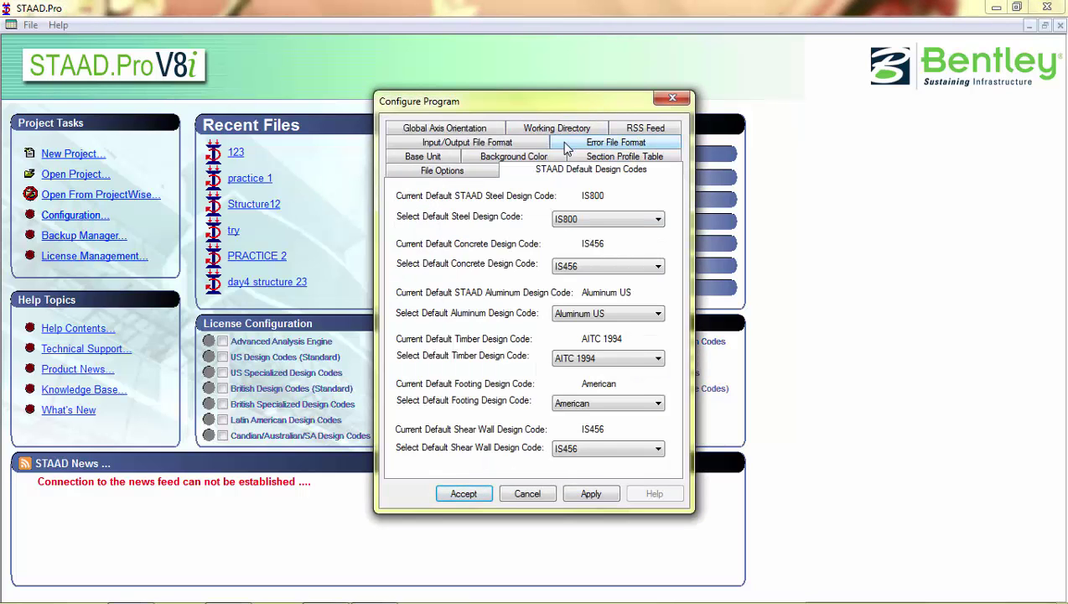
{"action": "left_click", "coordinate": [524, 157]}
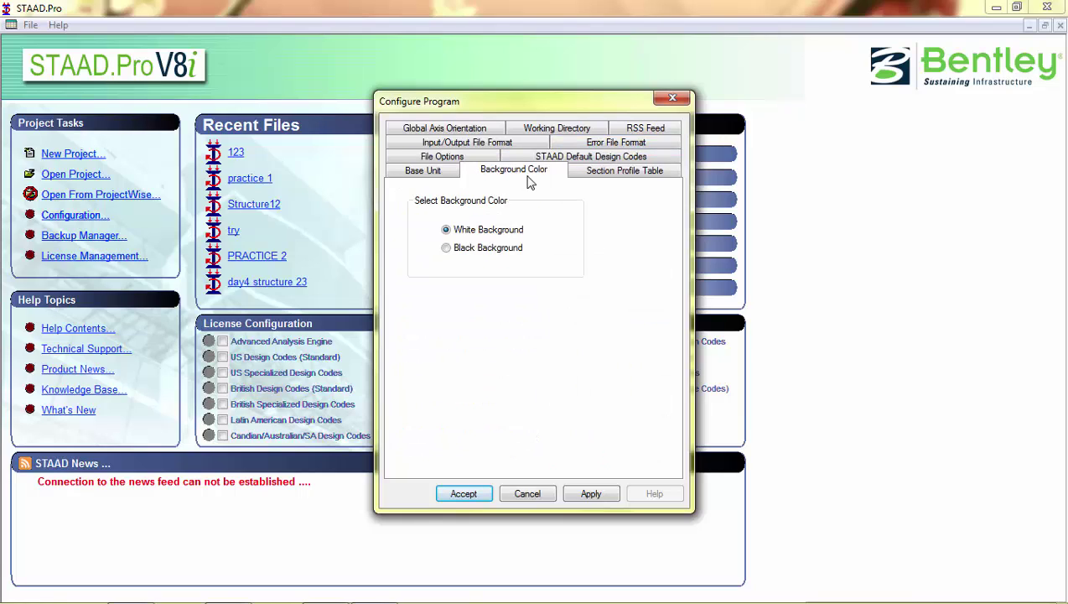
{"action": "left_click", "coordinate": [442, 128]}
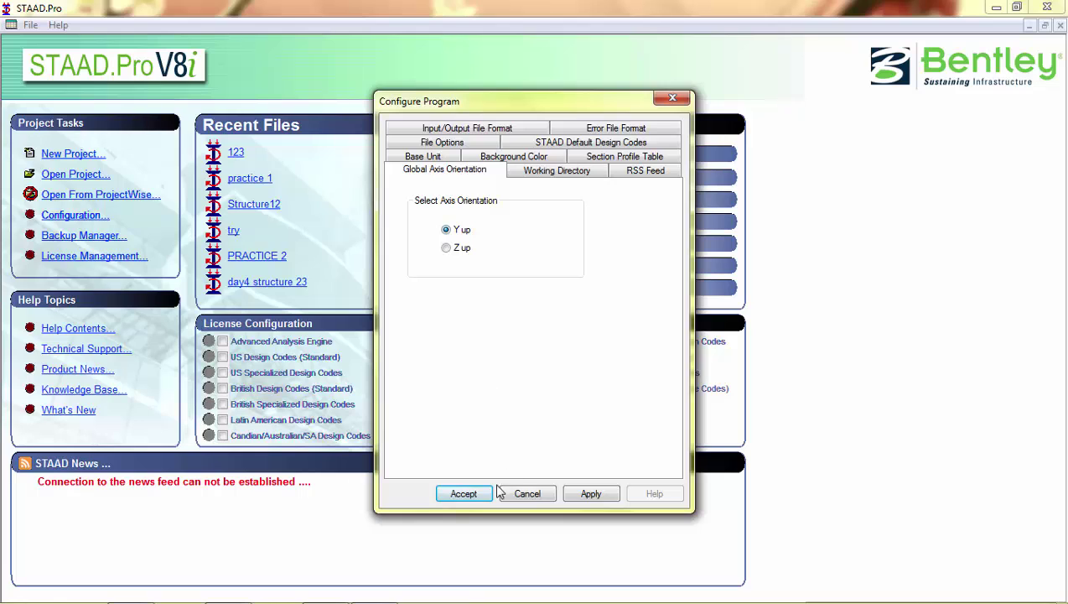
{"action": "left_click", "coordinate": [590, 495]}
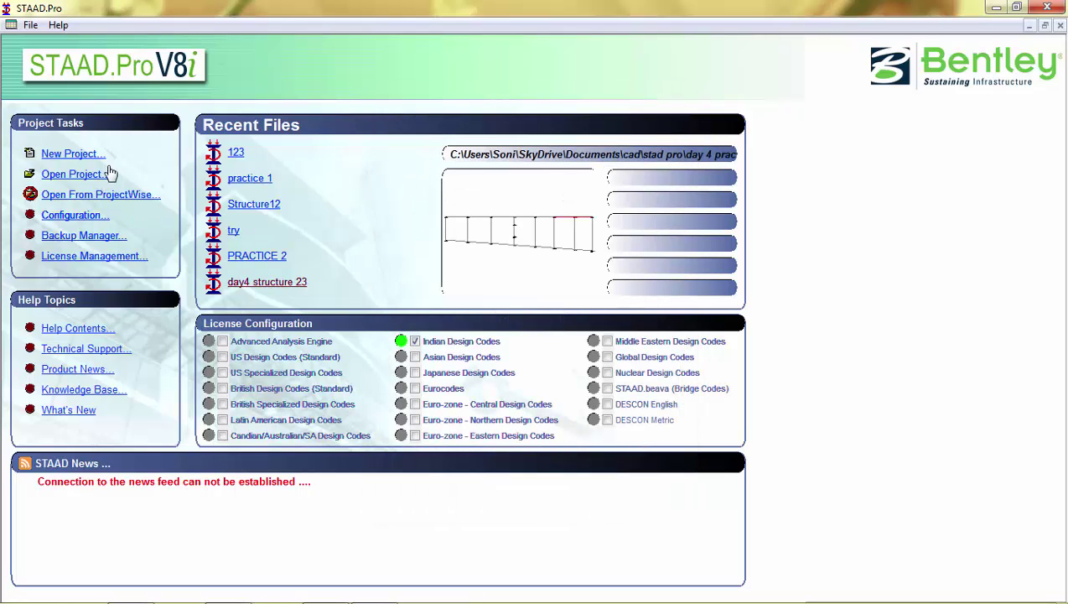
Switch the Indian Design Codes license off and back on.
{"action": "left_click", "coordinate": [414, 342]}
{"action": "left_click", "coordinate": [414, 342]}
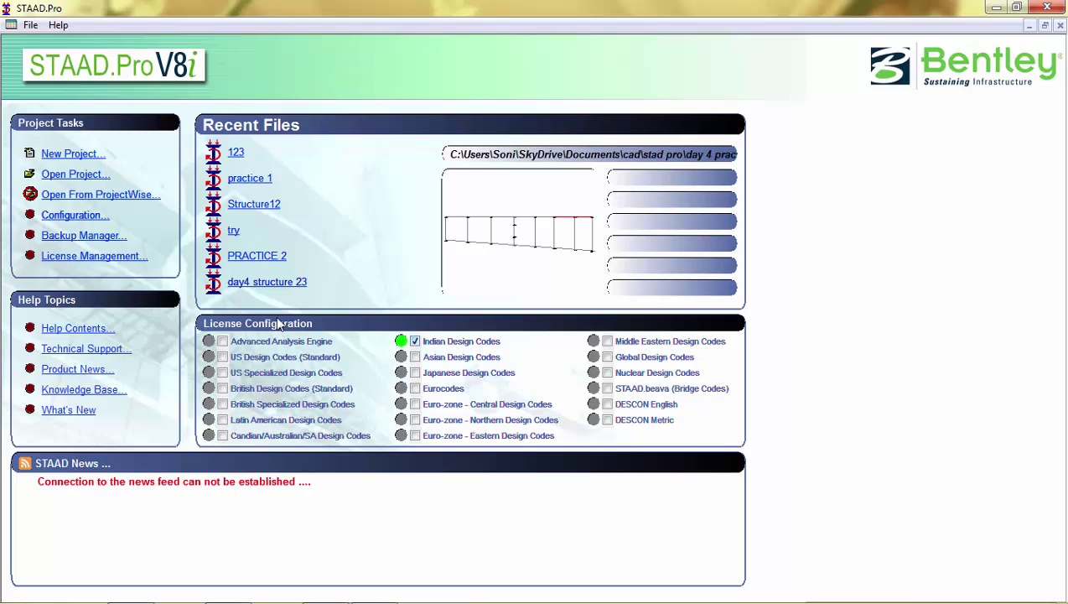
Configure the Backup Manager to keep 3 auto-save backups with an auto-save frequency of 3 minutes.
{"action": "left_click", "coordinate": [107, 240]}
{"action": "left_click", "coordinate": [508, 186]}
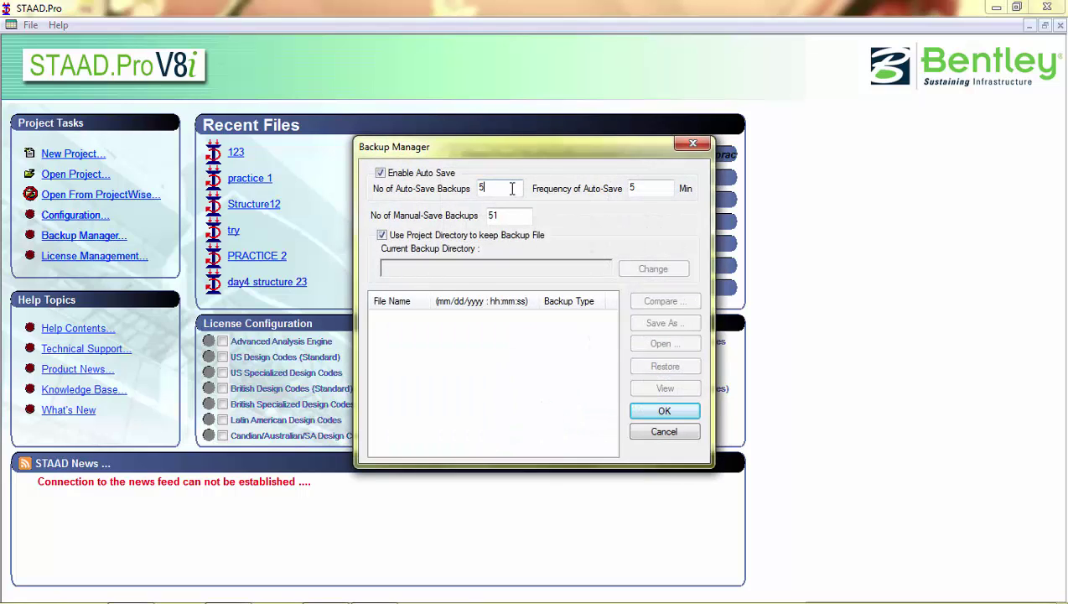
{"action": "left_click_drag", "start_coordinate": [511, 188], "coordinate": [480, 188]}
{"action": "type", "text": "3"}
{"action": "key", "text": "Tab"}
{"action": "type", "text": "3"}
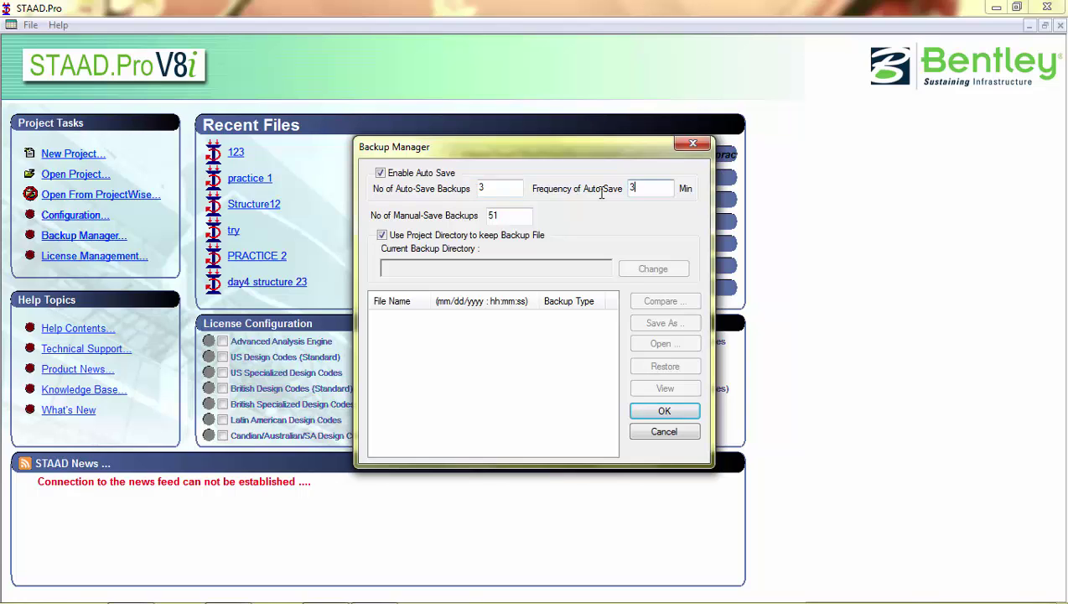
{"action": "left_click", "coordinate": [665, 412]}
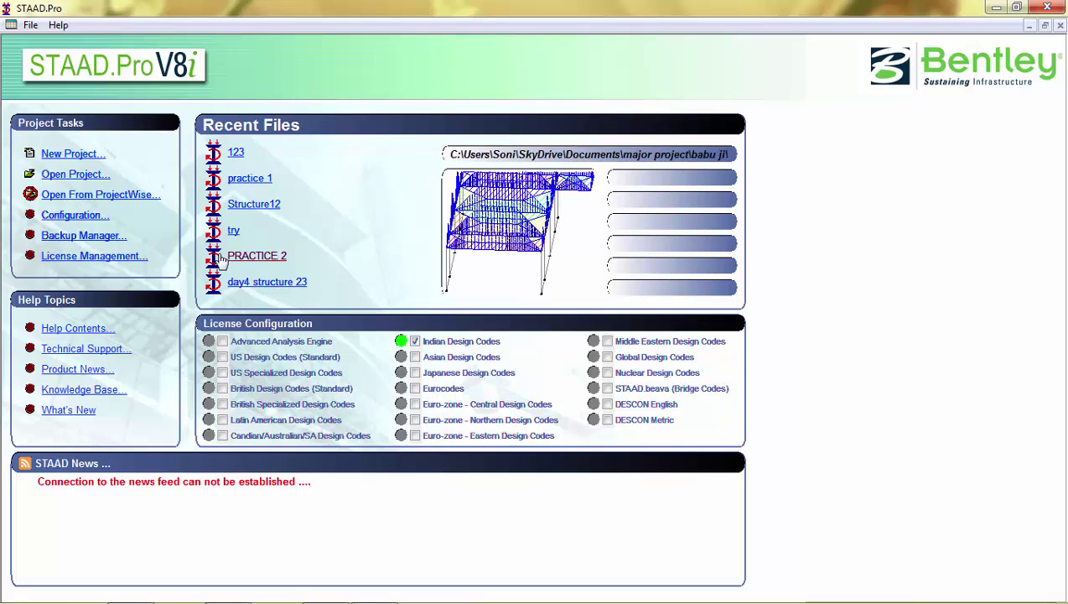
Start a new project of type Space with the file name "practice sheet 2".
{"action": "left_click", "coordinate": [94, 159]}
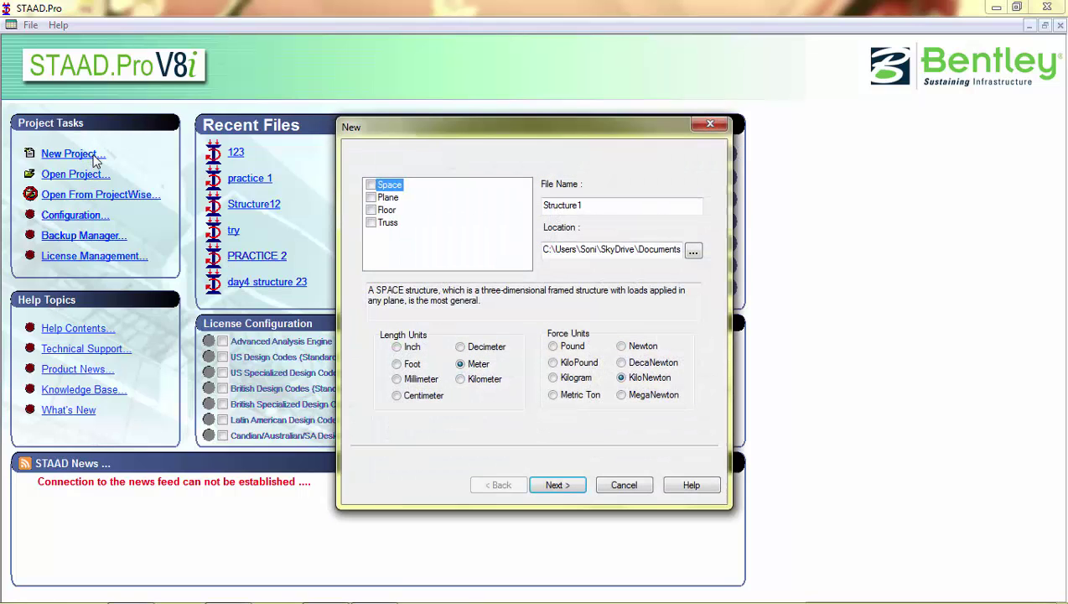
{"action": "left_click", "coordinate": [371, 185]}
{"action": "double_click", "coordinate": [595, 209]}
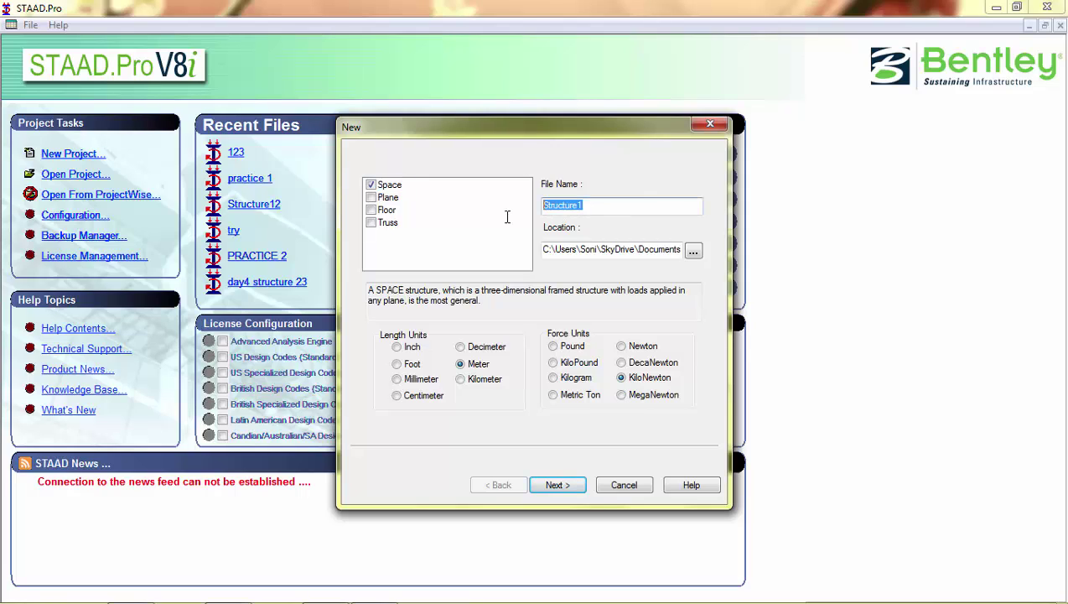
{"action": "type", "text": "practice sheet 2"}
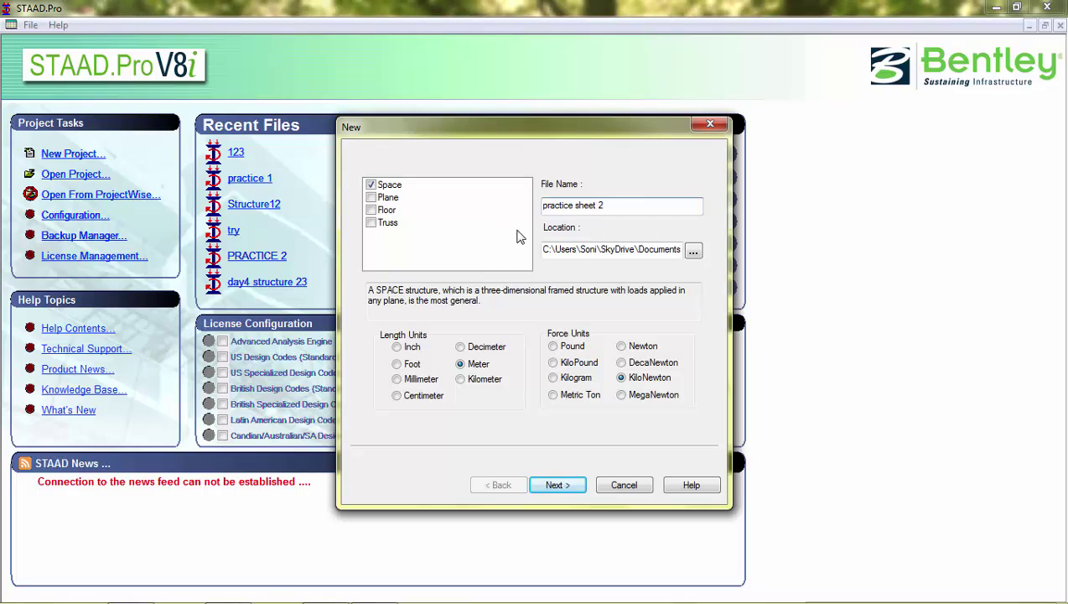
Store the project in the practice folder and create it with Add Beam as the starting mode, keeping Meter and KiloNewton units.
{"action": "left_click", "coordinate": [694, 256]}
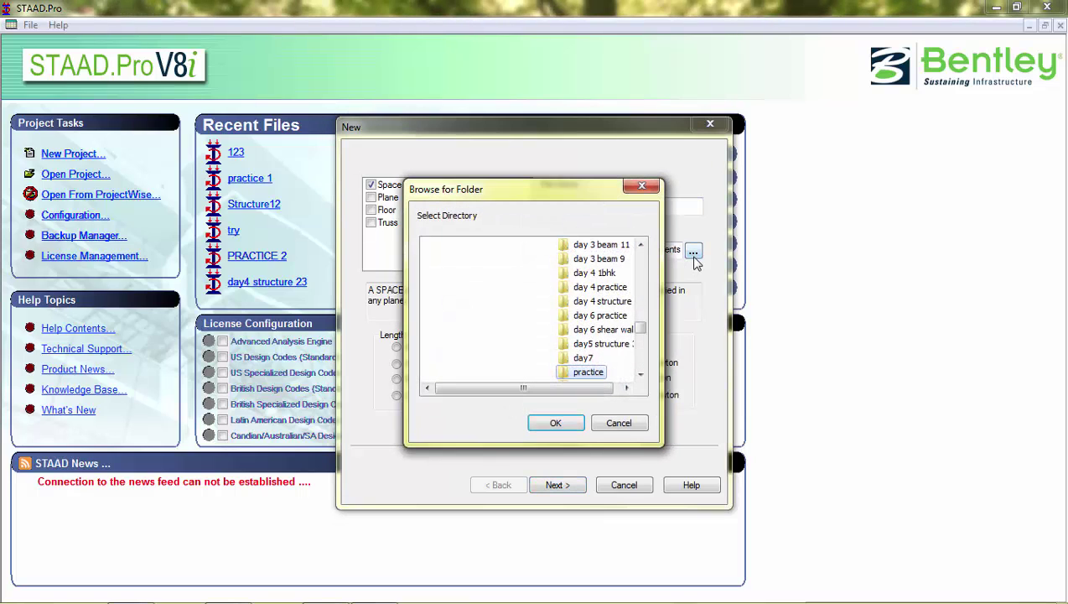
{"action": "left_click", "coordinate": [591, 372]}
{"action": "left_click", "coordinate": [563, 423]}
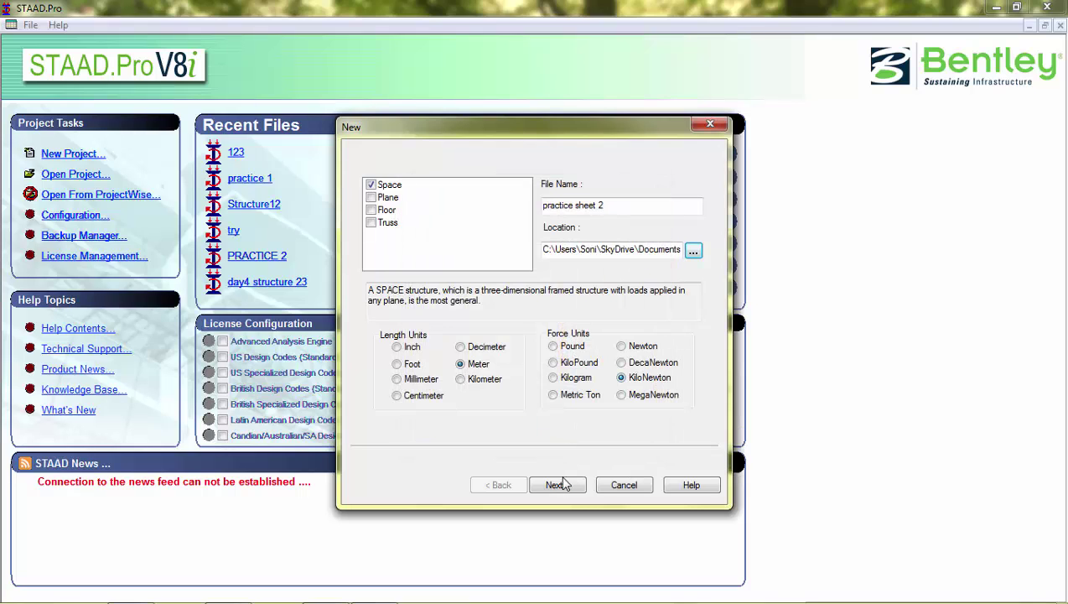
{"action": "left_click", "coordinate": [560, 486]}
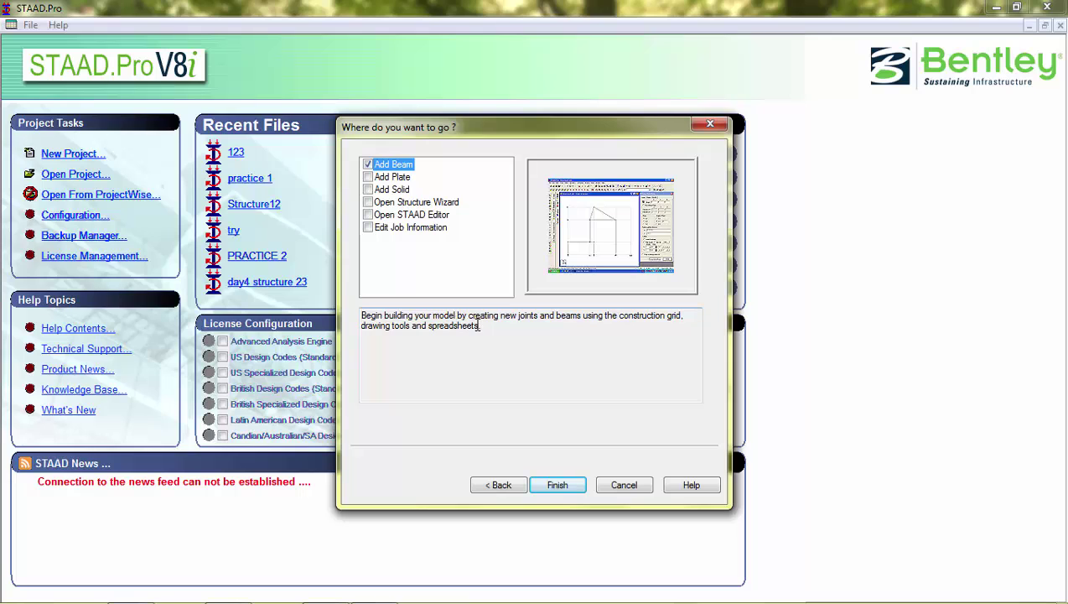
{"action": "left_click", "coordinate": [574, 488]}
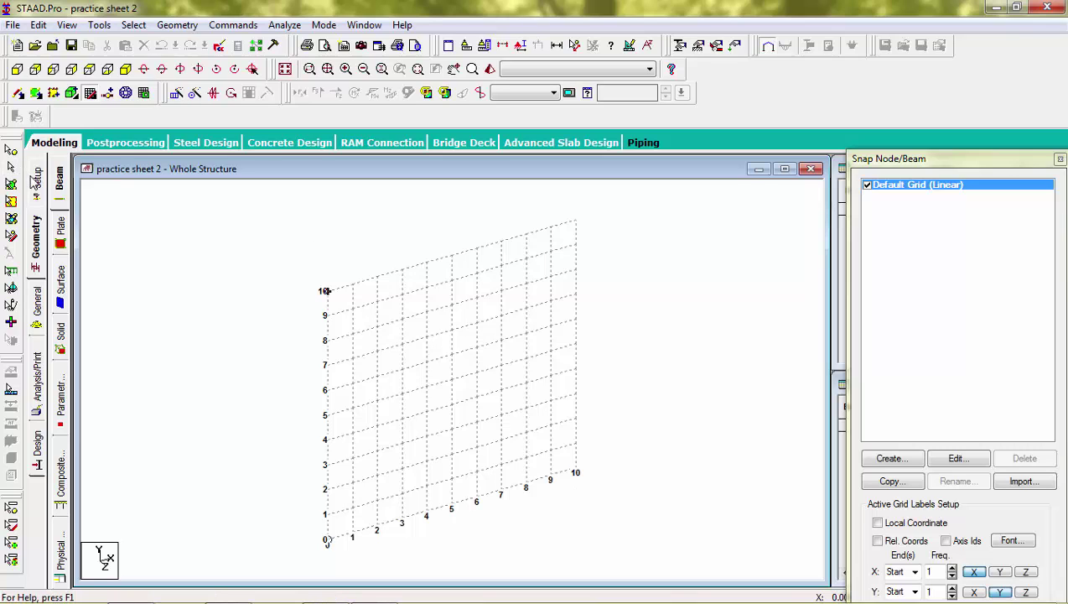
In the setup's job information, enter 2 as the job and "student" as the client.
{"action": "left_click", "coordinate": [36, 178]}
{"action": "left_click", "coordinate": [902, 198]}
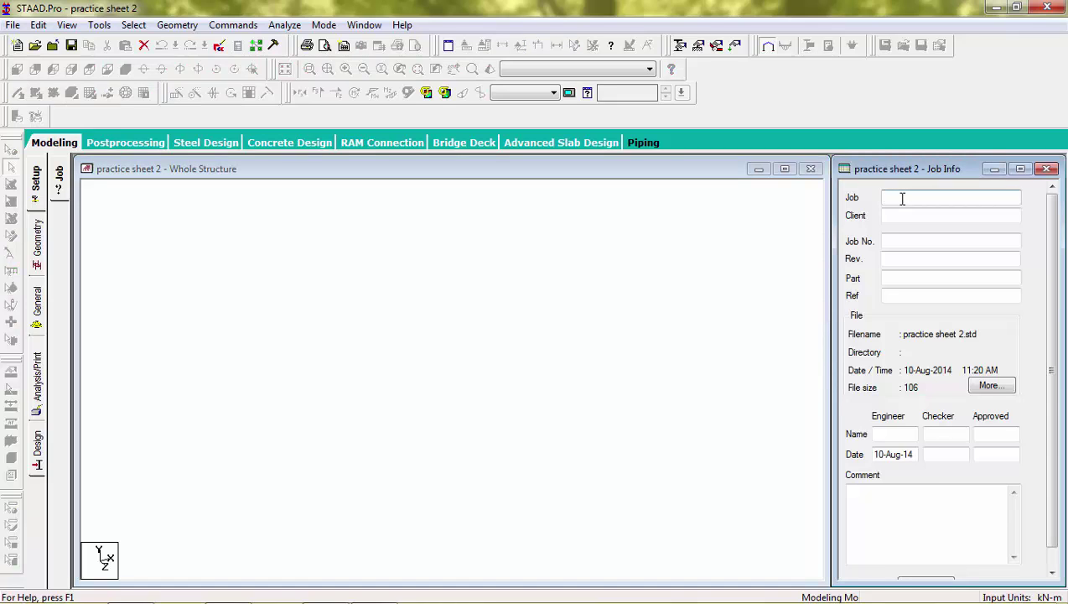
{"action": "type", "text": "2"}
{"action": "left_click", "coordinate": [890, 214]}
{"action": "left_click", "coordinate": [889, 241]}
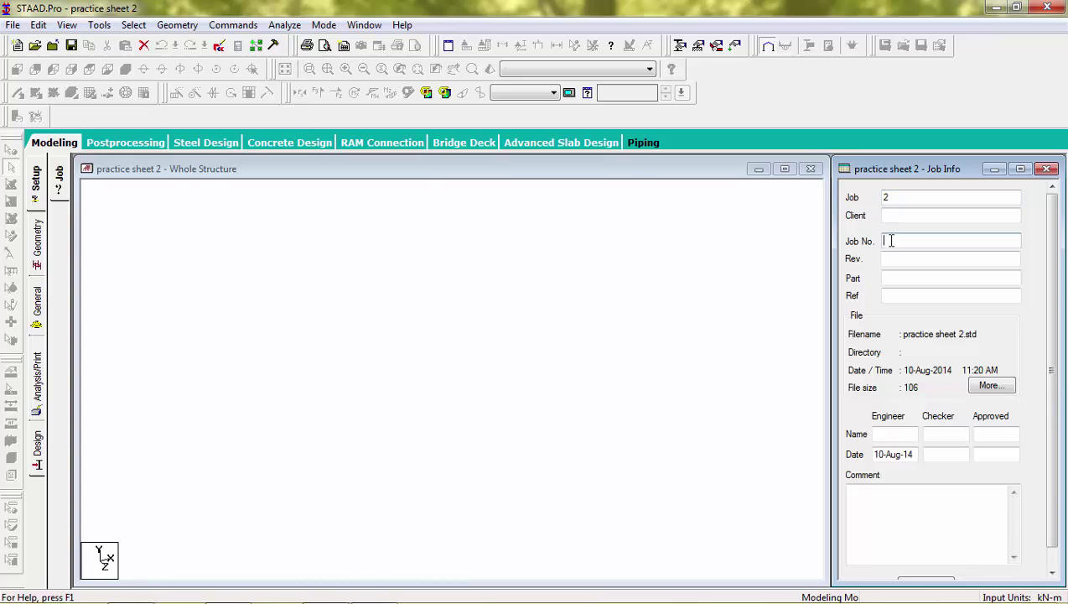
{"action": "left_click", "coordinate": [905, 214]}
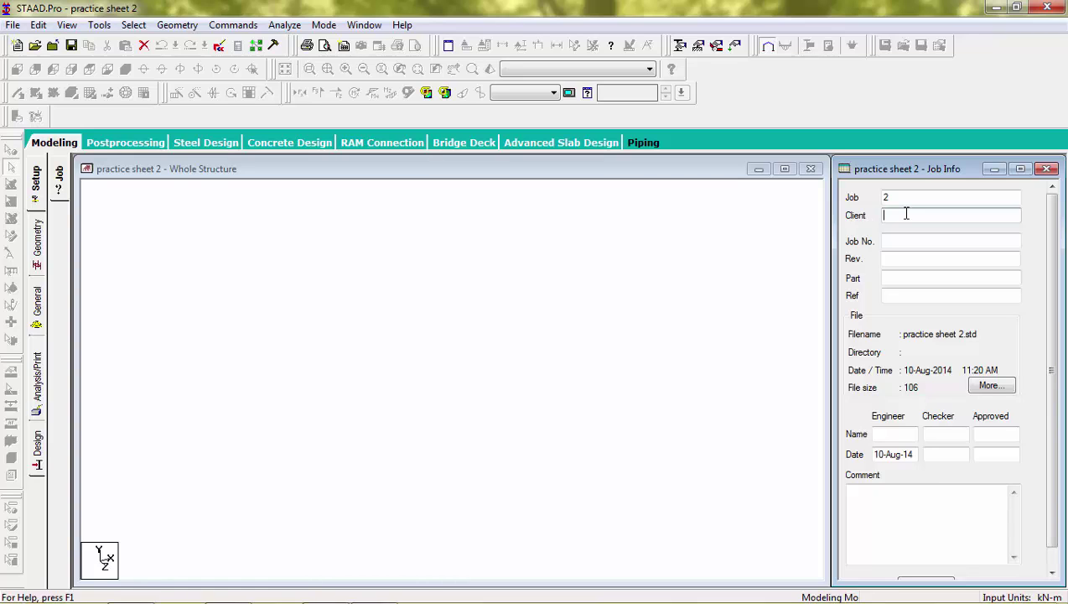
{"action": "type", "text": "student"}
Enter "EFO BUILDERS" as the job reference and fill in the engineer's name.
{"action": "left_click", "coordinate": [909, 292]}
{"action": "type", "text": "EFO"}
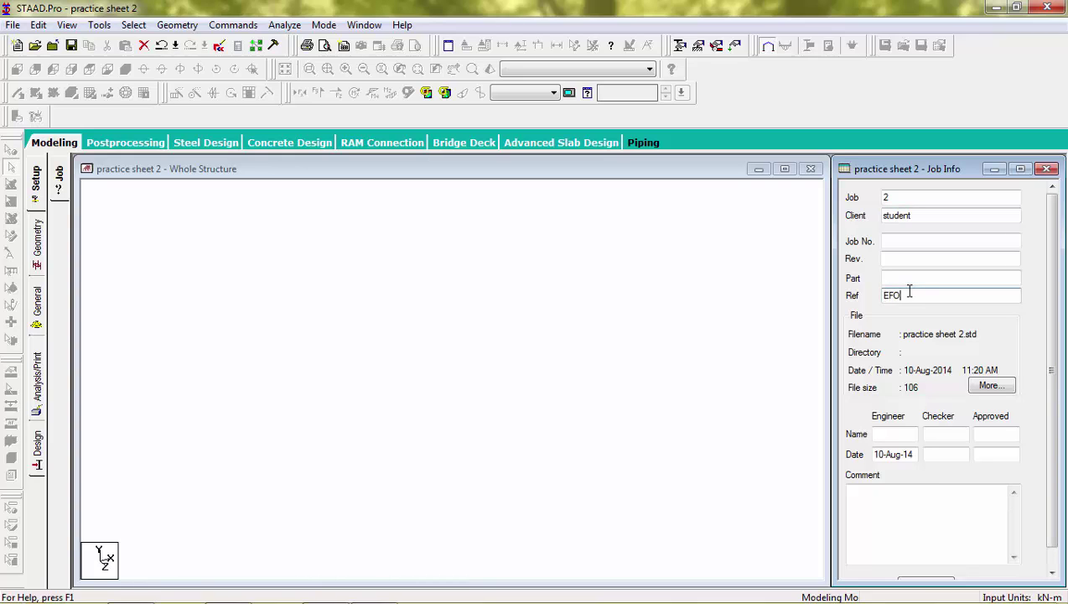
{"action": "type", "text": " BM"}
{"action": "type", "text": "ILDERS"}
{"action": "left_click", "coordinate": [880, 434]}
{"action": "type", "text": "RASE"}
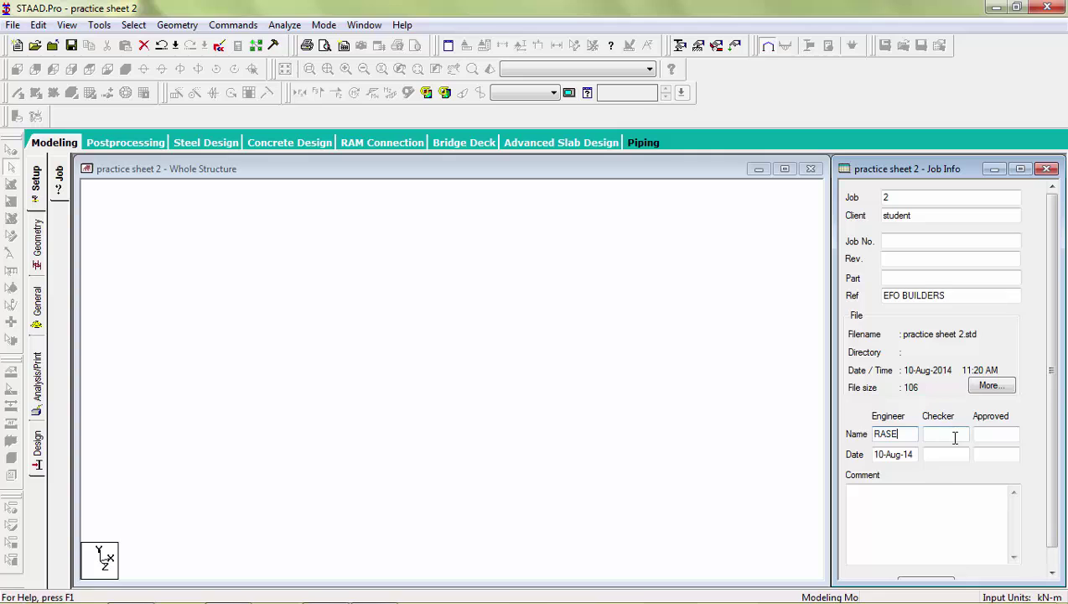
Add a vertical member on the default geometry grid at X 1 from height 0 to 5, and save the model for the auto-save.
{"action": "left_click", "coordinate": [38, 245]}
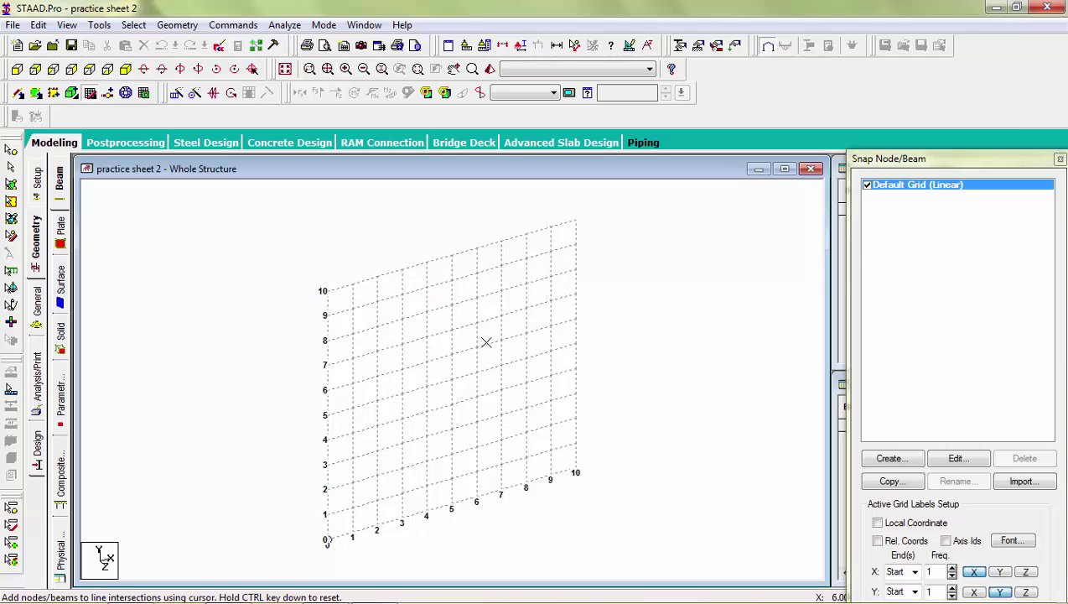
{"action": "left_click", "coordinate": [352, 533]}
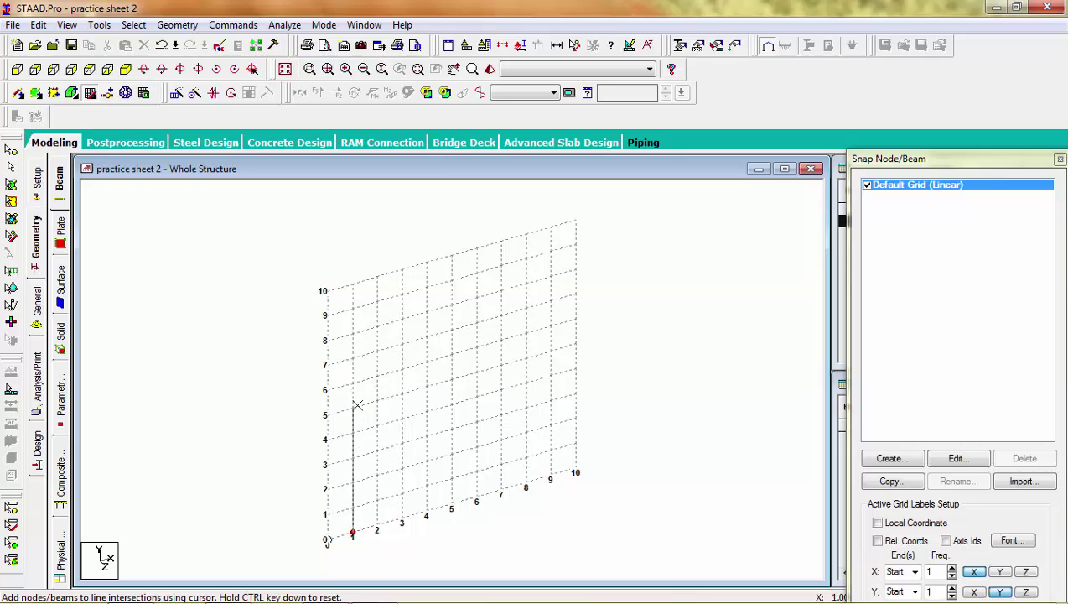
{"action": "left_click", "coordinate": [353, 407]}
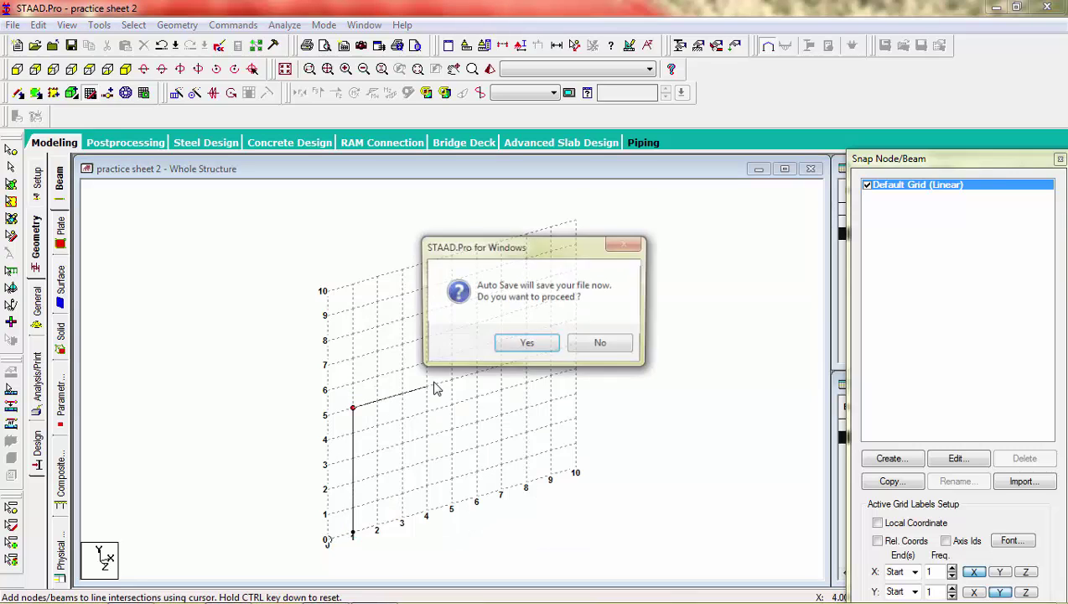
{"action": "left_click", "coordinate": [522, 345]}
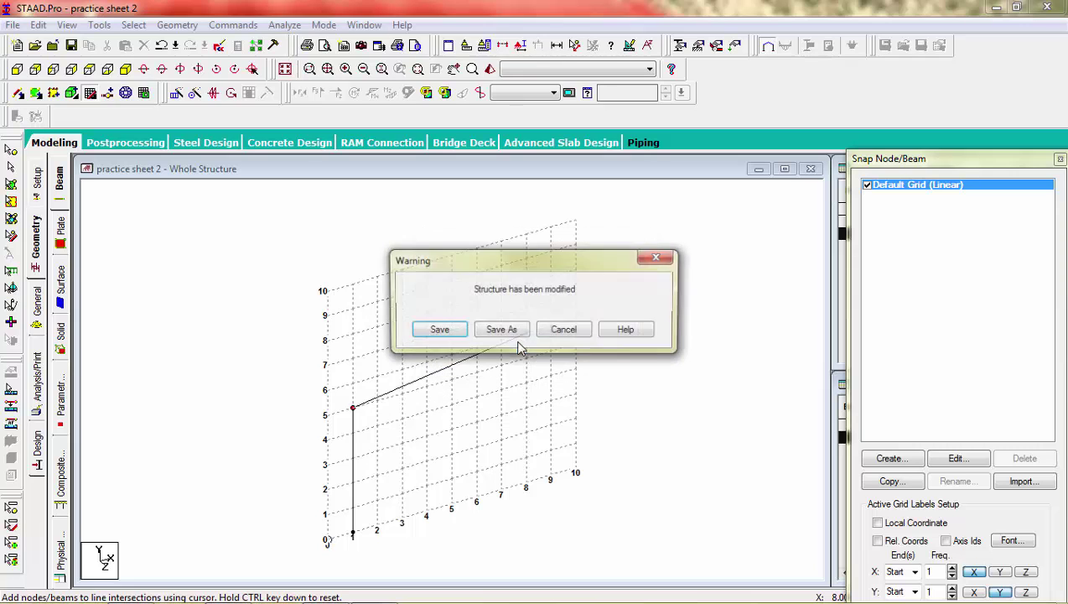
{"action": "left_click", "coordinate": [456, 334]}
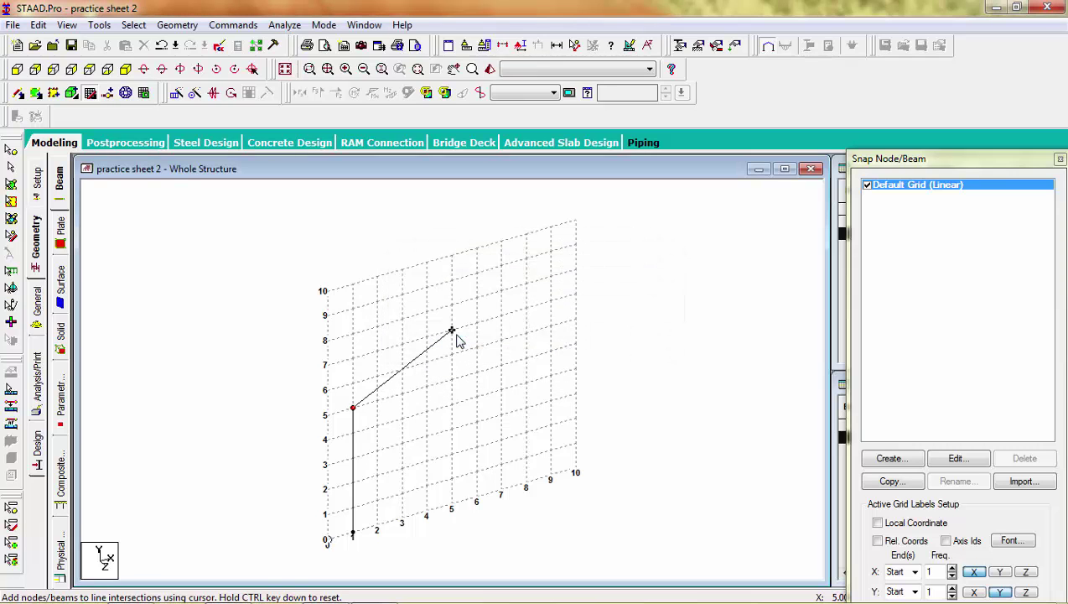
Add two horizontal beams at height 5, from X 1 to X 5 and from X 5 to X 9, and end the beam chain.
{"action": "right_click", "coordinate": [424, 387]}
{"action": "left_click", "coordinate": [452, 379]}
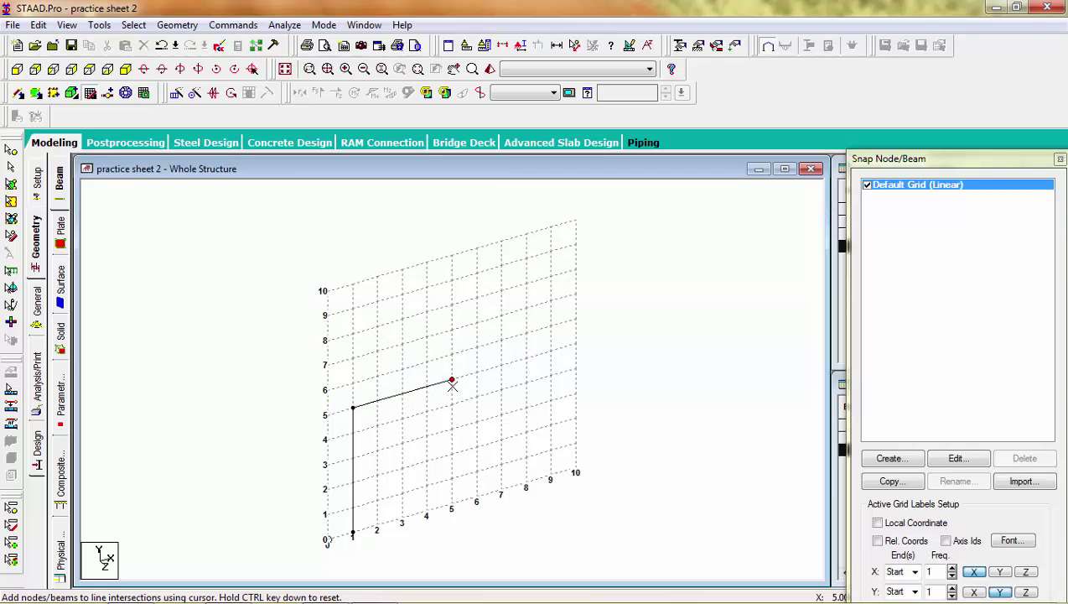
{"action": "left_click", "coordinate": [547, 352]}
{"action": "right_click", "coordinate": [547, 352]}
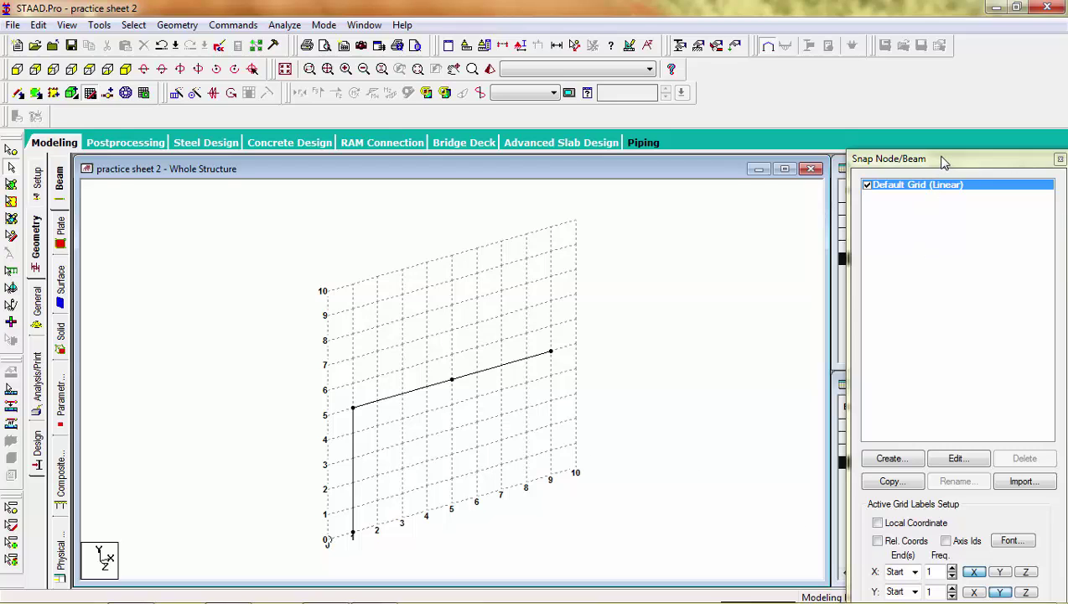
Add the middle column at X 5 from the base to the beam joint at height 5, and stop snapping members.
{"action": "left_click_drag", "start_coordinate": [941, 160], "coordinate": [932, 99]}
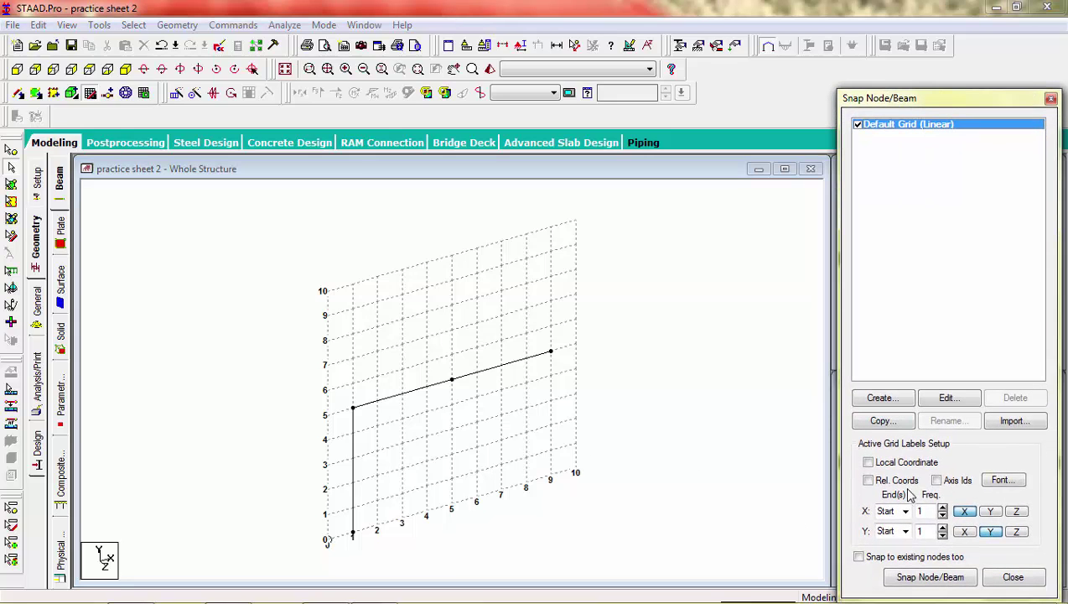
{"action": "left_click", "coordinate": [914, 579]}
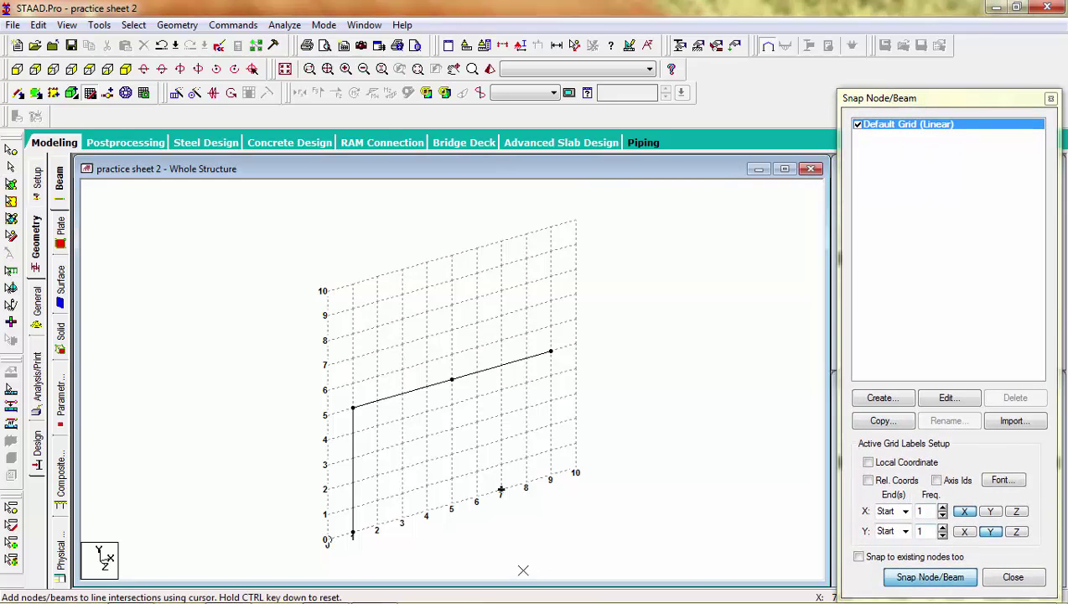
{"action": "left_click", "coordinate": [452, 505]}
{"action": "left_click", "coordinate": [452, 380]}
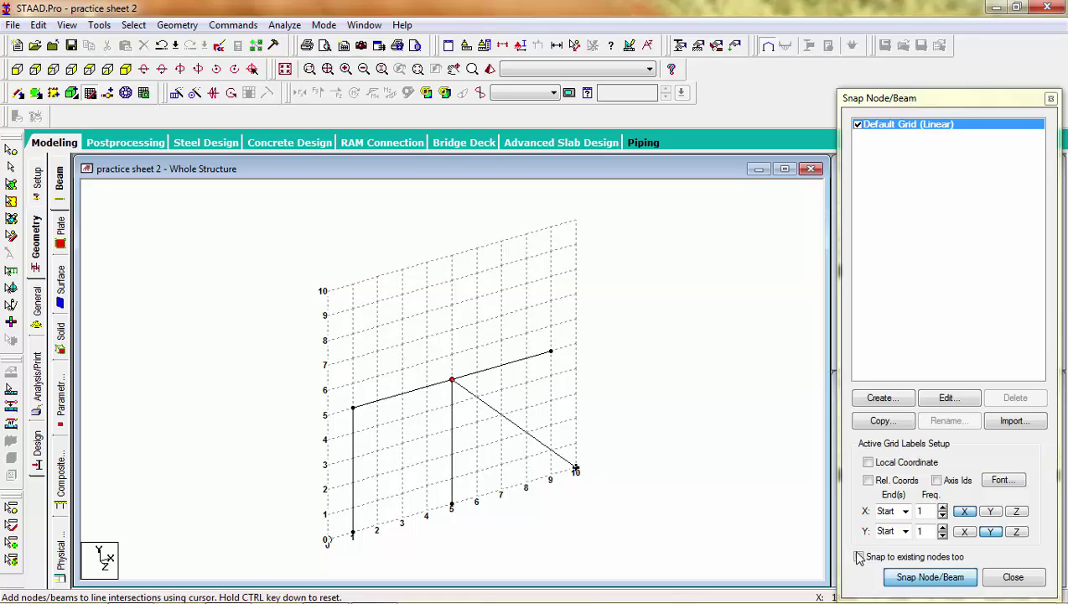
{"action": "left_click", "coordinate": [907, 578]}
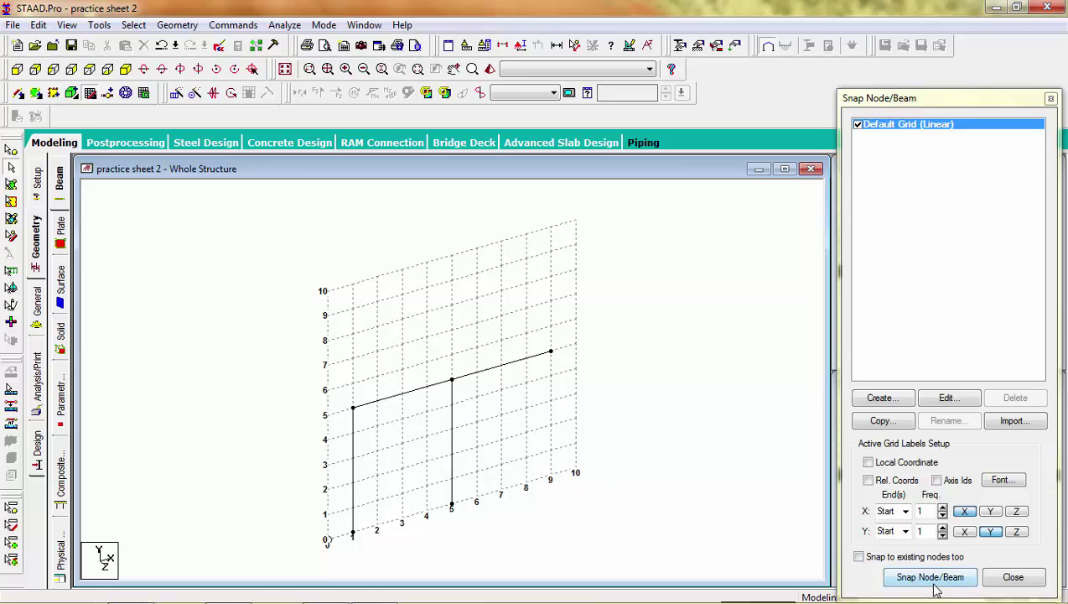
Add the end column at X 9 from the base up to the beam end at height 5.
{"action": "left_click", "coordinate": [931, 578]}
{"action": "left_click", "coordinate": [550, 474]}
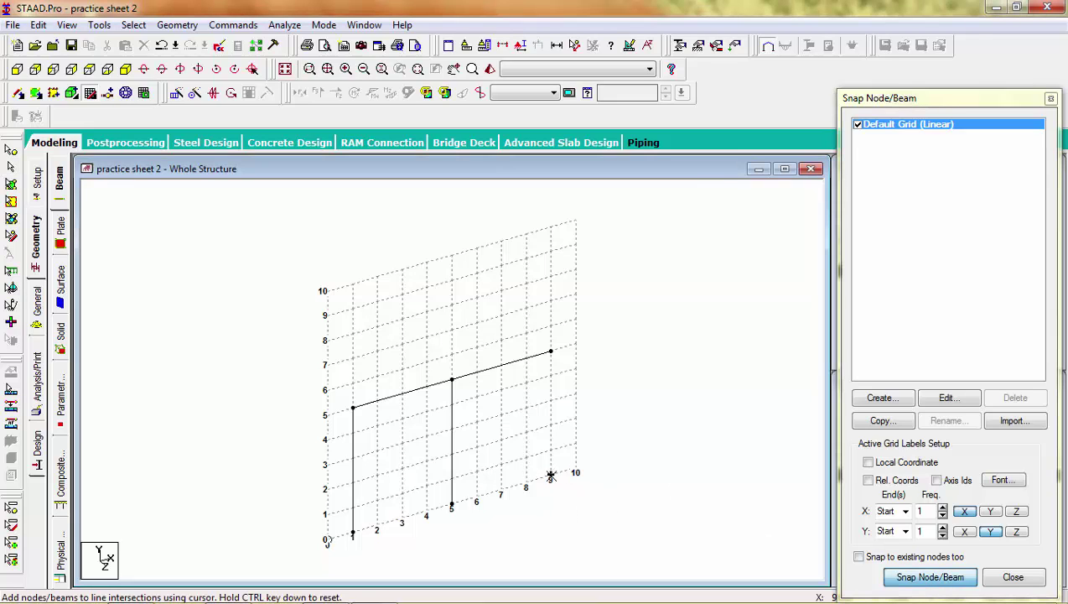
{"action": "left_click", "coordinate": [550, 350]}
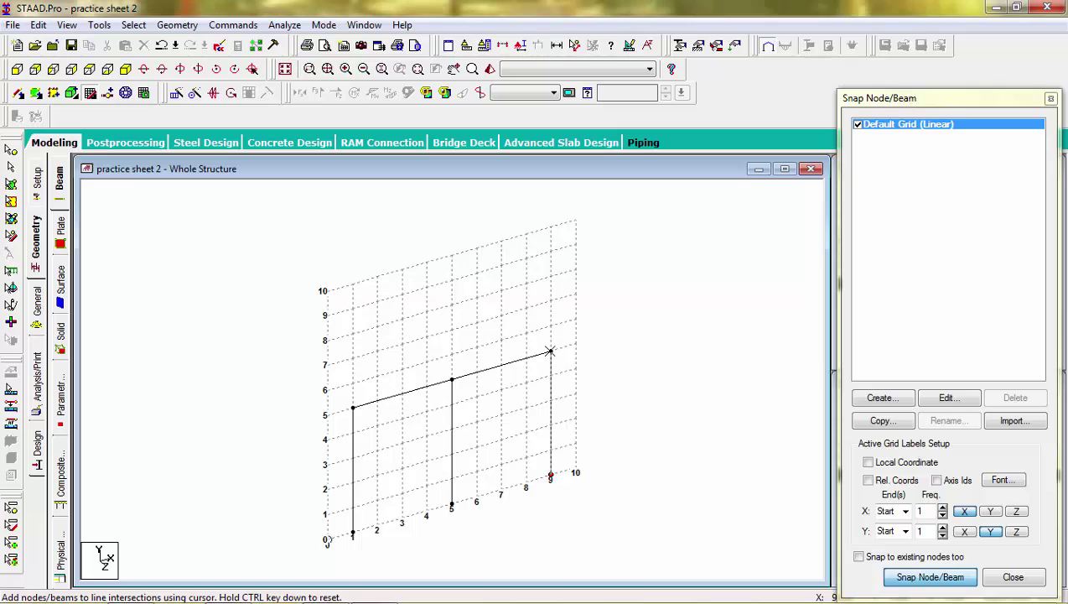
Stop snapping members and define a rectangular concrete section property with YD 0.2 m and ZD 0.2 m.
{"action": "key", "text": "Escape"}
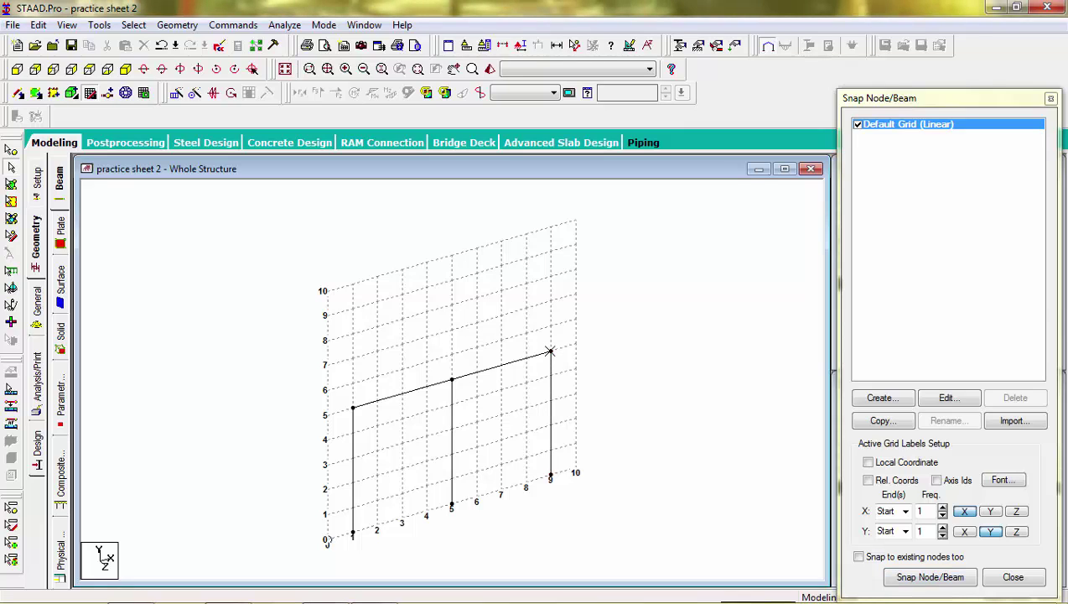
{"action": "left_click", "coordinate": [40, 304]}
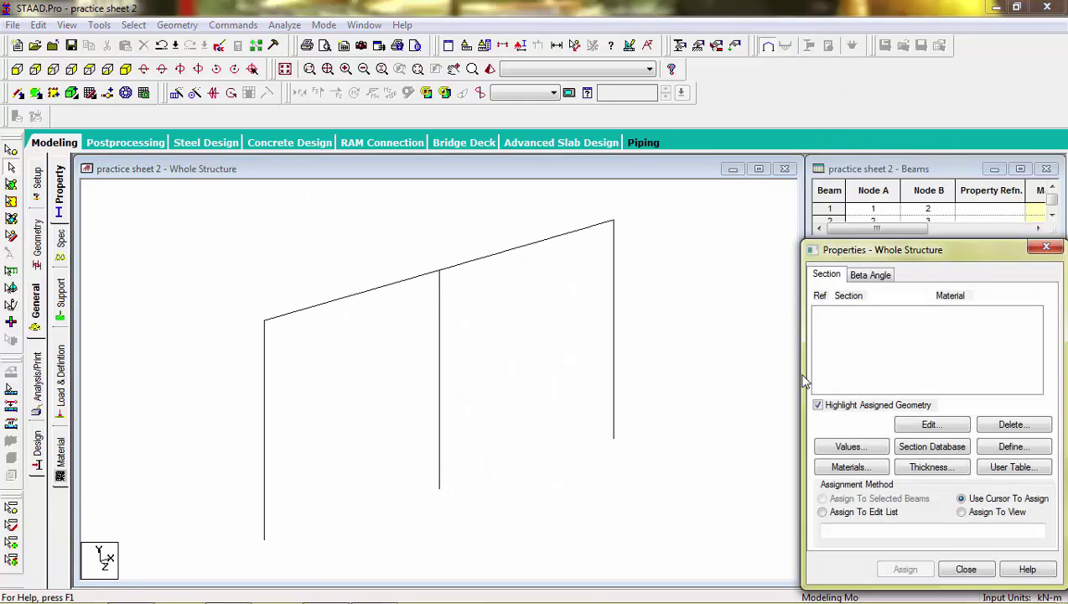
{"action": "left_click", "coordinate": [1038, 455]}
{"action": "left_click", "coordinate": [308, 185]}
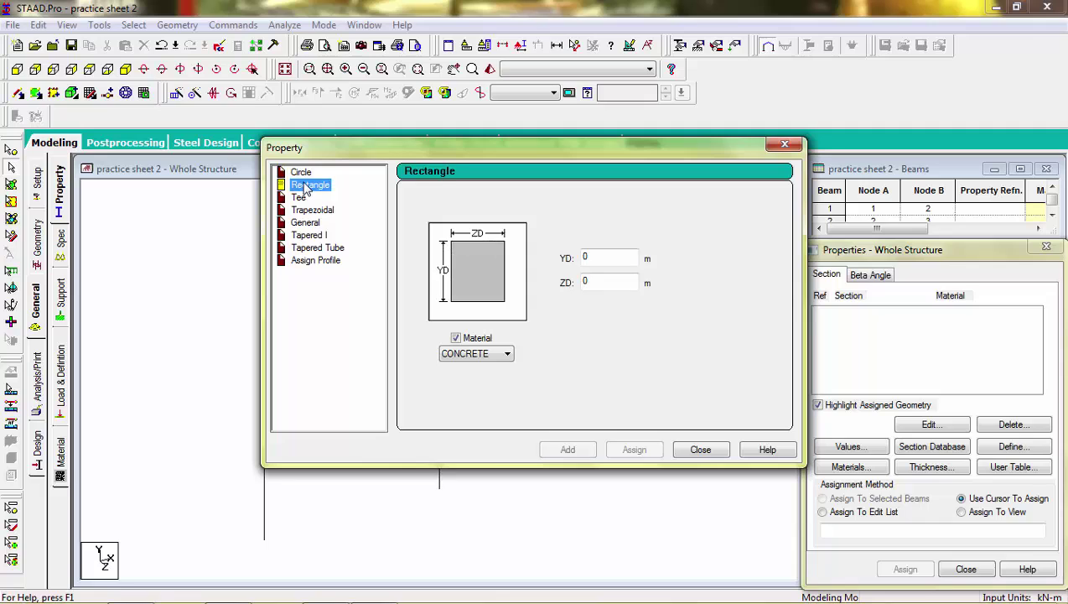
{"action": "left_click", "coordinate": [613, 256]}
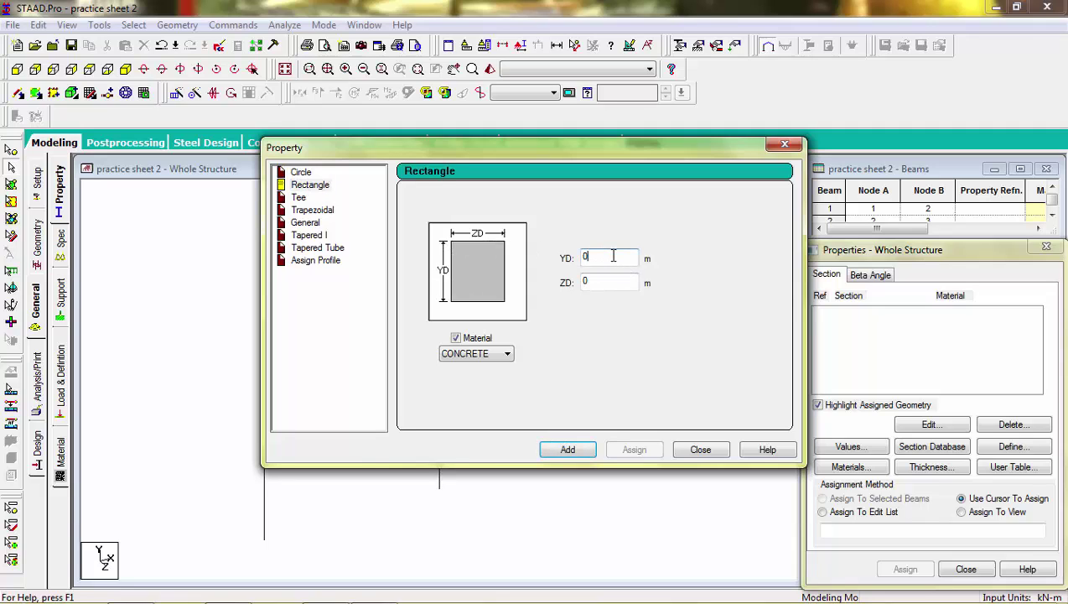
{"action": "type", "text": ".2"}
{"action": "left_click", "coordinate": [611, 282]}
{"action": "type", "text": ".2"}
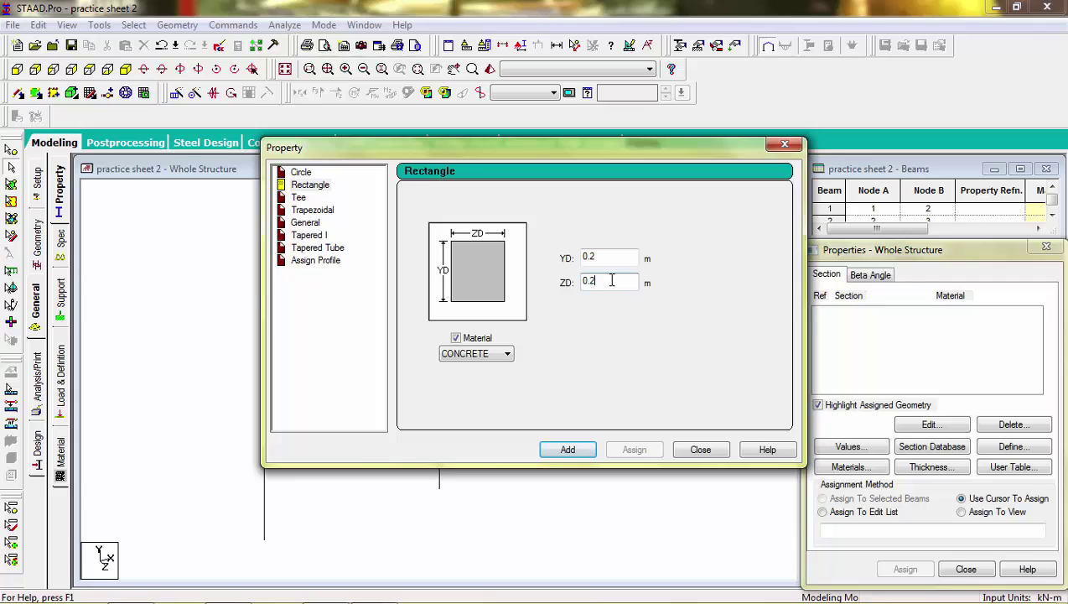
{"action": "left_click", "coordinate": [569, 451]}
{"action": "left_click", "coordinate": [698, 451]}
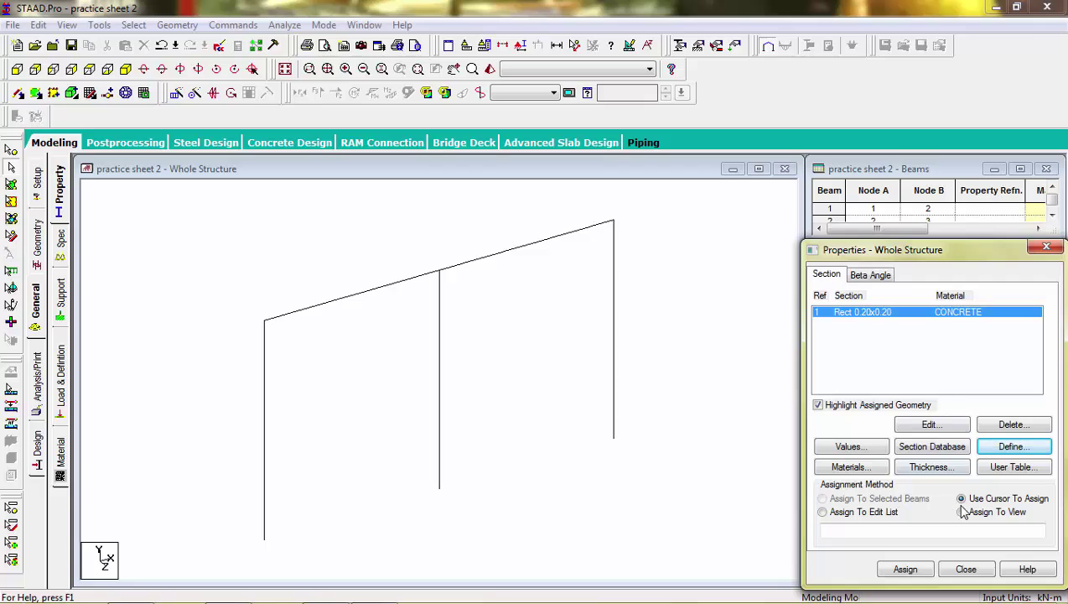
Assign the Rect 0.20x0.20 concrete section to all three columns and both beams of the frame.
{"action": "left_click", "coordinate": [906, 570]}
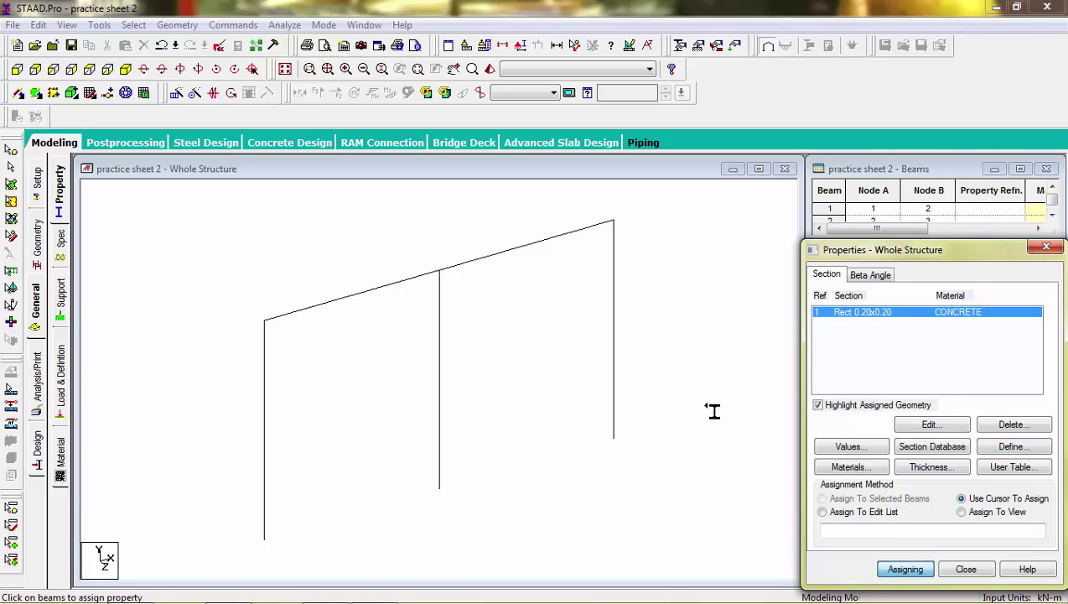
{"action": "left_click", "coordinate": [620, 345]}
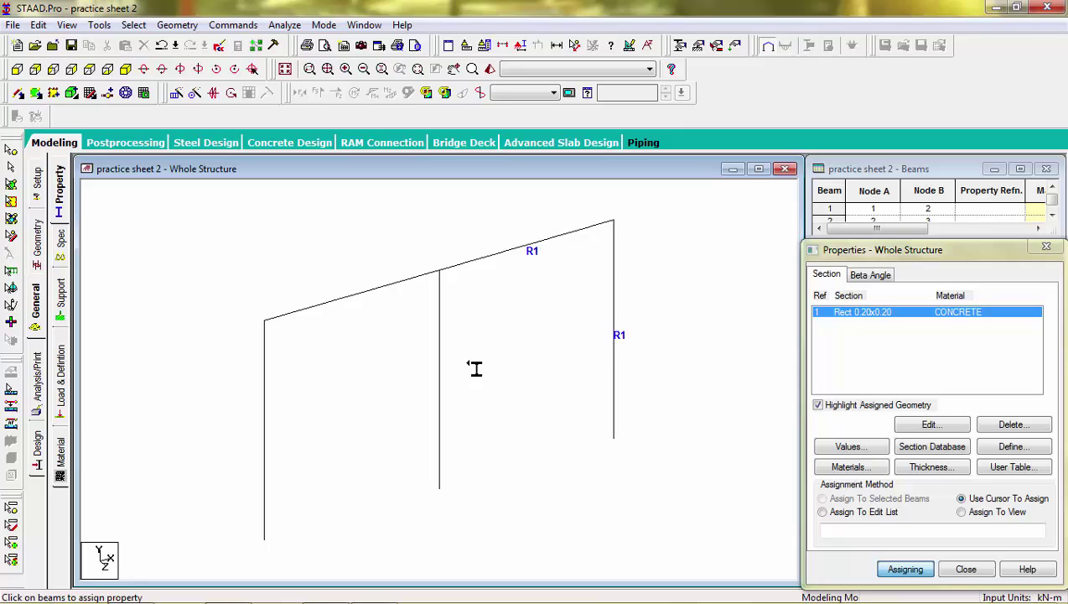
{"action": "left_click", "coordinate": [447, 384]}
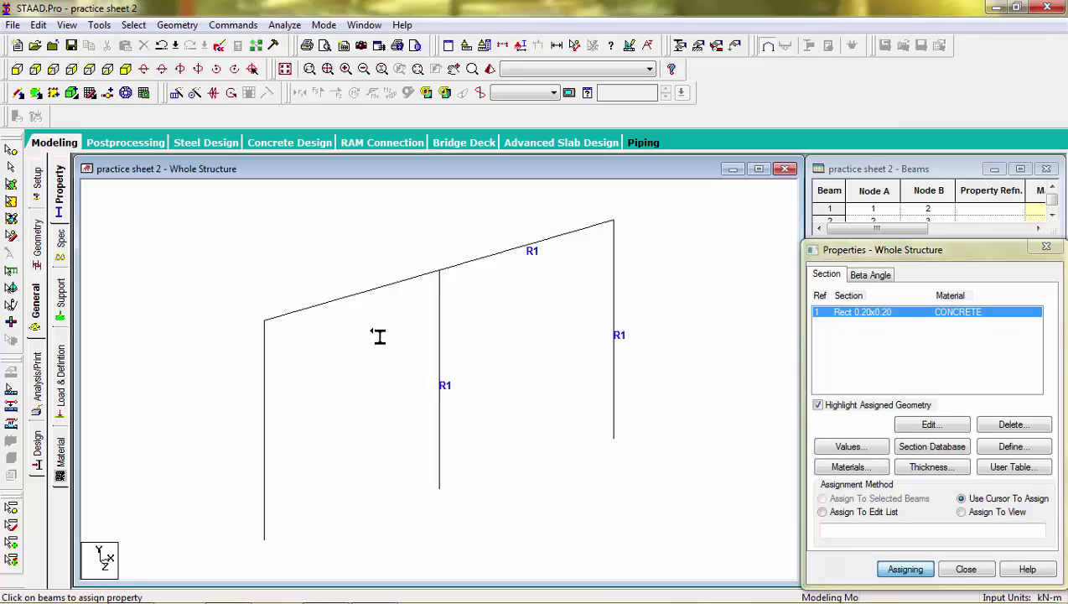
{"action": "left_click", "coordinate": [358, 294]}
{"action": "left_click", "coordinate": [267, 448]}
{"action": "key", "text": "alt+F4"}
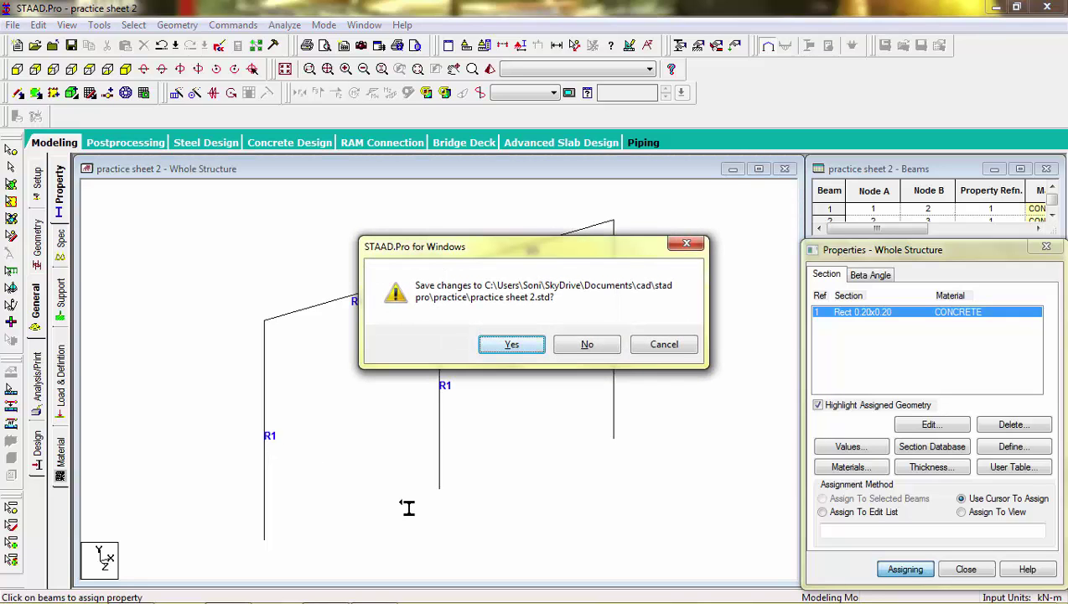
{"action": "key", "text": "alt"}
{"action": "left_click", "coordinate": [683, 243]}
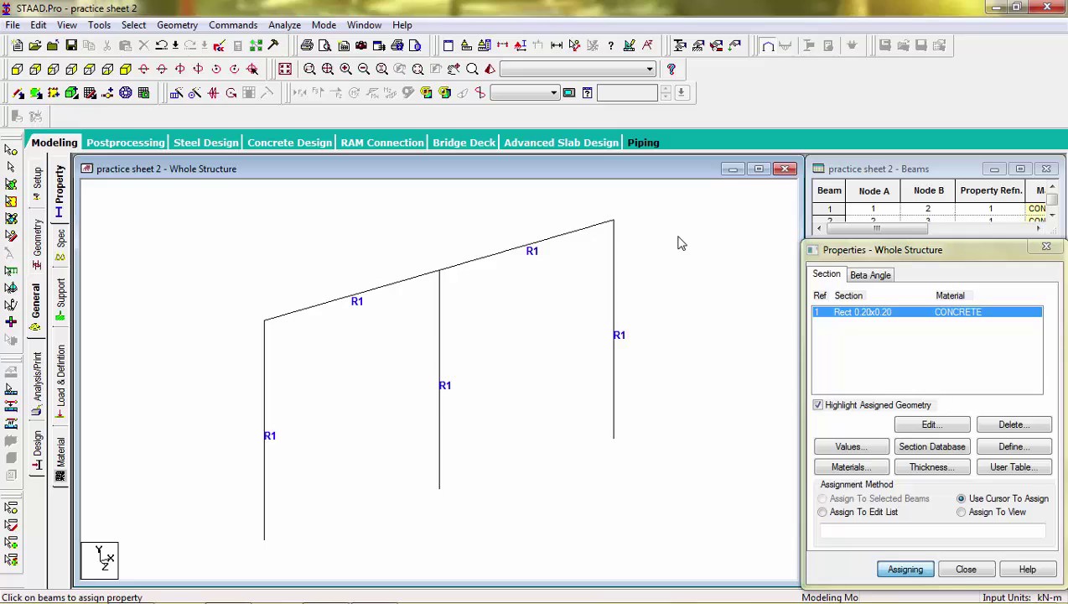
Display the node numbers and beam numbers on the frame.
{"action": "key", "text": "shift+n"}
{"action": "key", "text": "shift+b"}
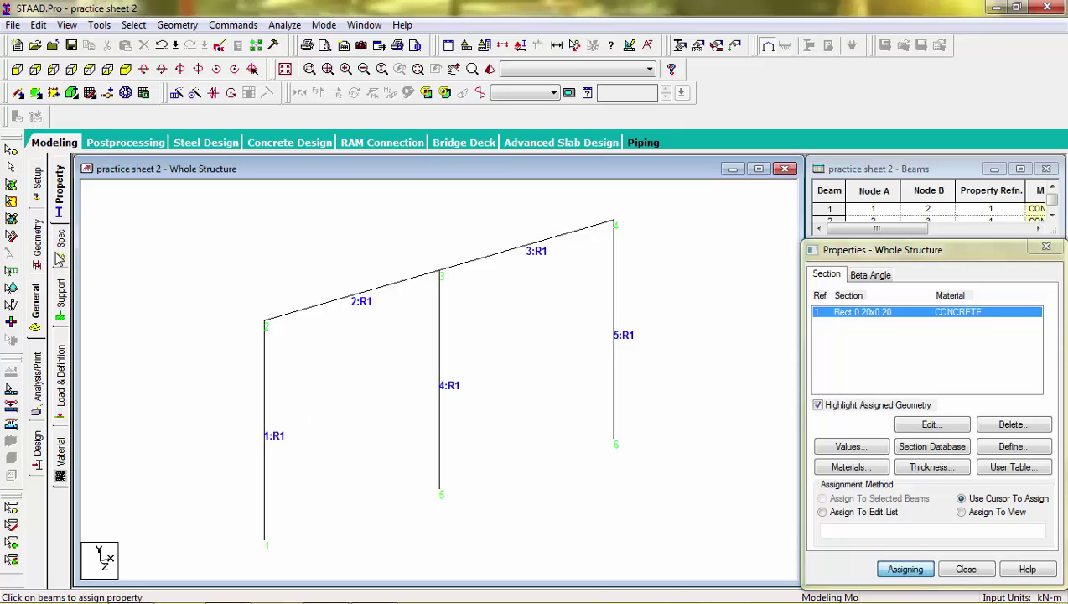
Create a fixed support definition for the structure.
{"action": "left_click", "coordinate": [66, 293]}
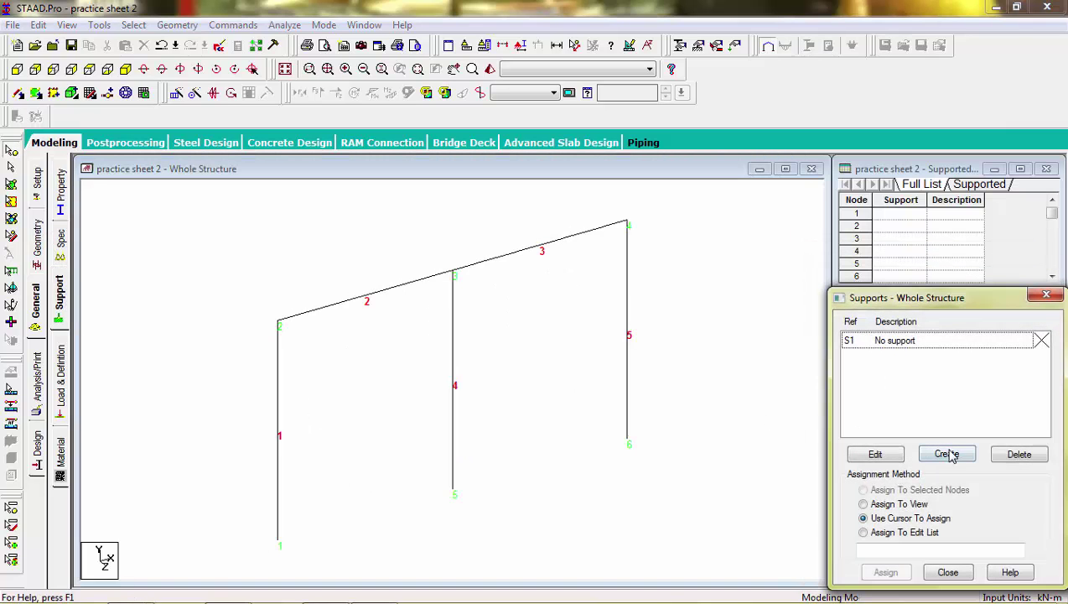
{"action": "left_click", "coordinate": [948, 456]}
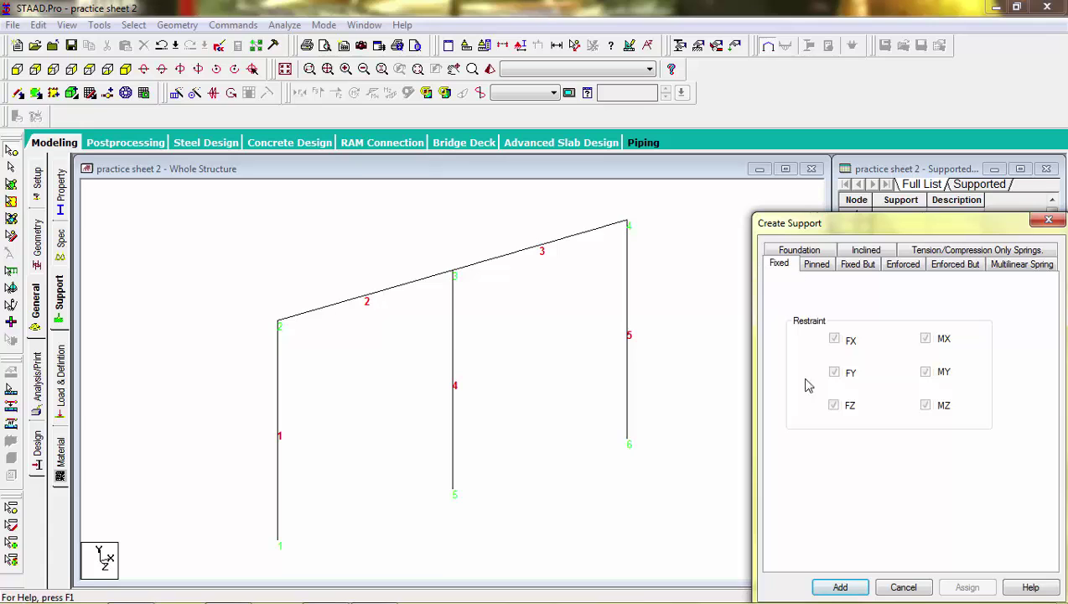
{"action": "left_click", "coordinate": [830, 588]}
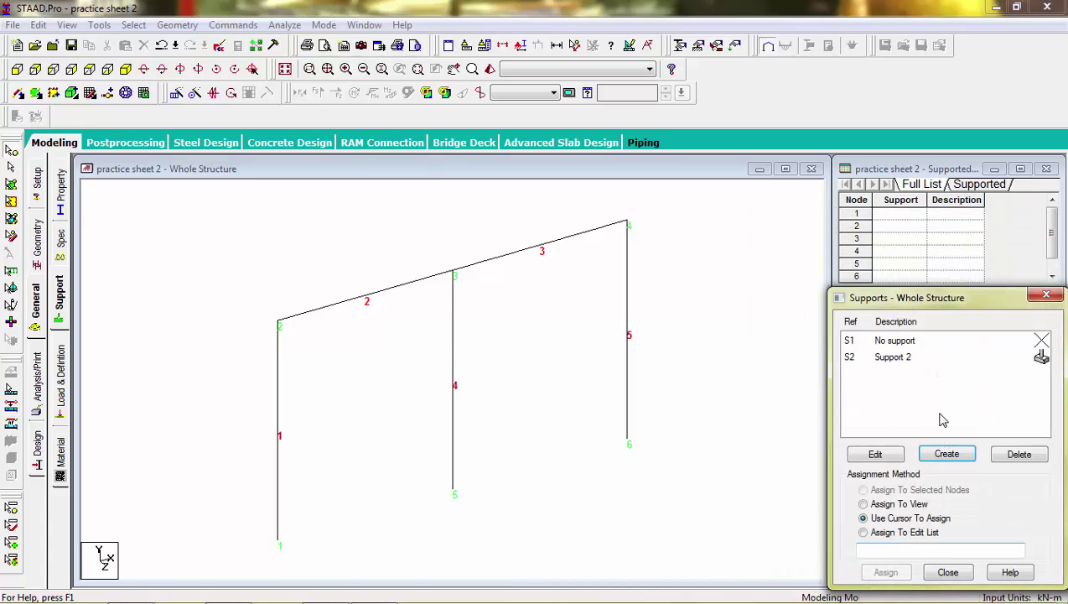
Assign the fixed support to the three column base nodes 6, 5 and 1.
{"action": "left_click", "coordinate": [896, 358]}
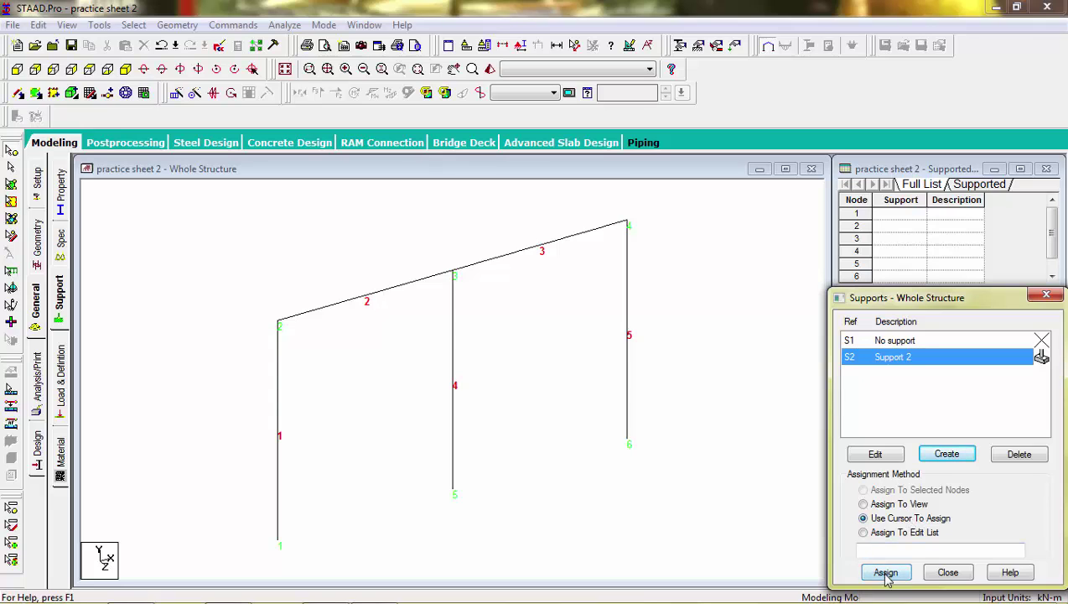
{"action": "left_click", "coordinate": [886, 573]}
{"action": "left_click", "coordinate": [628, 443]}
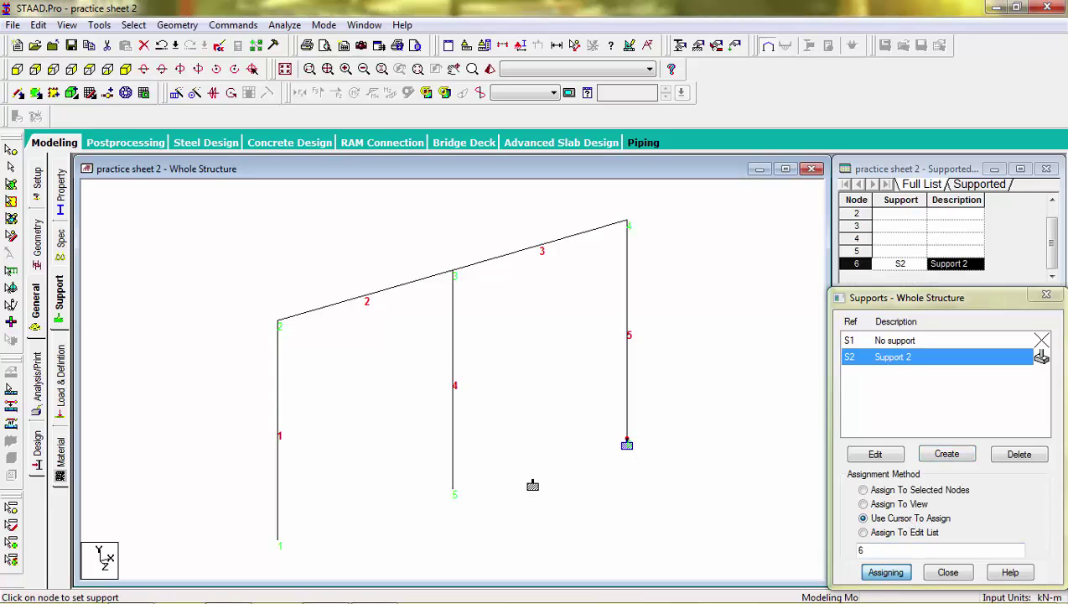
{"action": "left_click", "coordinate": [452, 495]}
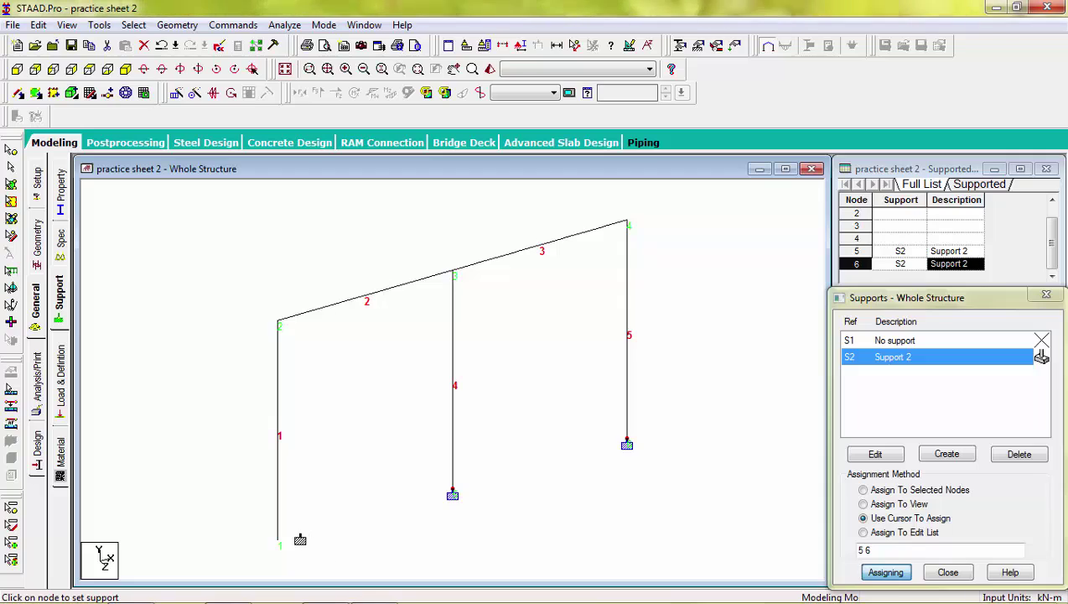
{"action": "left_click", "coordinate": [278, 544]}
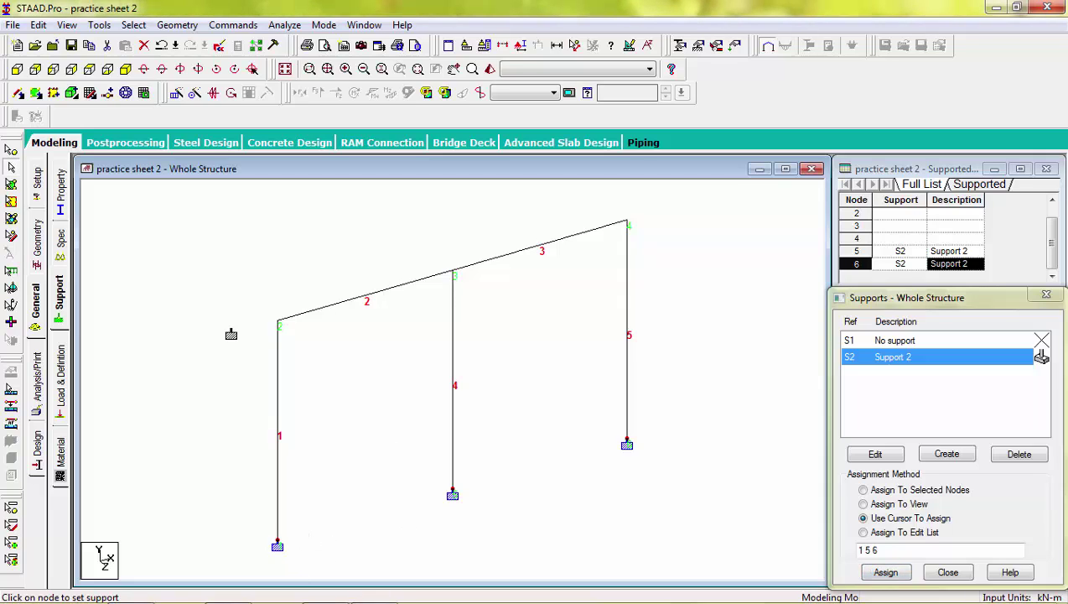
Add primary load case 1 with loading type Dead and the title DEAD LOAD.
{"action": "left_click", "coordinate": [62, 394]}
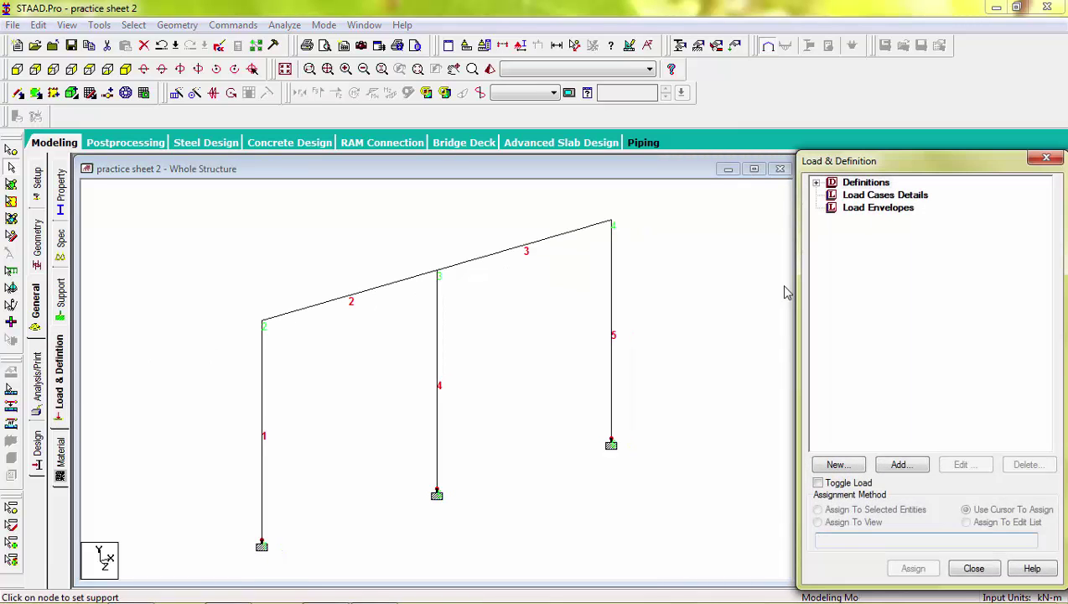
{"action": "left_click", "coordinate": [884, 198]}
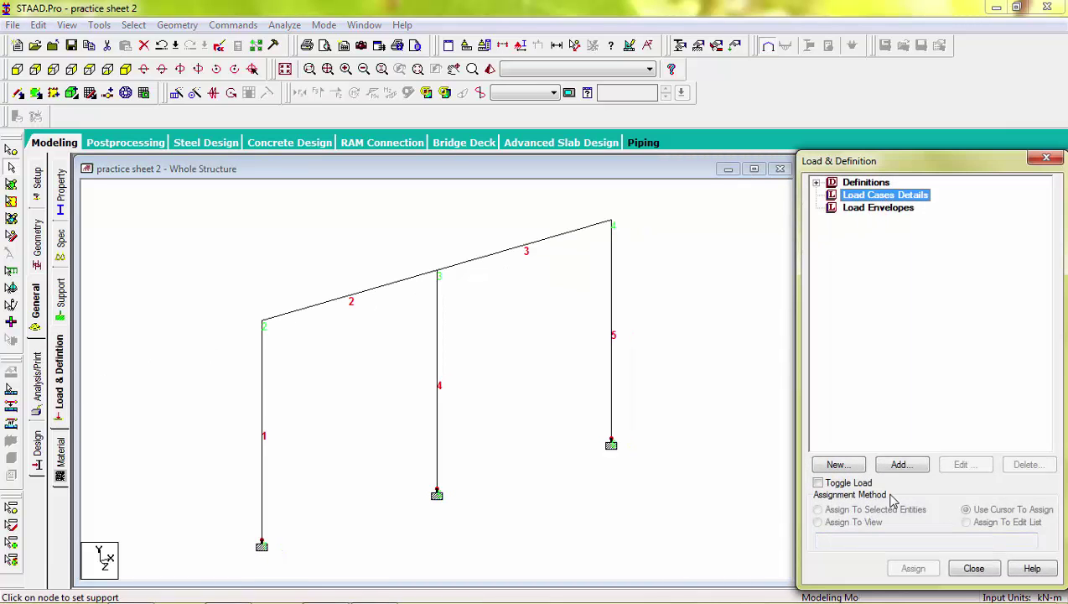
{"action": "left_click", "coordinate": [898, 464]}
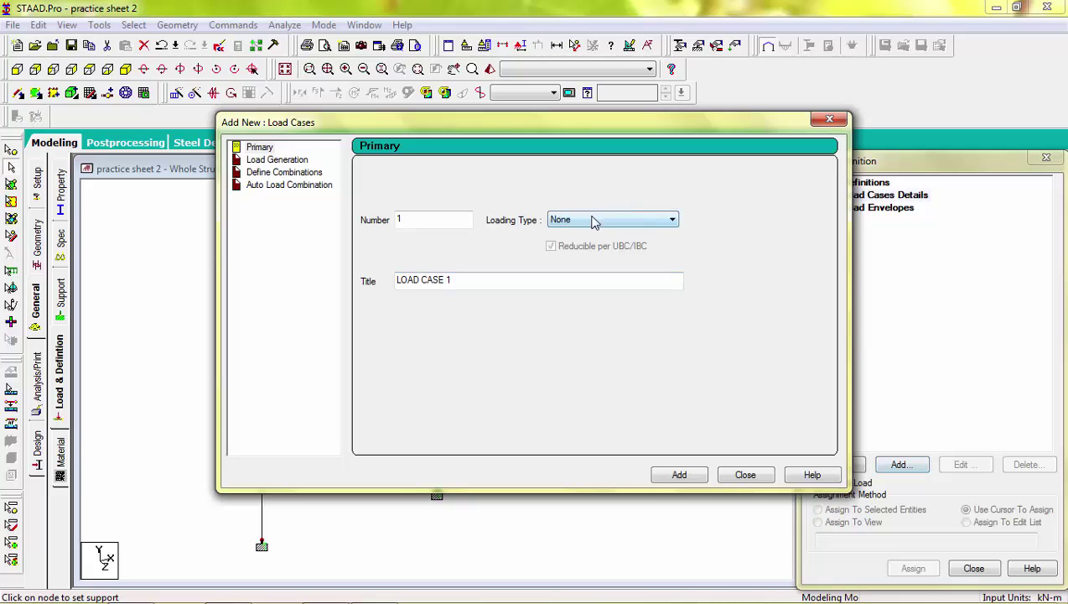
{"action": "left_click", "coordinate": [592, 219]}
{"action": "left_click", "coordinate": [588, 235]}
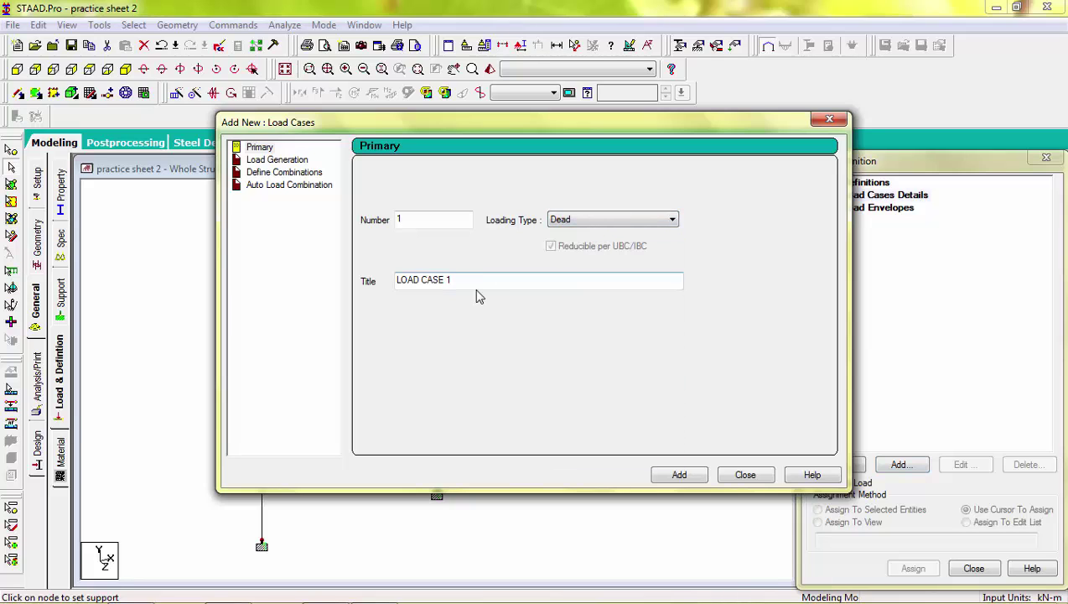
{"action": "left_click_drag", "start_coordinate": [480, 281], "coordinate": [305, 271]}
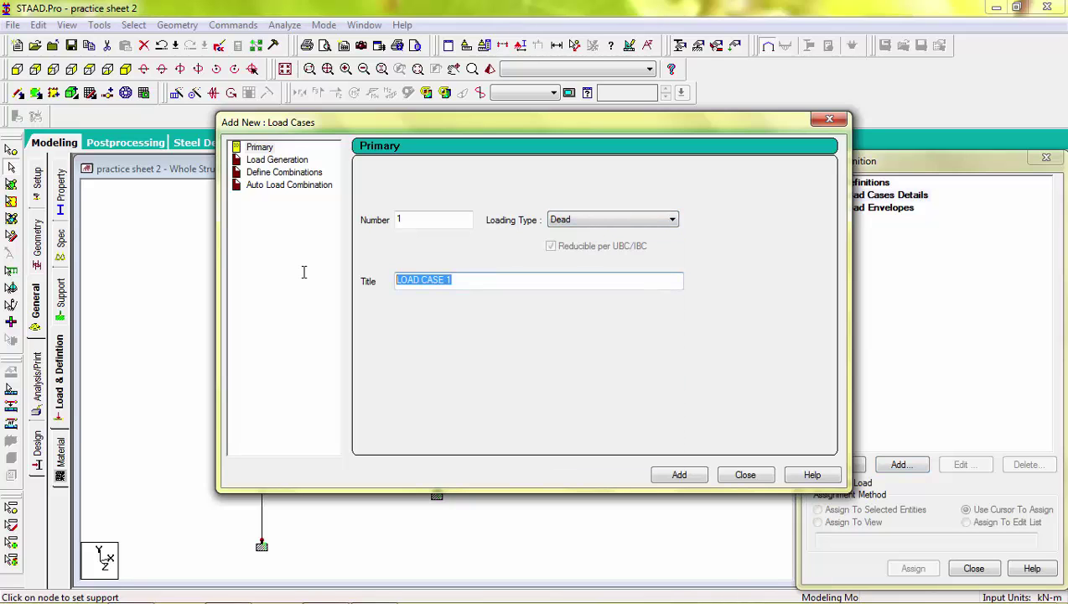
{"action": "type", "text": "D"}
{"action": "type", "text": "EAD LOAD"}
{"action": "left_click", "coordinate": [268, 147]}
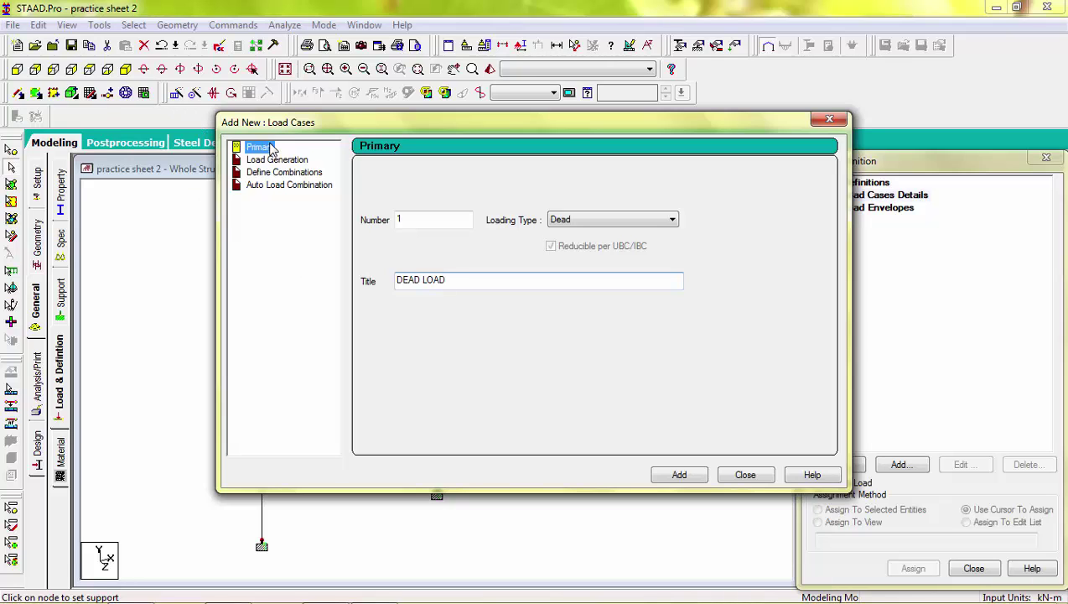
{"action": "left_click", "coordinate": [678, 474]}
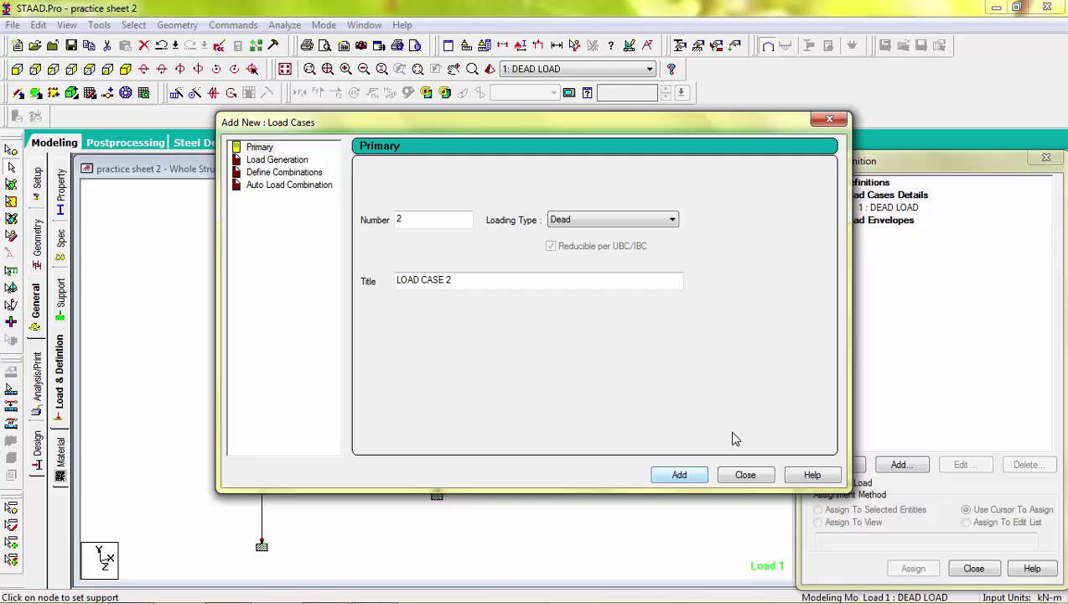
{"action": "left_click", "coordinate": [763, 484]}
Add a selfweight load in the Y direction with factor -1 to the DEAD LOAD case.
{"action": "left_click", "coordinate": [891, 208]}
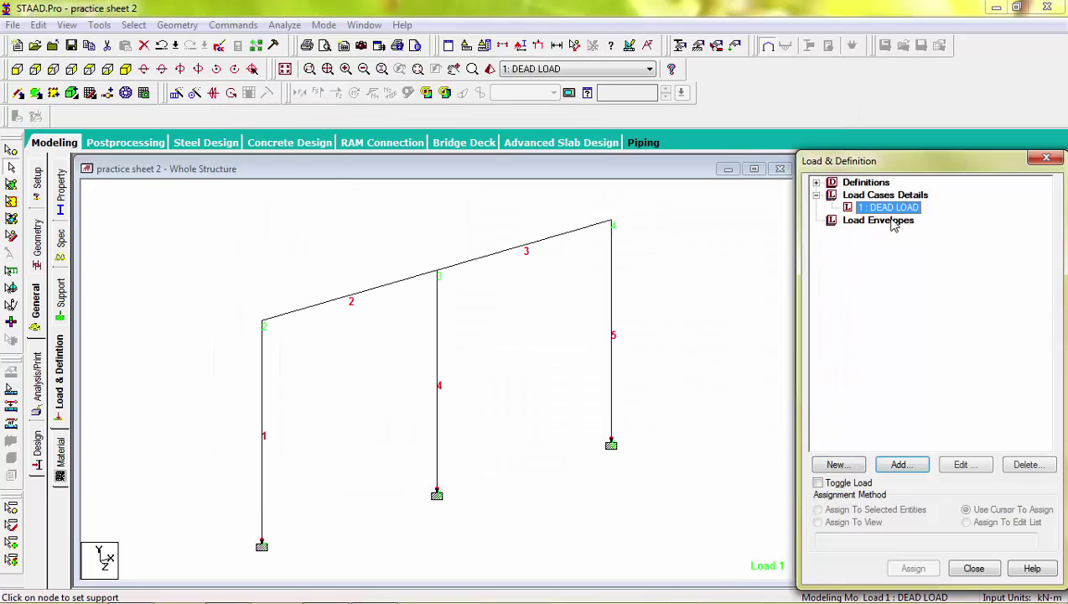
{"action": "left_click", "coordinate": [898, 464]}
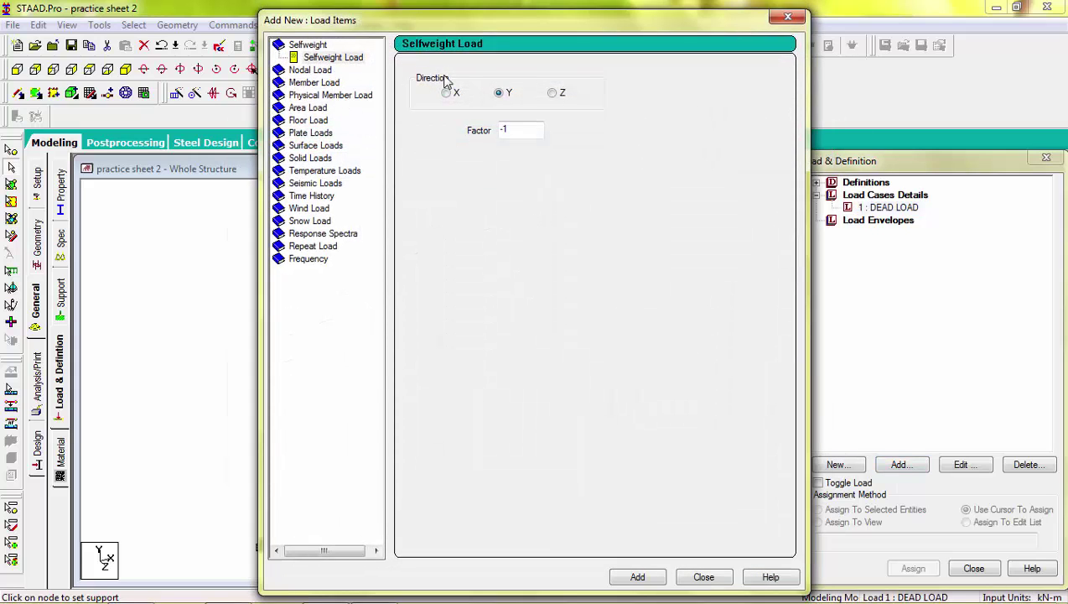
{"action": "left_click", "coordinate": [638, 576]}
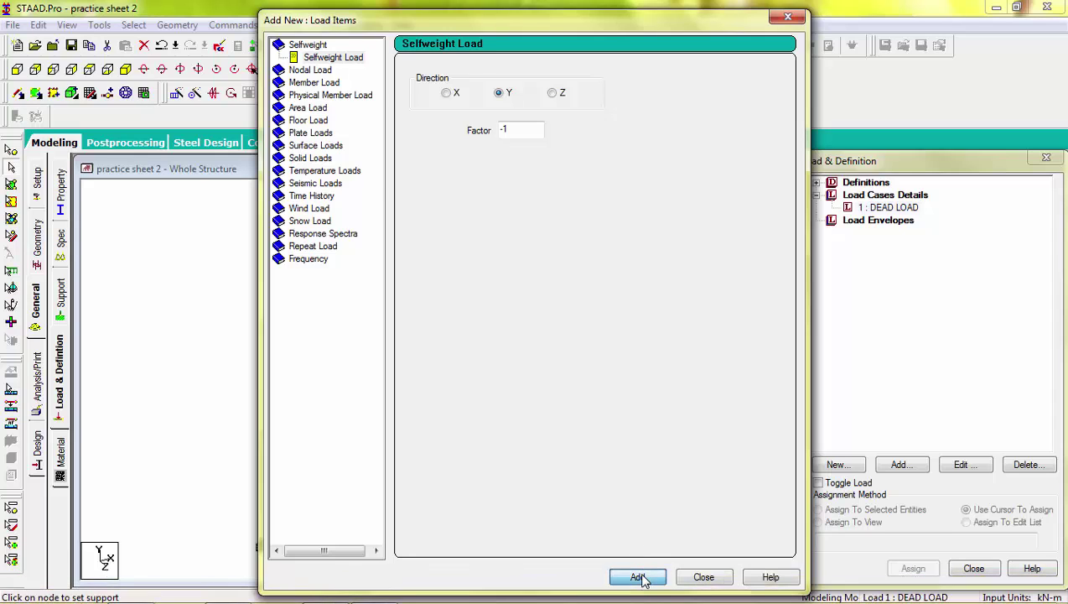
Add a uniform member force of -10 kN/m in the GY direction to the DEAD LOAD case.
{"action": "left_click", "coordinate": [317, 82]}
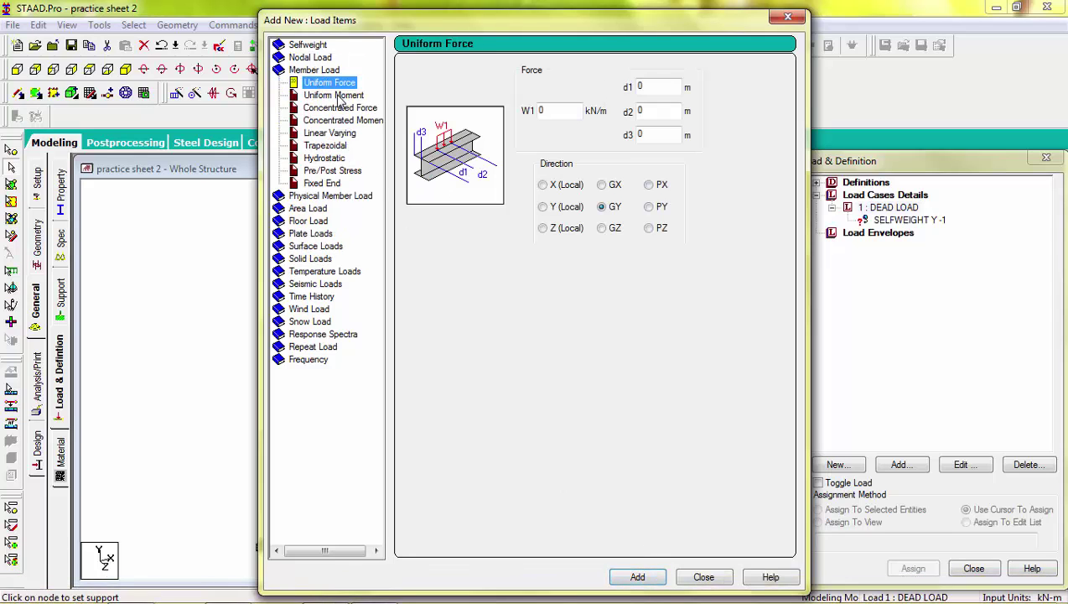
{"action": "double_click", "coordinate": [547, 111]}
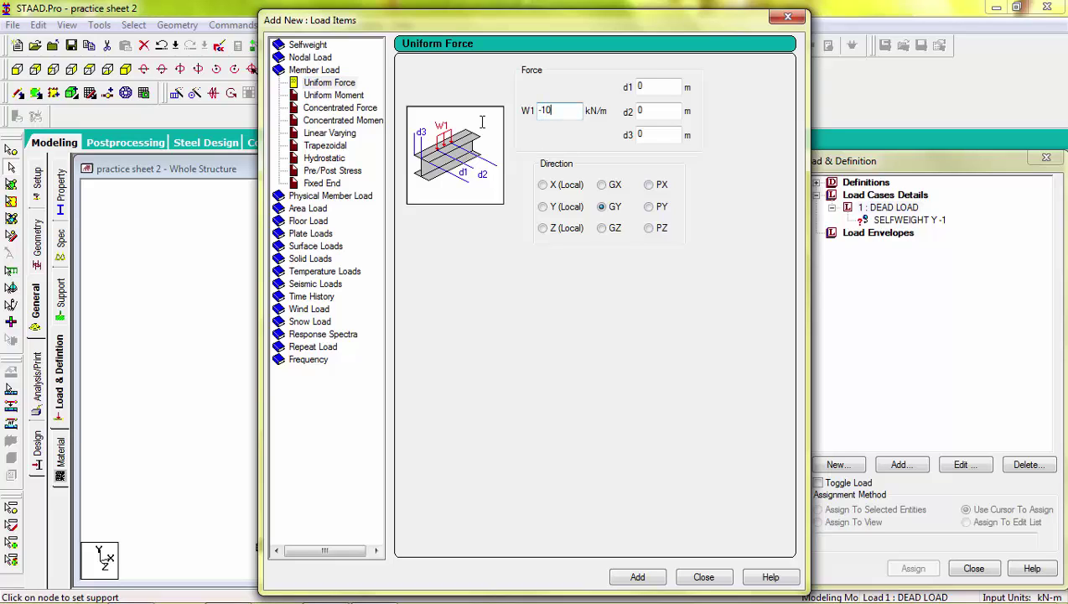
{"action": "type", "text": "-10"}
{"action": "left_click", "coordinate": [639, 576]}
{"action": "left_click", "coordinate": [703, 577]}
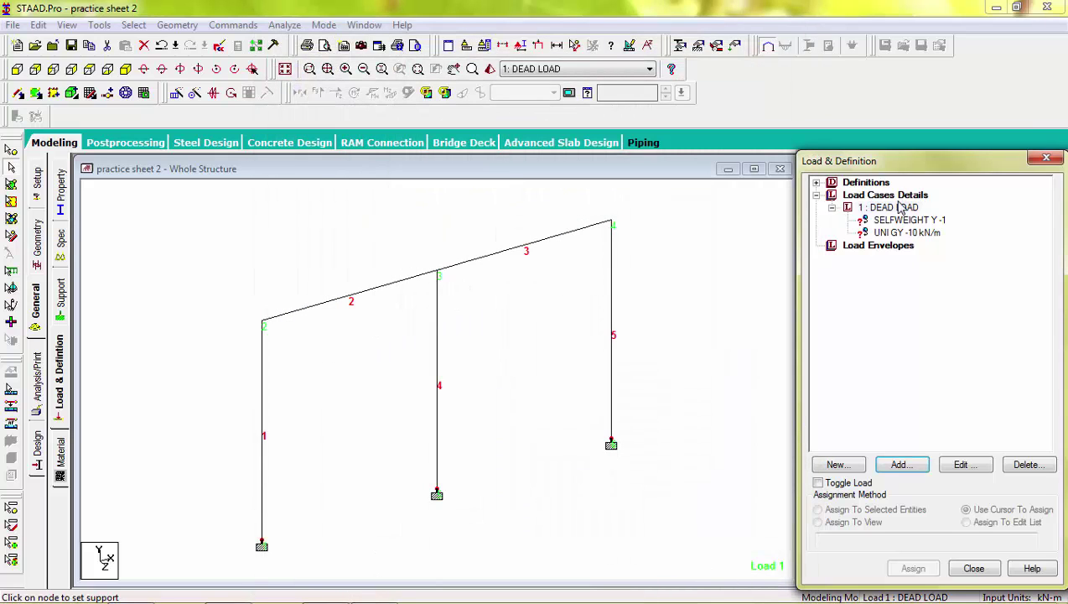
Assign the SELFWEIGHT Y -1 load to all five frame members, picking members 5, 3, 2, 1 and 4.
{"action": "left_click", "coordinate": [893, 222]}
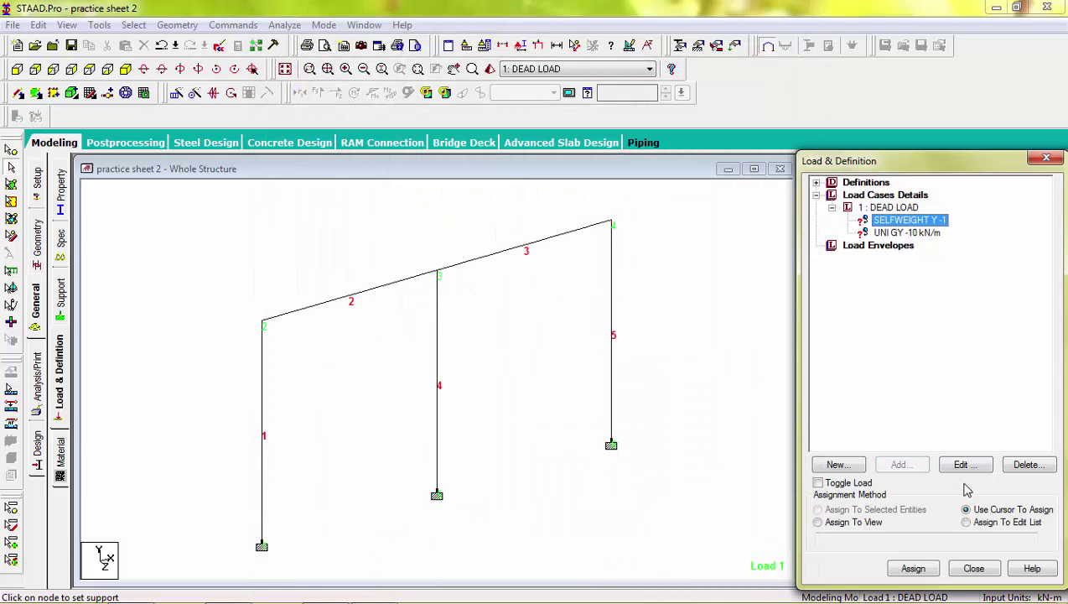
{"action": "left_click", "coordinate": [913, 569]}
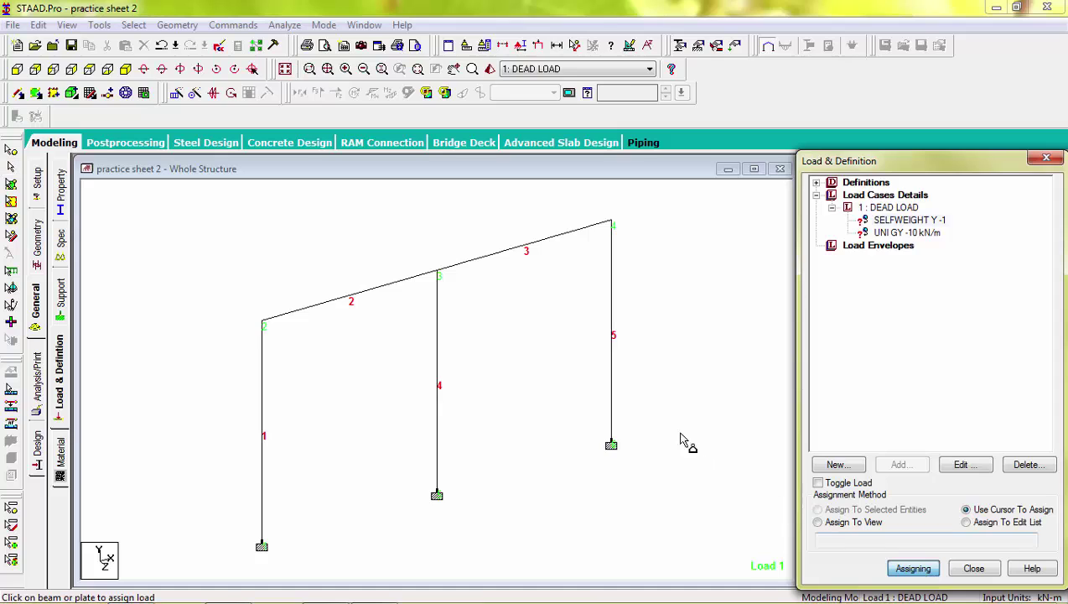
{"action": "left_click", "coordinate": [615, 350]}
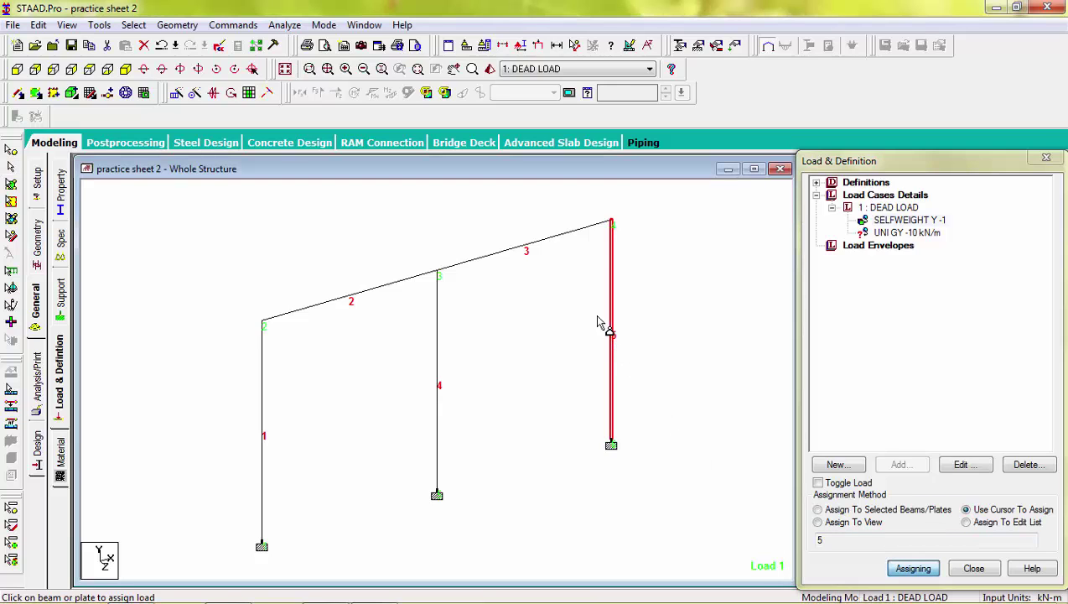
{"action": "left_click", "coordinate": [541, 249]}
{"action": "left_click", "coordinate": [374, 288]}
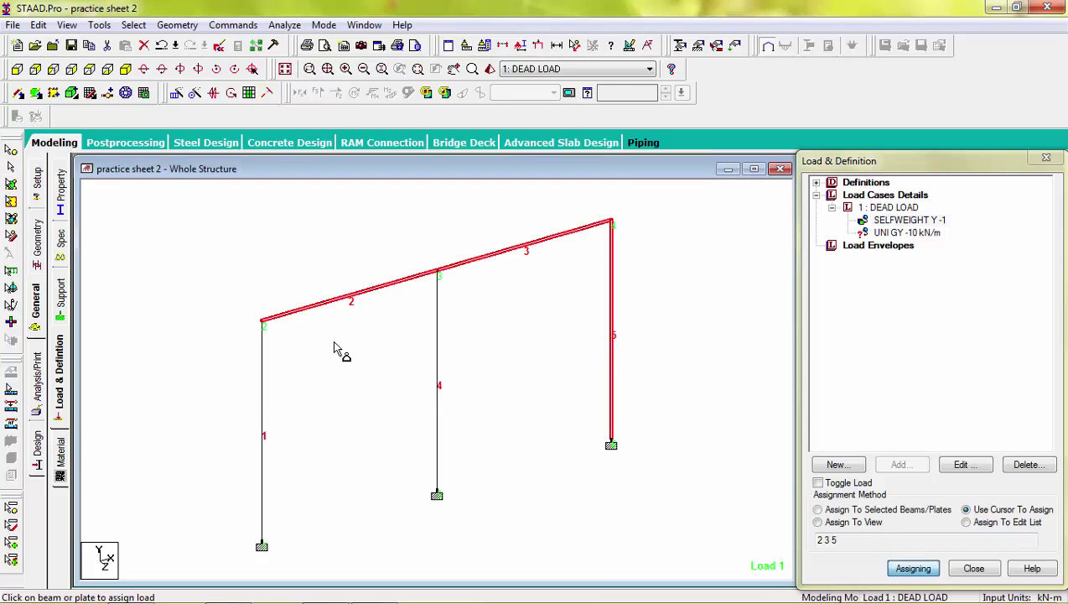
{"action": "left_click", "coordinate": [261, 398]}
{"action": "left_click", "coordinate": [439, 340]}
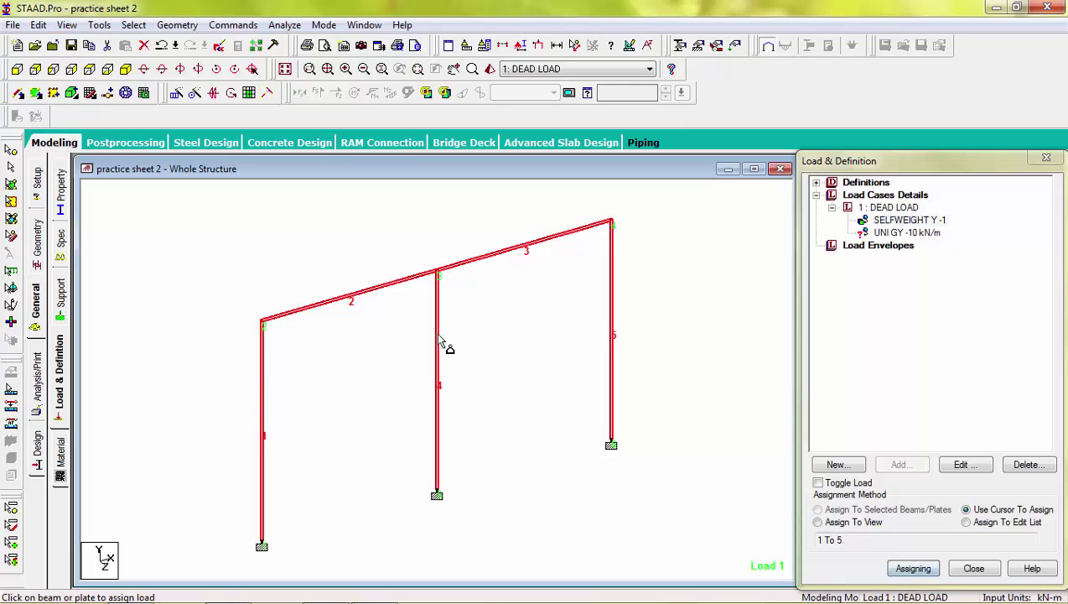
Assign the UNI GY -10 kN/m load to the two top beams, members 3 and 2.
{"action": "left_click", "coordinate": [908, 232]}
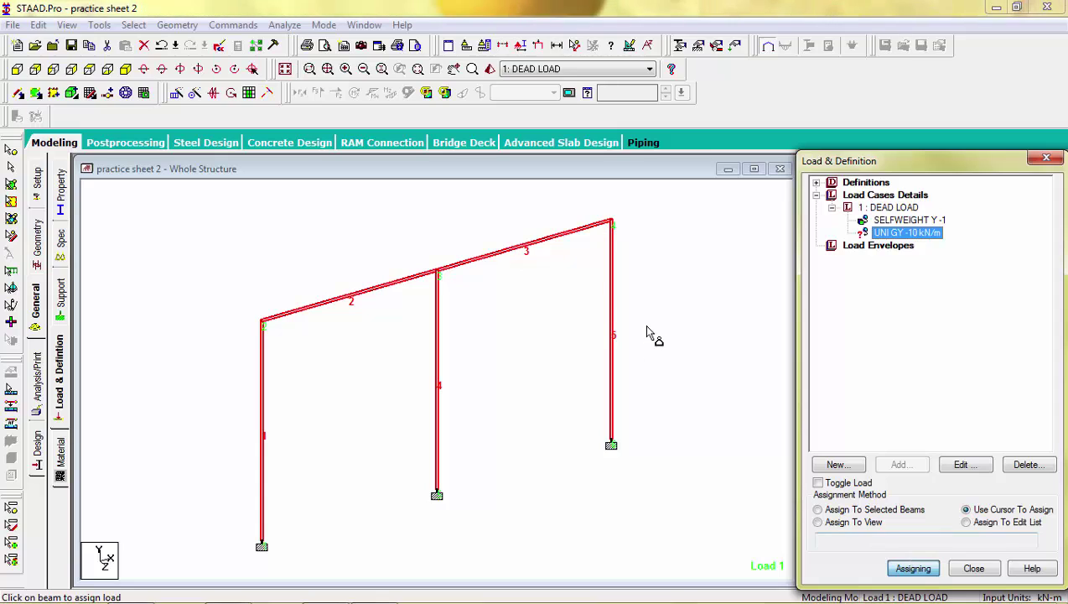
{"action": "left_click", "coordinate": [547, 241]}
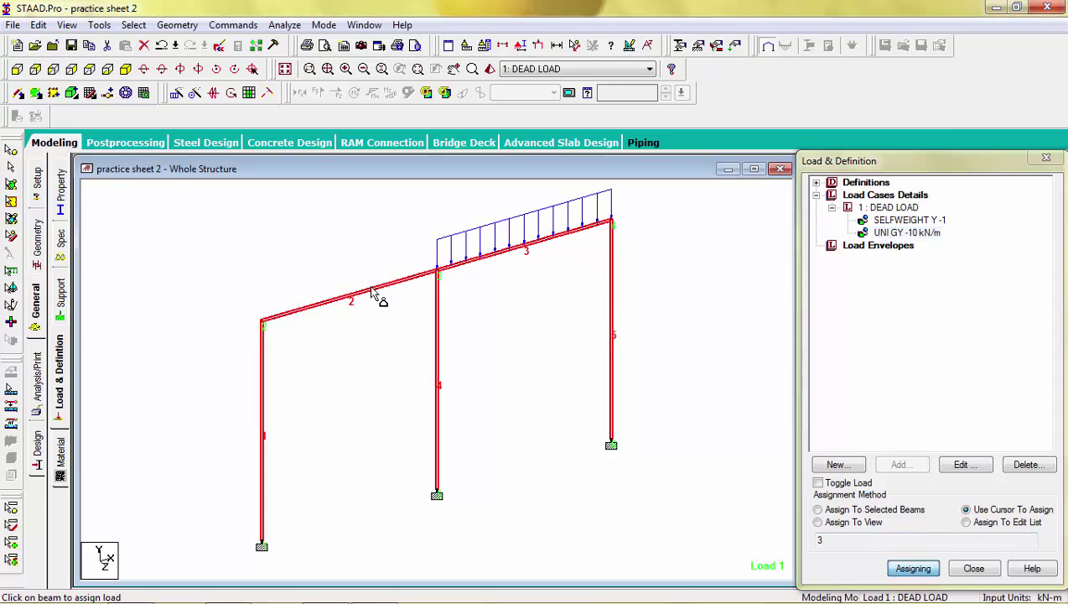
{"action": "left_click", "coordinate": [372, 291]}
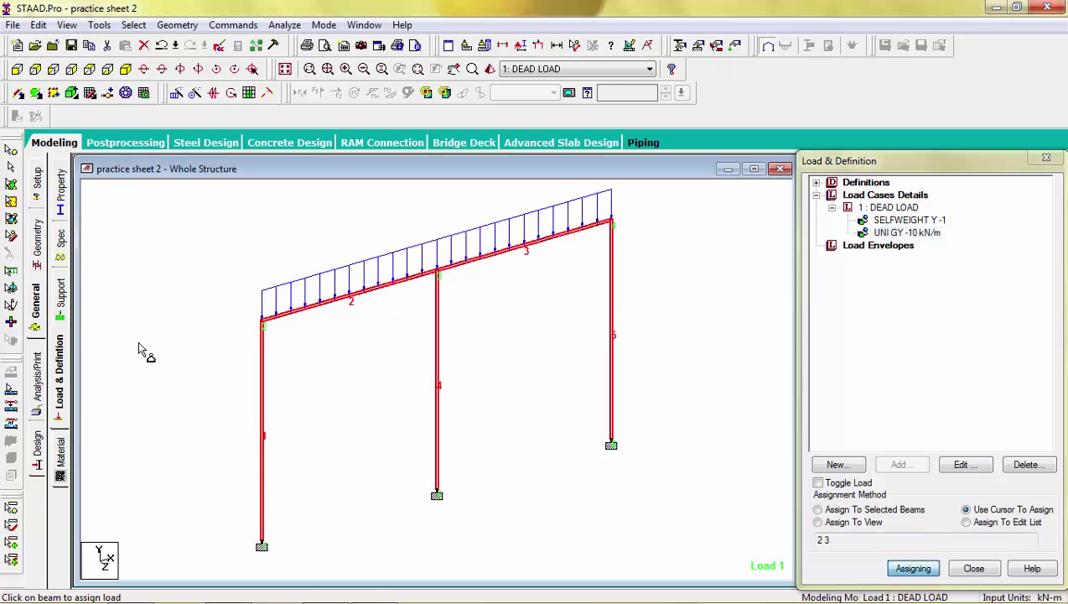
Add a Perform Analysis command with the No Print option to the analysis commands.
{"action": "left_click", "coordinate": [37, 373]}
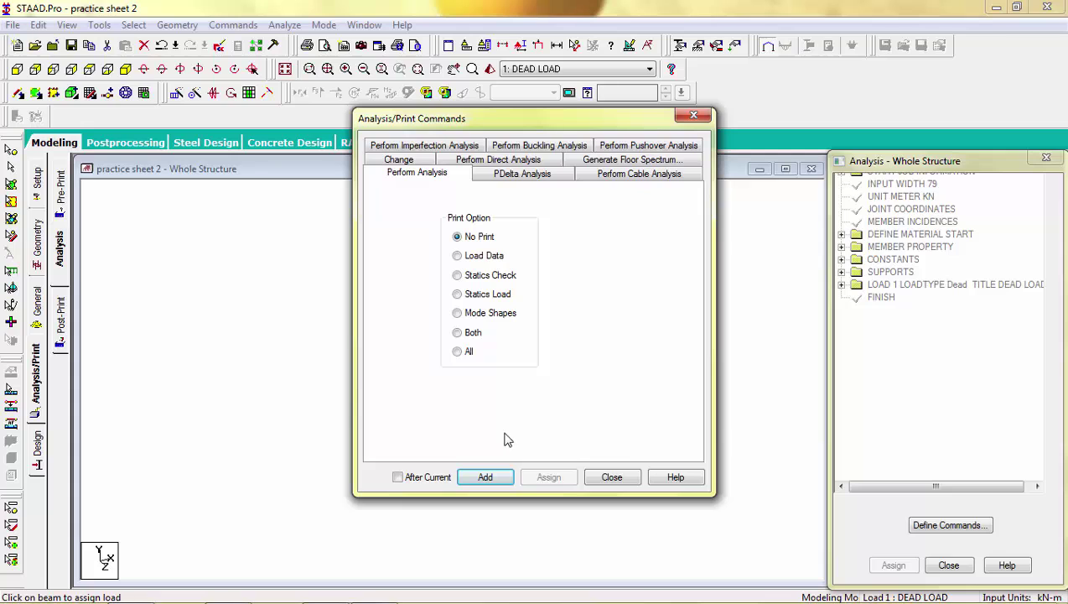
{"action": "left_click", "coordinate": [489, 476]}
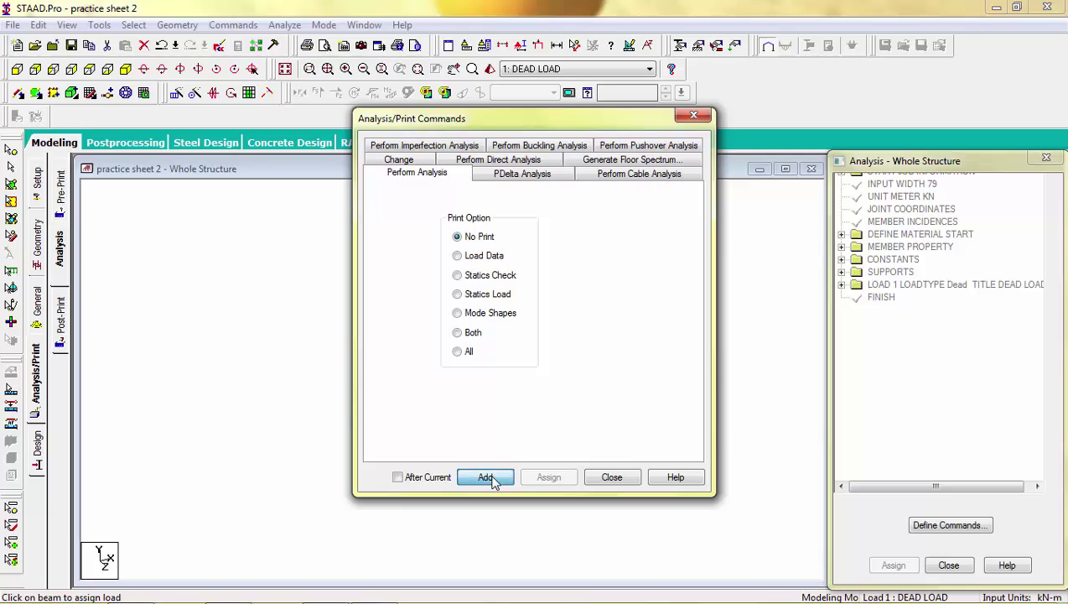
{"action": "left_click", "coordinate": [630, 484]}
{"action": "left_click", "coordinate": [920, 301]}
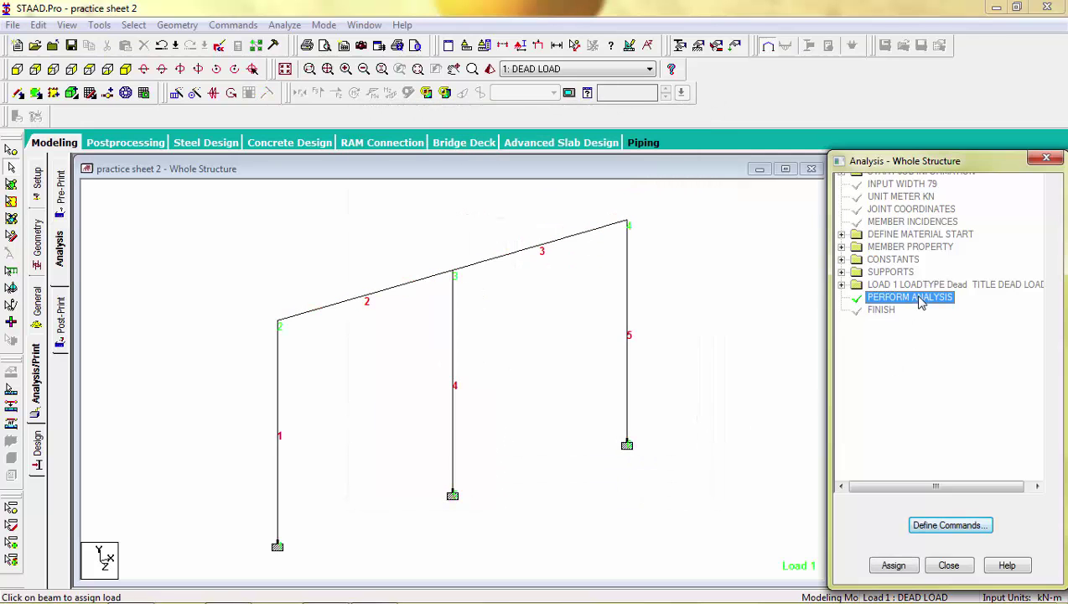
Run the analysis and save the modified structure.
{"action": "left_click", "coordinate": [297, 32]}
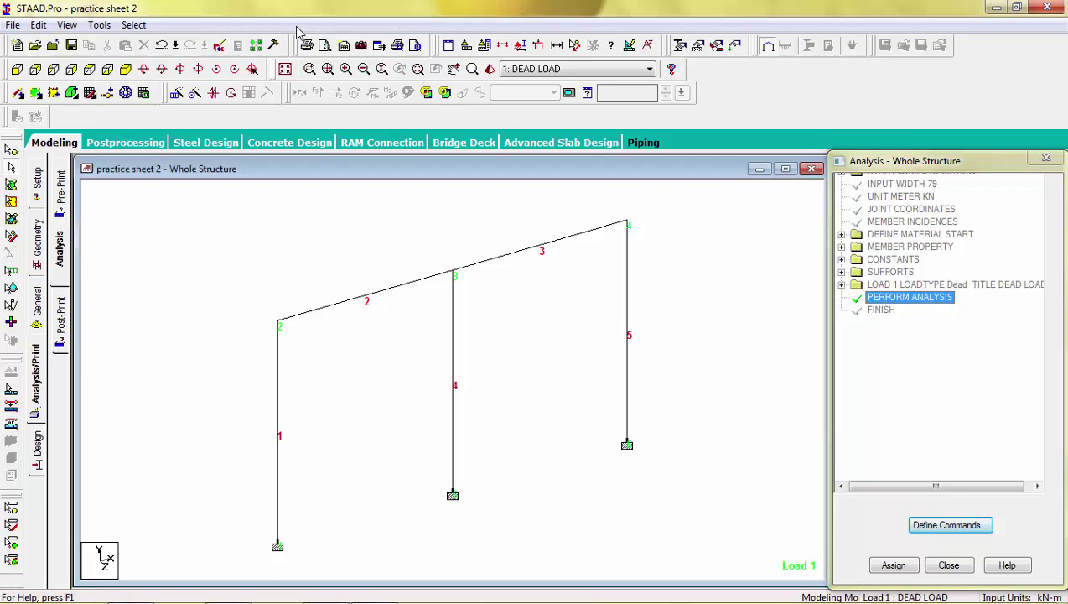
{"action": "left_click", "coordinate": [300, 39]}
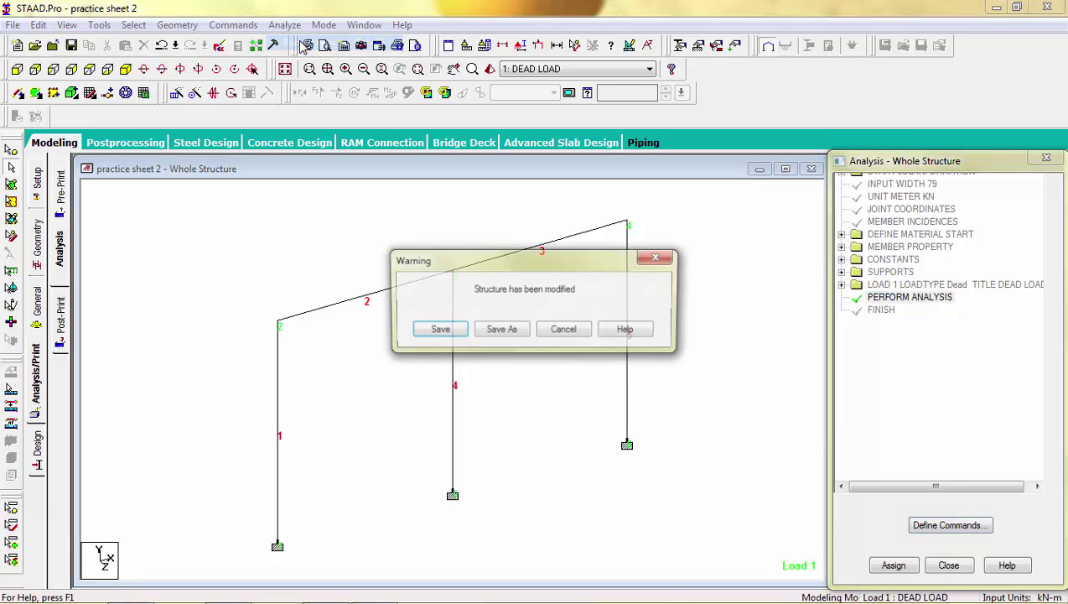
{"action": "left_click", "coordinate": [442, 329]}
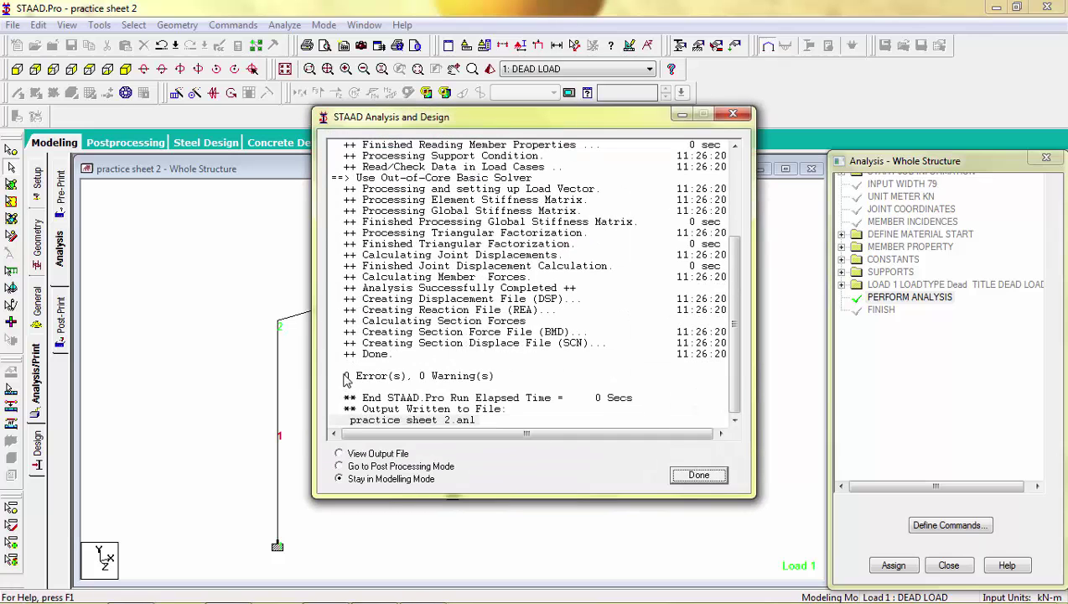
Finish the analysis run by going to post-processing mode with load case 1 DEAD LOAD selected for the results.
{"action": "left_click", "coordinate": [340, 466]}
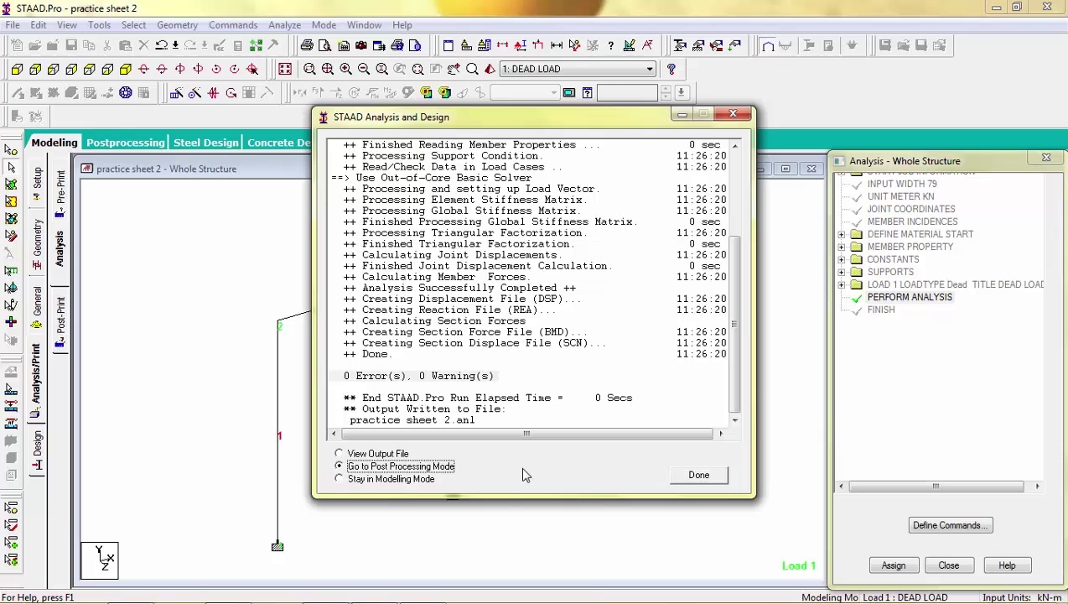
{"action": "left_click", "coordinate": [699, 475]}
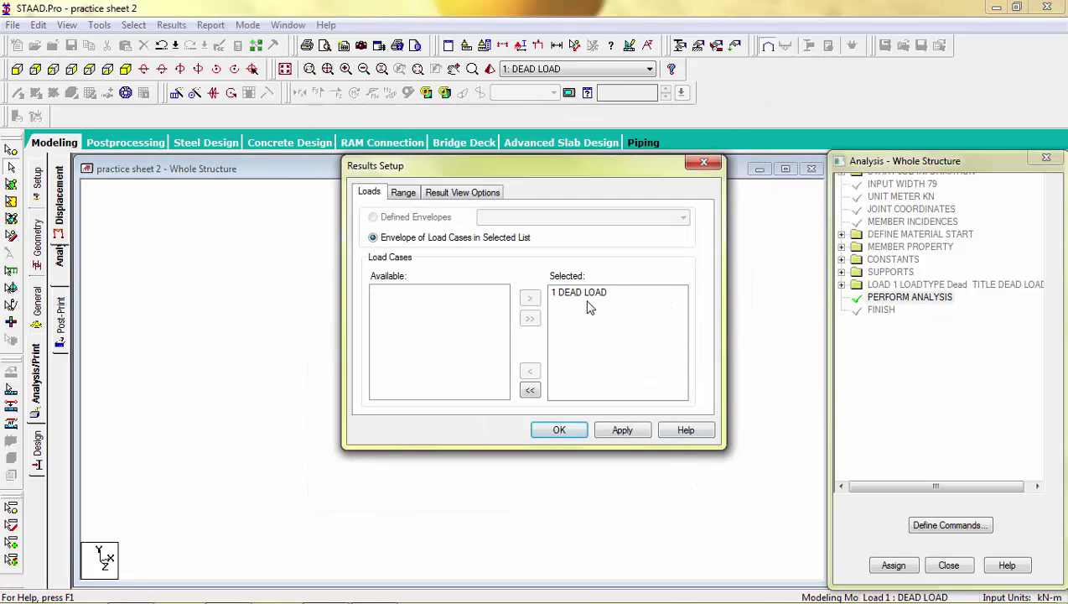
{"action": "left_click", "coordinate": [559, 430]}
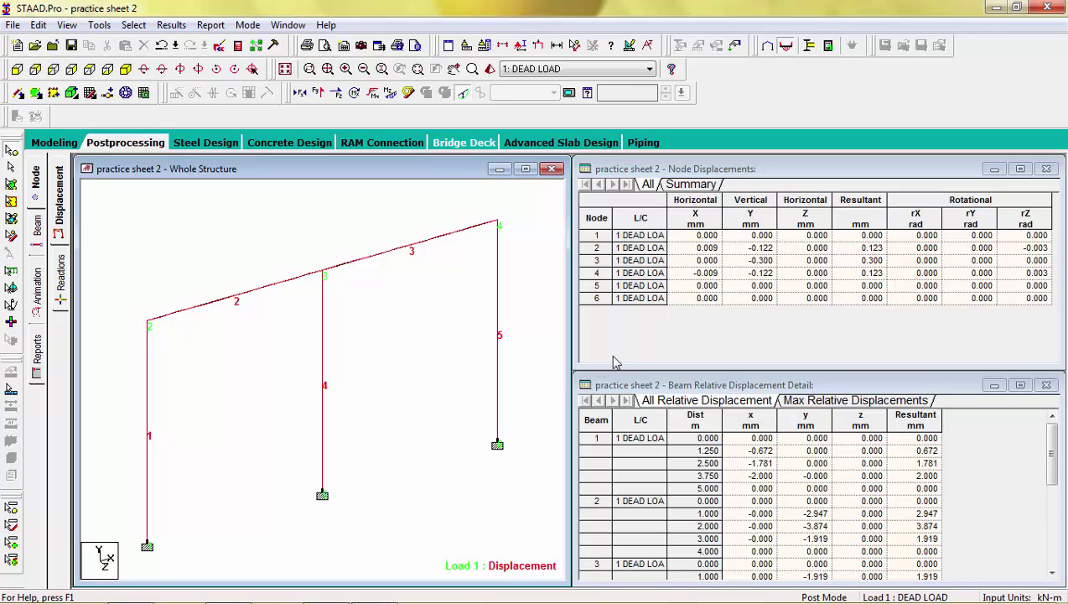
Inspect the displacements of nodes 3 and 4, and request the displacements table from node 4's details.
{"action": "left_click", "coordinate": [327, 272]}
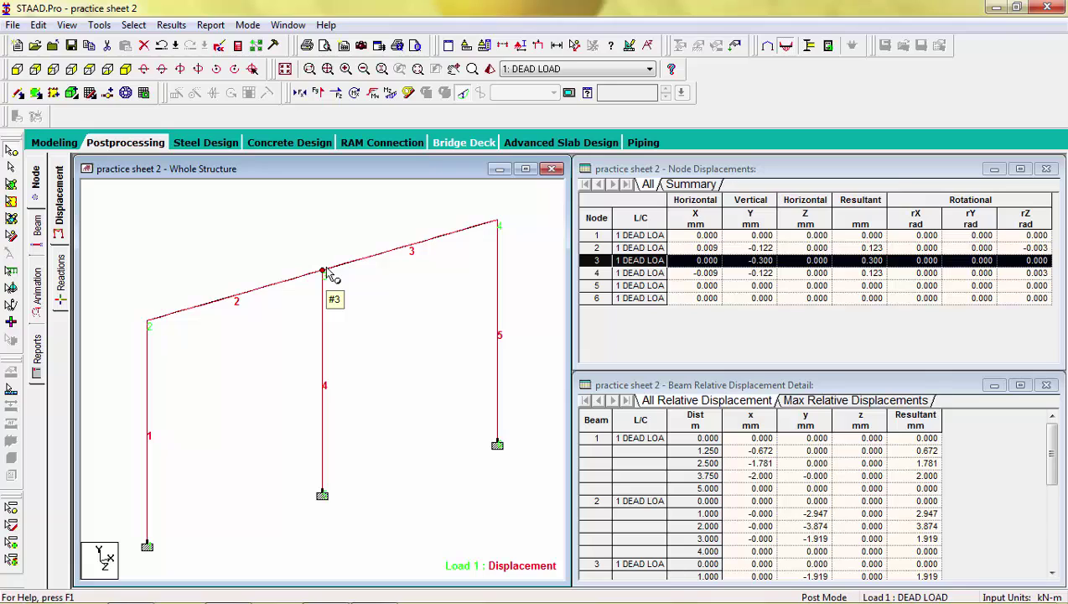
{"action": "left_click", "coordinate": [498, 222]}
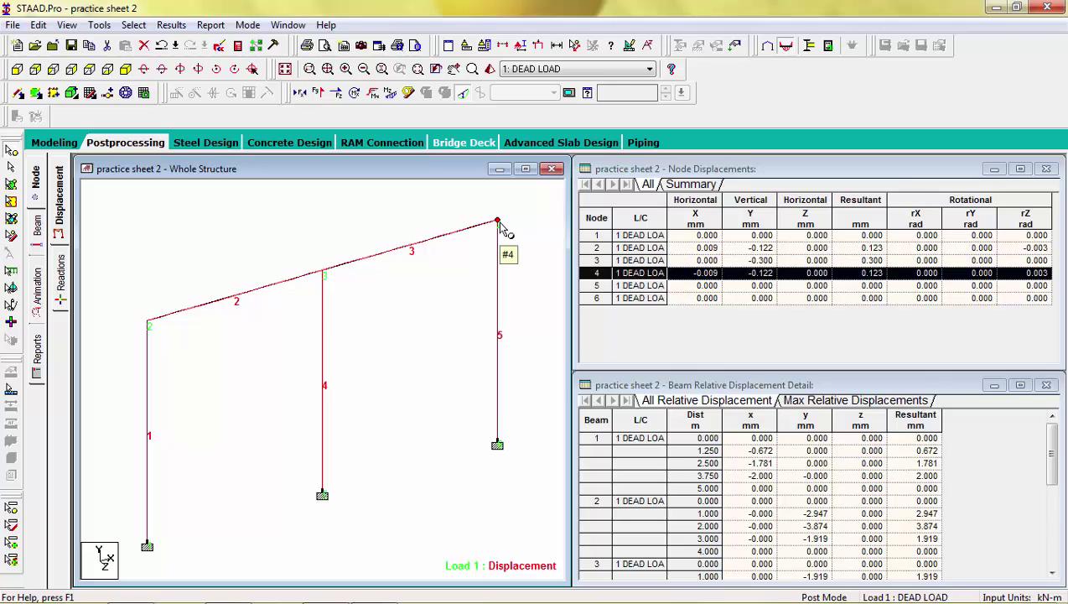
{"action": "double_click", "coordinate": [499, 223]}
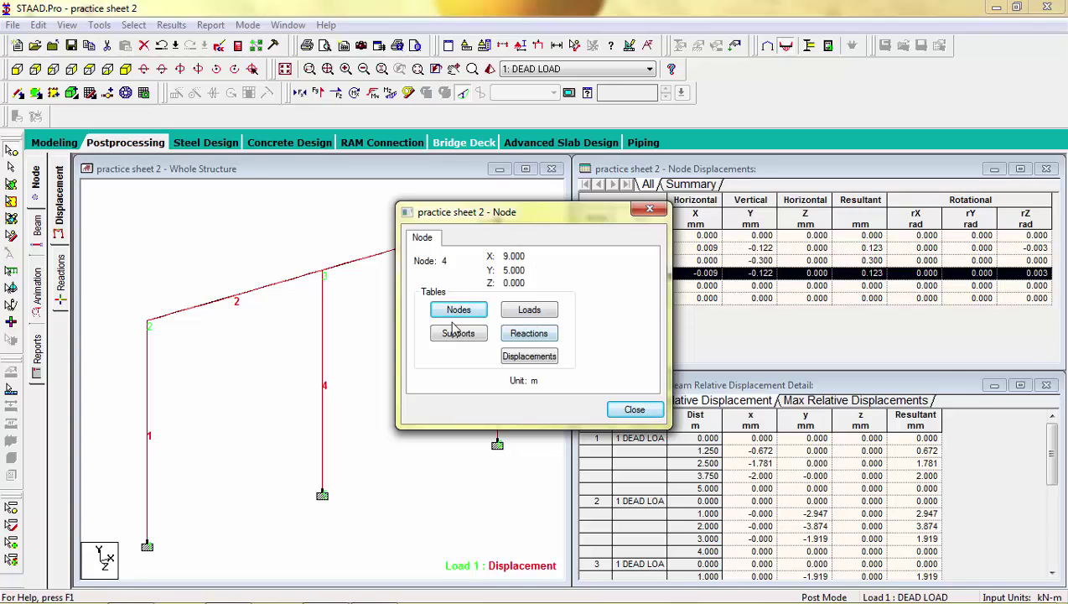
{"action": "left_click", "coordinate": [526, 358]}
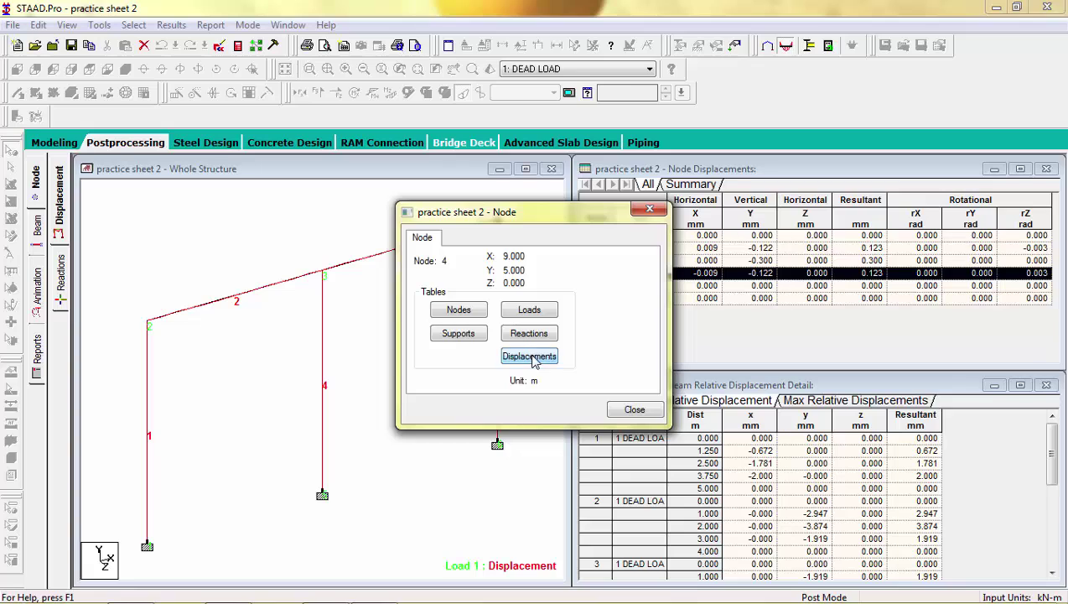
Review the support reactions table, close it with the node details, and display the reactions at the supports.
{"action": "left_click", "coordinate": [521, 336]}
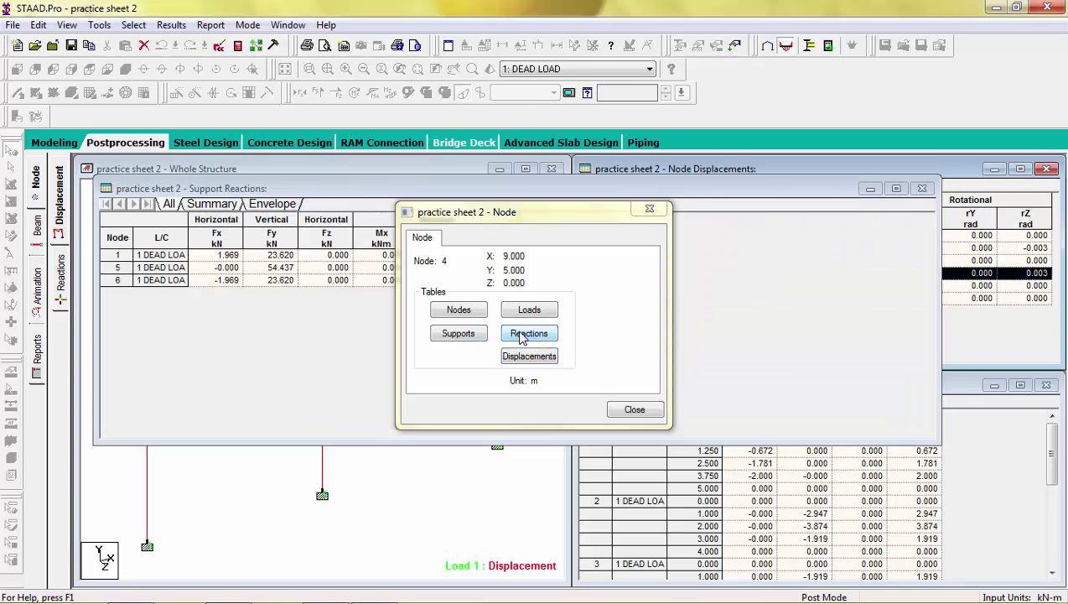
{"action": "left_click_drag", "start_coordinate": [599, 215], "coordinate": [734, 283]}
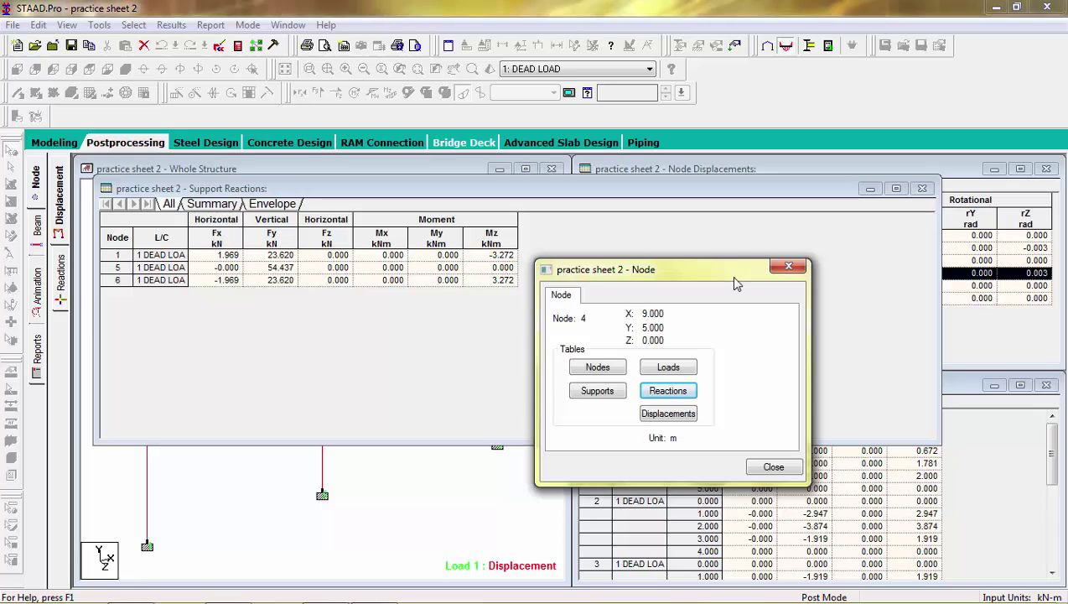
{"action": "left_click", "coordinate": [788, 266]}
{"action": "left_click", "coordinate": [923, 188]}
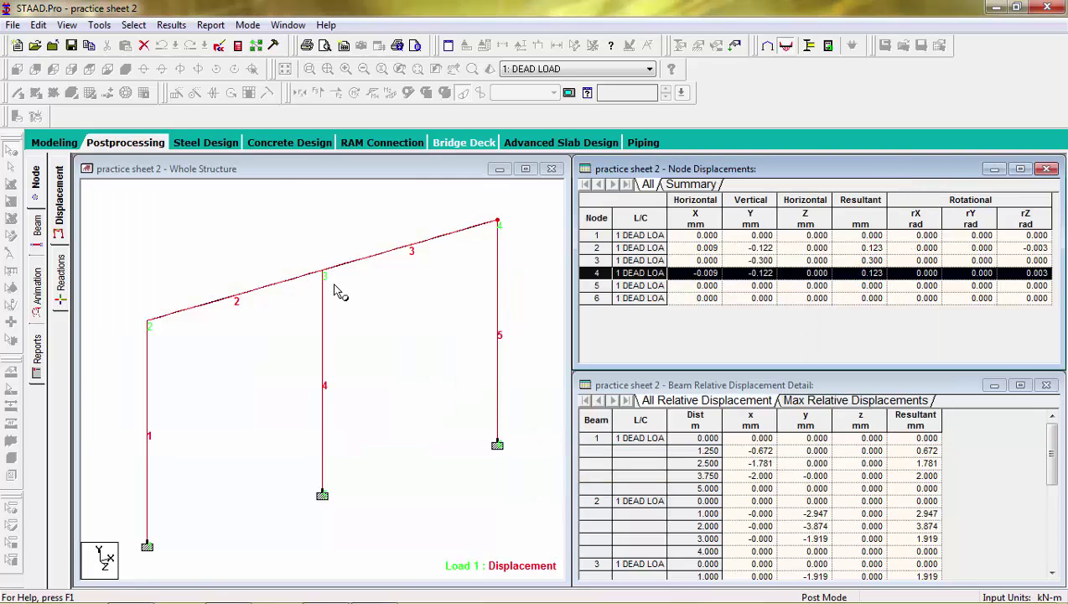
{"action": "left_click", "coordinate": [61, 285]}
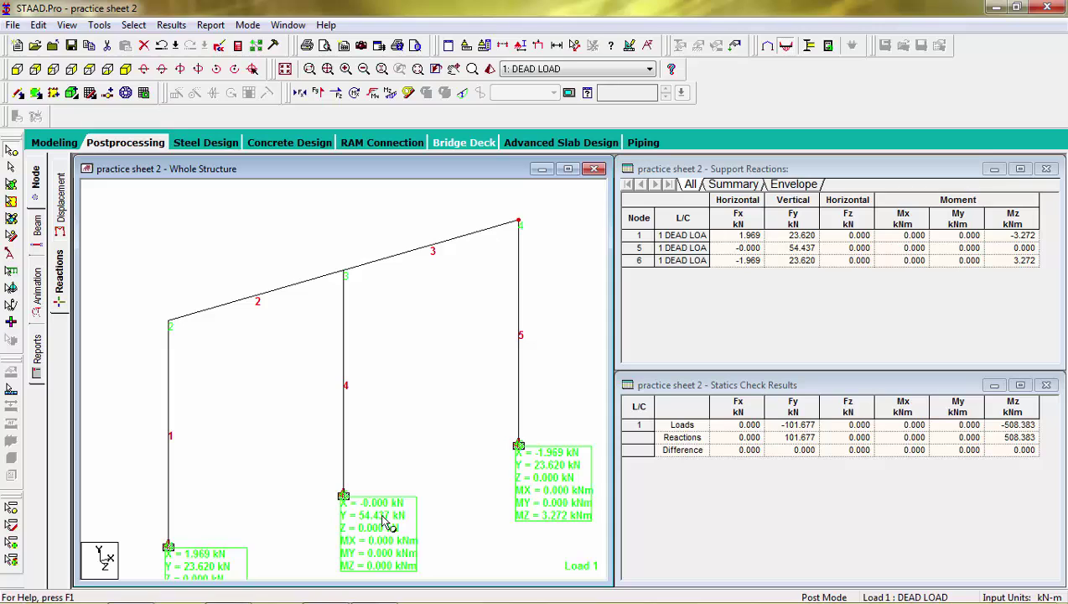
Display the beam forces with the Bending Z diagram in a reduced front view of the frame.
{"action": "left_click", "coordinate": [37, 237]}
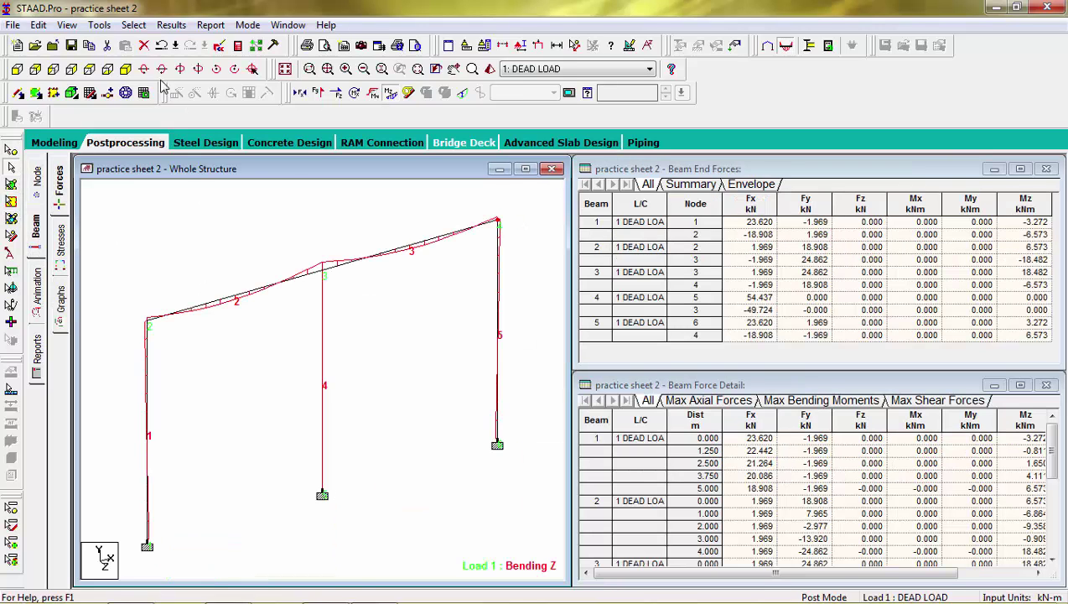
{"action": "left_click", "coordinate": [19, 71]}
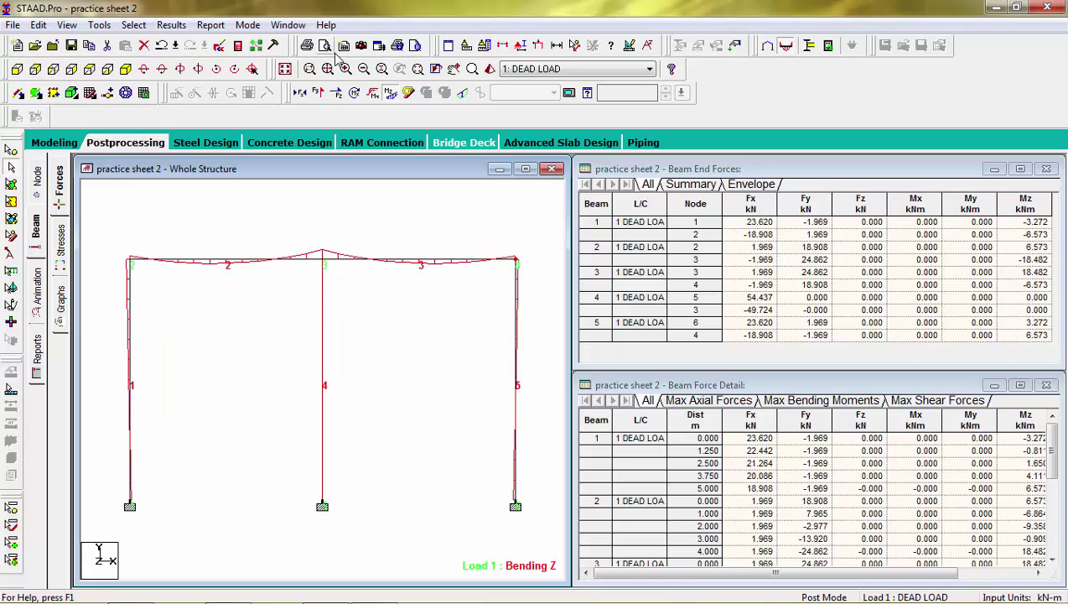
{"action": "left_click", "coordinate": [364, 71]}
{"action": "left_click", "coordinate": [364, 71]}
{"action": "left_click", "coordinate": [364, 70]}
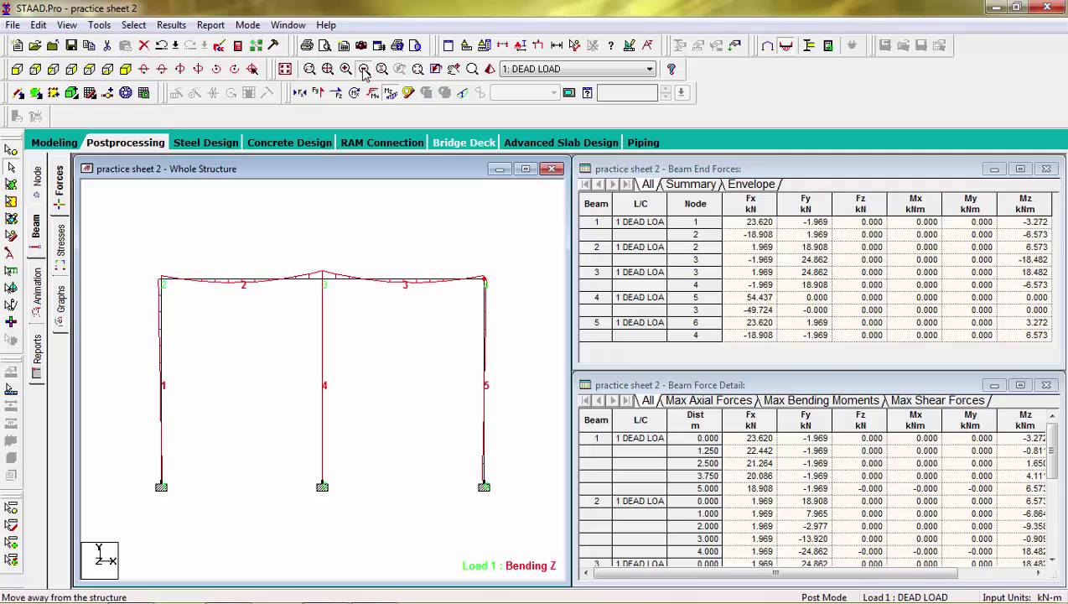
{"action": "left_click", "coordinate": [364, 71]}
Set the Bending Z result scale to 50 kNm per m and apply it to the diagram.
{"action": "left_click", "coordinate": [632, 47]}
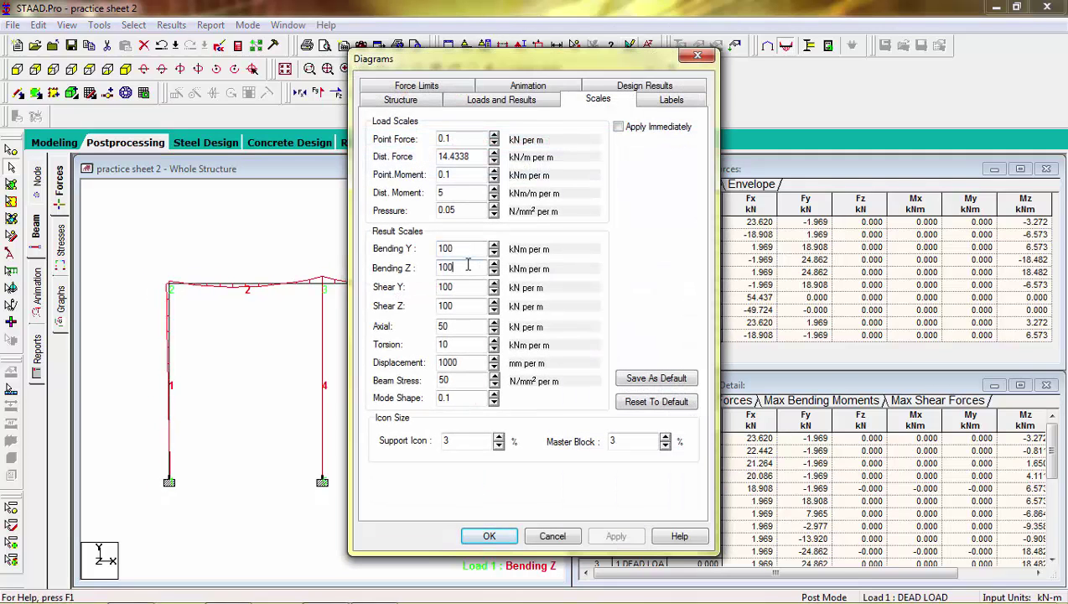
{"action": "key", "text": "BackSpace"}
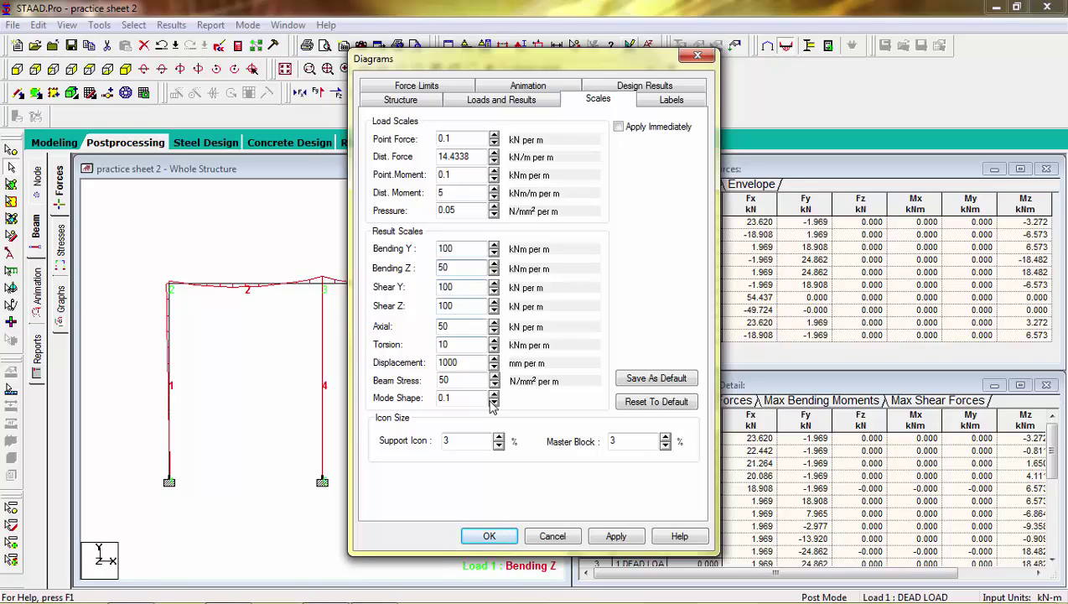
{"action": "left_click", "coordinate": [616, 537]}
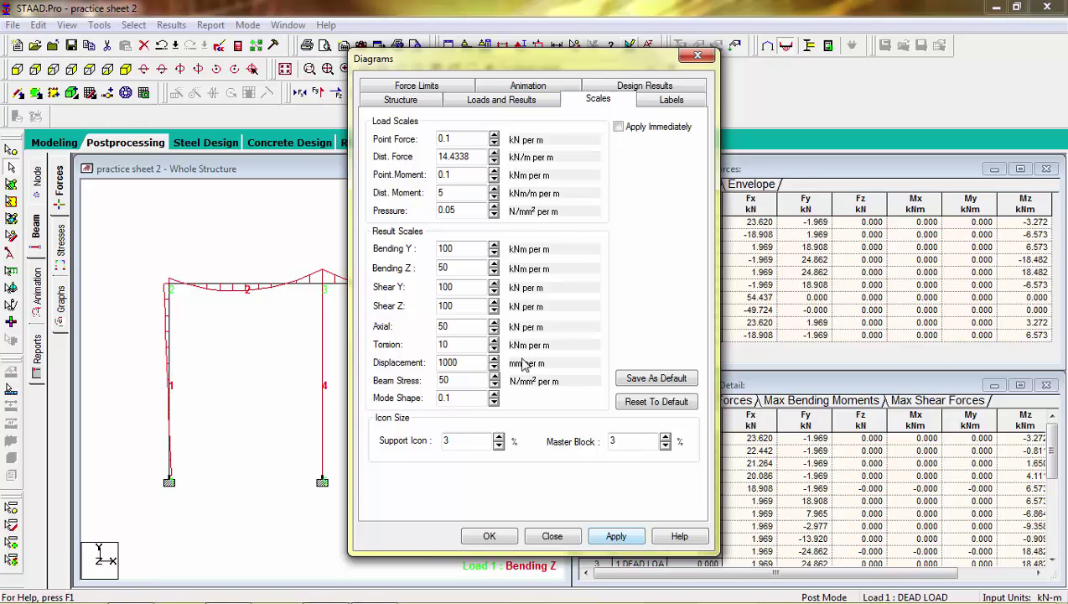
Set the Bending Z result scale to 10 kNm per m and accept the diagram settings.
{"action": "left_click_drag", "start_coordinate": [467, 267], "coordinate": [375, 270]}
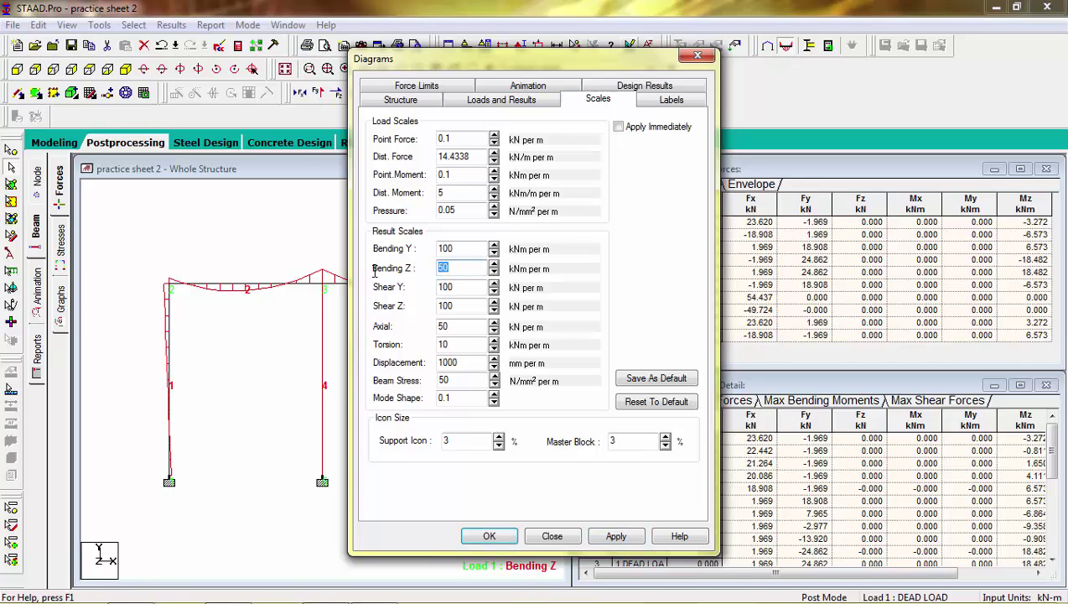
{"action": "left_click", "coordinate": [620, 538]}
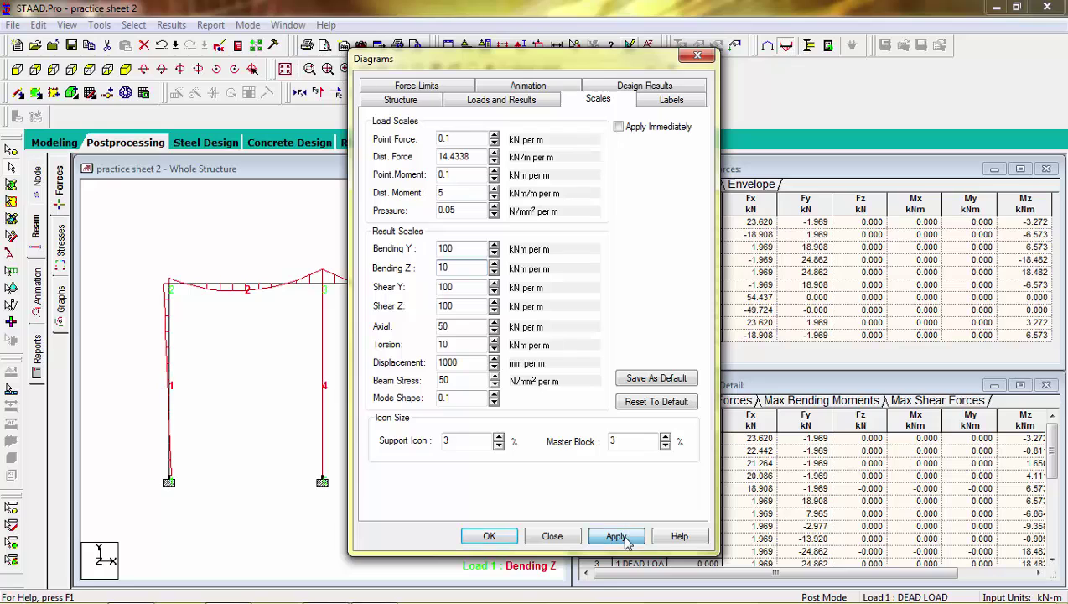
{"action": "left_click", "coordinate": [490, 537]}
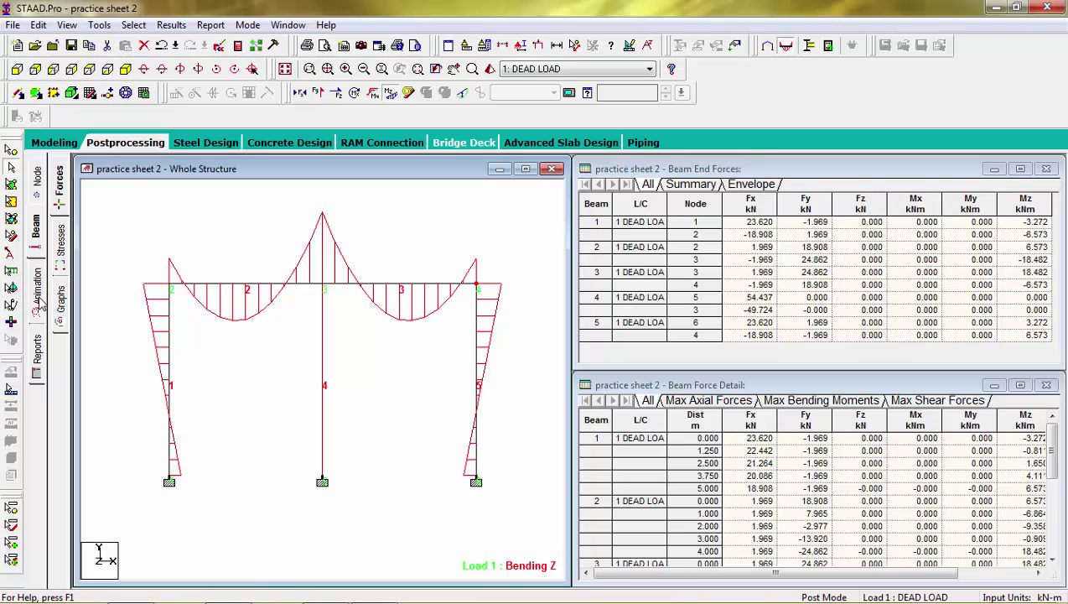
Set the Displacement result scale to 300 mm per m for the animation diagrams.
{"action": "left_click", "coordinate": [38, 298]}
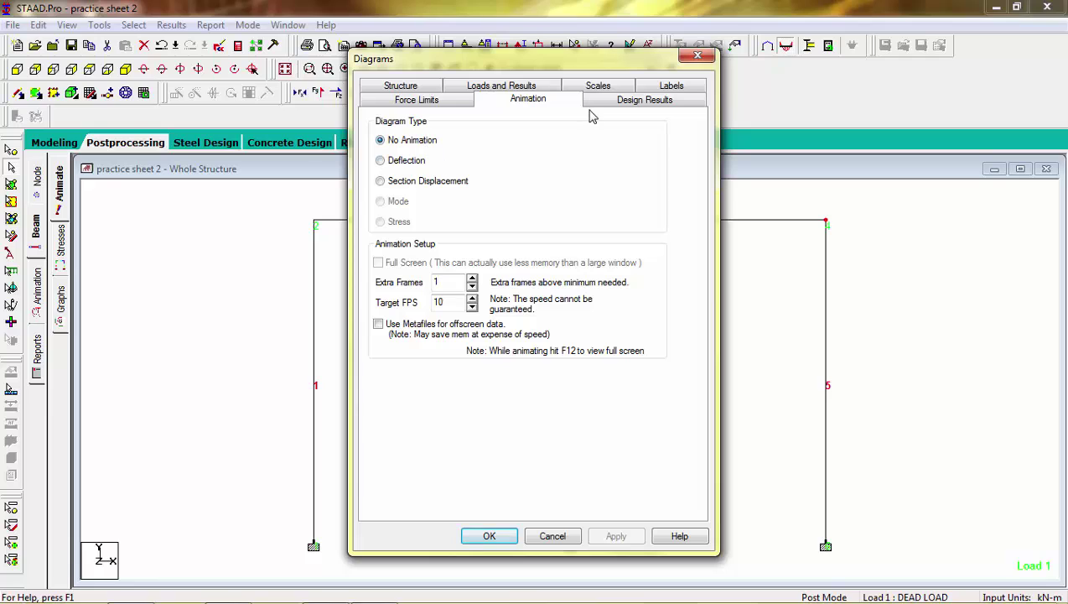
{"action": "left_click", "coordinate": [619, 87]}
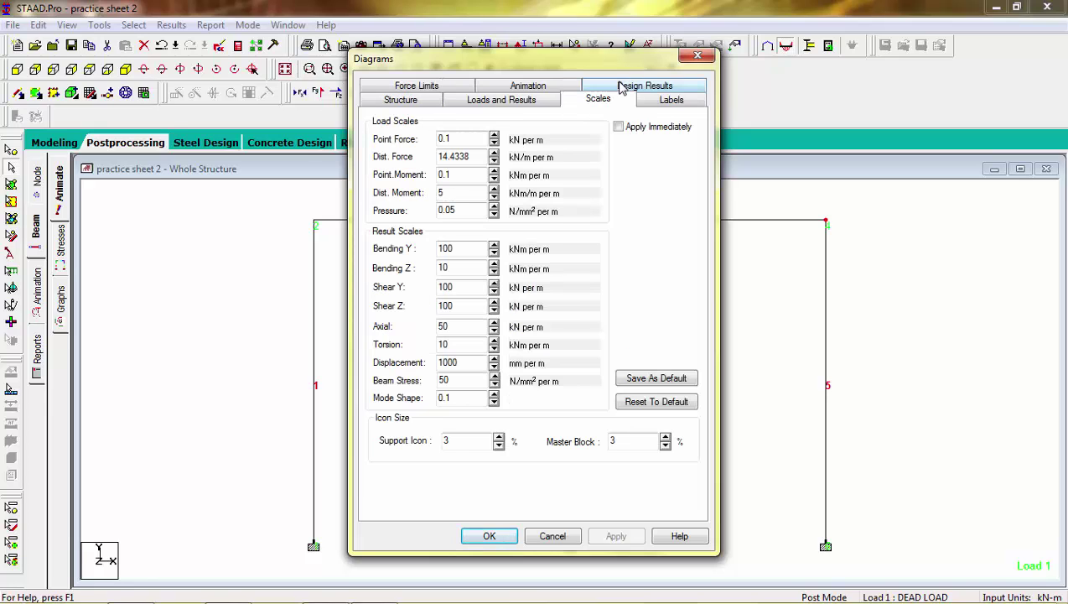
{"action": "left_click", "coordinate": [472, 365]}
{"action": "key", "text": "BackSpace"}
{"action": "key", "text": "BackSpace"}
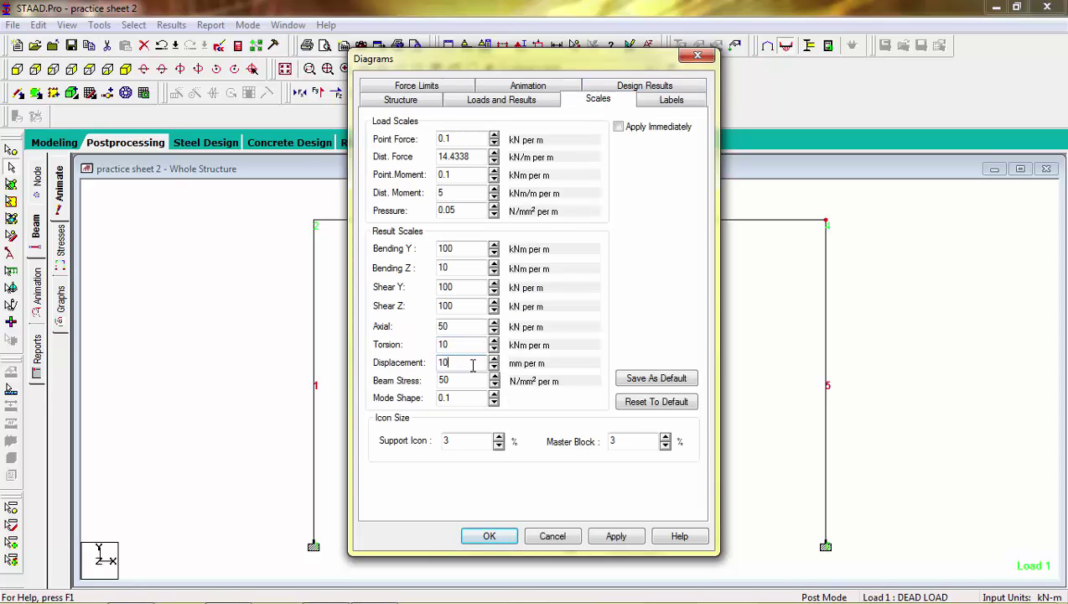
{"action": "key", "text": "BackSpace"}
{"action": "key", "text": "BackSpace"}
{"action": "type", "text": "300"}
Animate the frame's Section Displacement for the dead load and accept the diagram settings.
{"action": "left_click", "coordinate": [527, 88]}
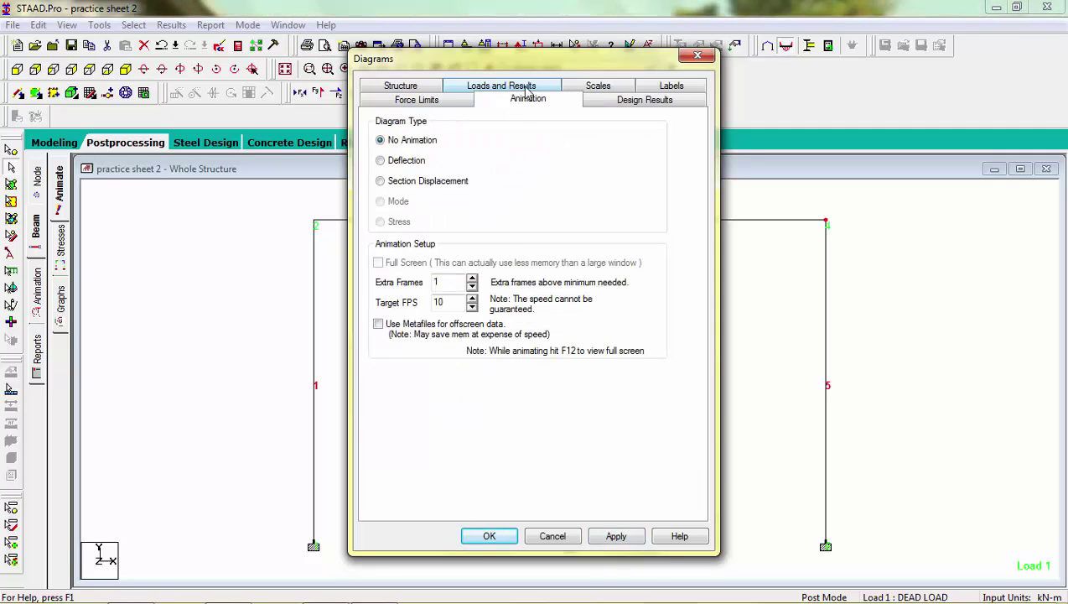
{"action": "left_click", "coordinate": [381, 180]}
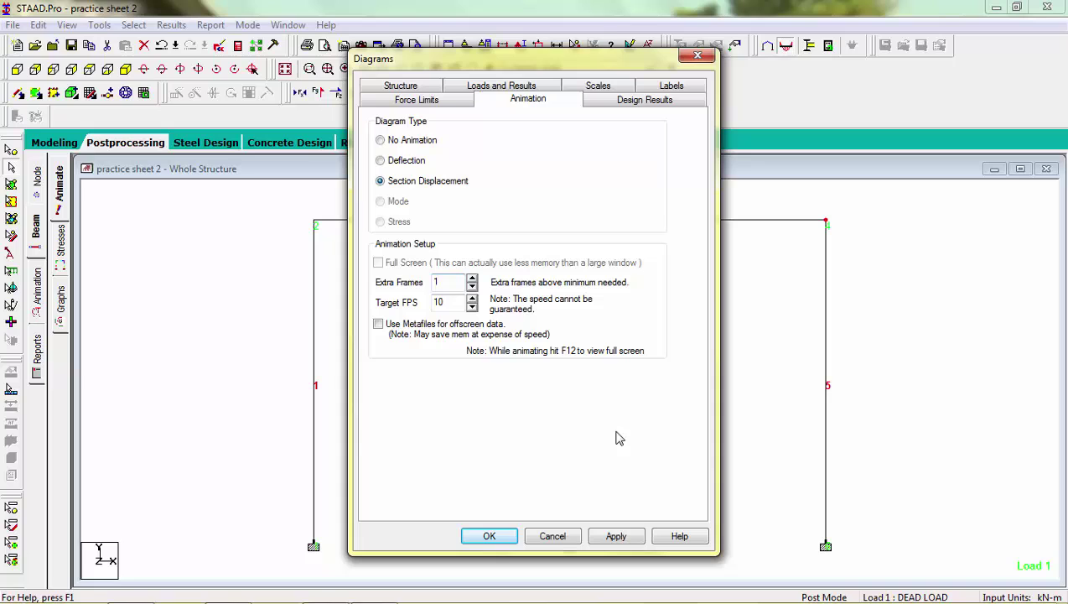
{"action": "left_click", "coordinate": [615, 536]}
{"action": "left_click", "coordinate": [504, 537]}
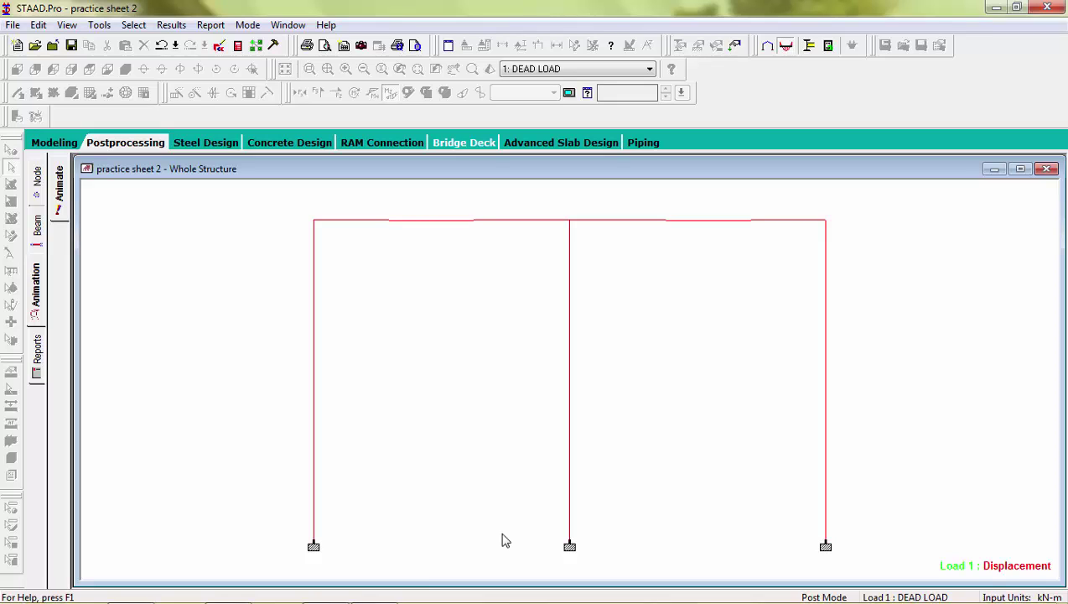
Set up a report with the input items Nodes, Beams, Sections, Materials, Supports and Loadings.
{"action": "left_click", "coordinate": [38, 373]}
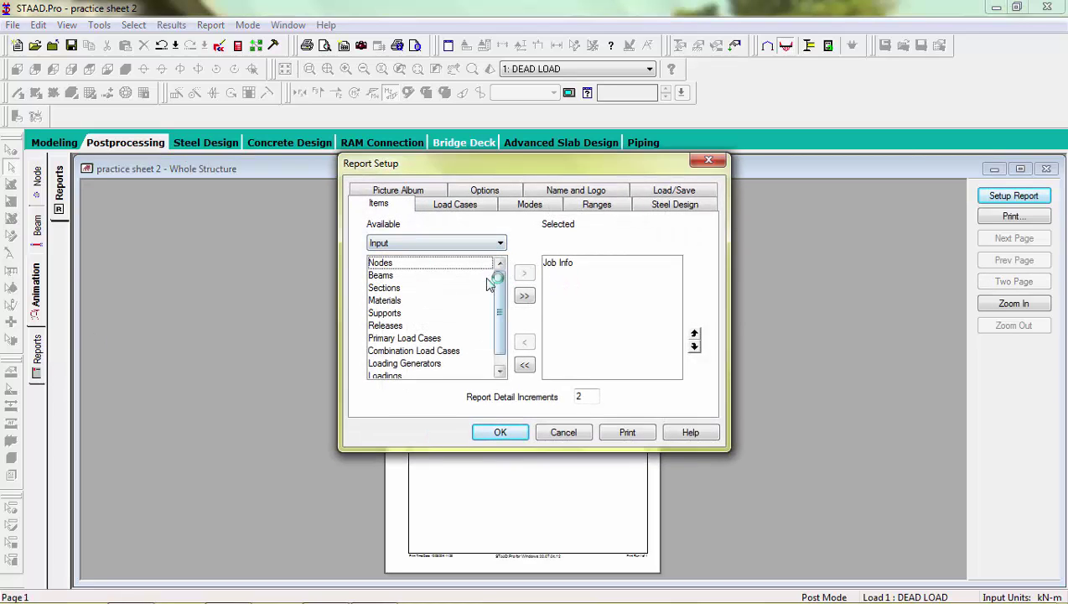
{"action": "left_click", "coordinate": [453, 266]}
{"action": "left_click", "coordinate": [524, 274]}
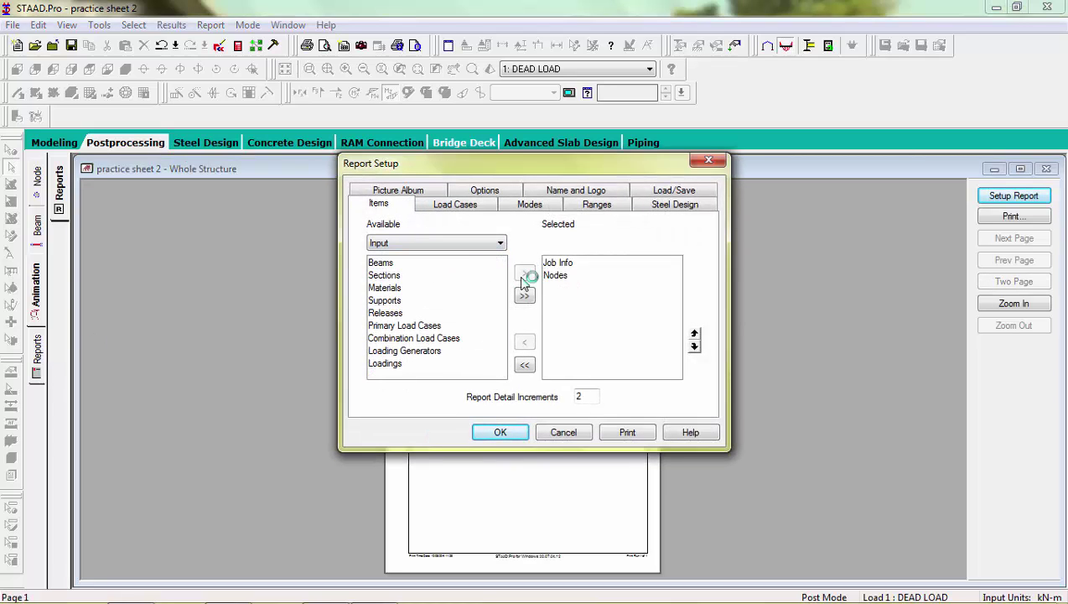
{"action": "left_click", "coordinate": [468, 266]}
{"action": "left_click", "coordinate": [525, 274]}
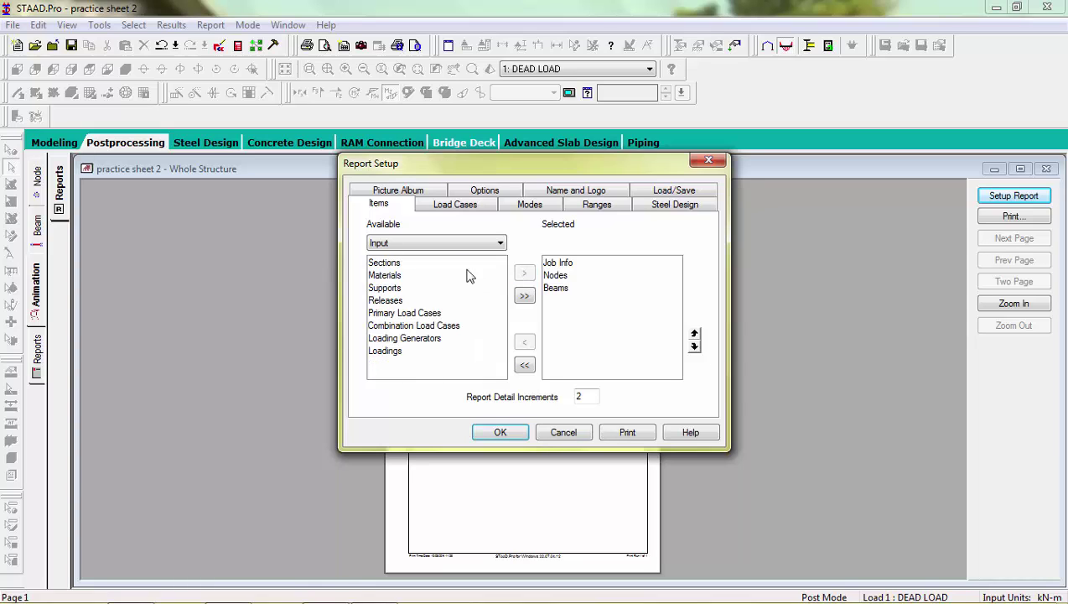
{"action": "left_click", "coordinate": [465, 265]}
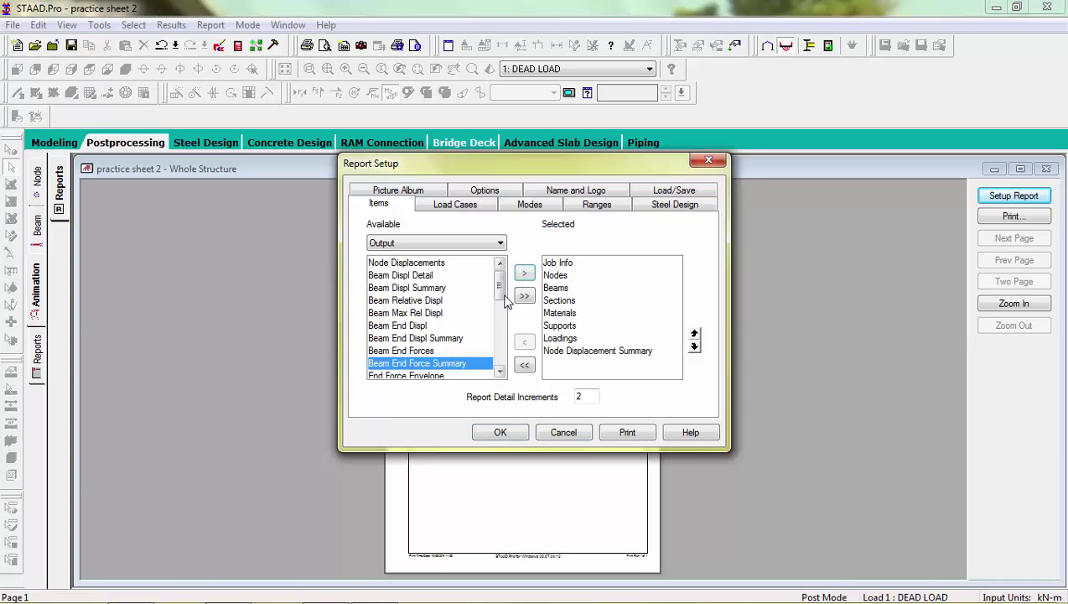
Add the output items Node Displacement Summary, Beam End Force Summary, End Force Envelope and Reactions, and generate the report.
{"action": "left_click", "coordinate": [524, 274]}
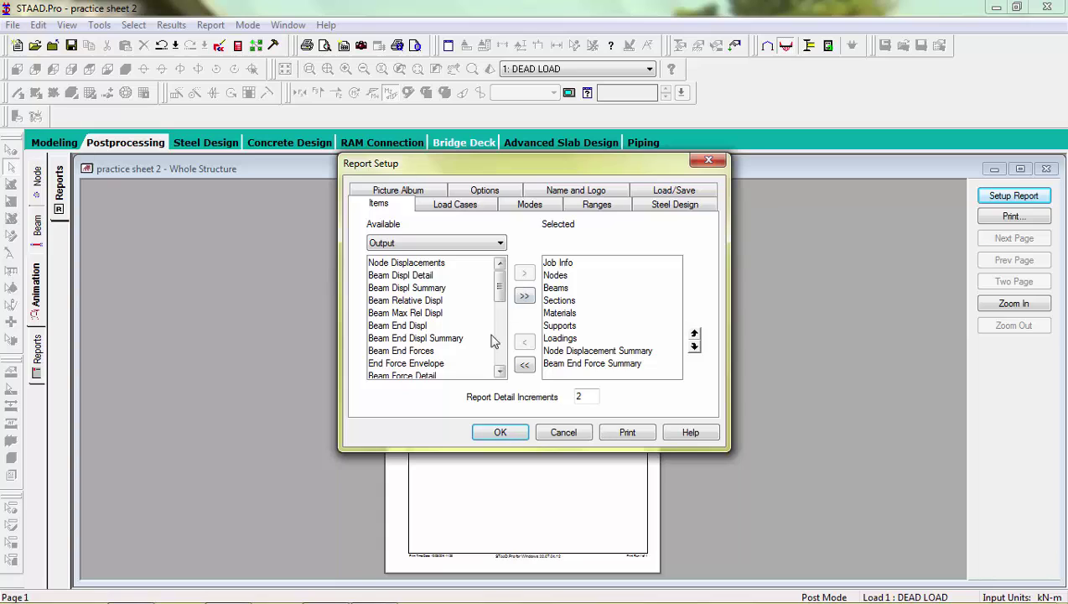
{"action": "left_click", "coordinate": [448, 364]}
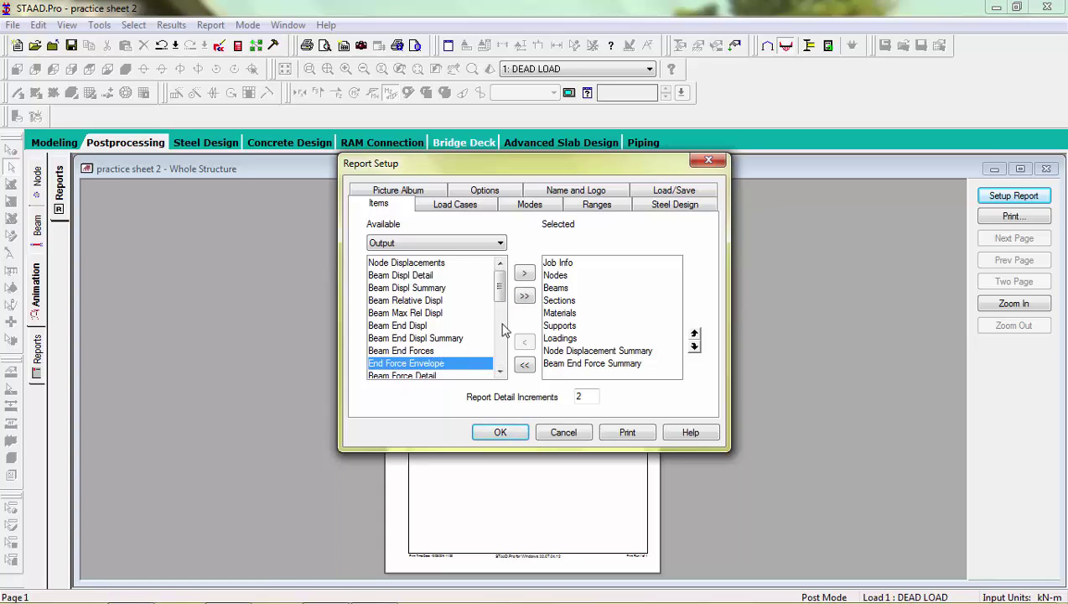
{"action": "left_click", "coordinate": [526, 274]}
{"action": "left_click_drag", "start_coordinate": [501, 284], "coordinate": [500, 325]}
{"action": "left_click", "coordinate": [394, 364]}
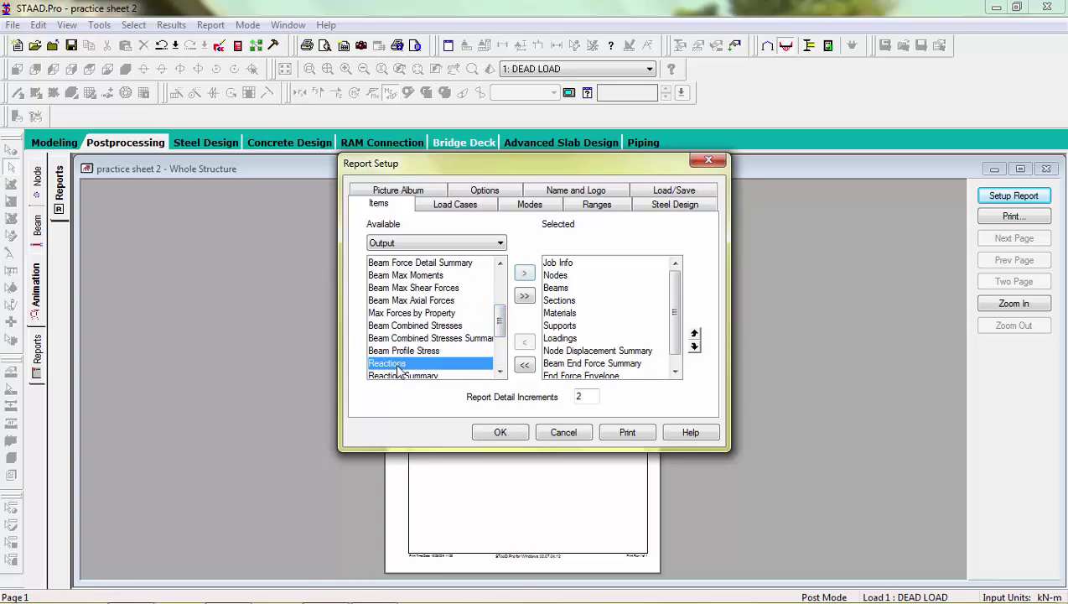
{"action": "left_click", "coordinate": [521, 272]}
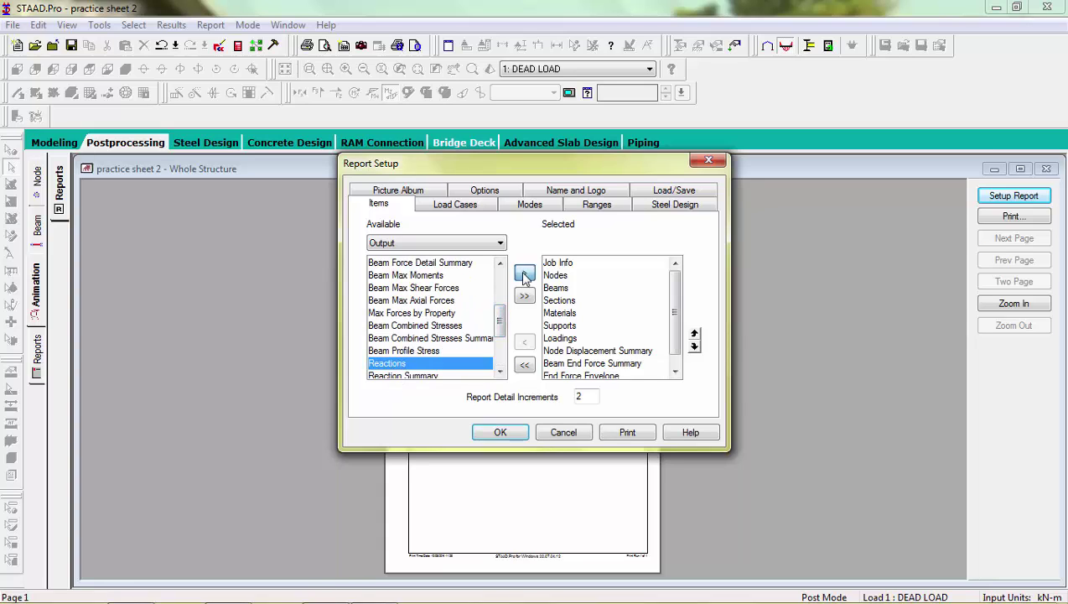
{"action": "left_click", "coordinate": [501, 432]}
Examine the generated report pages up close and check the print settings without printing.
{"action": "left_click", "coordinate": [519, 438]}
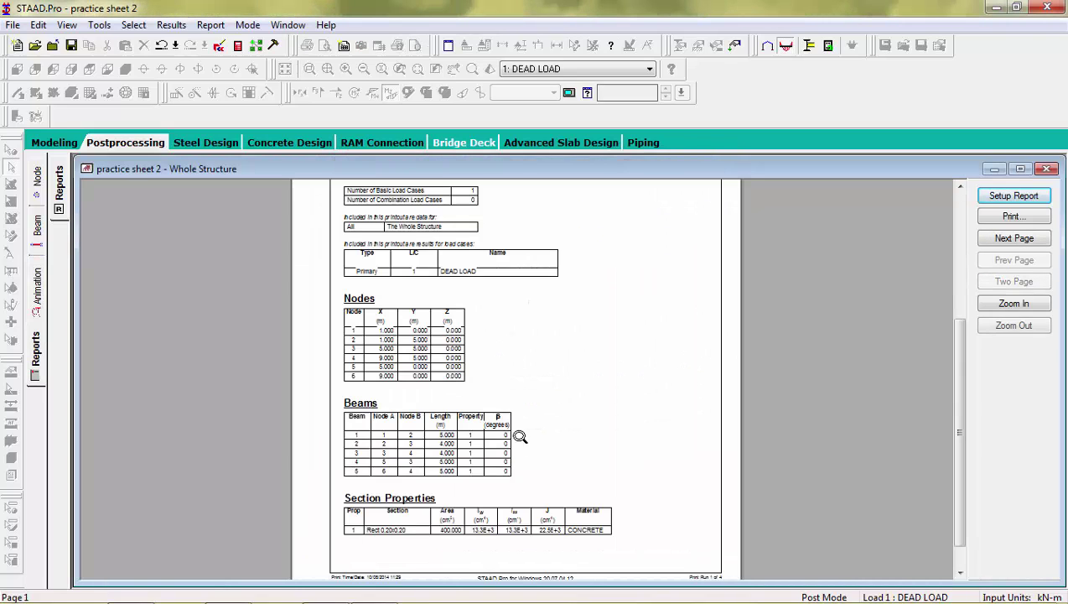
{"action": "left_click", "coordinate": [520, 436]}
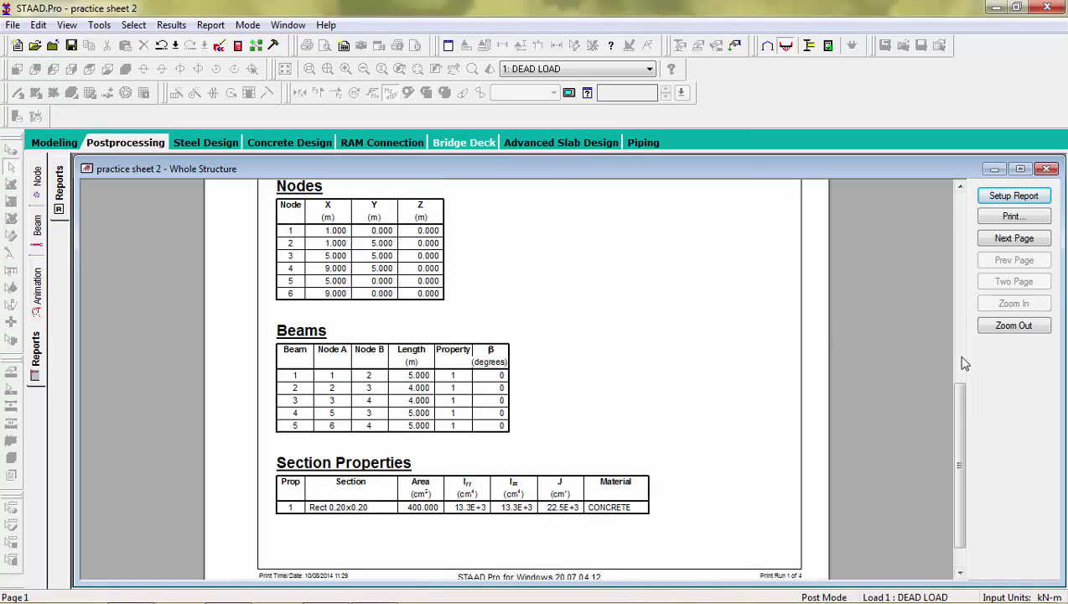
{"action": "left_click_drag", "start_coordinate": [955, 391], "coordinate": [964, 209]}
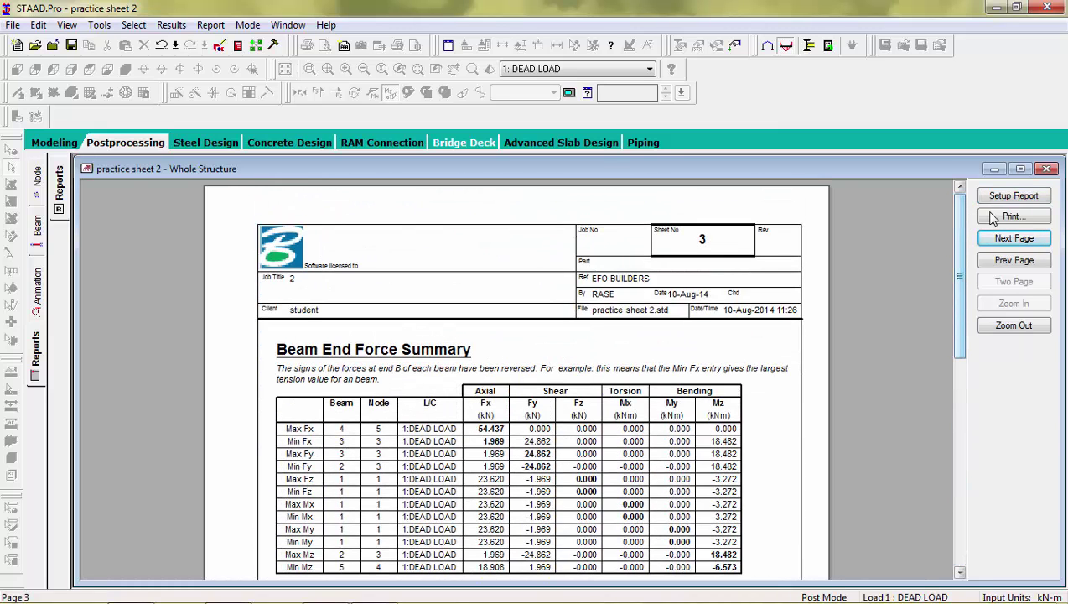
{"action": "left_click", "coordinate": [1008, 220]}
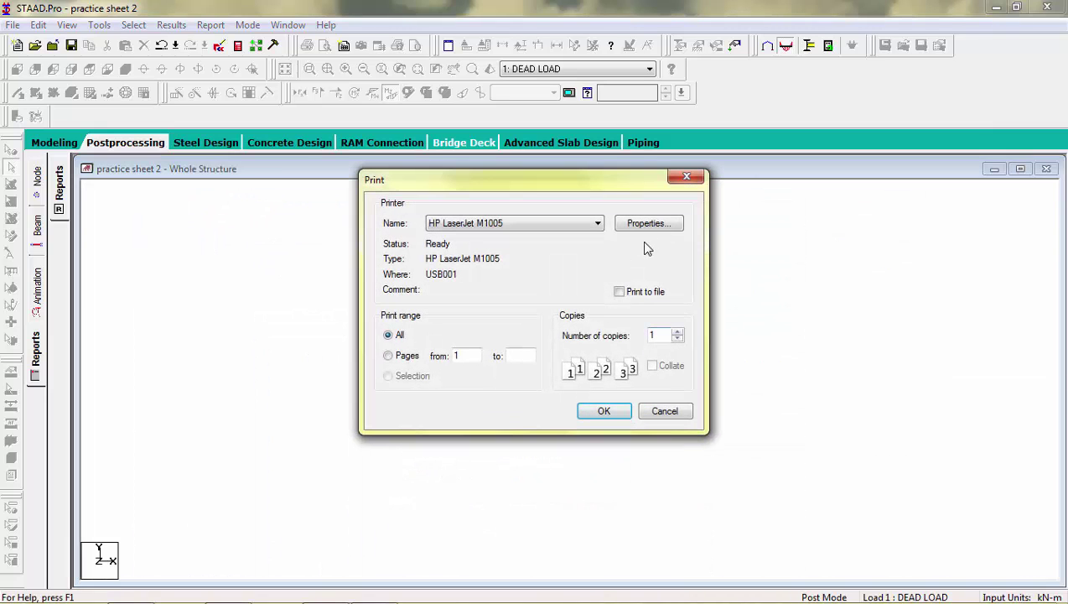
{"action": "left_click", "coordinate": [663, 411]}
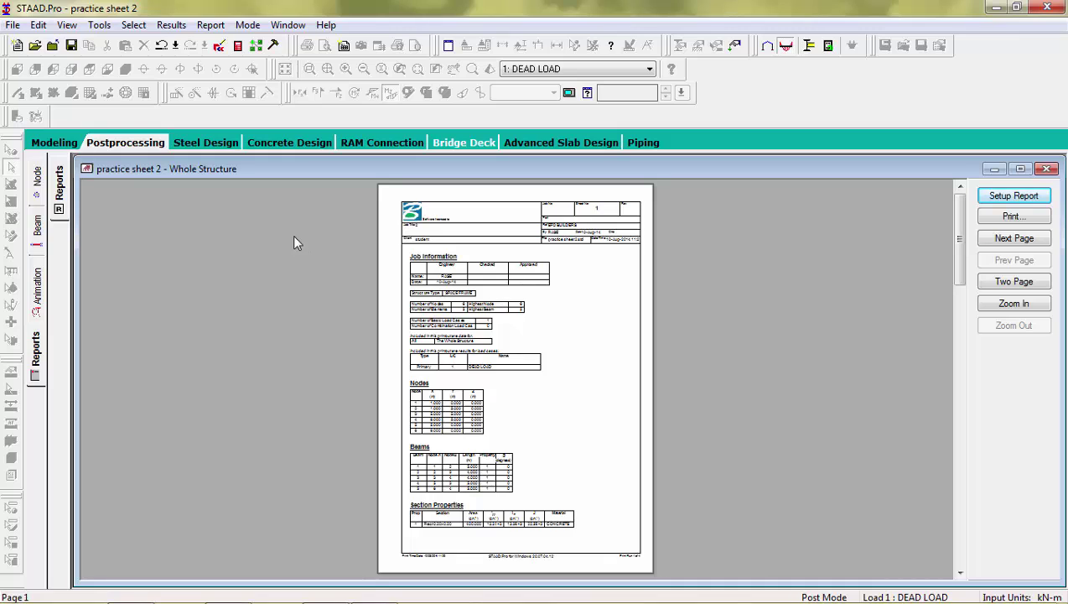
Return to modeling, undo the whole list of recorded actions and agree to delete all result files.
{"action": "left_click", "coordinate": [53, 142]}
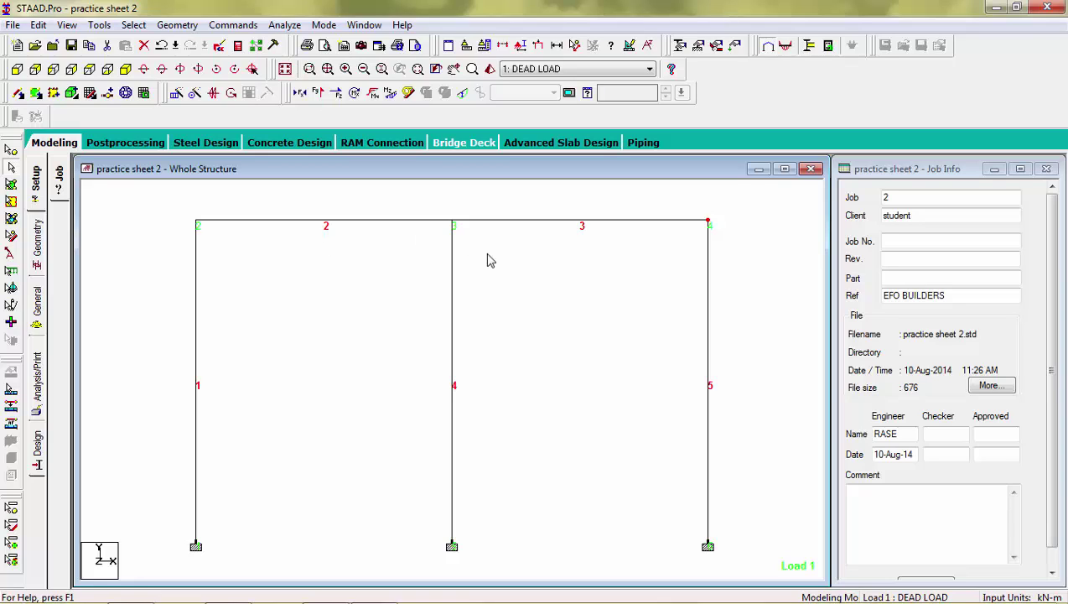
{"action": "left_click", "coordinate": [174, 45]}
{"action": "left_click_drag", "start_coordinate": [277, 90], "coordinate": [274, 147]}
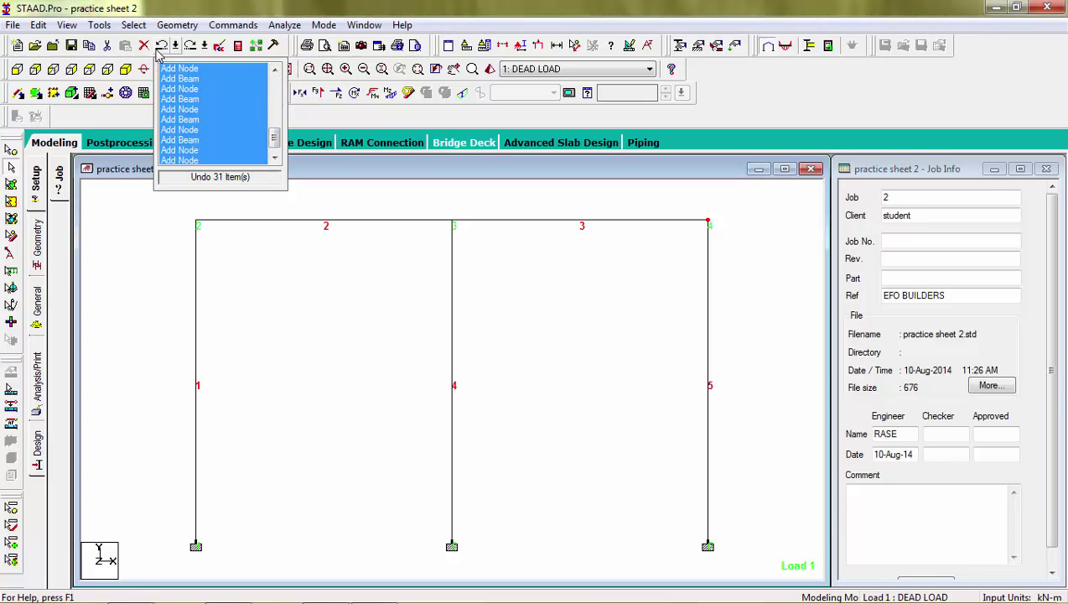
{"action": "left_click", "coordinate": [159, 54]}
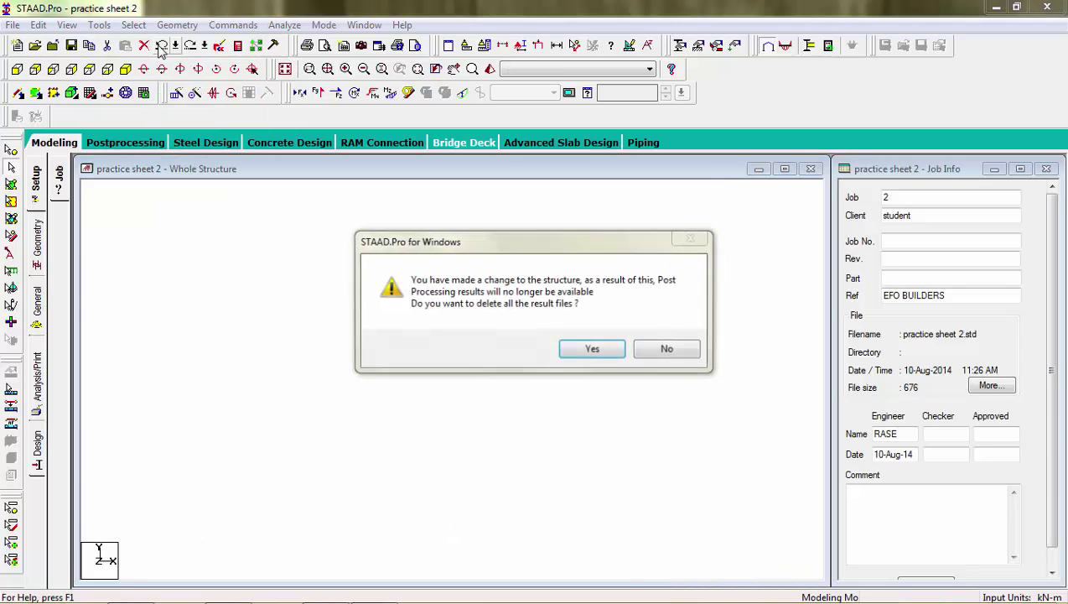
{"action": "left_click", "coordinate": [586, 355]}
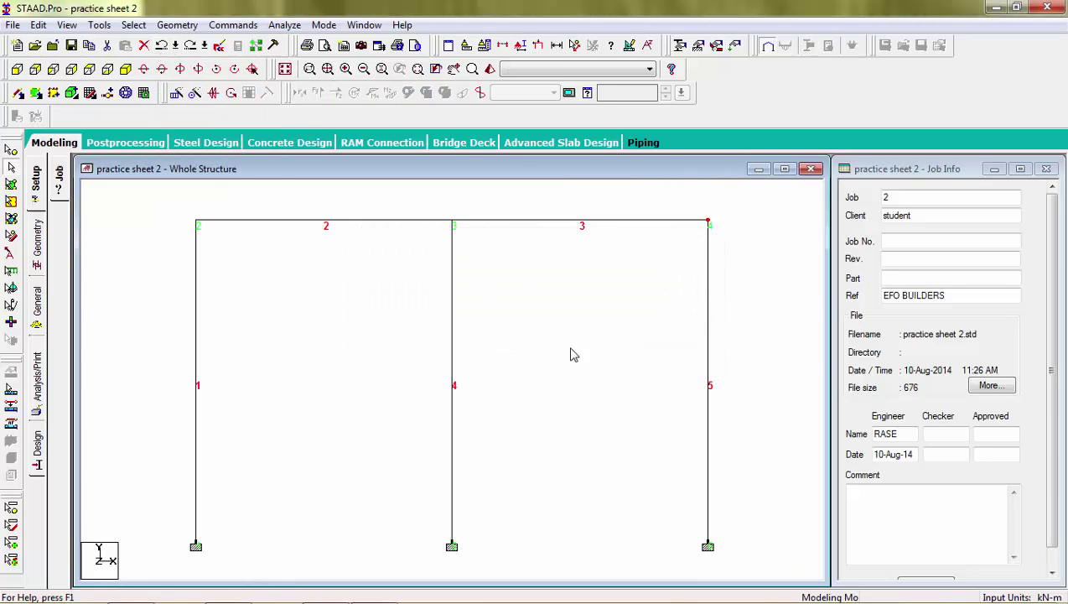
Undo the supports, beams and nodes of the frame one by one until the model is empty.
{"action": "left_click", "coordinate": [162, 47]}
{"action": "left_click", "coordinate": [162, 47]}
{"action": "left_click", "coordinate": [162, 47]}
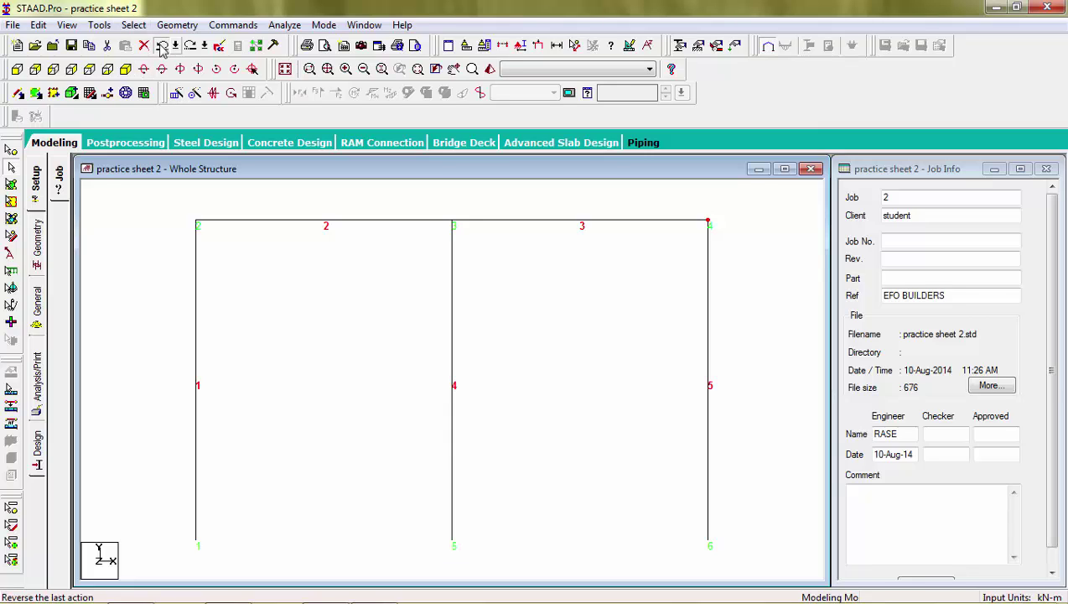
{"action": "left_click", "coordinate": [162, 47]}
{"action": "left_click", "coordinate": [162, 47]}
{"action": "left_click", "coordinate": [162, 47]}
{"action": "left_click", "coordinate": [162, 47]}
{"action": "left_click", "coordinate": [162, 47]}
{"action": "left_click", "coordinate": [162, 47]}
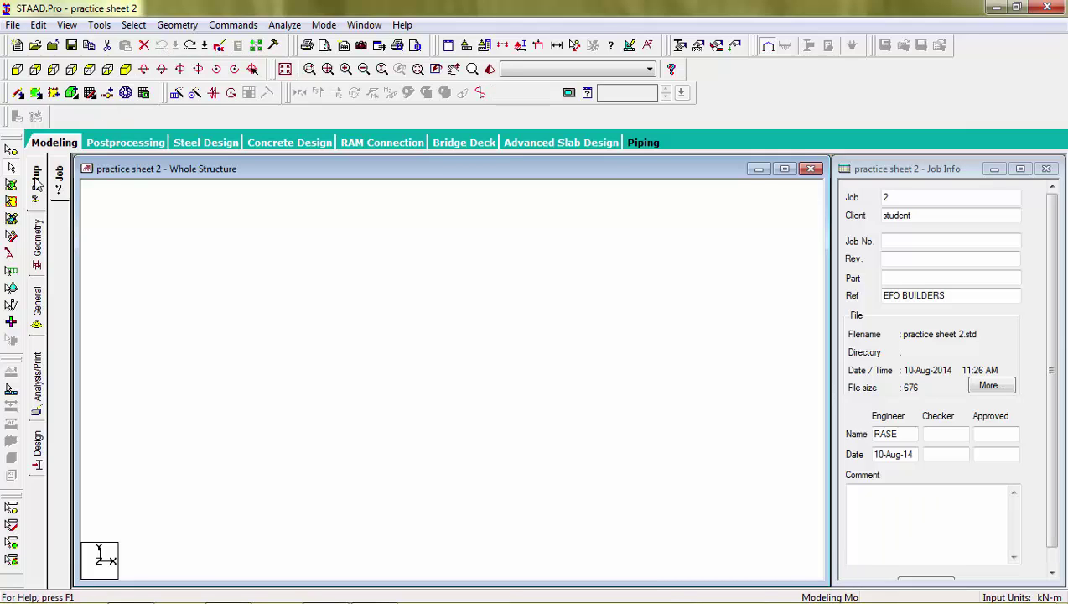
Open the beam geometry without the snap grid and enter nodes 1 at (0, 0, 0) and 2 at (0, 2, 0) m.
{"action": "left_click", "coordinate": [37, 250]}
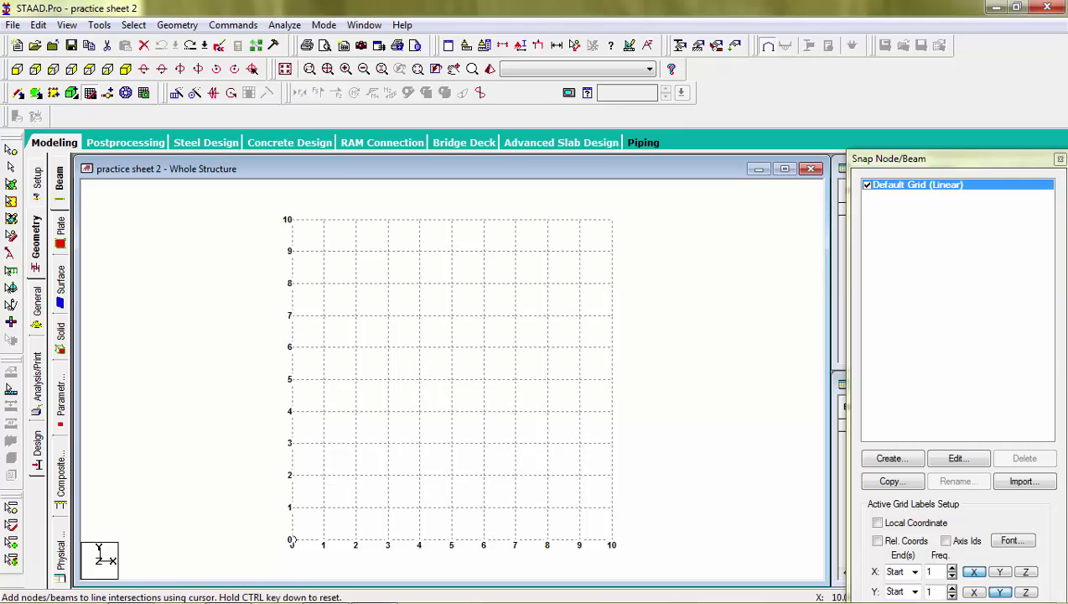
{"action": "left_click", "coordinate": [1060, 160]}
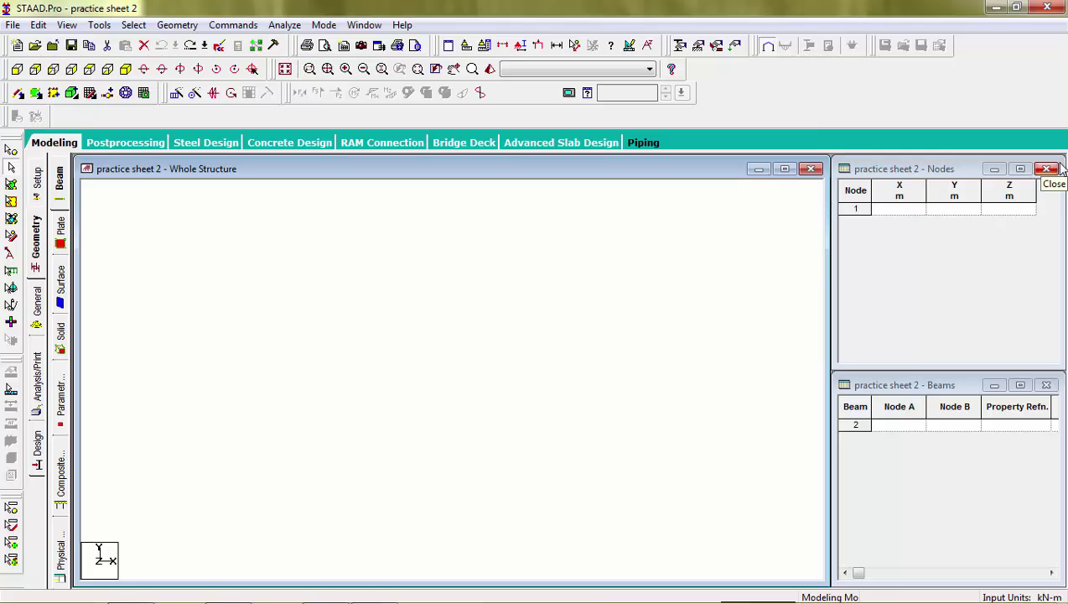
{"action": "left_click", "coordinate": [914, 209]}
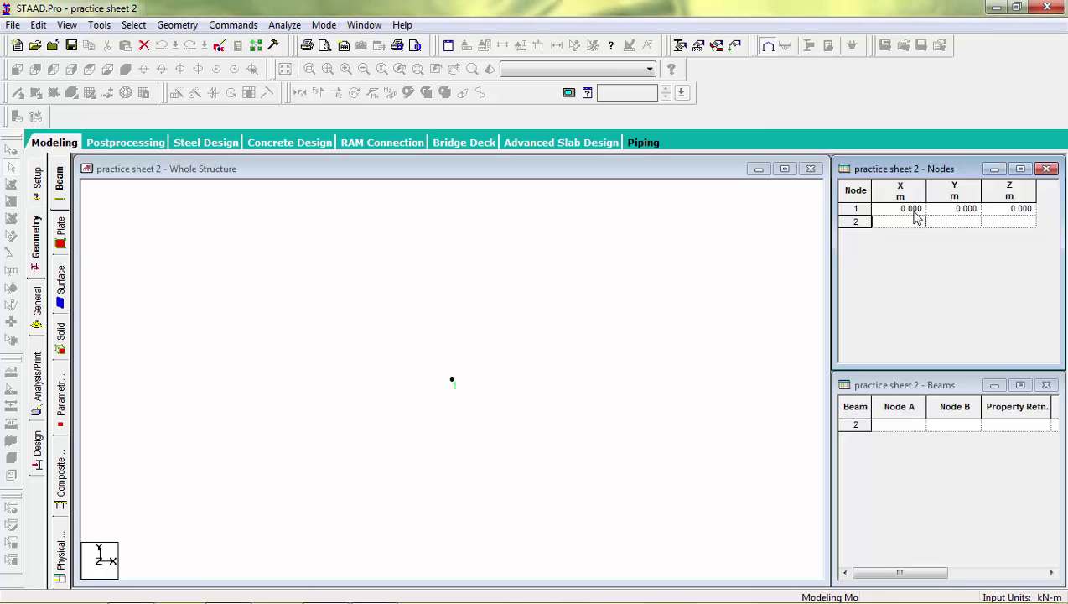
{"action": "type", "text": "0"}
{"action": "key", "text": "Tab"}
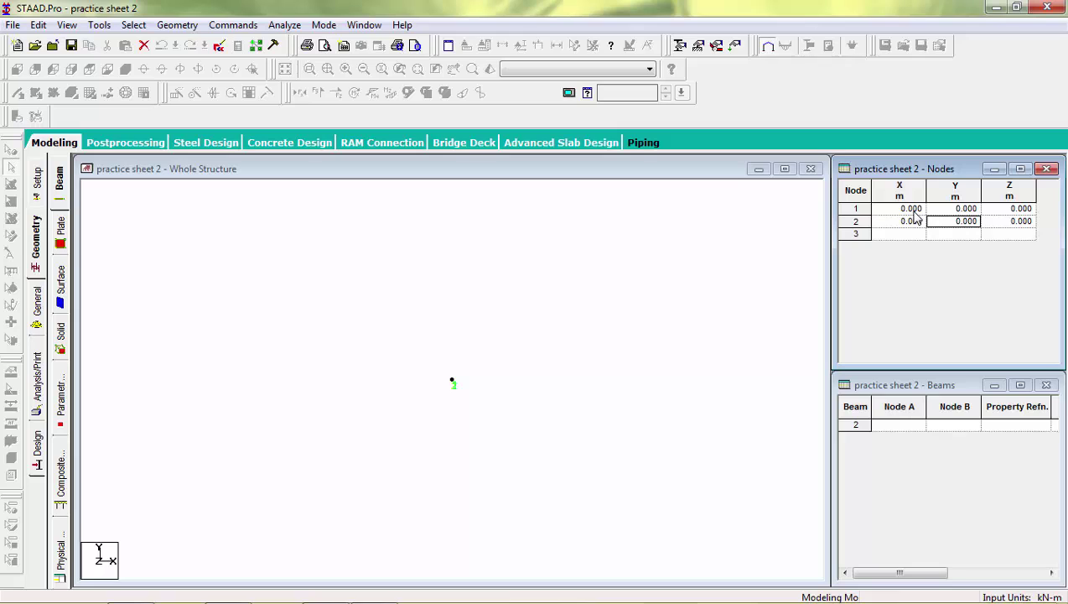
{"action": "type", "text": "2"}
{"action": "key", "text": "Return"}
{"action": "key", "text": "shift+Tab"}
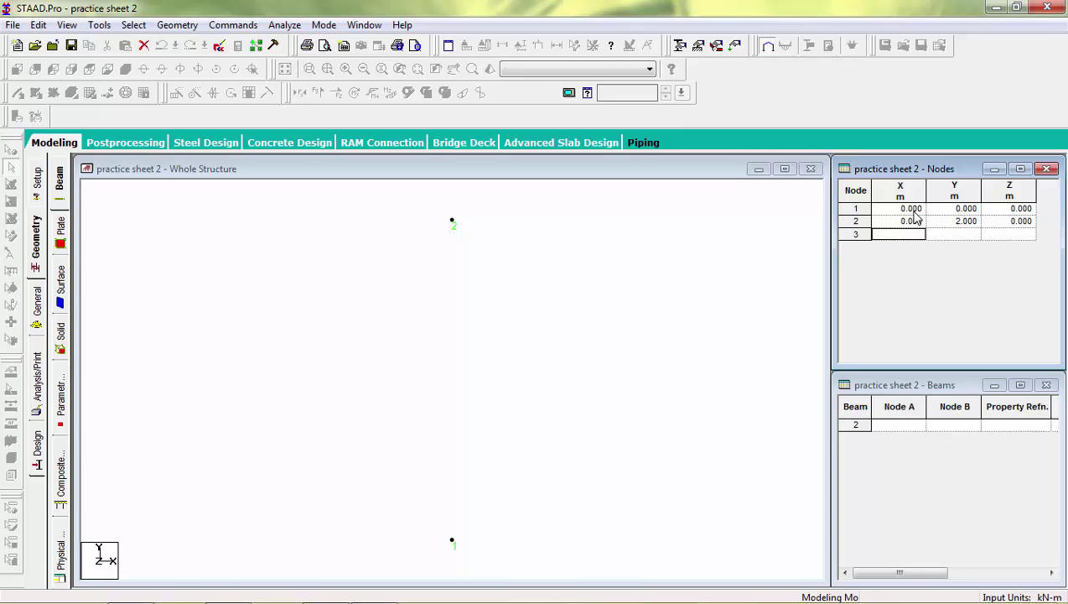
Enter node 3 at (2, 0, 0) and node 4 at (2, 2, 0) m in the nodes table.
{"action": "type", "text": "2"}
{"action": "key", "text": "Tab"}
{"action": "key", "text": "Return"}
{"action": "key", "text": "shift+Tab"}
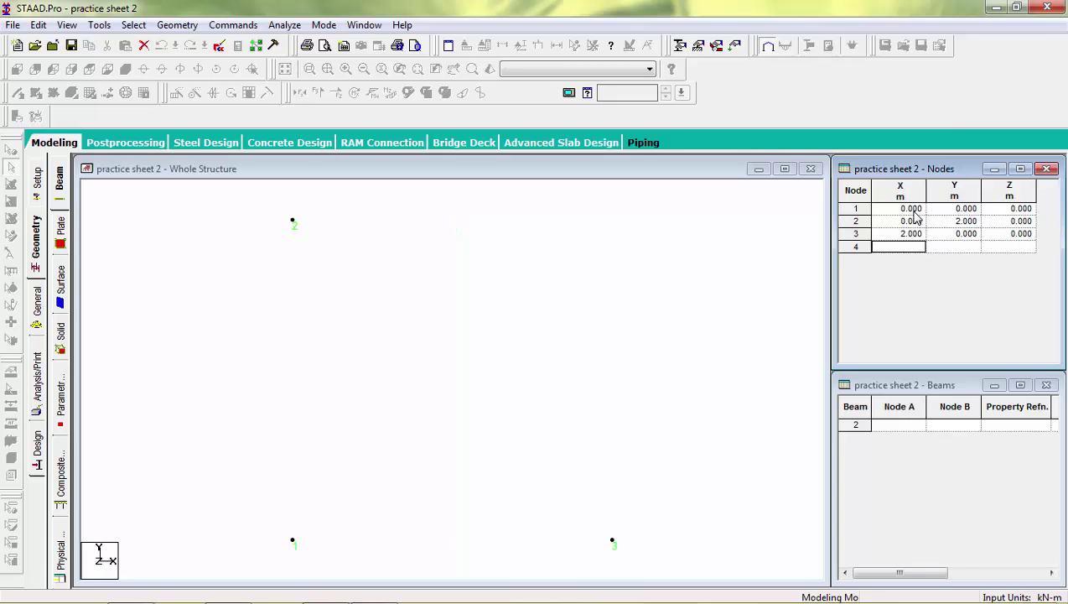
{"action": "type", "text": "2"}
{"action": "key", "text": "Tab"}
{"action": "type", "text": "2"}
{"action": "key", "text": "Return"}
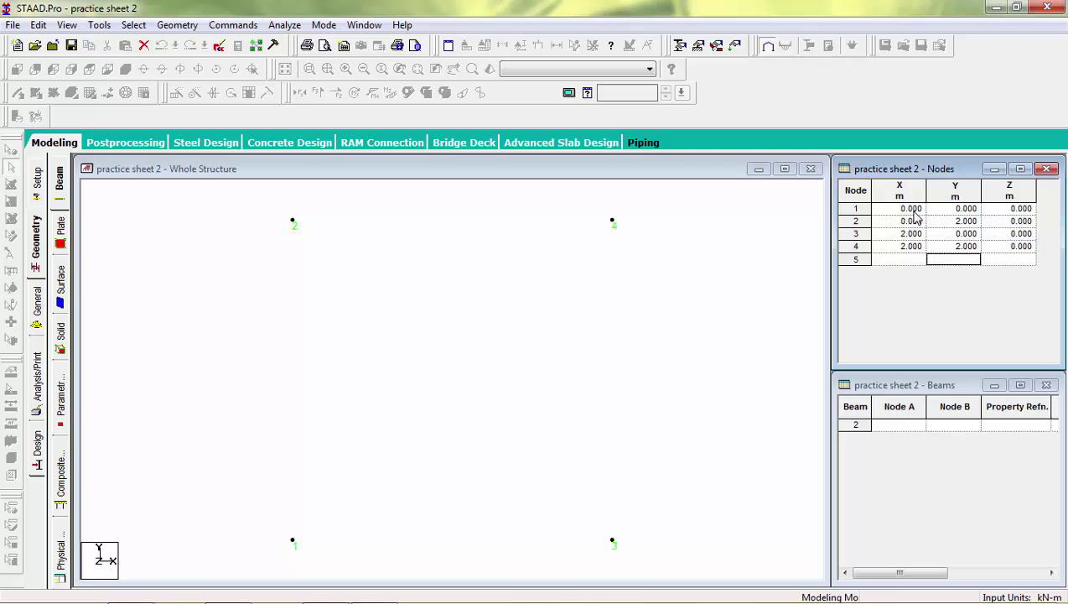
{"action": "key", "text": "shift+Tab"}
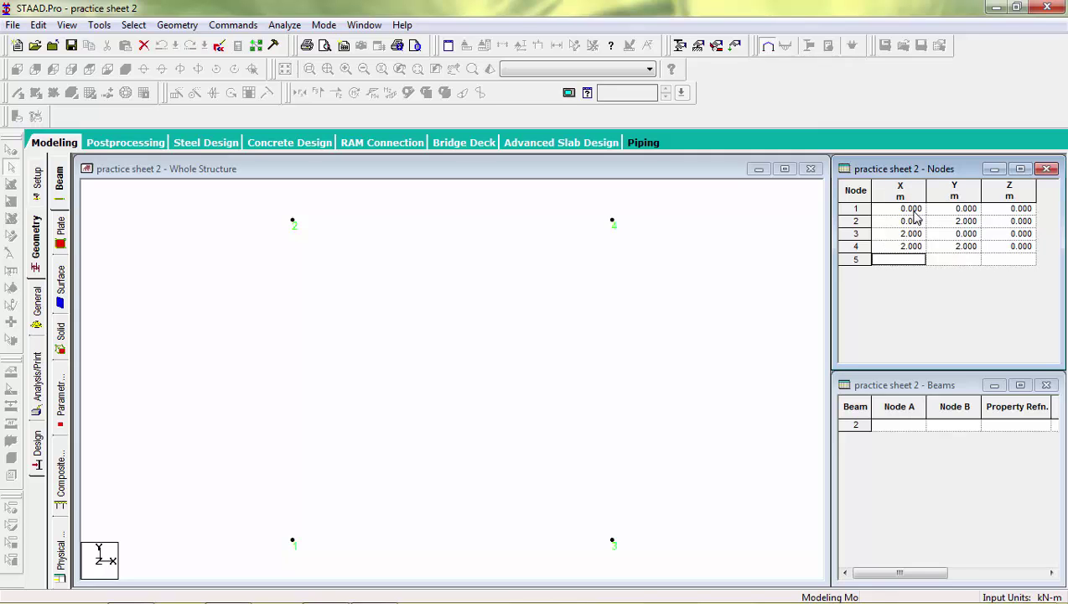
Enter node 5 at (4, 0, 0) and node 6 at (4, 2, 0) m in the nodes table.
{"action": "type", "text": "4"}
{"action": "key", "text": "Tab"}
{"action": "key", "text": "Return"}
{"action": "key", "text": "shift+Tab"}
{"action": "type", "text": "4"}
{"action": "key", "text": "Tab"}
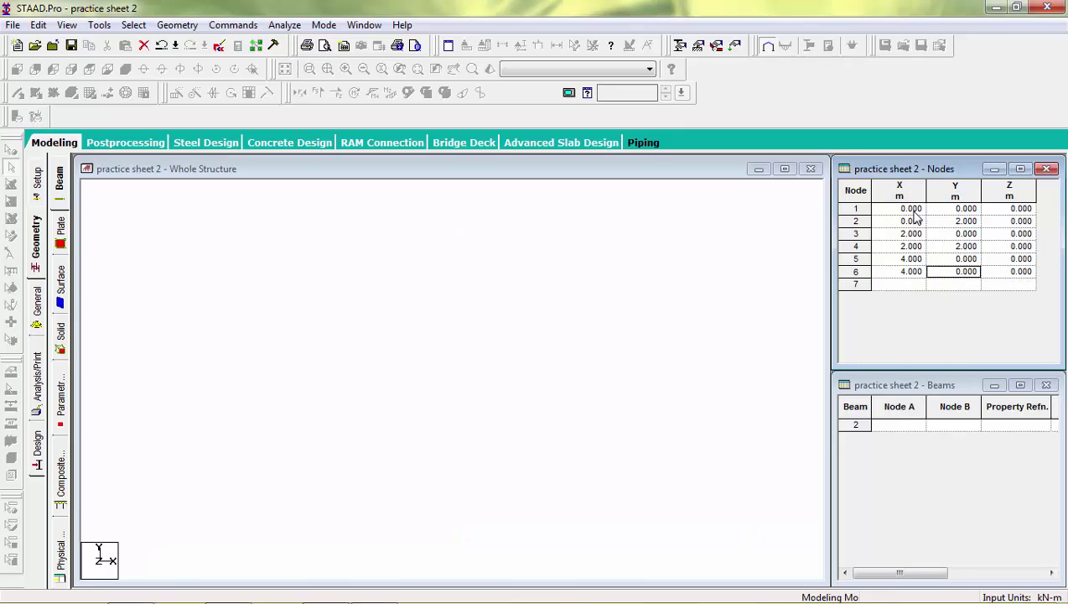
{"action": "type", "text": "2"}
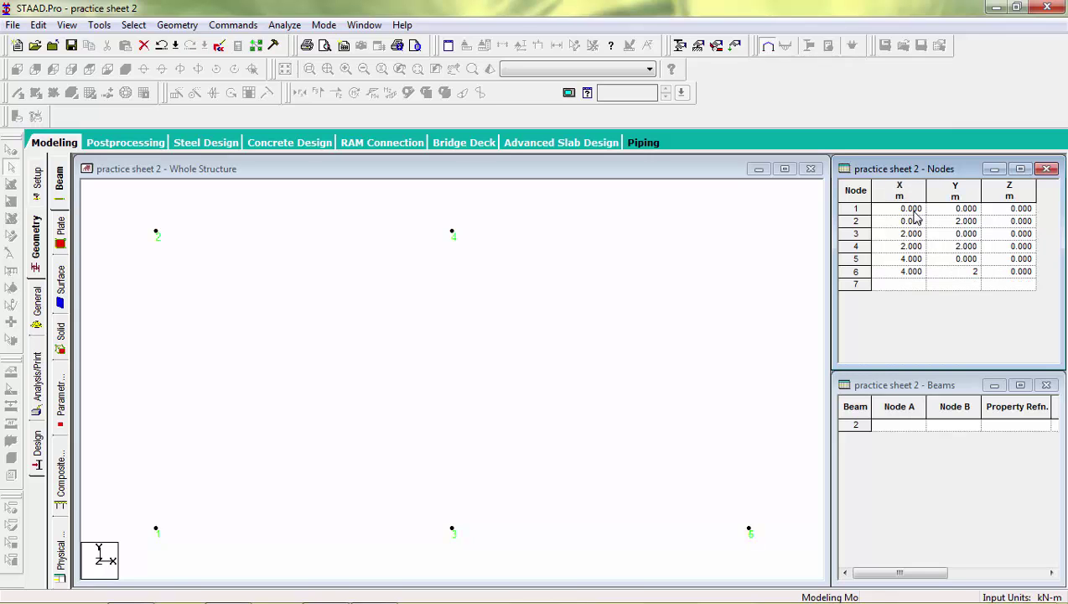
{"action": "key", "text": "Return"}
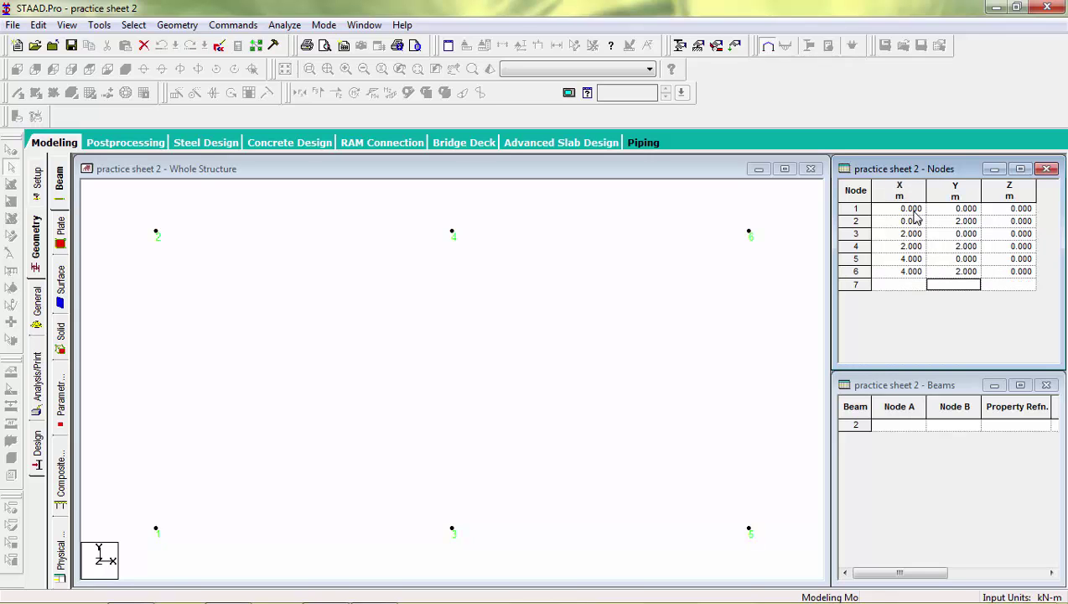
Draw beams along nodes 1-2-4-6 and from 3 to 4 and 5 to 6, then leave beam drawing and return to beam selection.
{"action": "left_click", "coordinate": [906, 426]}
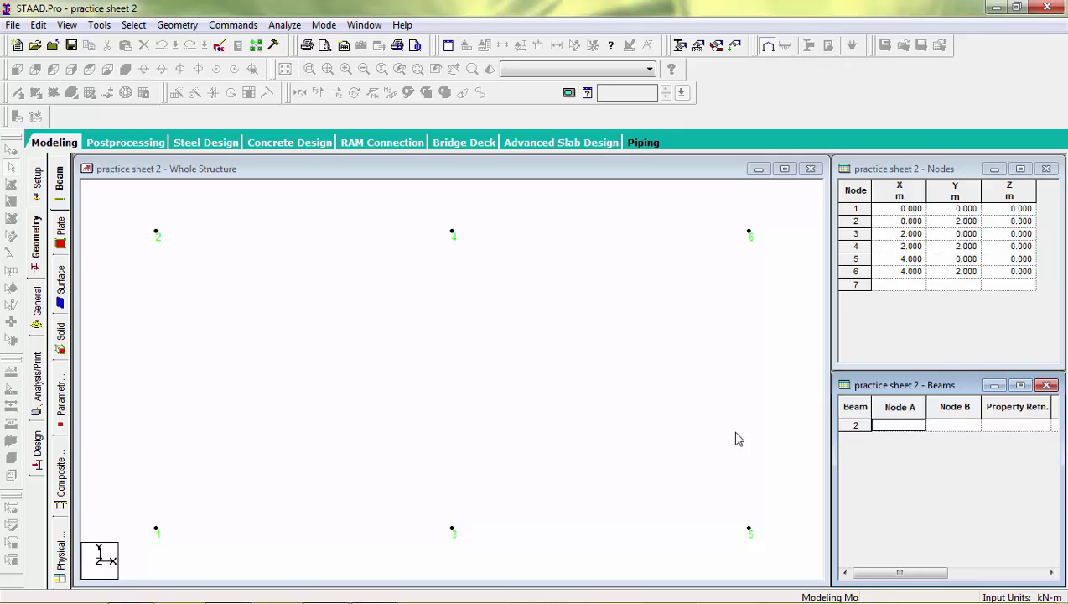
{"action": "left_click", "coordinate": [178, 284]}
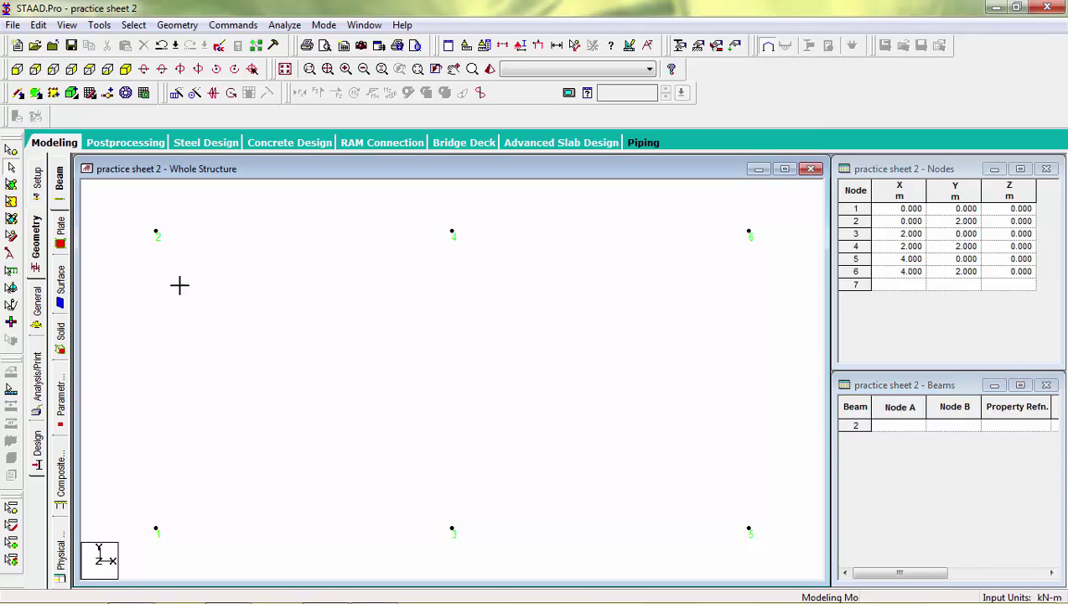
{"action": "left_click", "coordinate": [24, 96]}
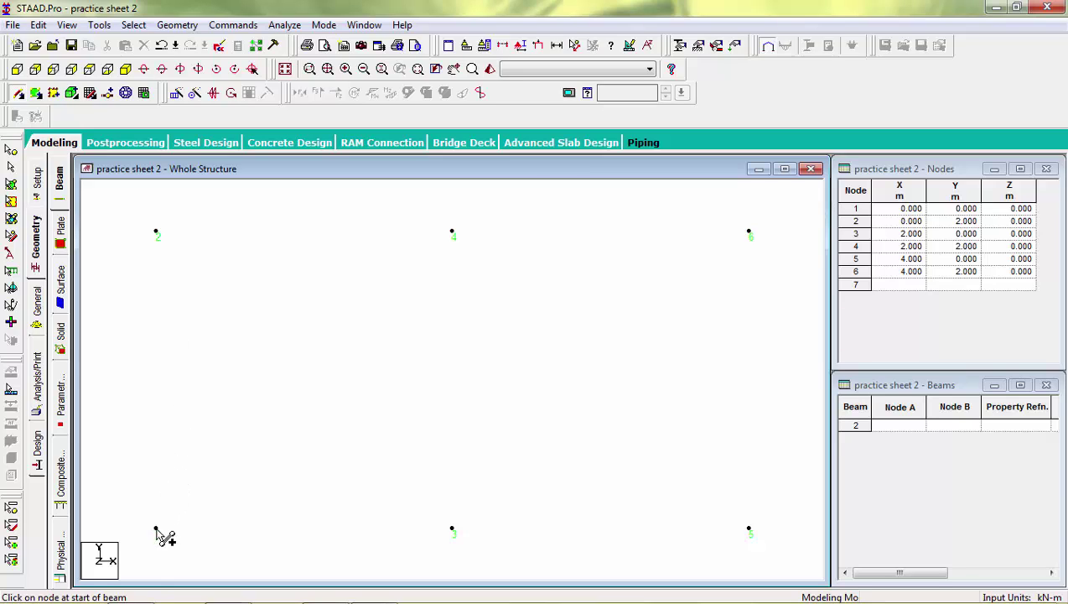
{"action": "left_click_drag", "start_coordinate": [156, 530], "coordinate": [750, 232]}
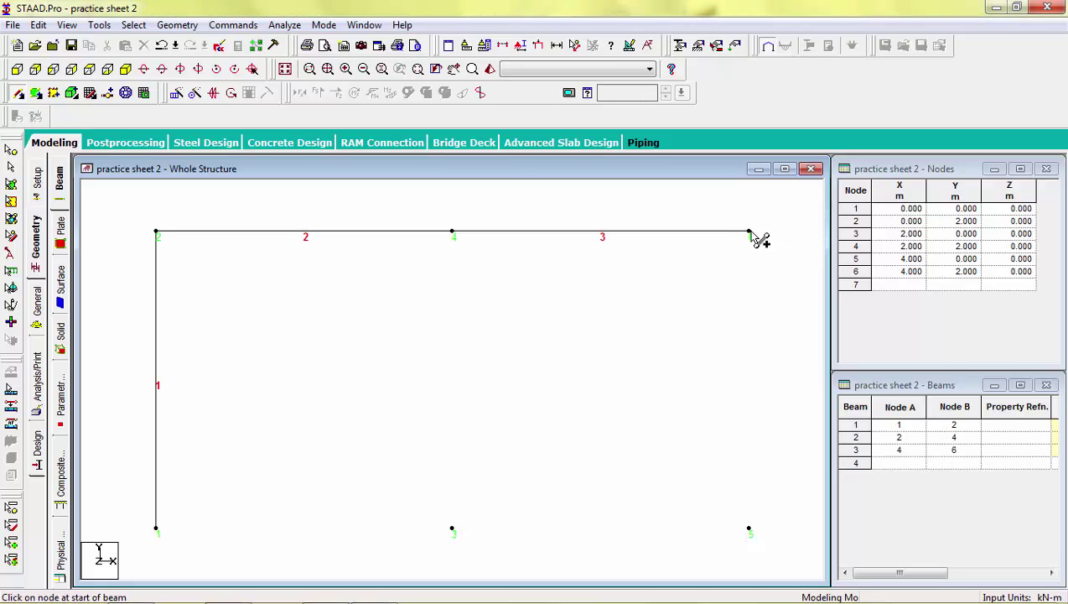
{"action": "left_click_drag", "start_coordinate": [454, 530], "coordinate": [453, 233]}
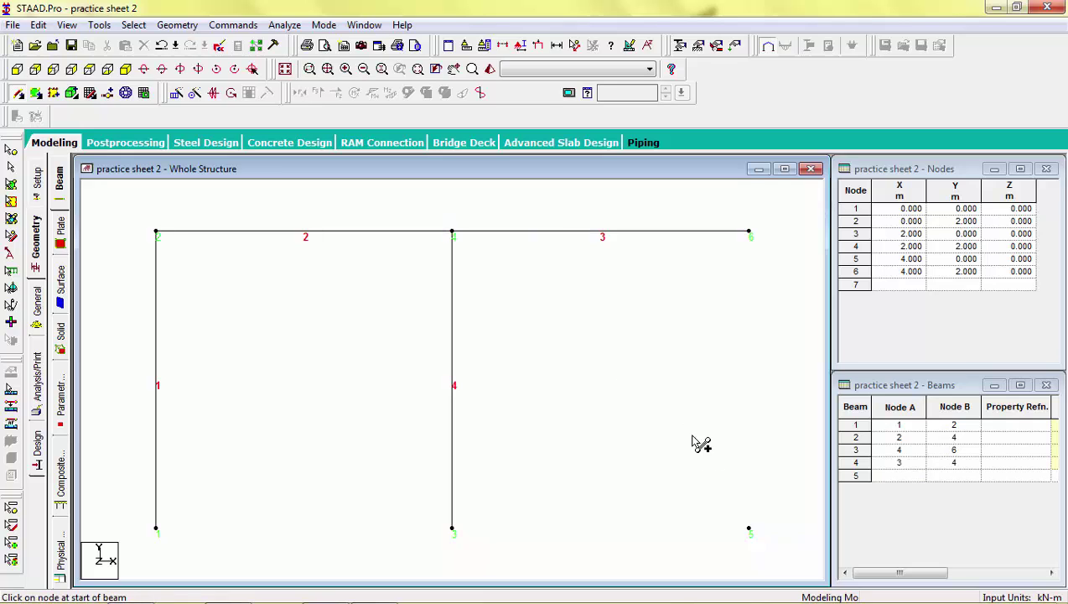
{"action": "left_click_drag", "start_coordinate": [751, 531], "coordinate": [750, 230]}
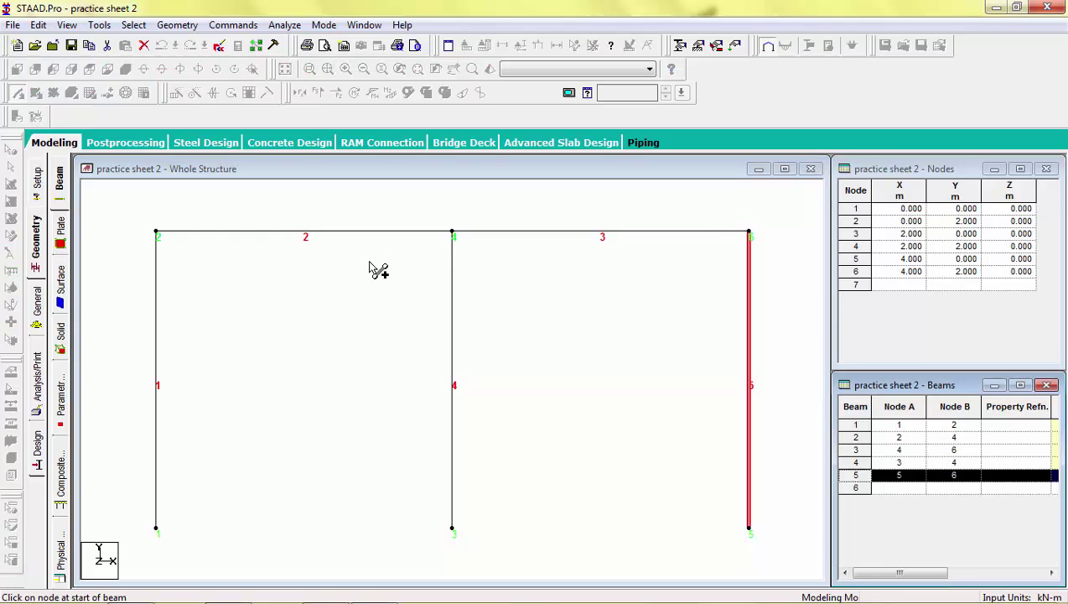
{"action": "left_click", "coordinate": [323, 276]}
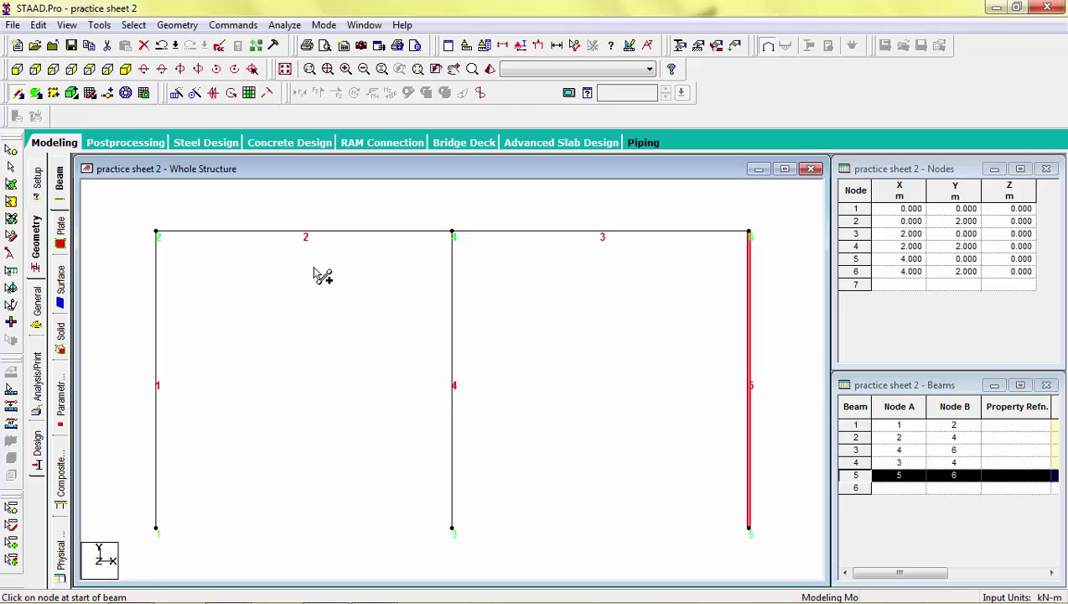
{"action": "left_click", "coordinate": [15, 171]}
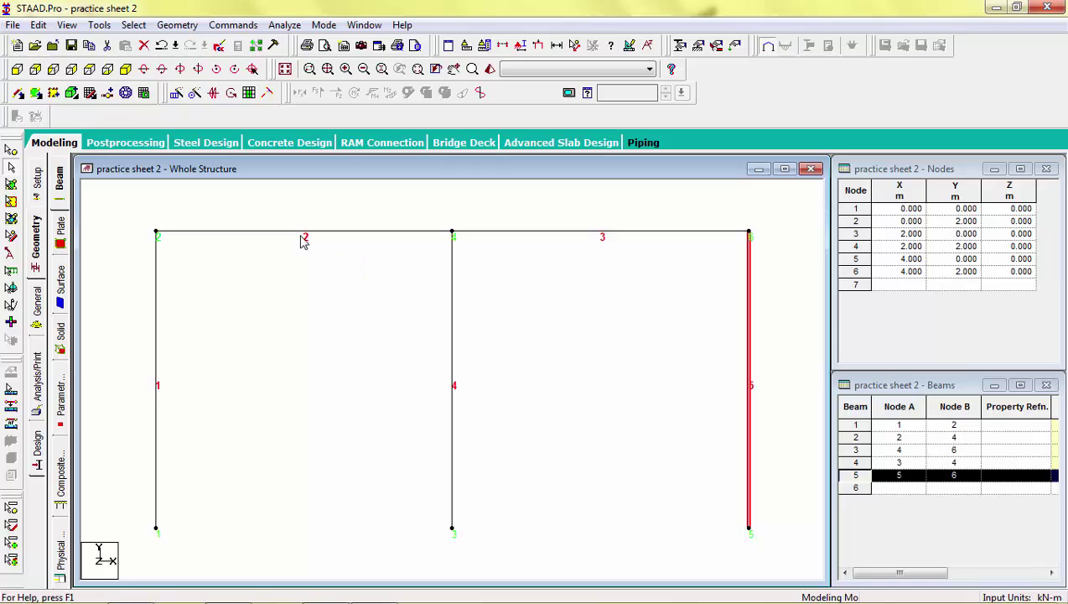
{"action": "left_click", "coordinate": [191, 240]}
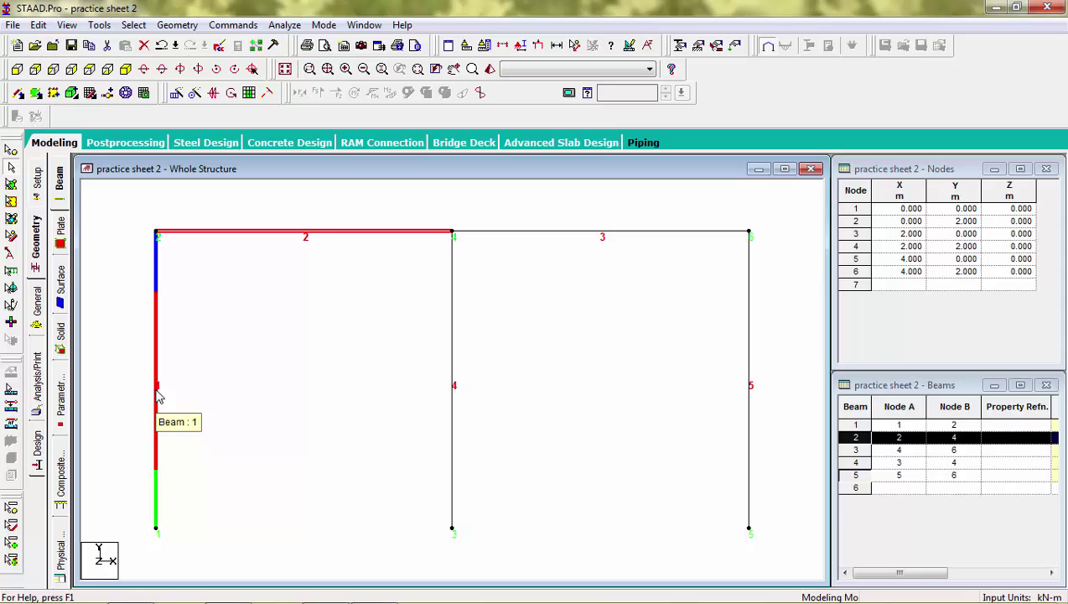
Define a rectangular concrete section with YD 0.1 m and ZD 0.1 m in the member properties.
{"action": "left_click", "coordinate": [41, 309]}
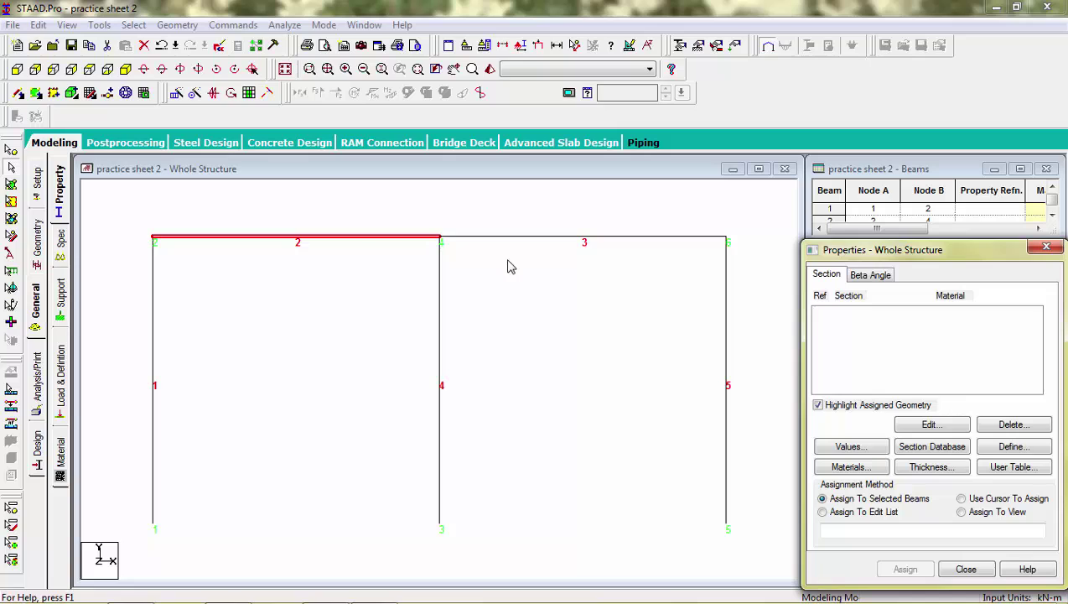
{"action": "left_click", "coordinate": [1003, 450]}
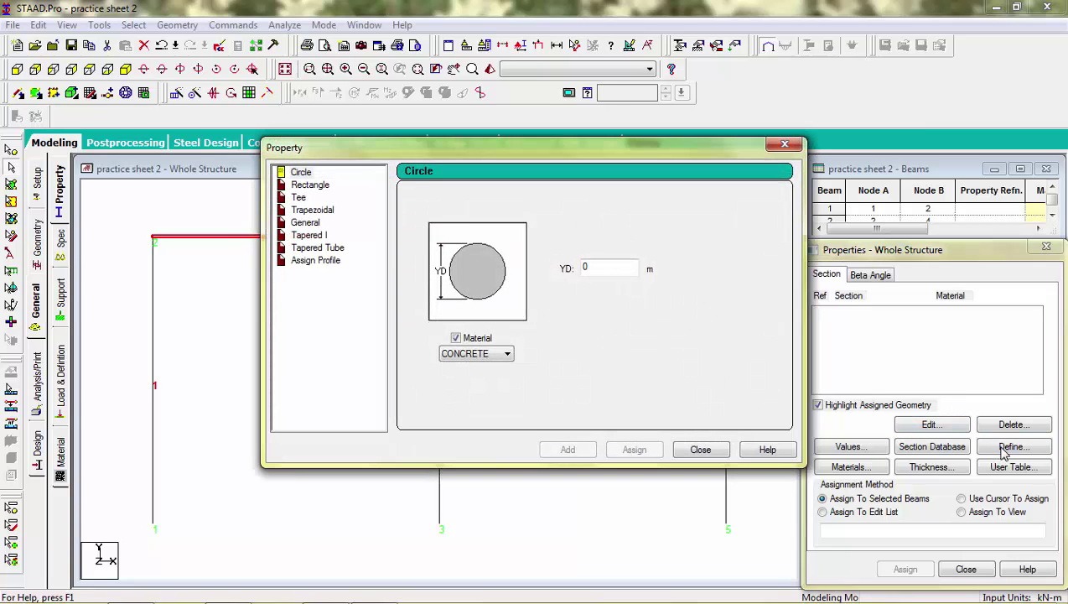
{"action": "left_click", "coordinate": [312, 185]}
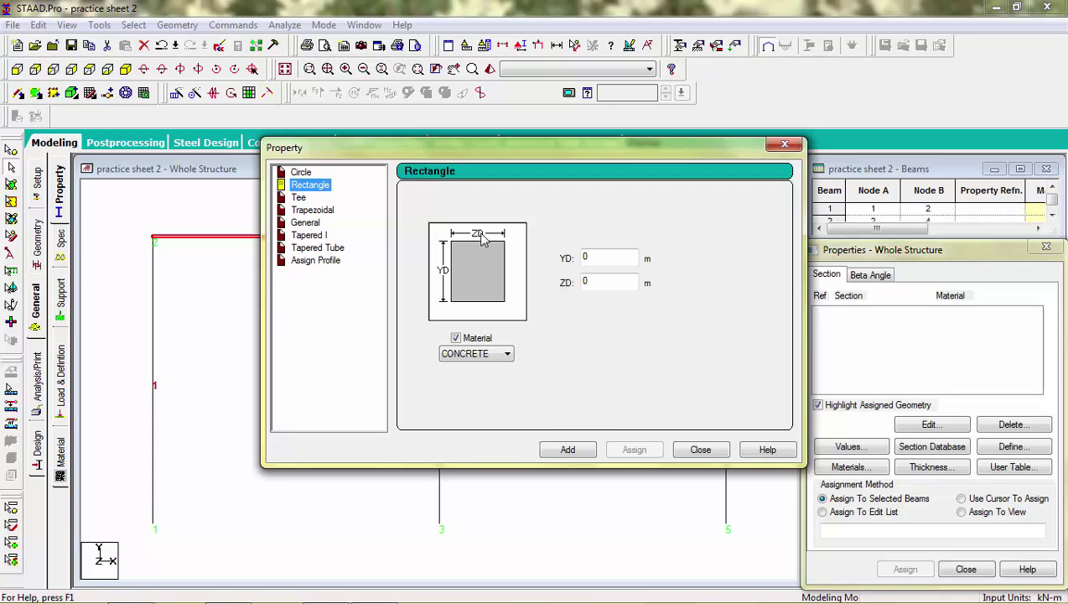
{"action": "left_click", "coordinate": [592, 258]}
{"action": "key", "text": "BackSpace"}
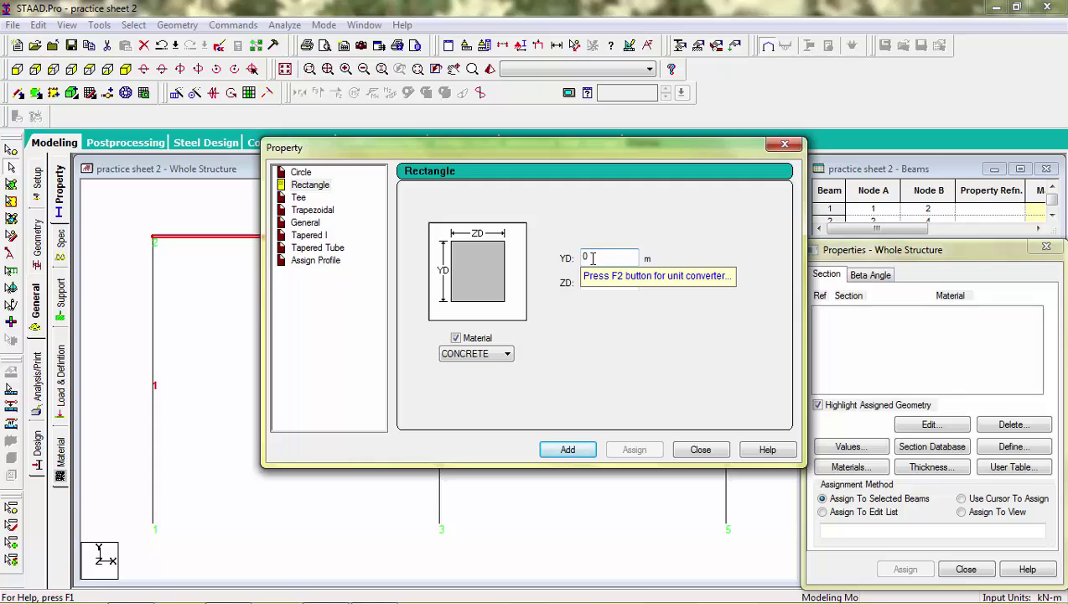
{"action": "type", "text": "0.1"}
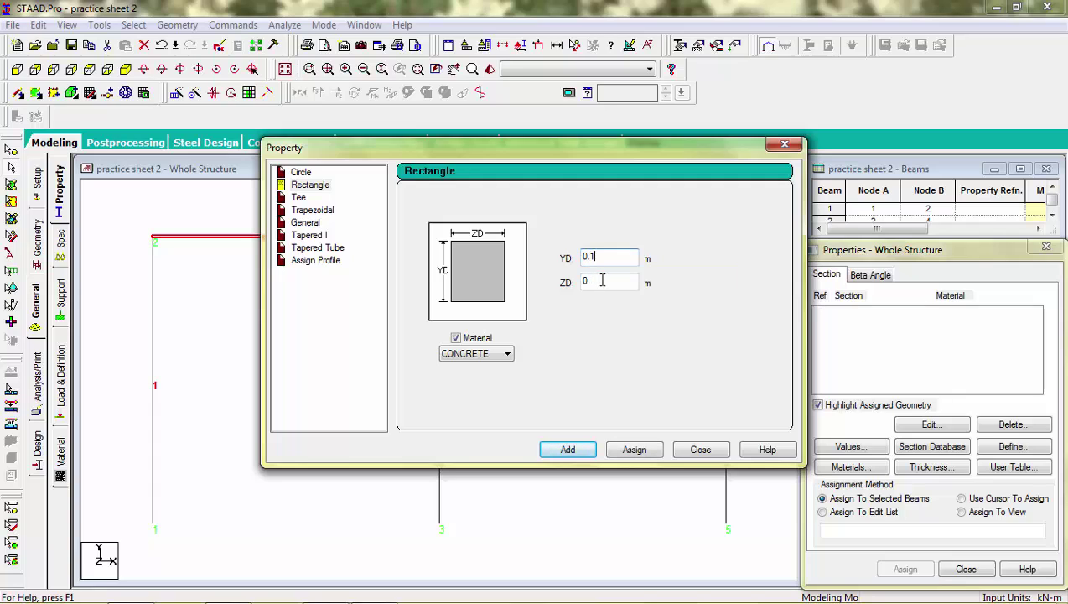
{"action": "left_click", "coordinate": [602, 280]}
{"action": "type", "text": ".1"}
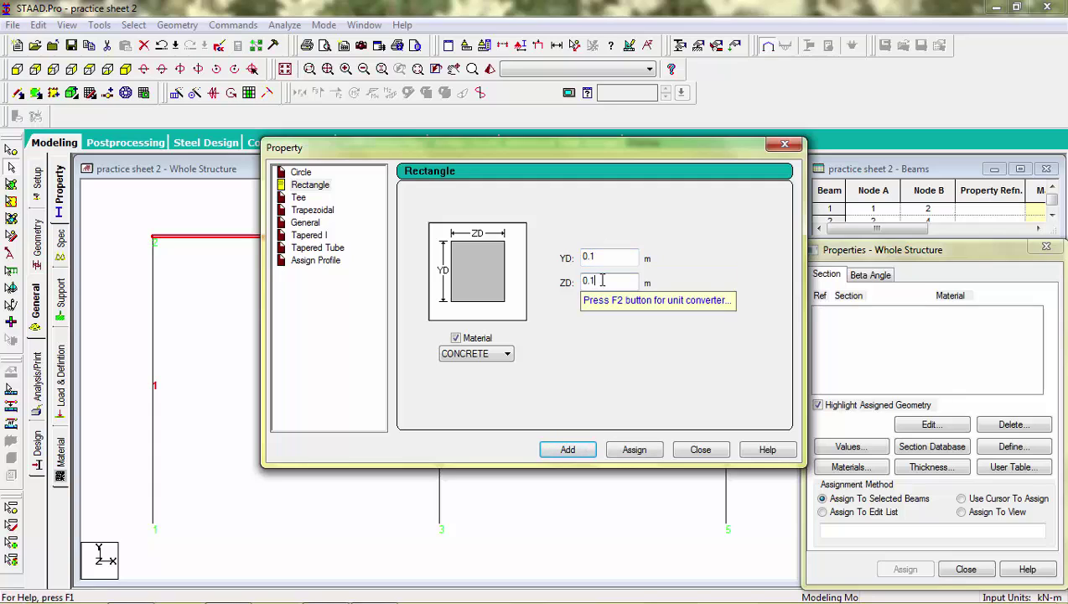
{"action": "left_click", "coordinate": [576, 454]}
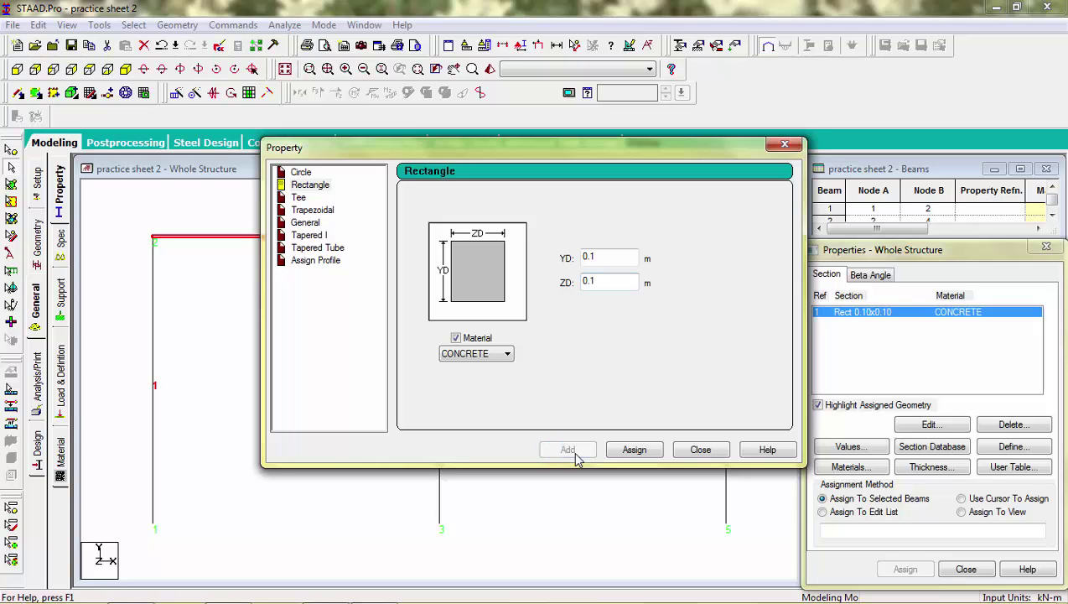
{"action": "left_click", "coordinate": [698, 451]}
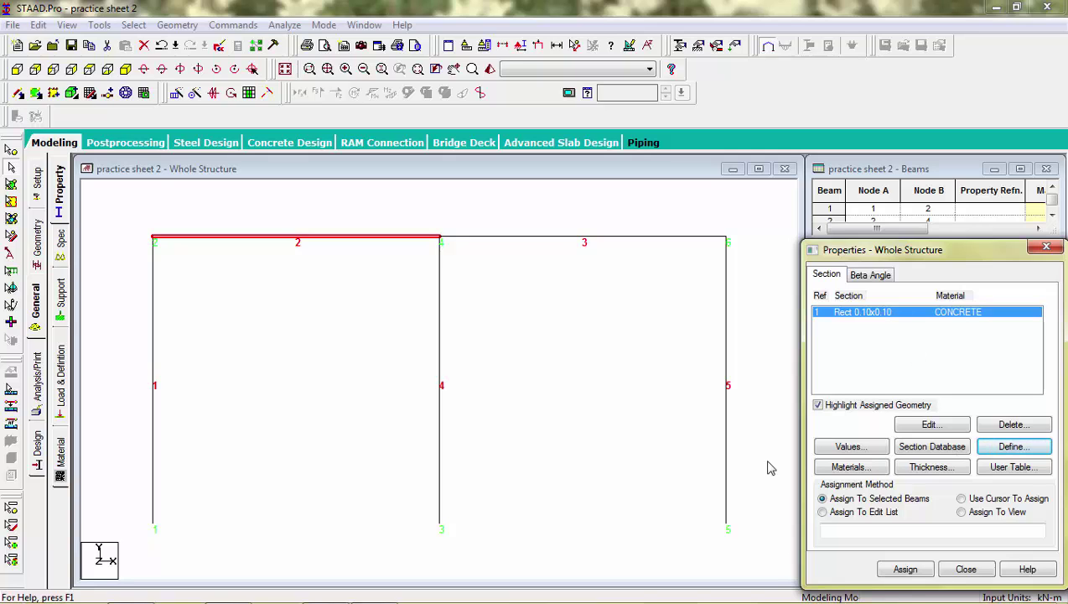
Define a second rectangular concrete section with YD 0.2 m and ZD 0.2 m.
{"action": "left_click", "coordinate": [1010, 448]}
{"action": "left_click", "coordinate": [309, 185]}
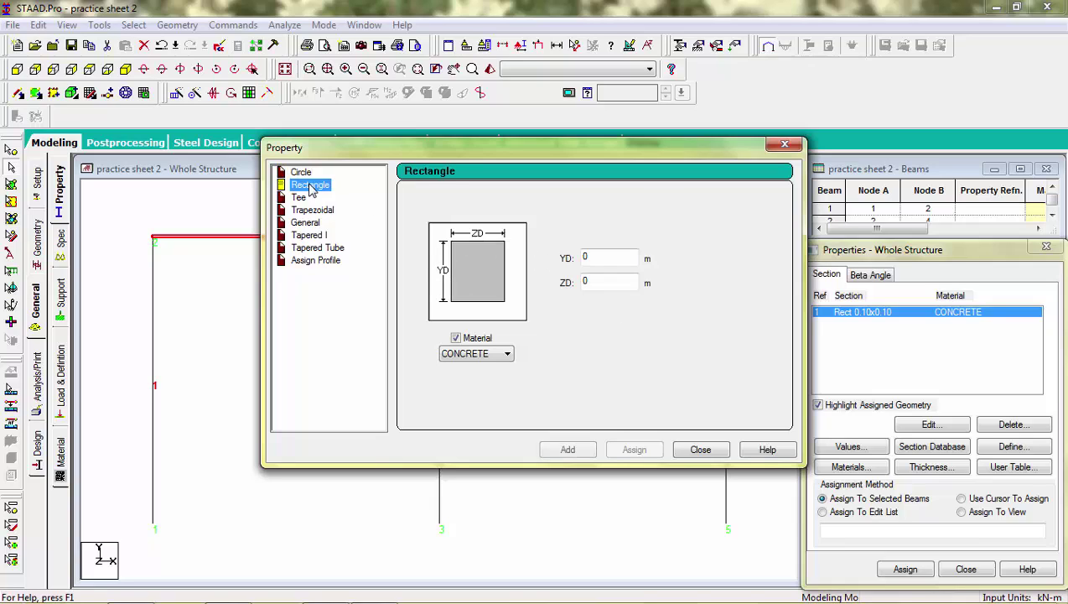
{"action": "left_click", "coordinate": [599, 255]}
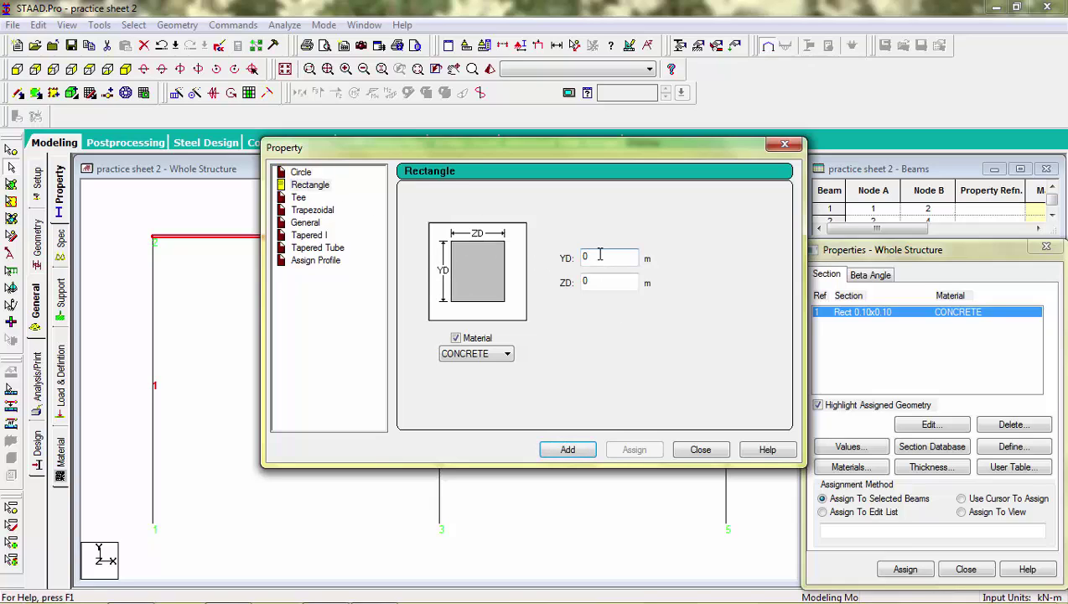
{"action": "type", "text": ".2"}
{"action": "left_click", "coordinate": [607, 283]}
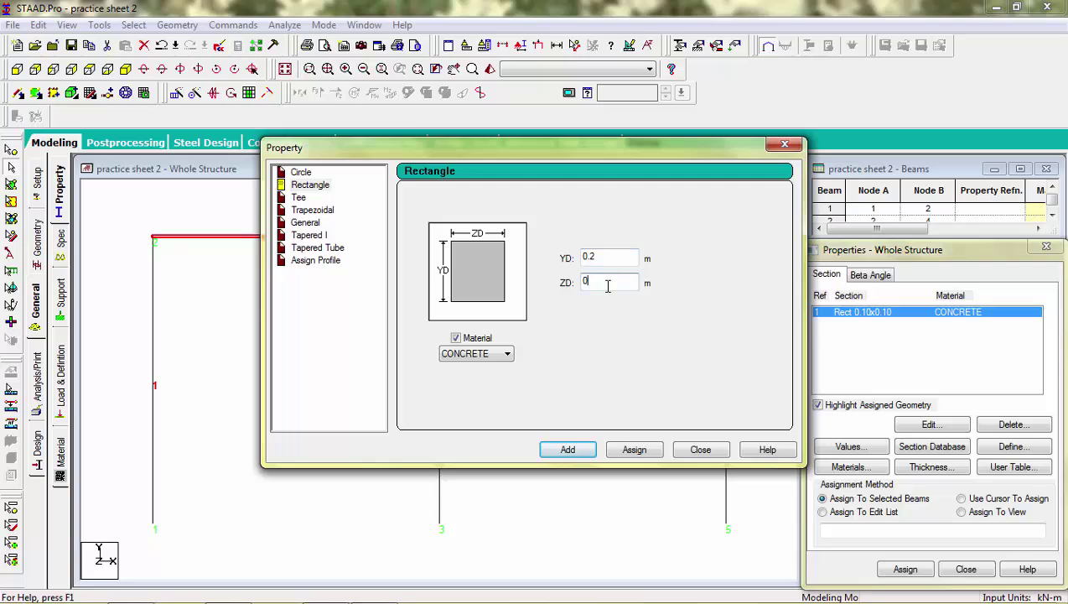
{"action": "type", "text": ".2"}
{"action": "left_click", "coordinate": [570, 450]}
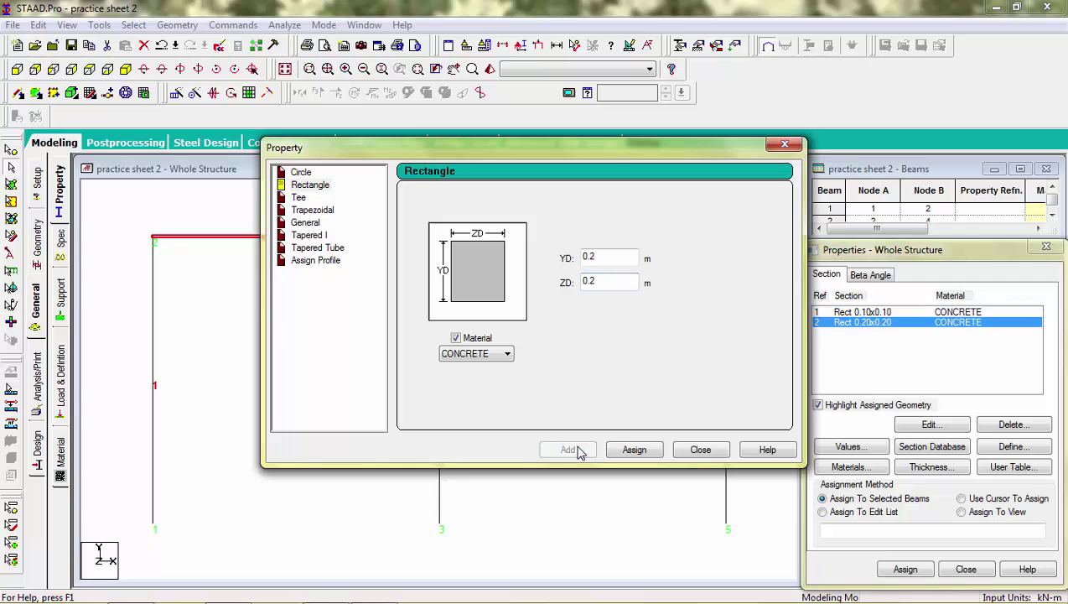
{"action": "left_click", "coordinate": [700, 450]}
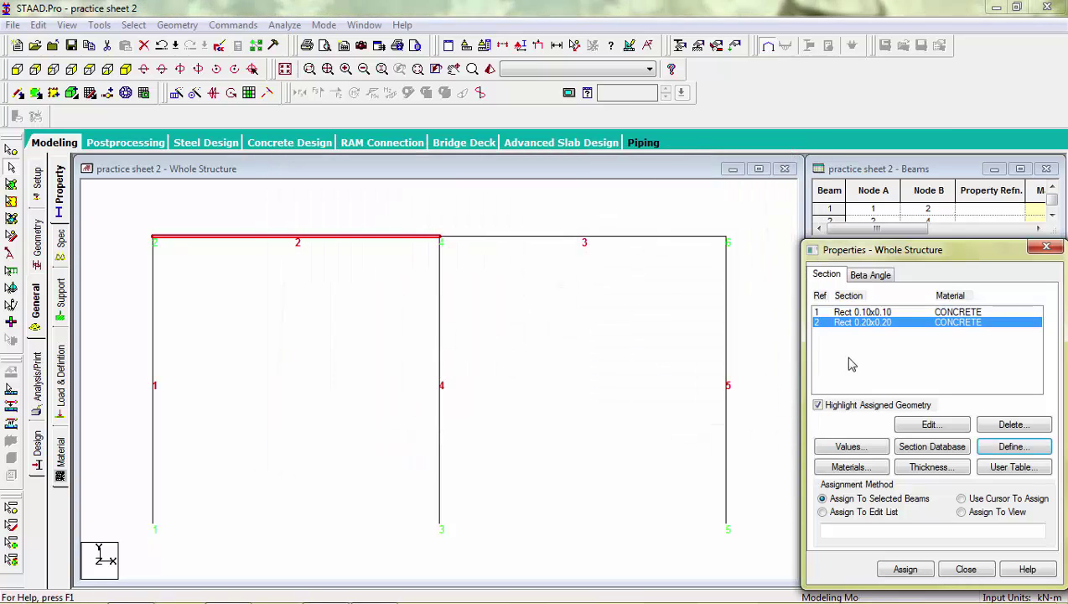
Assign the Rect 0.10x0.10 section to the two horizontal beams 2 and 3, using assignment to selected beams.
{"action": "left_click", "coordinate": [888, 315]}
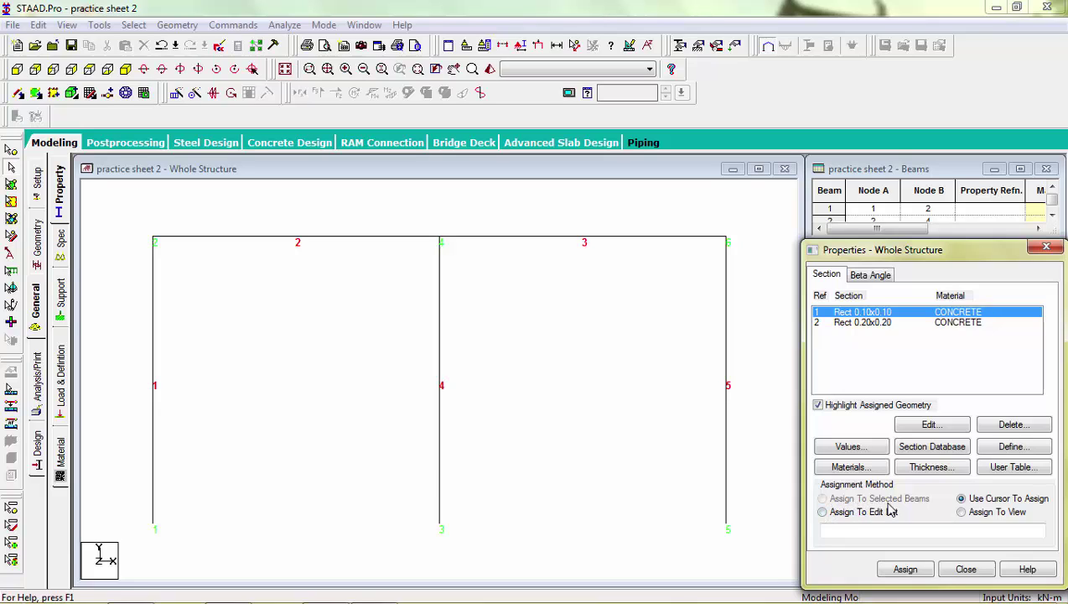
{"action": "left_click", "coordinate": [914, 323]}
{"action": "left_click", "coordinate": [921, 313]}
{"action": "left_click", "coordinate": [745, 235]}
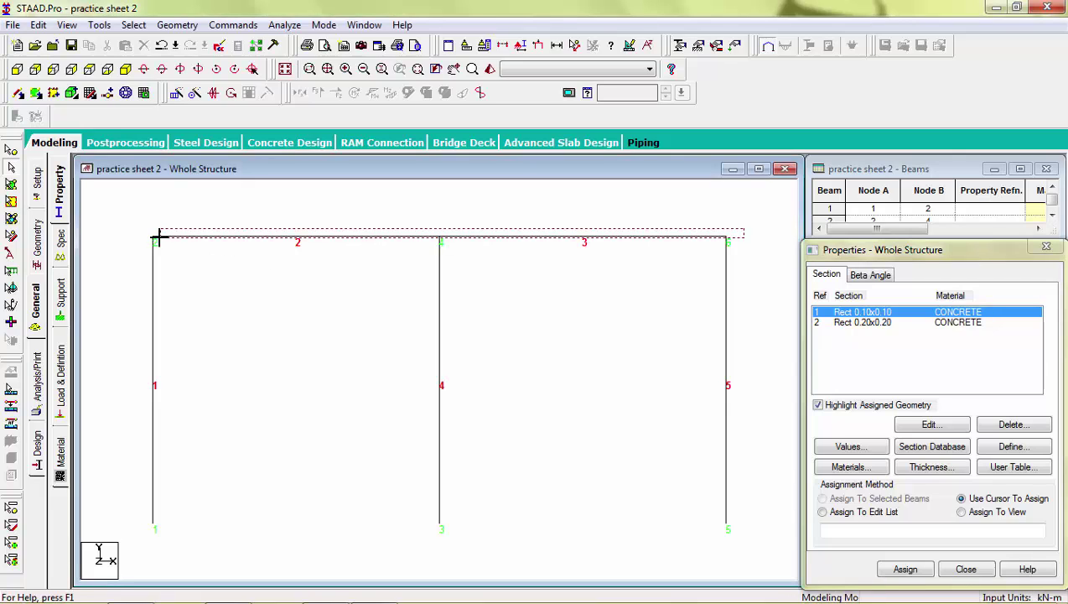
{"action": "left_click_drag", "start_coordinate": [793, 226], "coordinate": [130, 243]}
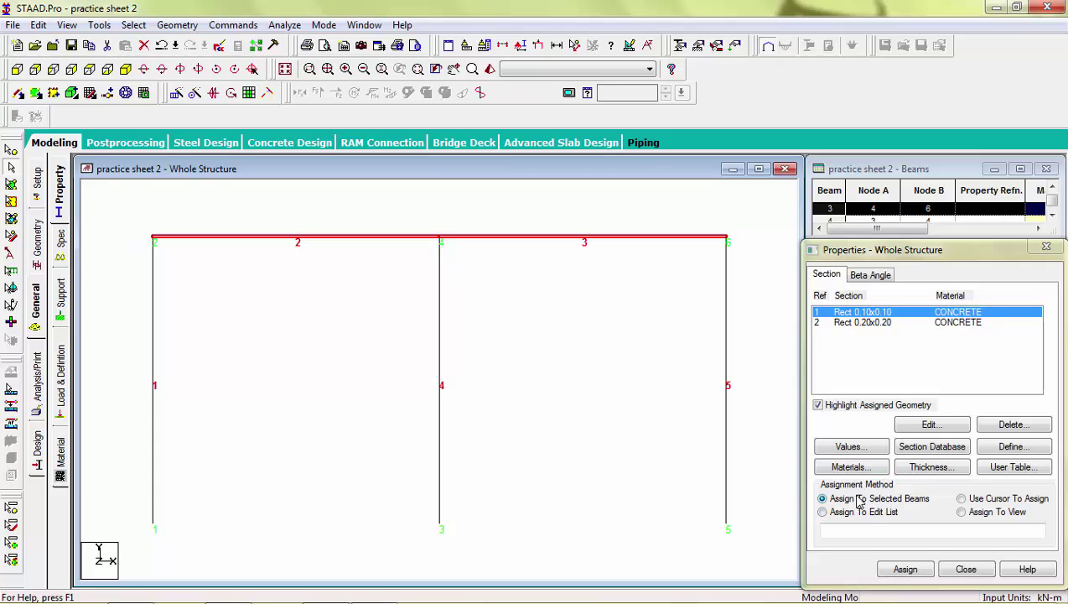
{"action": "left_click", "coordinate": [907, 570]}
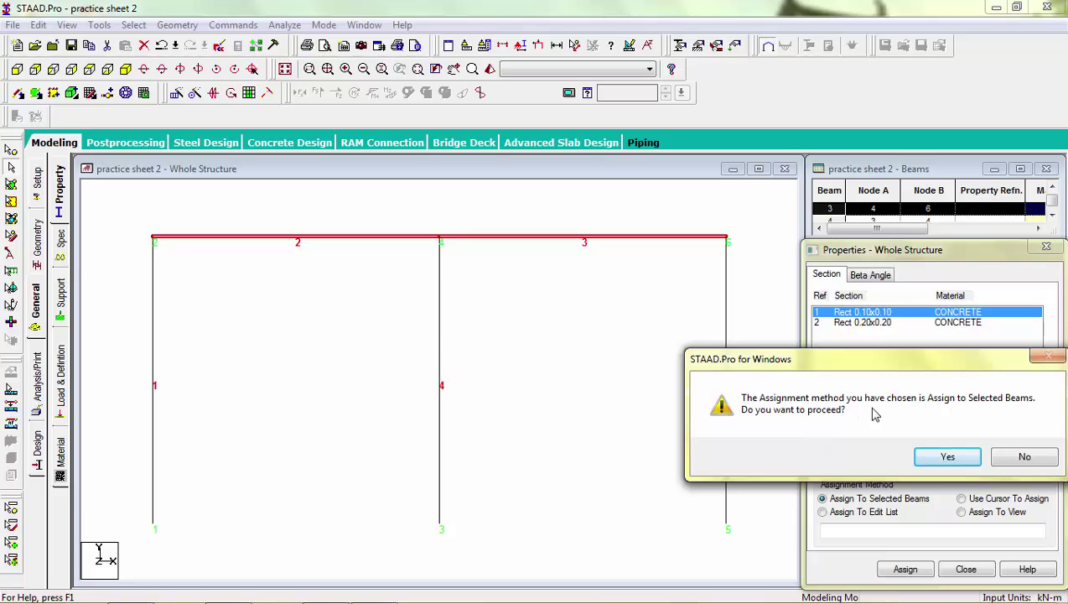
{"action": "left_click", "coordinate": [947, 457]}
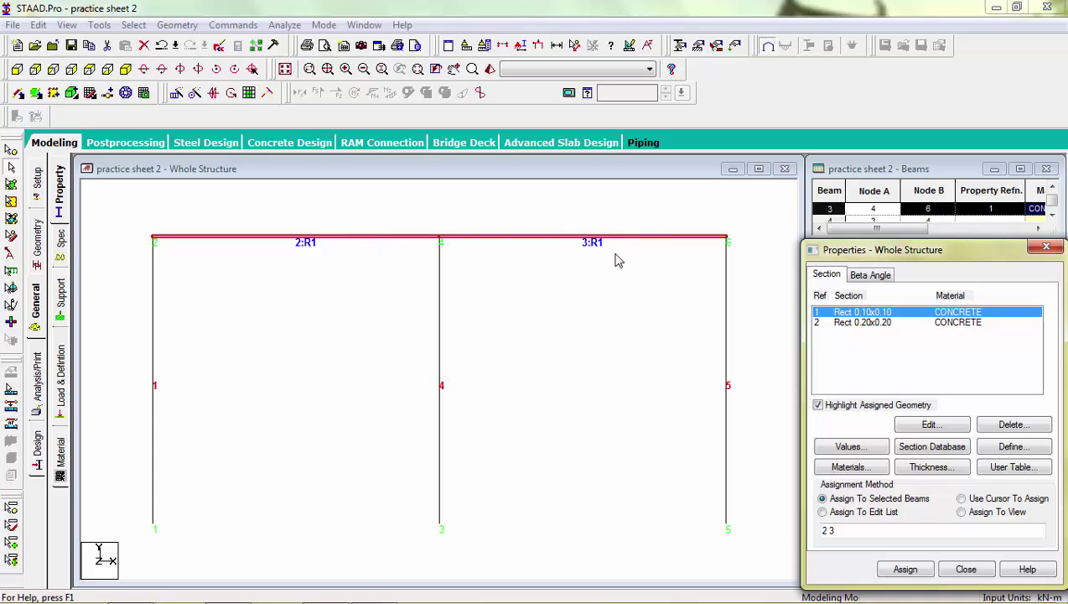
Assign the Rect 0.20x0.20 section to columns 1, 4 and 5, and highlight the members using the Rect 0.10x0.10 section.
{"action": "left_click", "coordinate": [850, 327]}
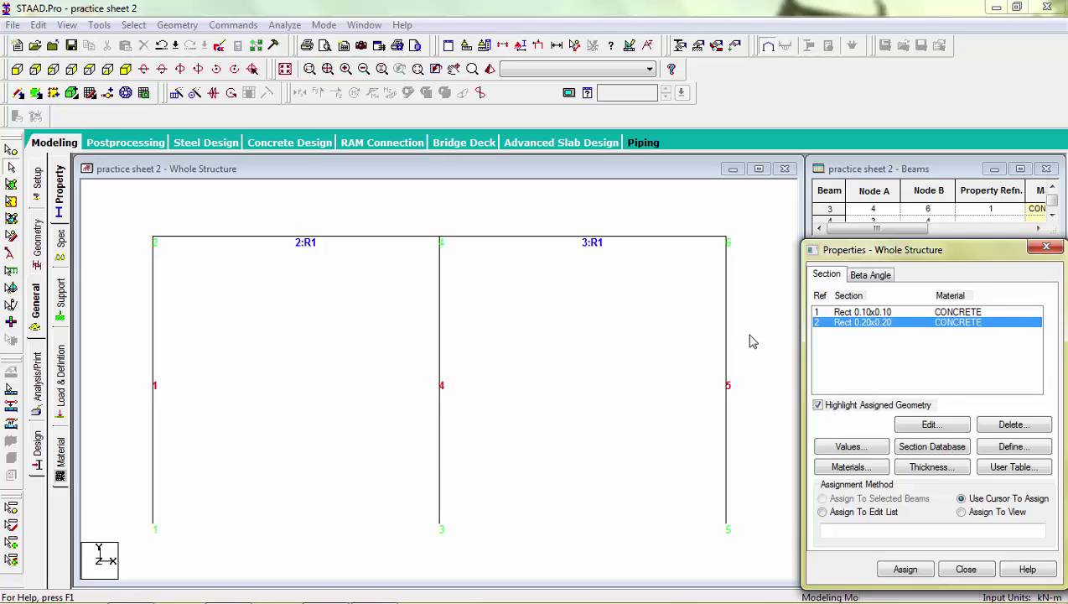
{"action": "left_click_drag", "start_coordinate": [749, 334], "coordinate": [146, 391]}
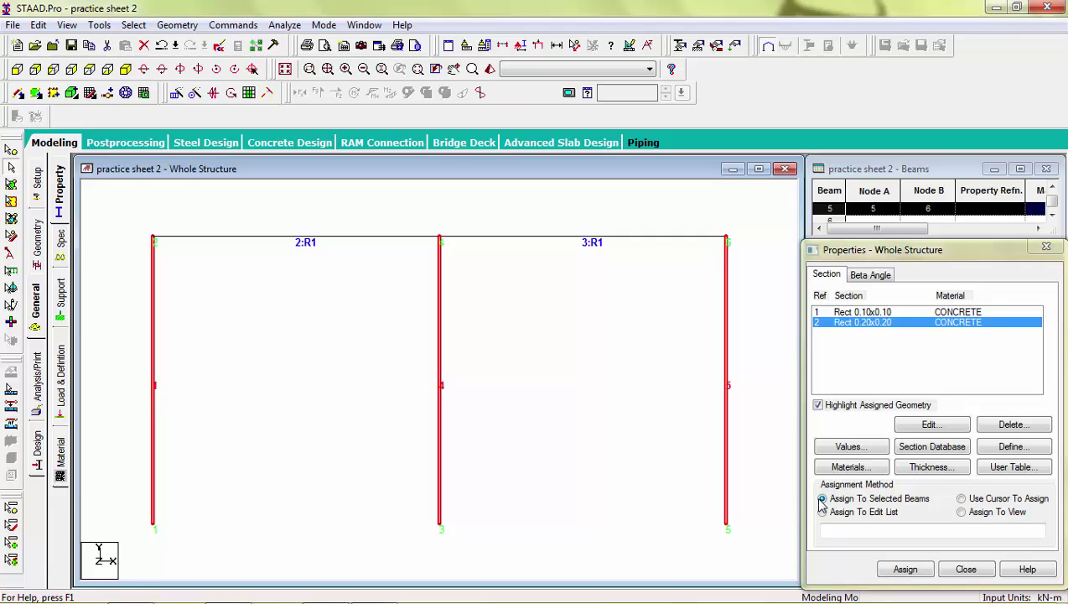
{"action": "left_click", "coordinate": [906, 568]}
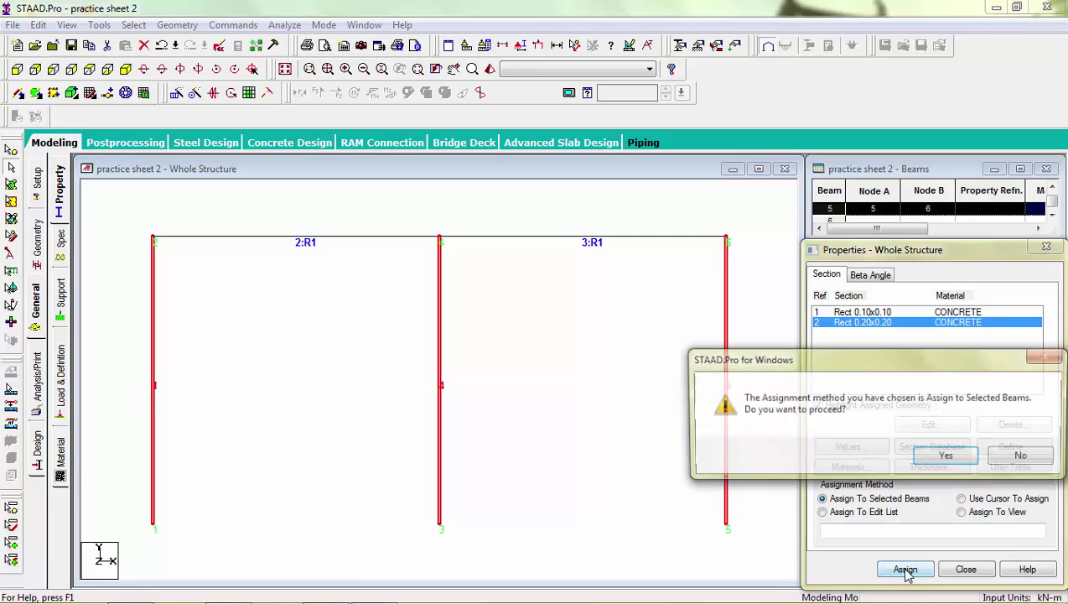
{"action": "left_click", "coordinate": [948, 456]}
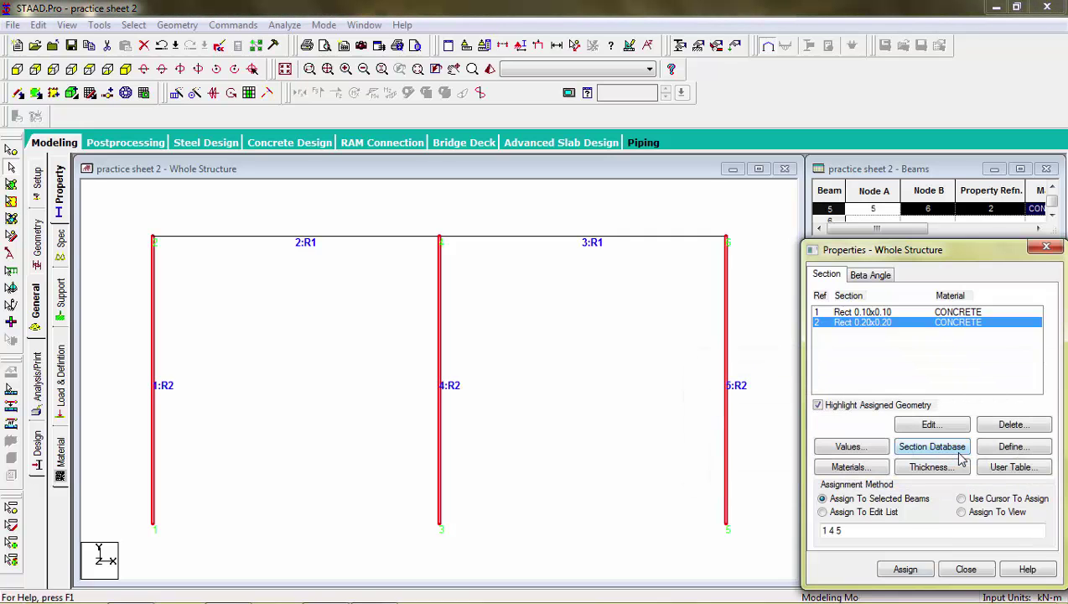
{"action": "left_click", "coordinate": [926, 313]}
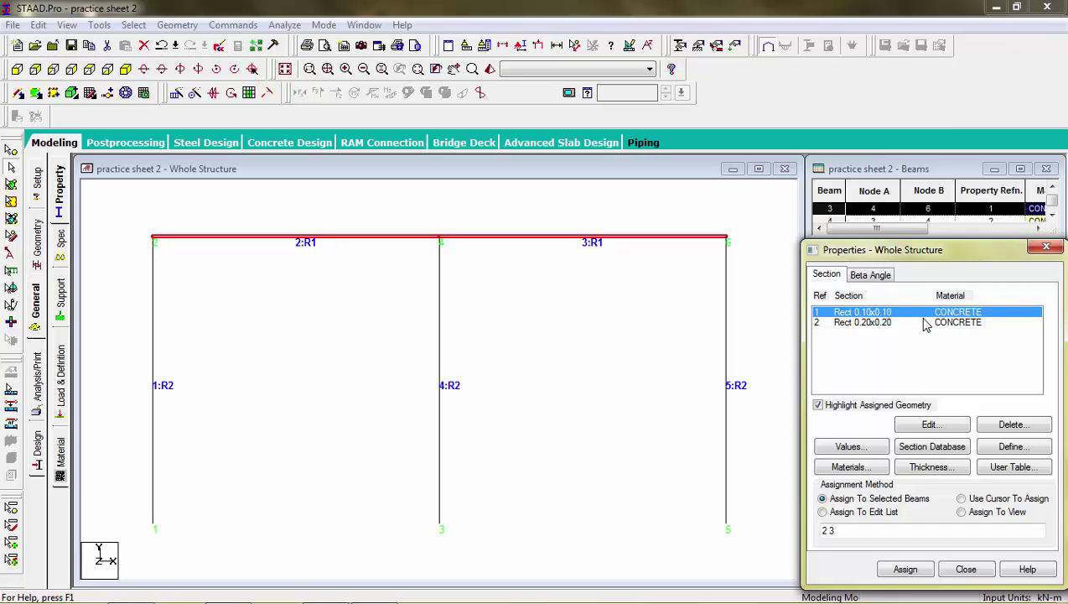
Highlight the columns using the Rect 0.20x0.20 section, and change the Rect 0.10x0.10 section to YD 0.12 m and ZD 0.12 m.
{"action": "left_click", "coordinate": [922, 325]}
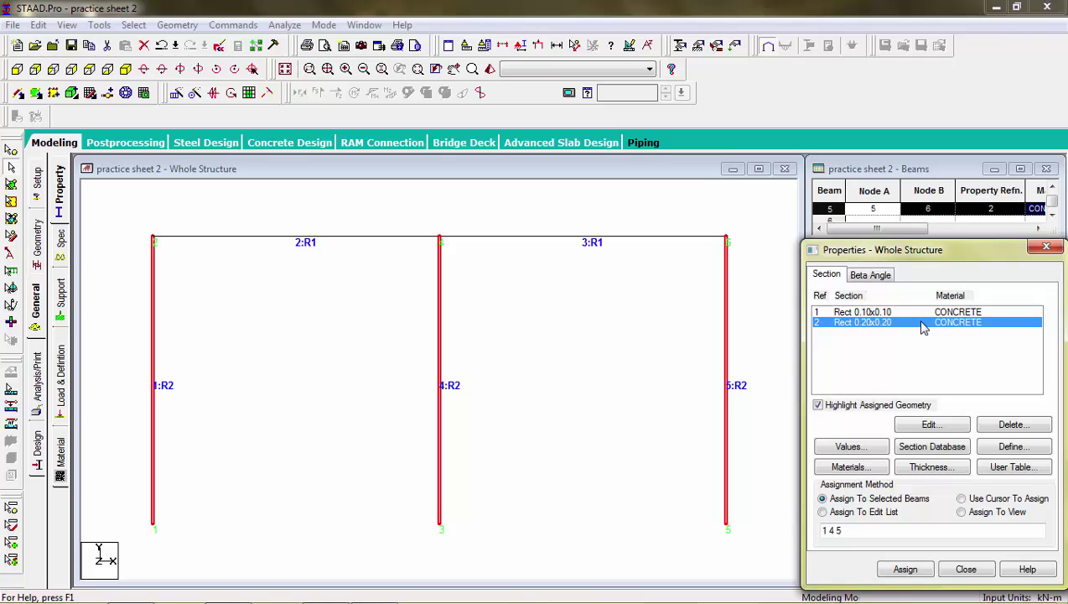
{"action": "double_click", "coordinate": [920, 312]}
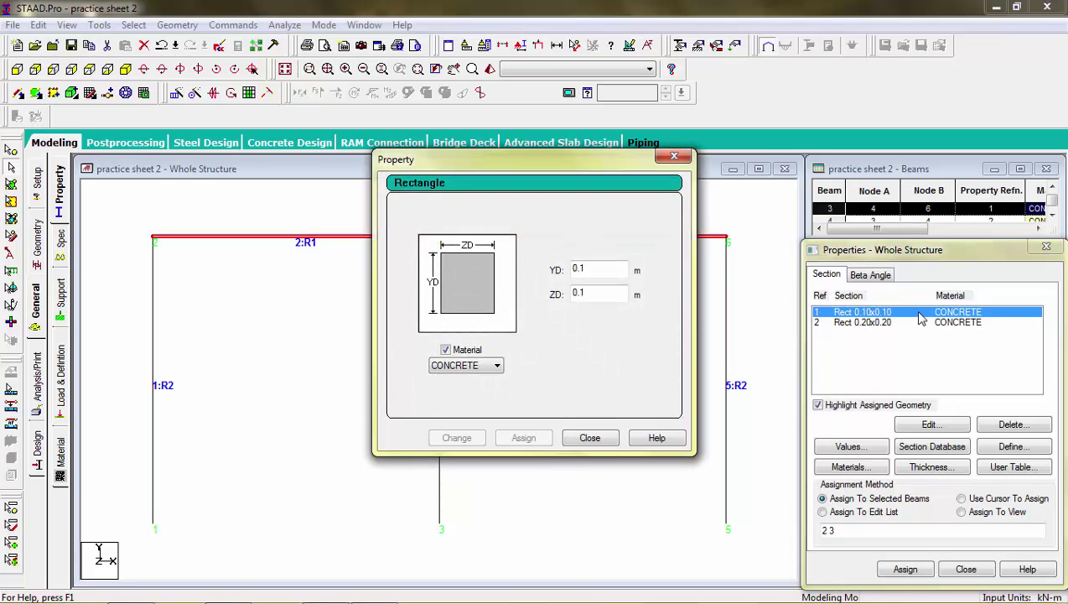
{"action": "left_click", "coordinate": [613, 271]}
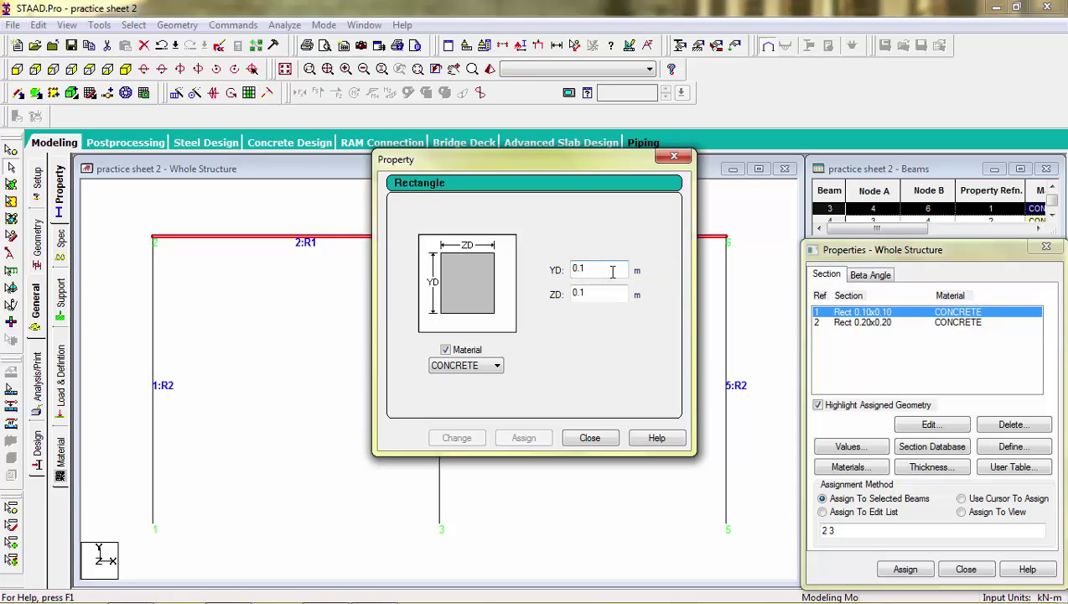
{"action": "type", "text": "2"}
{"action": "left_click", "coordinate": [601, 294]}
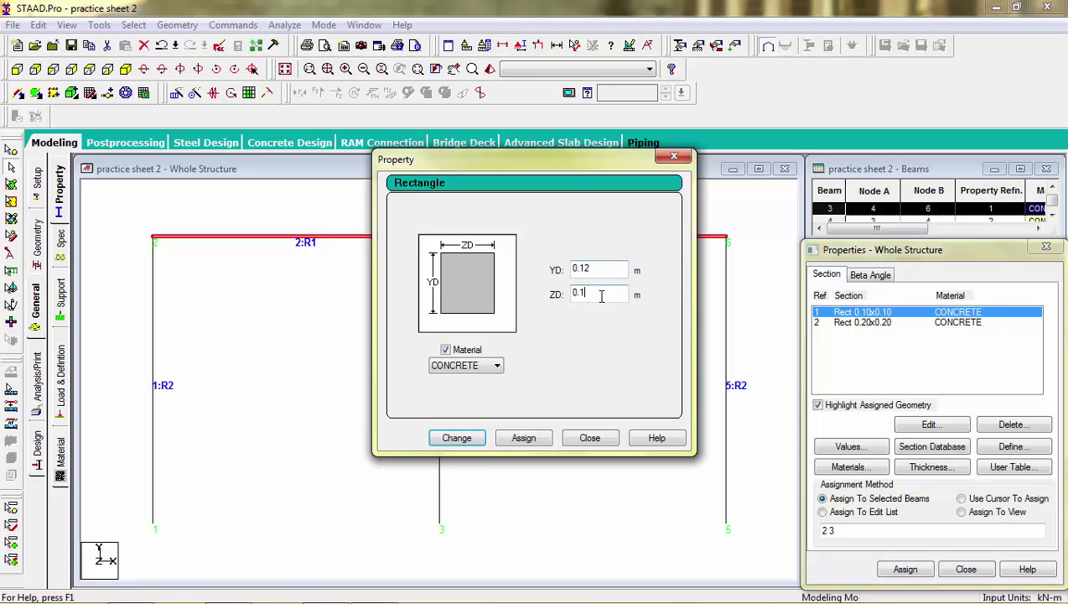
{"action": "type", "text": "2"}
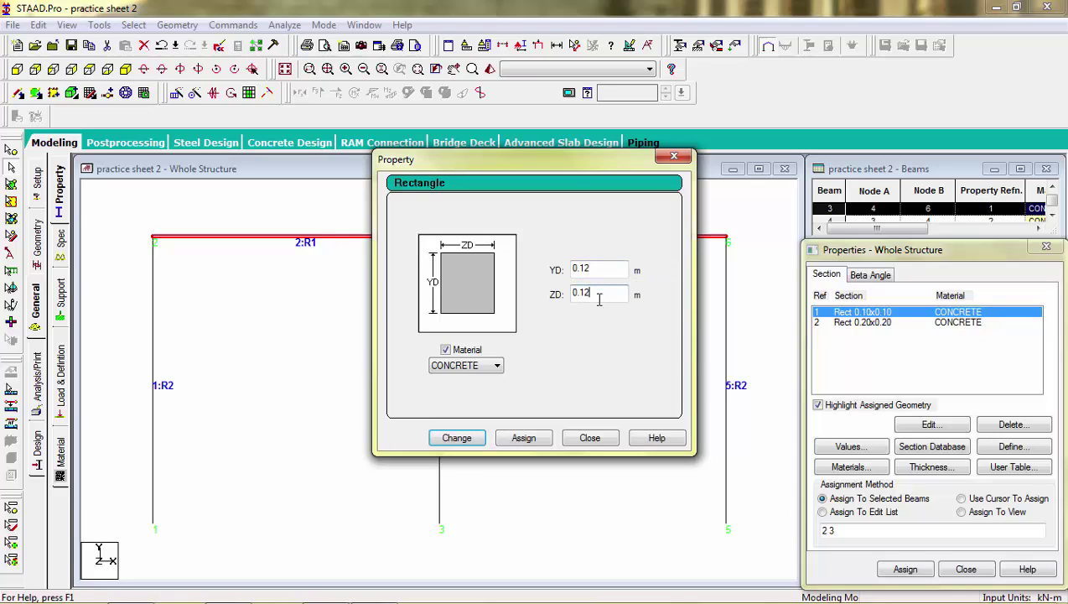
{"action": "left_click", "coordinate": [457, 437]}
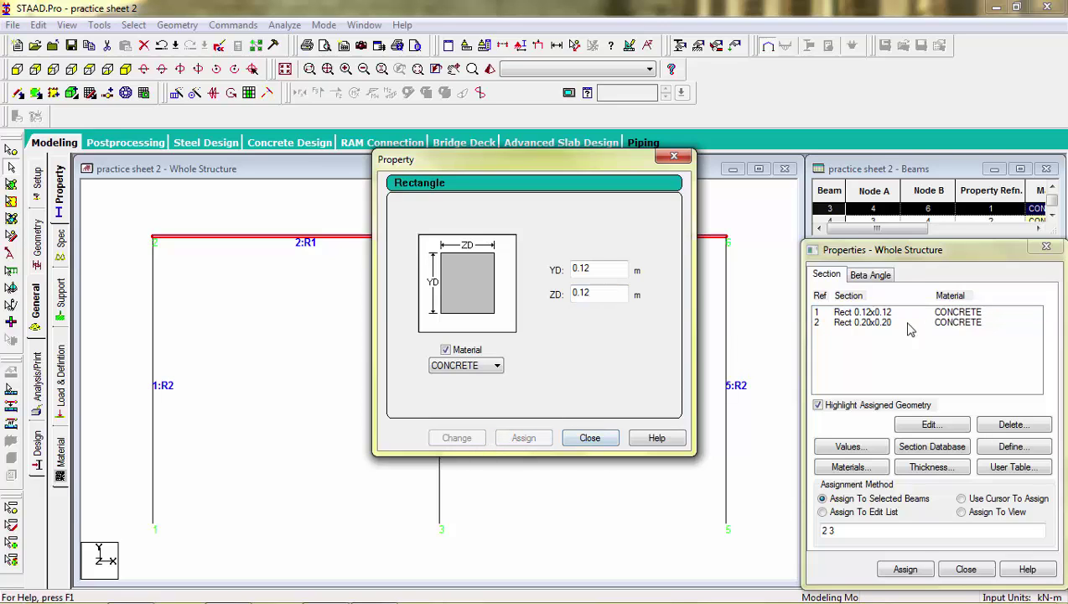
{"action": "left_click", "coordinate": [610, 439]}
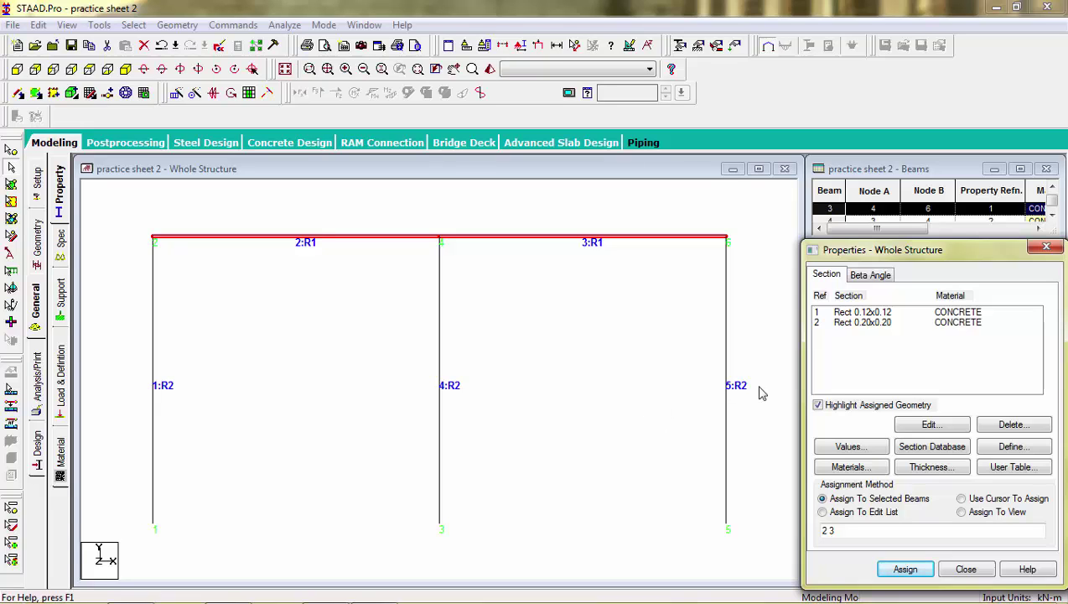
Create a fixed support for the structure.
{"action": "left_click", "coordinate": [59, 312]}
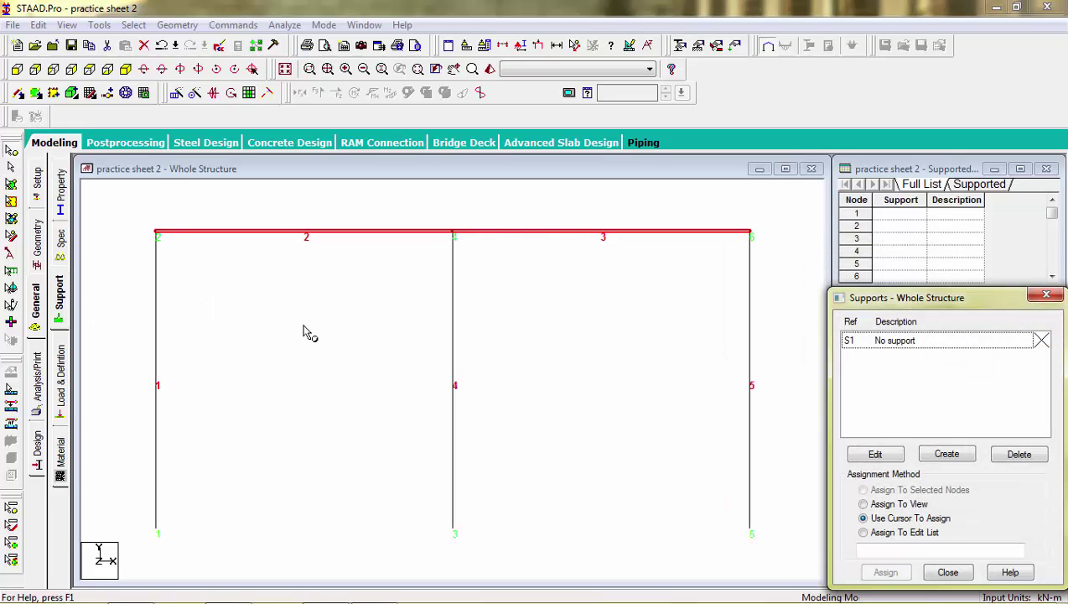
{"action": "left_click", "coordinate": [877, 455]}
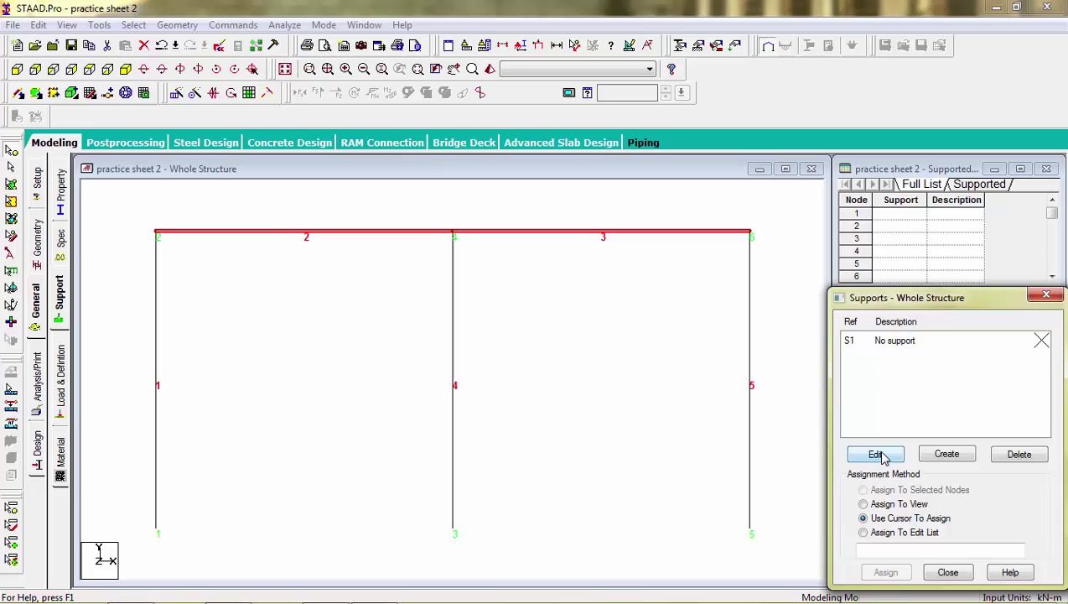
{"action": "left_click", "coordinate": [948, 456]}
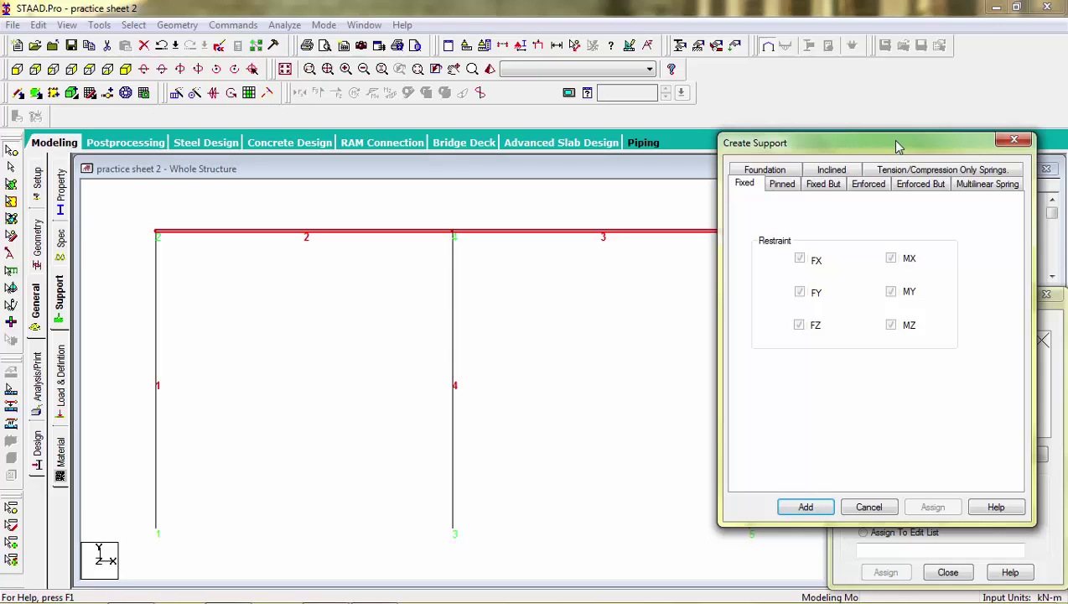
{"action": "left_click", "coordinate": [806, 509]}
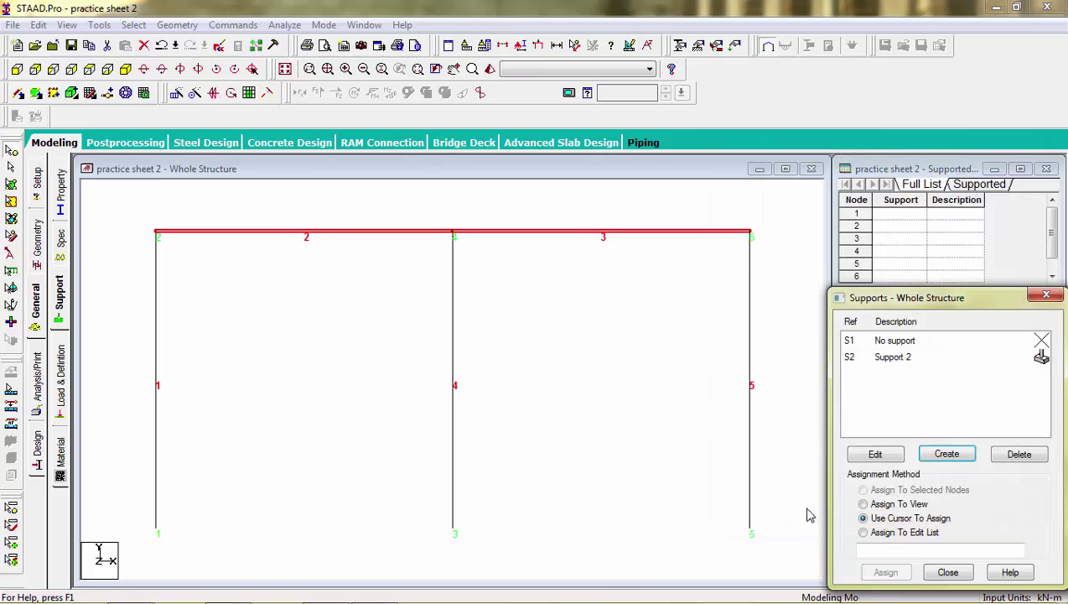
Create a Fixed But support with FX and MZ released.
{"action": "left_click", "coordinate": [964, 454]}
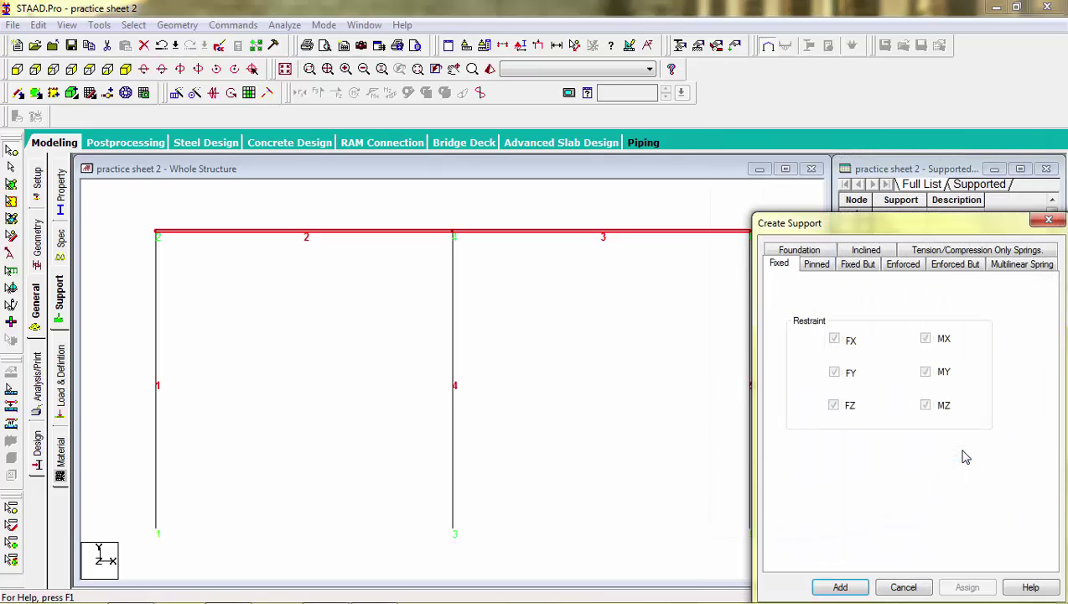
{"action": "left_click", "coordinate": [817, 264]}
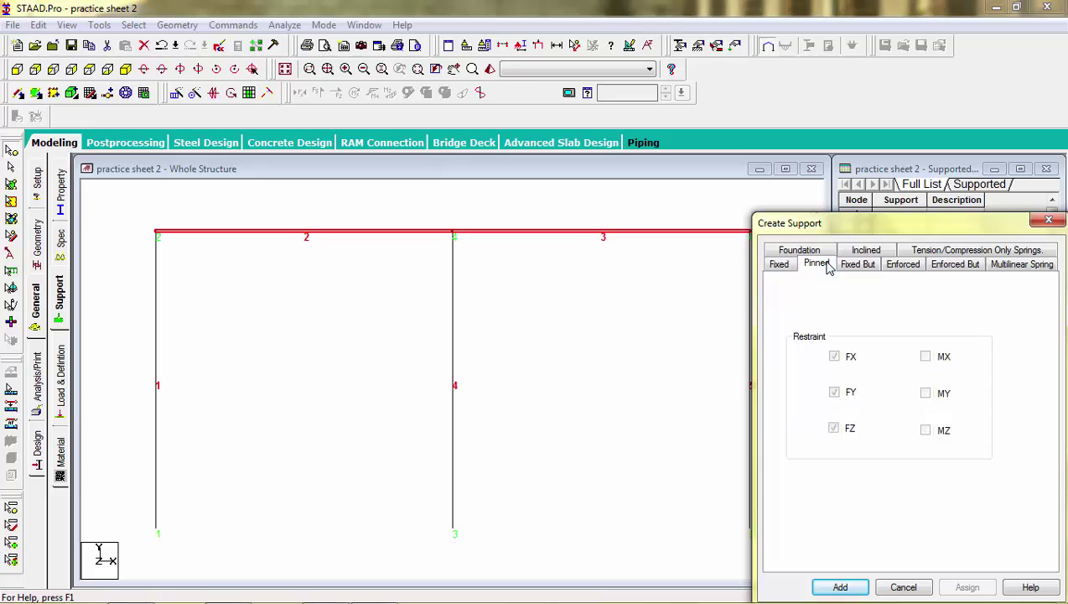
{"action": "left_click_drag", "start_coordinate": [890, 223], "coordinate": [821, 141]}
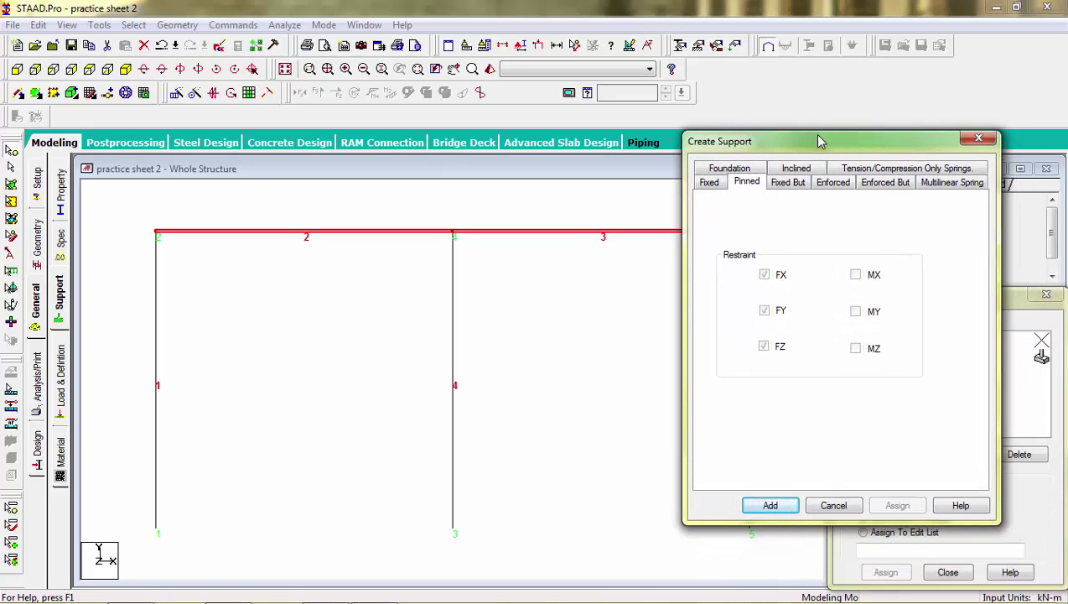
{"action": "left_click", "coordinate": [794, 187]}
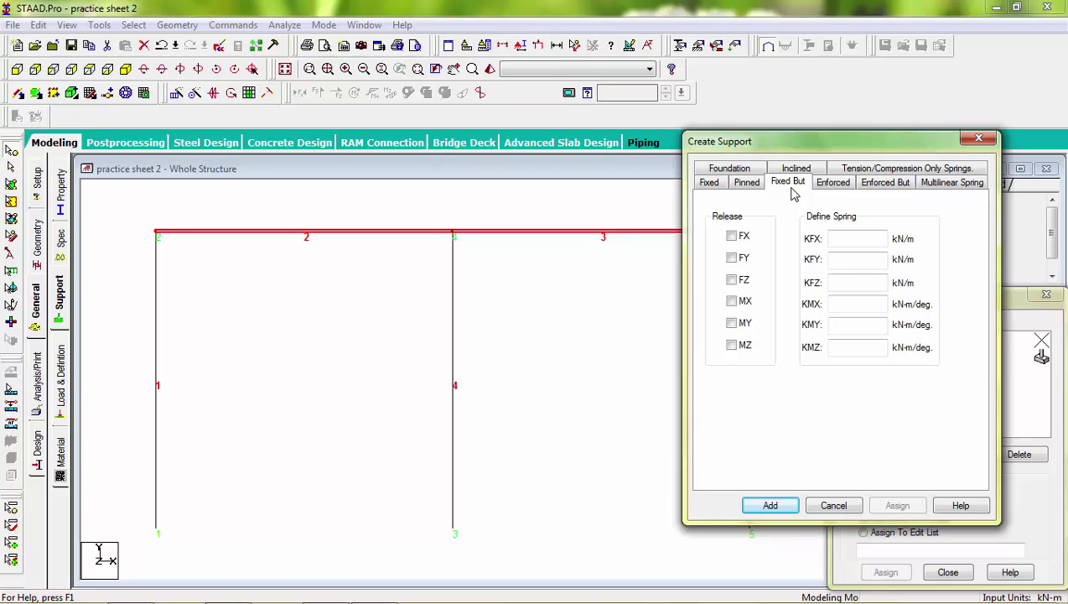
{"action": "left_click", "coordinate": [733, 238]}
{"action": "left_click", "coordinate": [733, 348]}
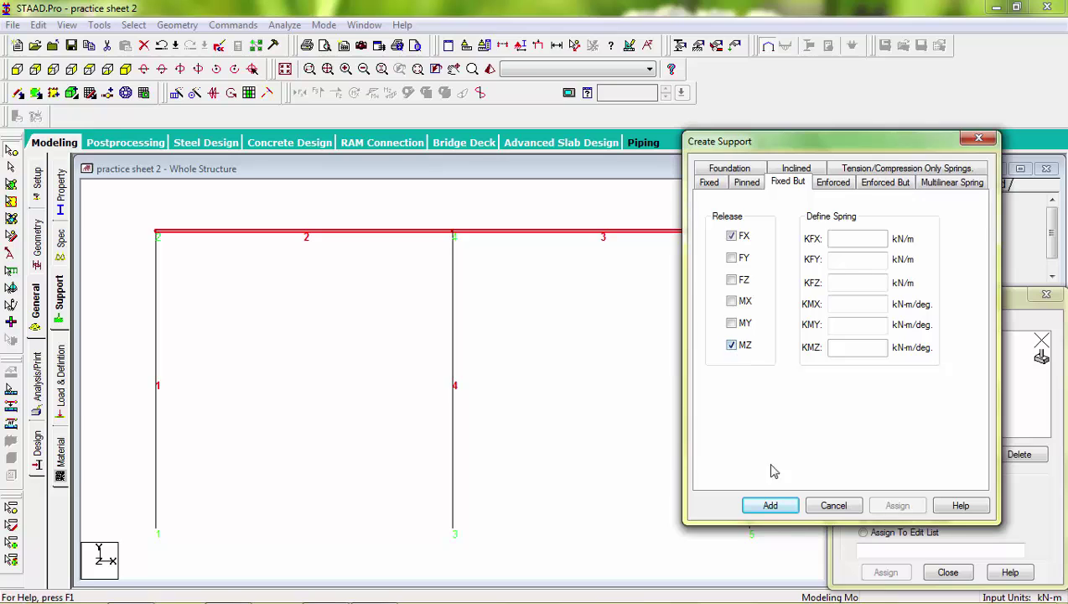
{"action": "left_click", "coordinate": [773, 506]}
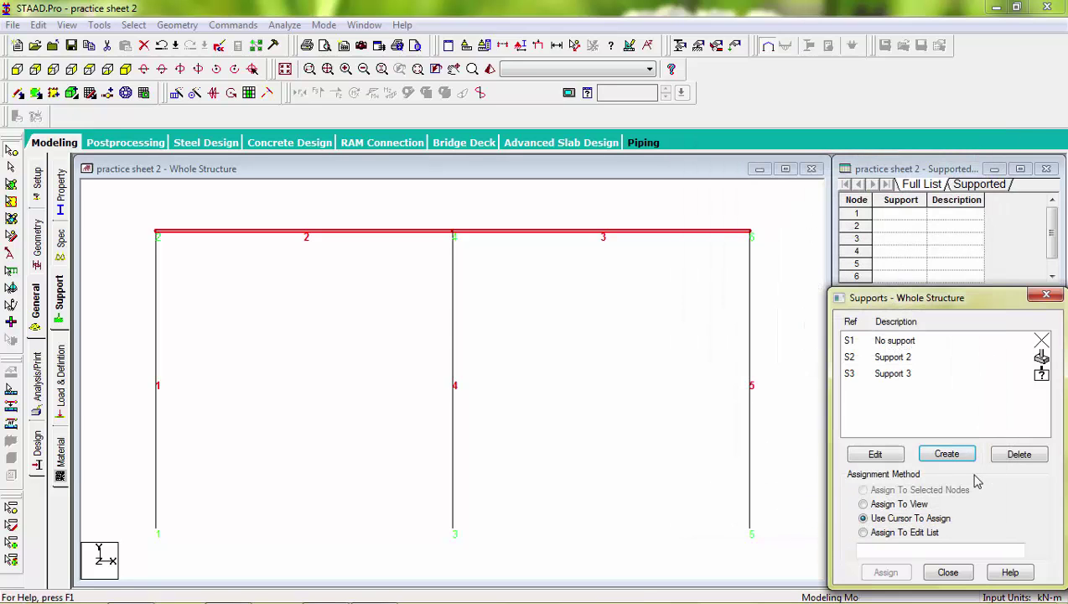
Create another Fixed But support with only MZ released.
{"action": "left_click", "coordinate": [946, 454]}
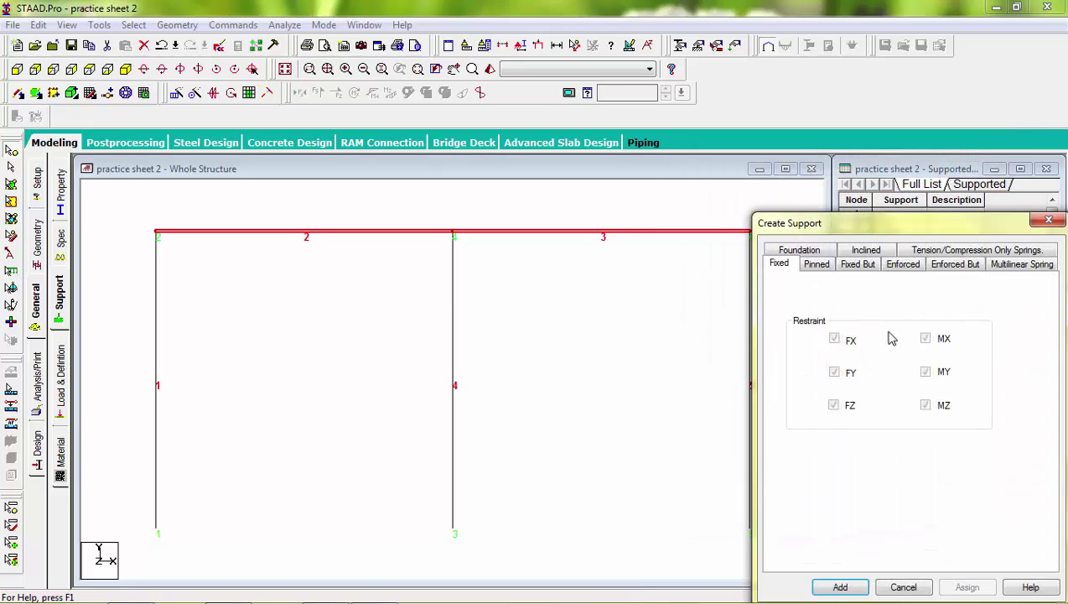
{"action": "left_click", "coordinate": [856, 265]}
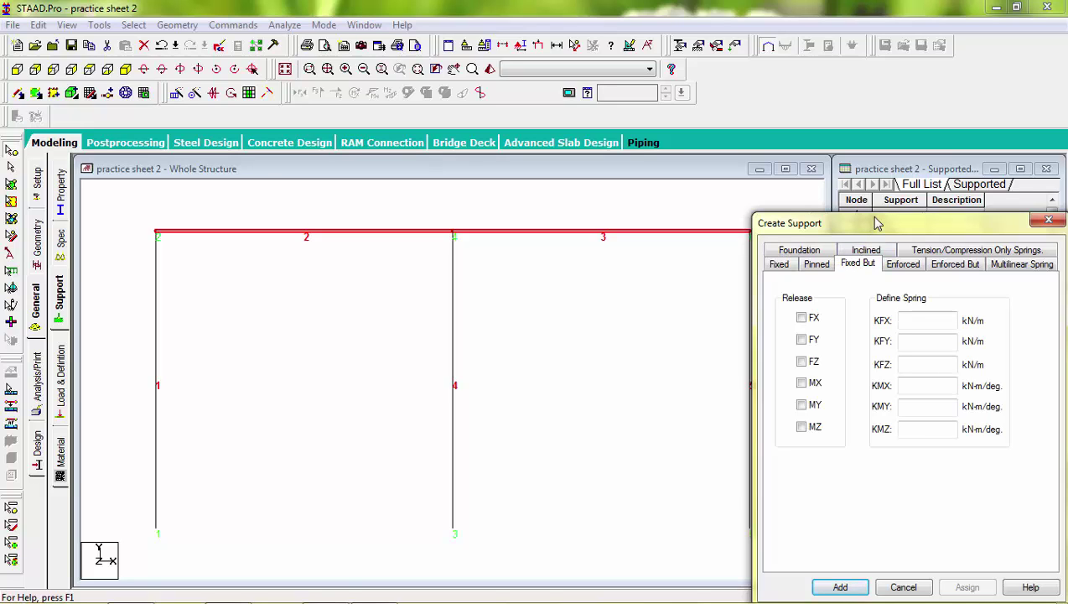
{"action": "left_click_drag", "start_coordinate": [872, 219], "coordinate": [791, 134]}
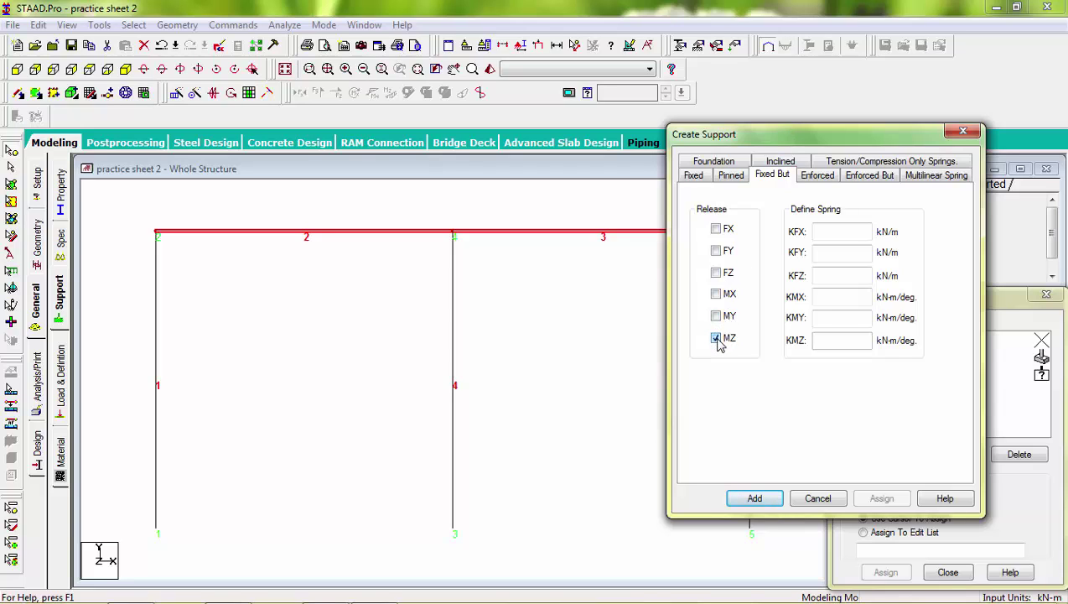
{"action": "left_click", "coordinate": [755, 500]}
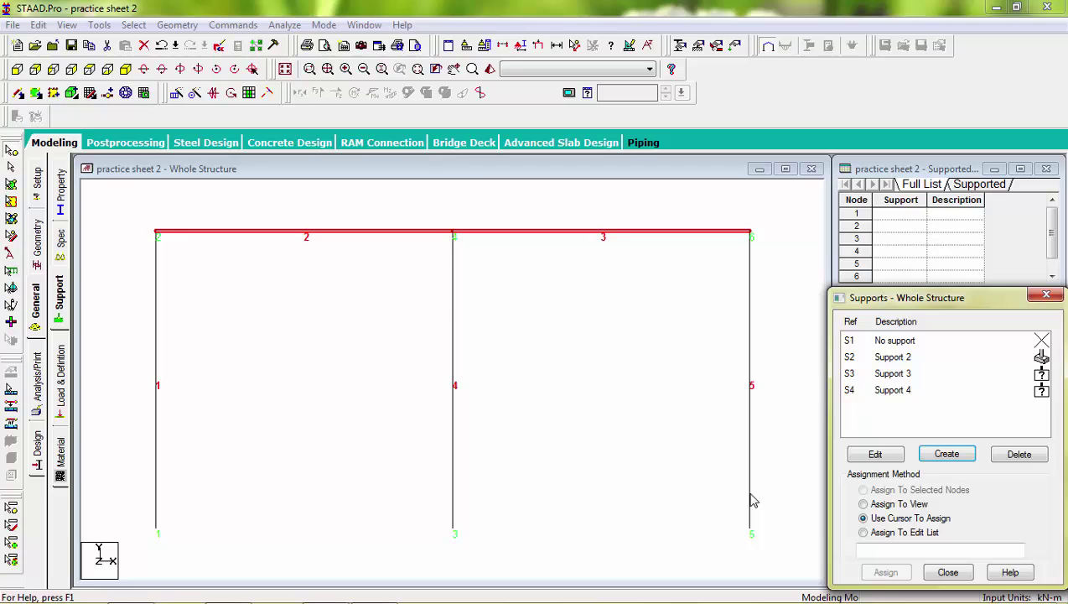
Assign the fixed support S2 to node 1 and the Fixed But support S3 to node 5, using the cursor method.
{"action": "left_click", "coordinate": [935, 355]}
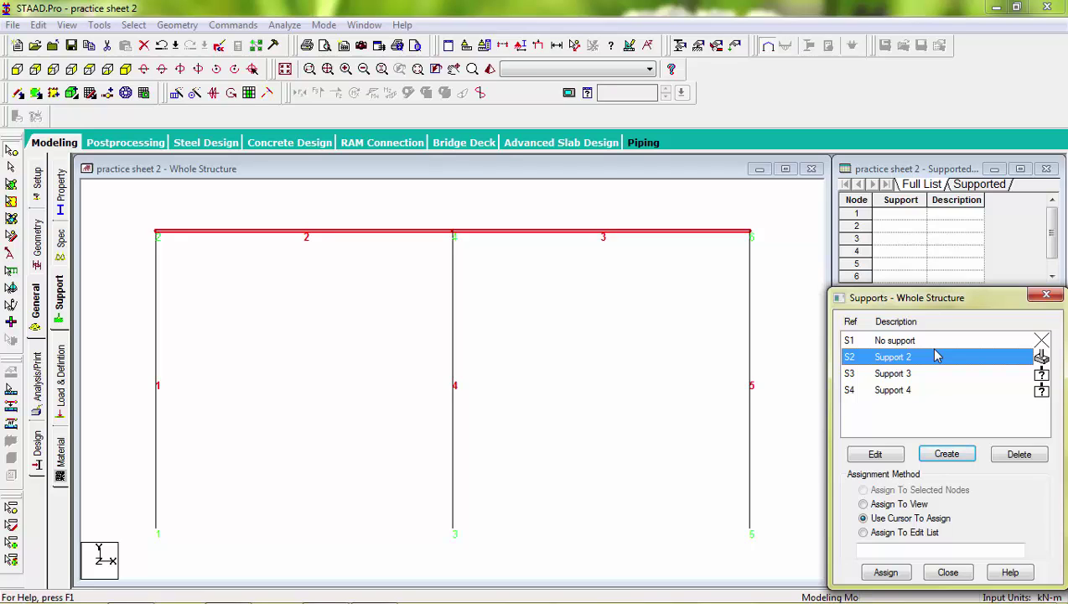
{"action": "left_click", "coordinate": [886, 573]}
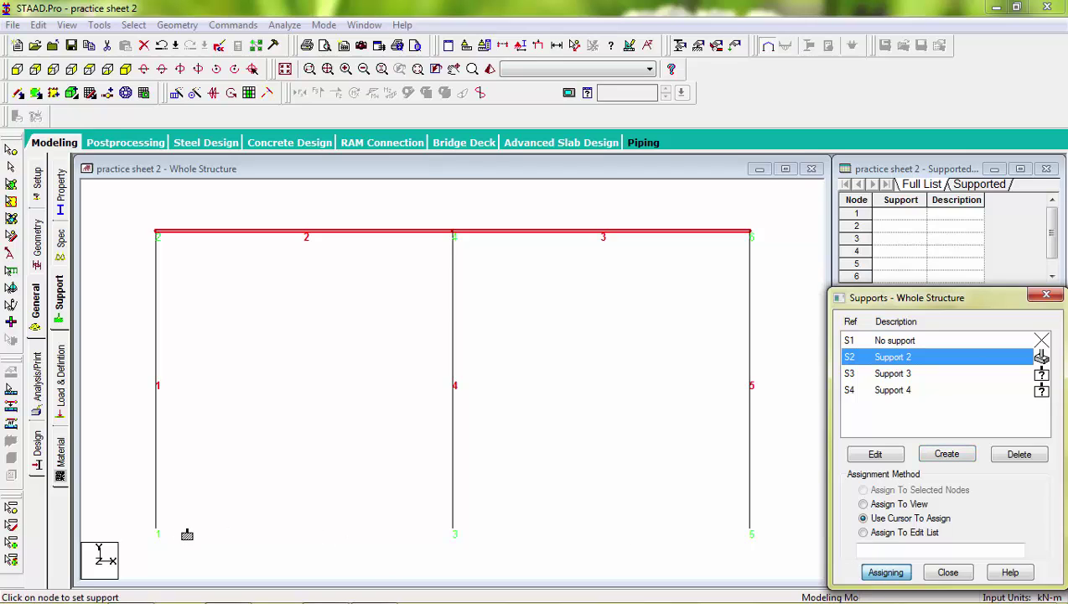
{"action": "left_click", "coordinate": [156, 535]}
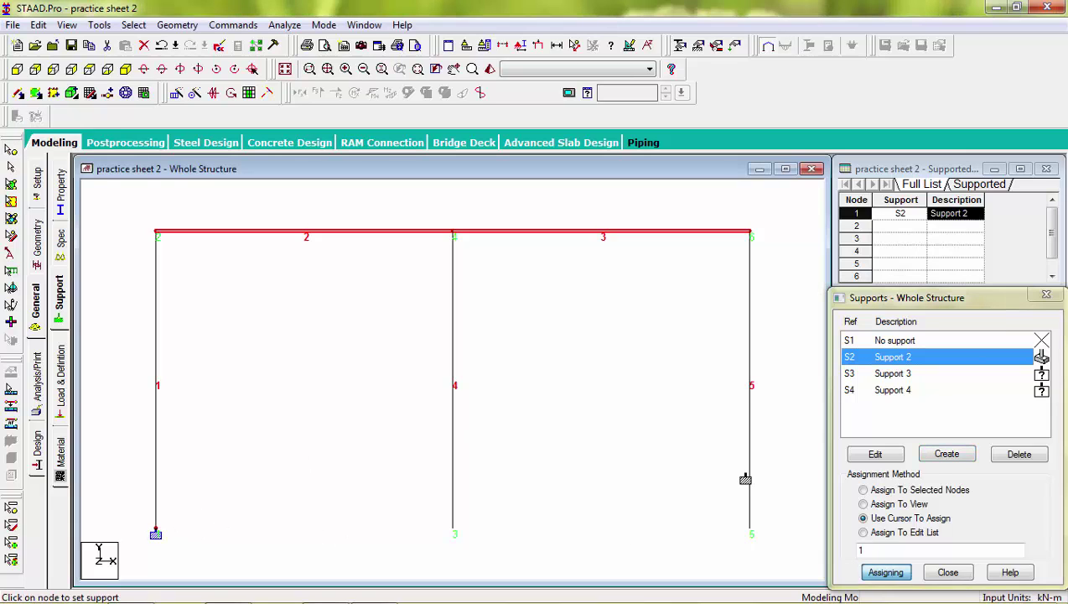
{"action": "left_click", "coordinate": [887, 375]}
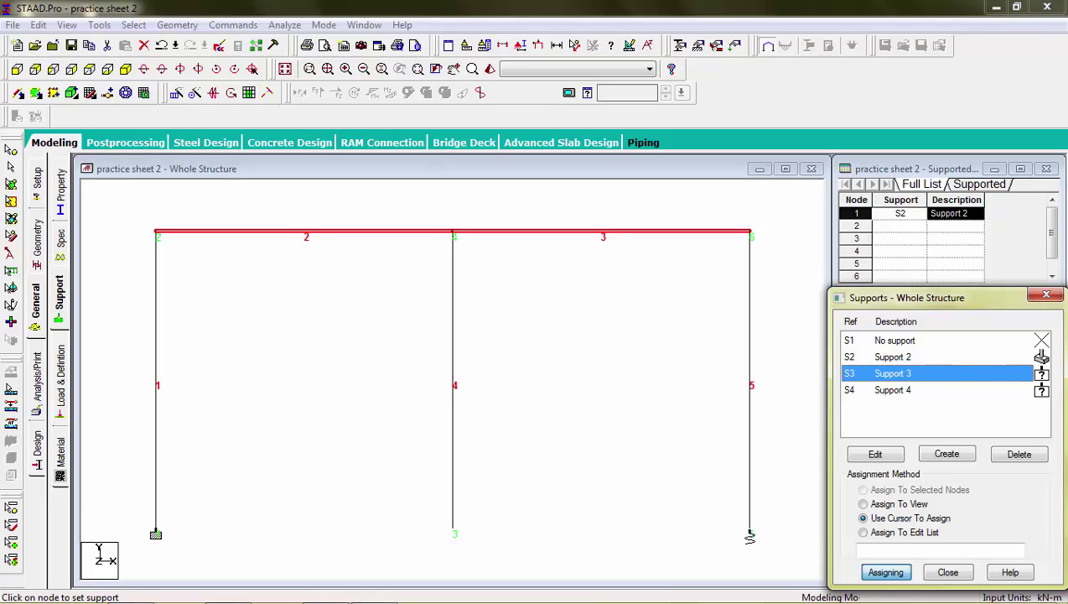
{"action": "left_click", "coordinate": [750, 533]}
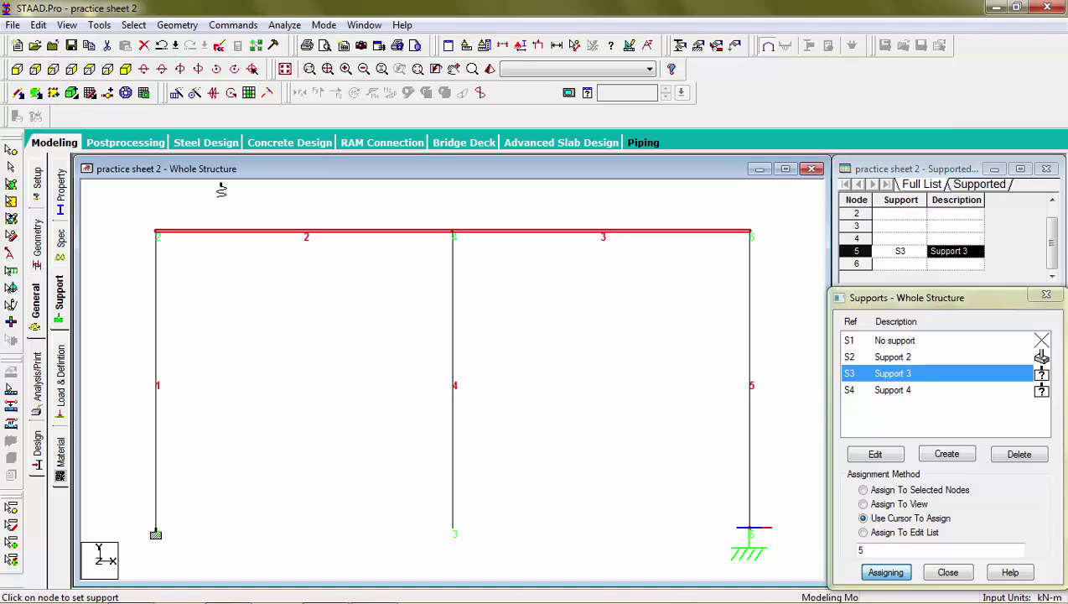
Examine the support symbol at node 5 up close in an isometric view of the frame.
{"action": "left_click", "coordinate": [125, 69]}
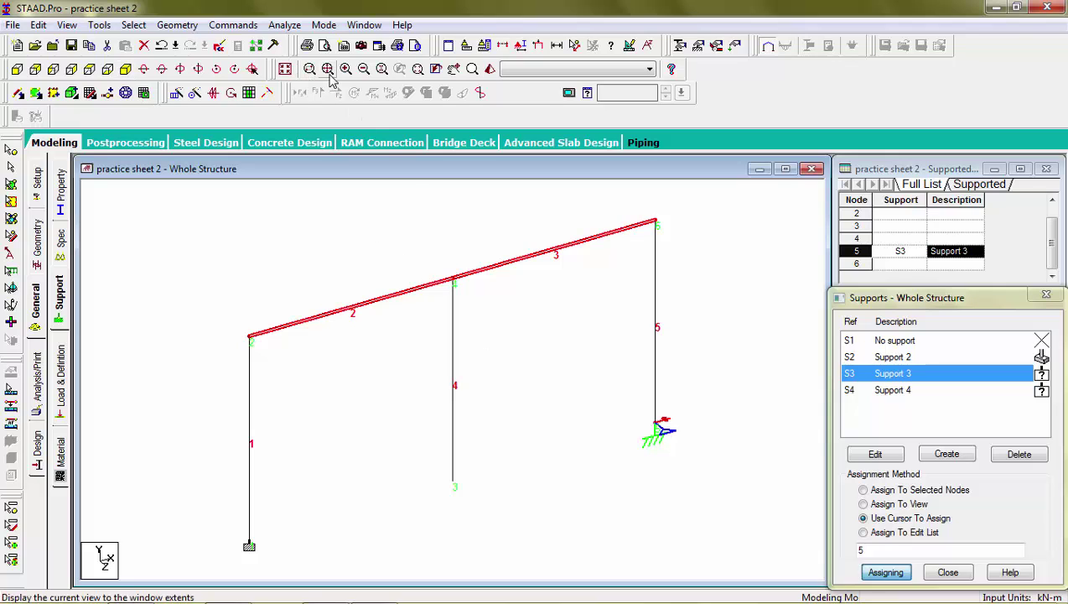
{"action": "left_click", "coordinate": [346, 69]}
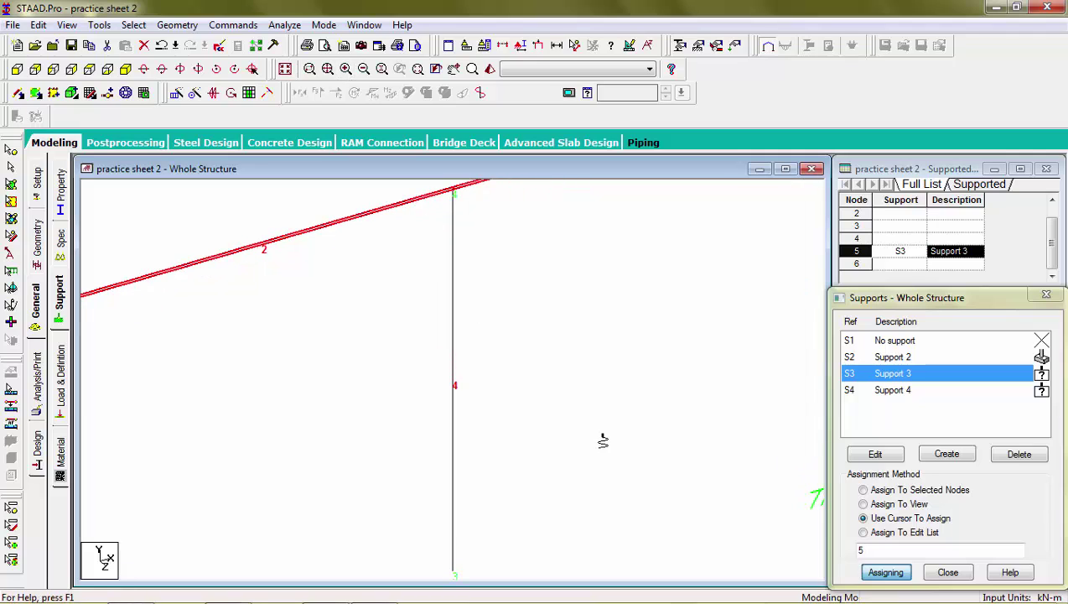
{"action": "left_click", "coordinate": [454, 71]}
{"action": "left_click_drag", "start_coordinate": [680, 450], "coordinate": [389, 457]}
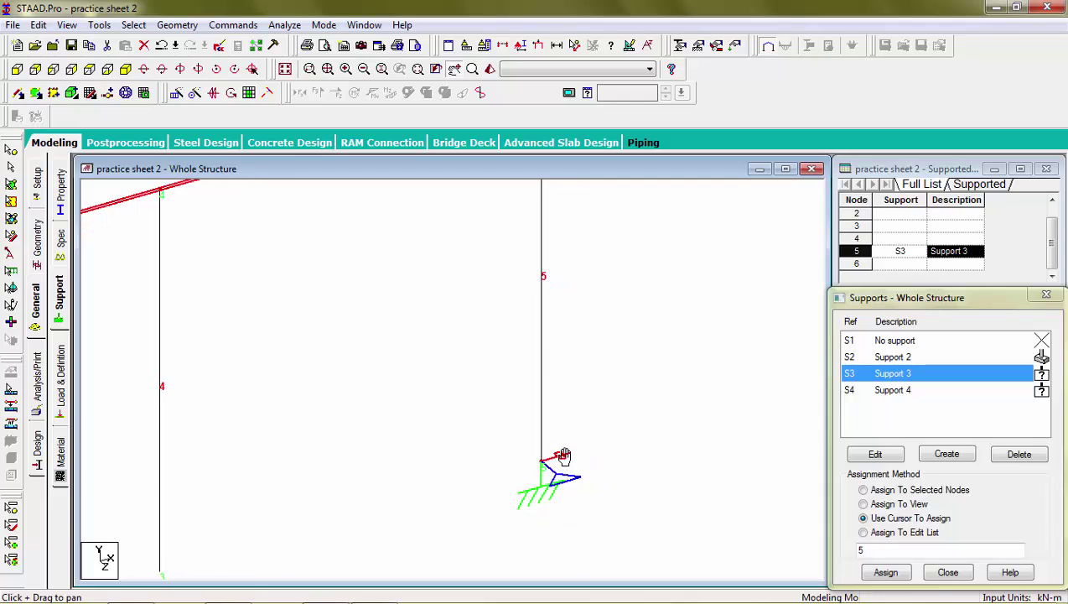
{"action": "left_click", "coordinate": [366, 73]}
{"action": "left_click", "coordinate": [366, 73]}
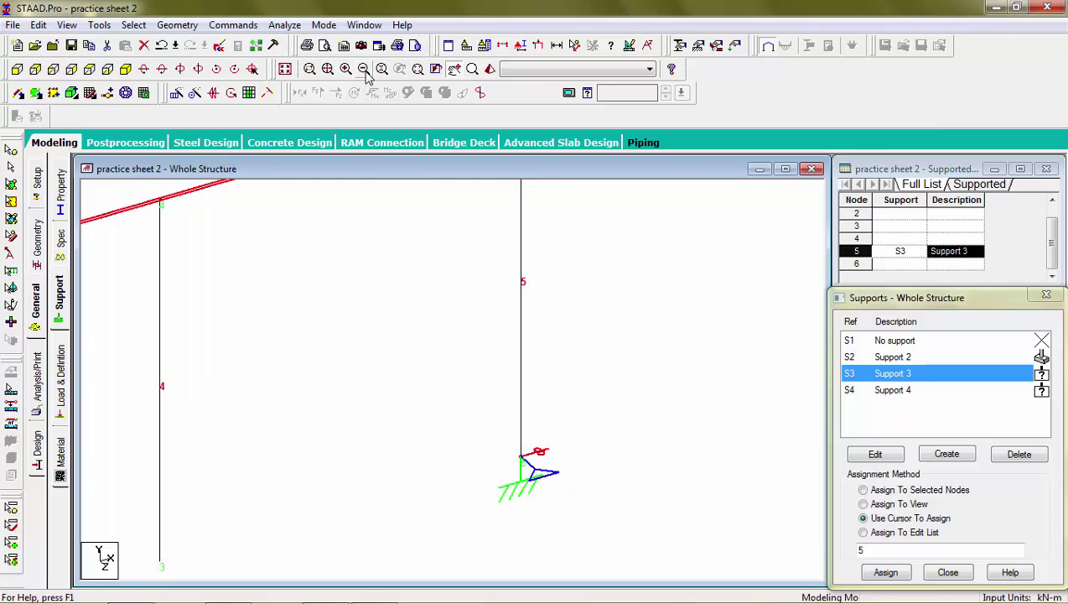
{"action": "left_click", "coordinate": [365, 73]}
{"action": "left_click", "coordinate": [366, 73]}
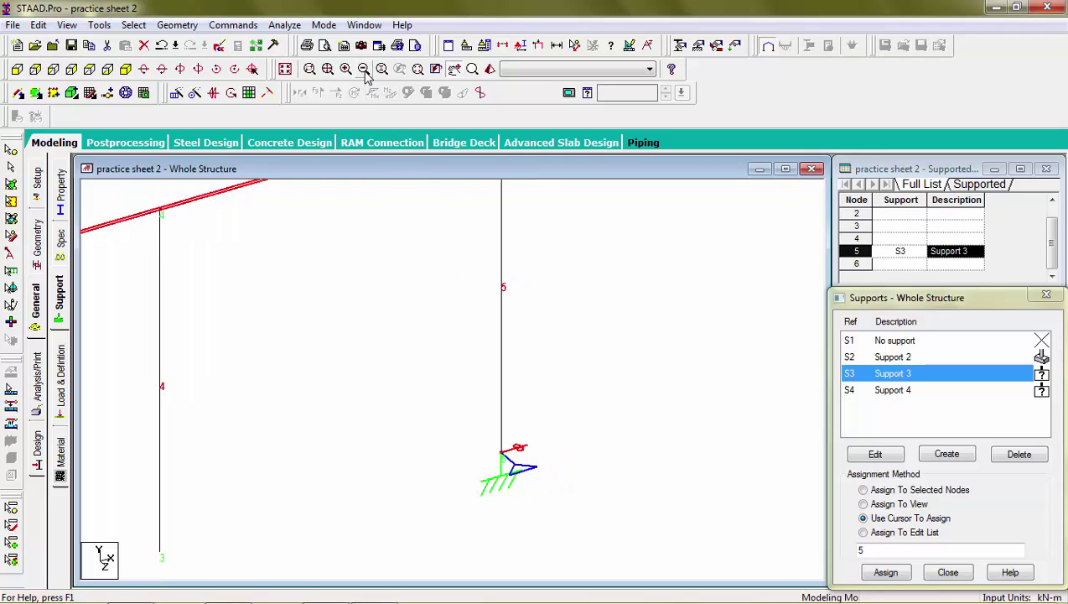
{"action": "left_click", "coordinate": [286, 72]}
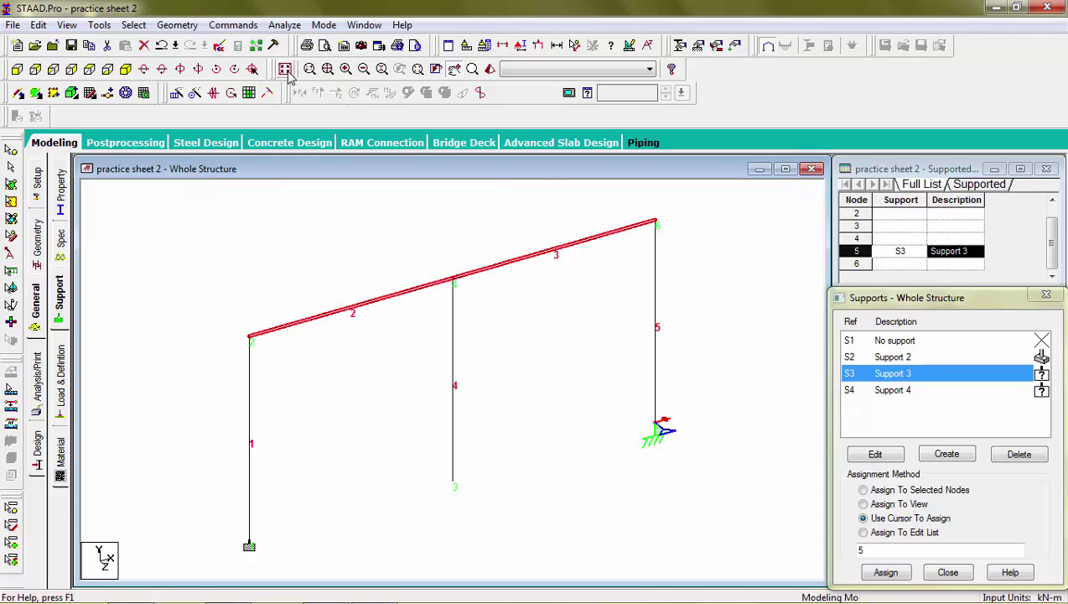
Assign the Fixed But support S4 to node 3 at the base of the middle column, using the cursor method.
{"action": "left_click", "coordinate": [885, 394]}
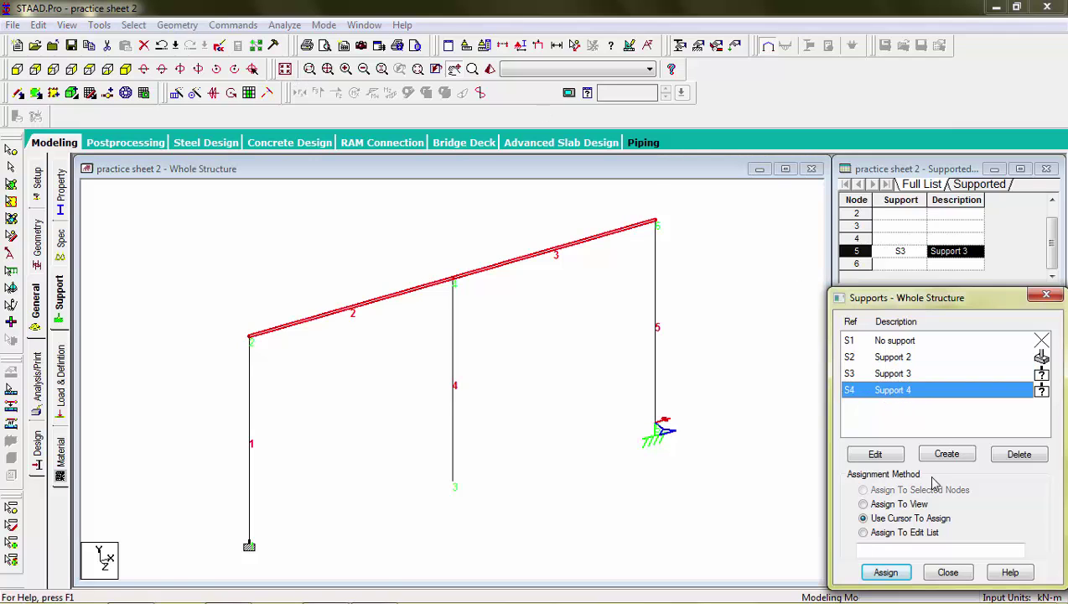
{"action": "left_click", "coordinate": [877, 574]}
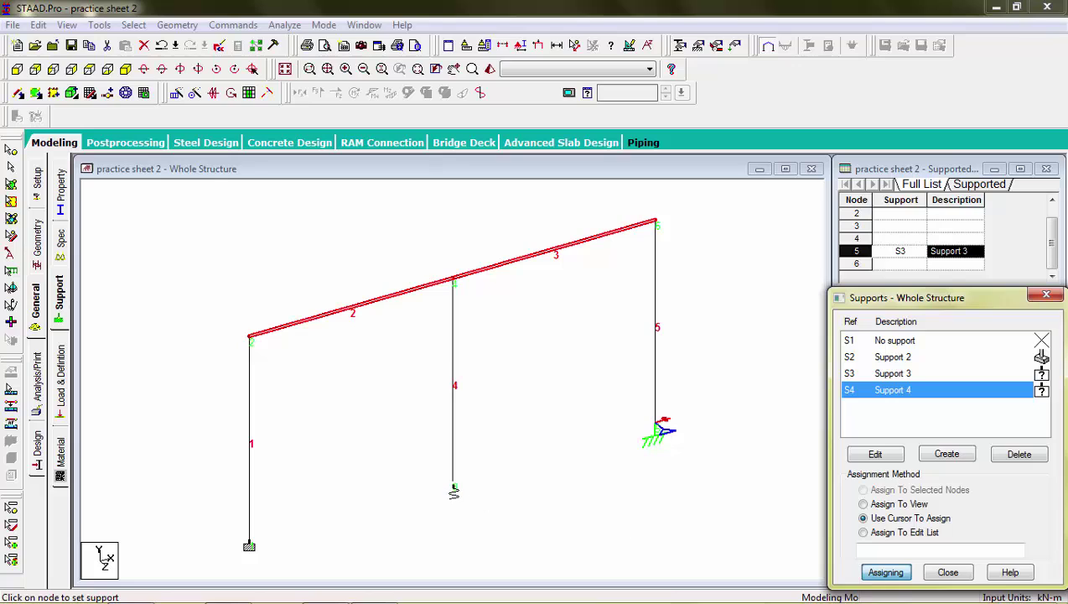
{"action": "left_click", "coordinate": [453, 487]}
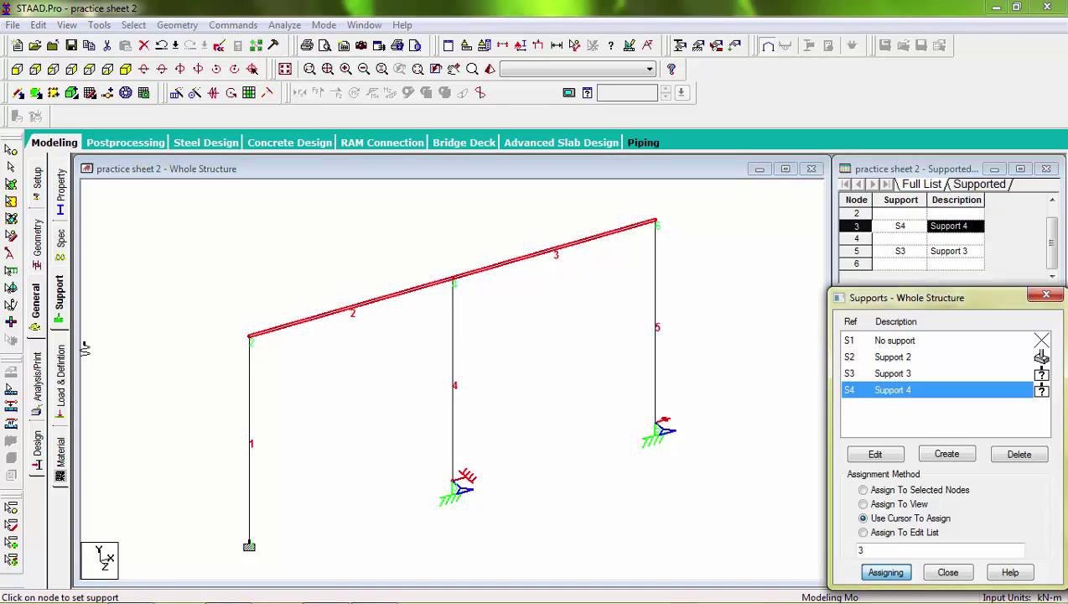
Create primary load case 1 with loading type Dead and the title DEAD LOAD.
{"action": "left_click", "coordinate": [66, 387]}
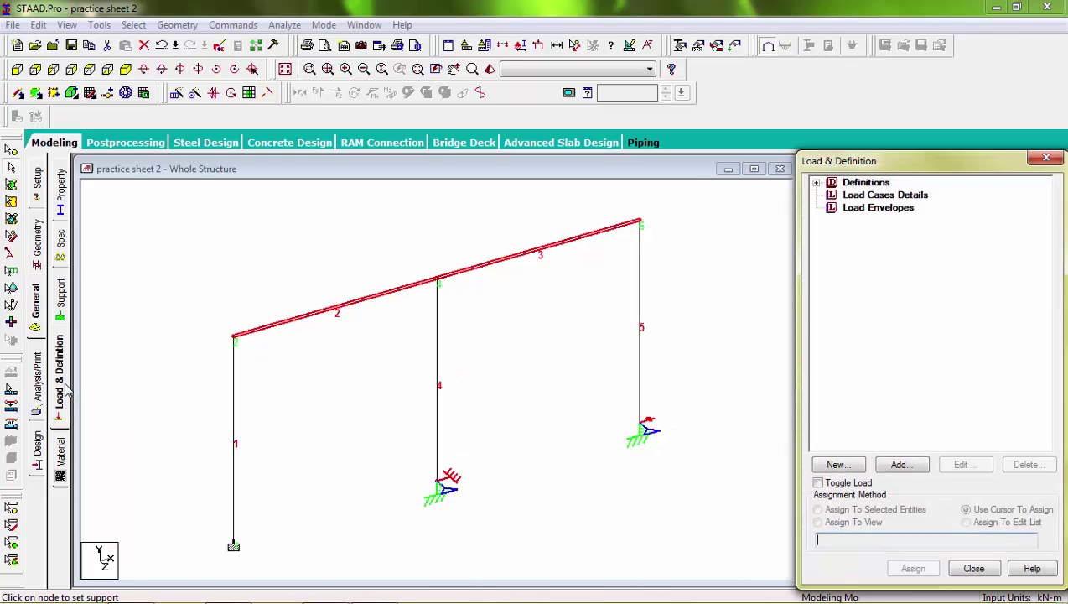
{"action": "left_click", "coordinate": [914, 197]}
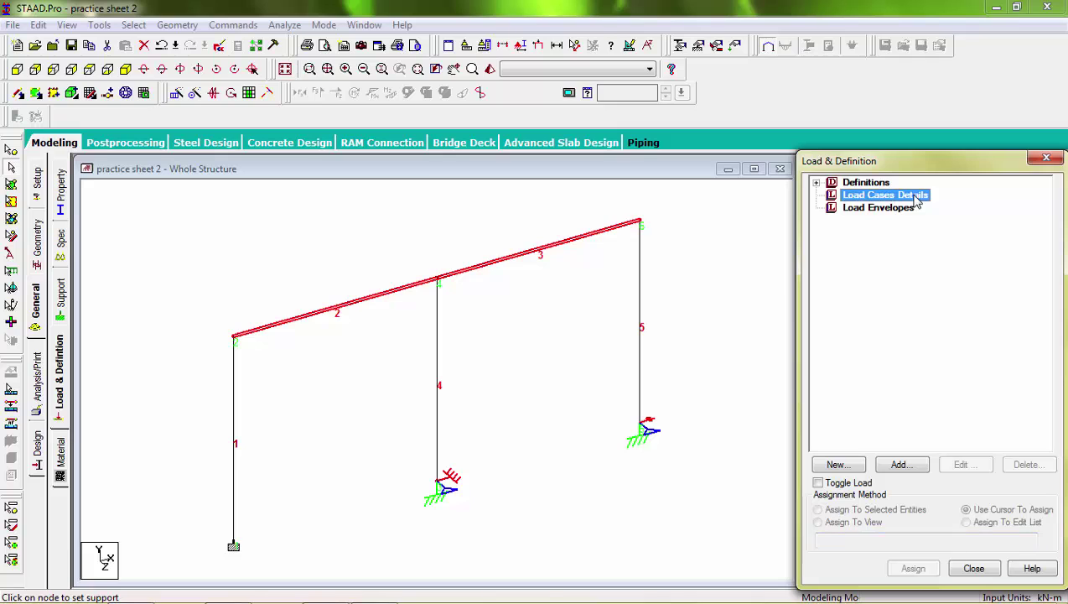
{"action": "left_click", "coordinate": [901, 466]}
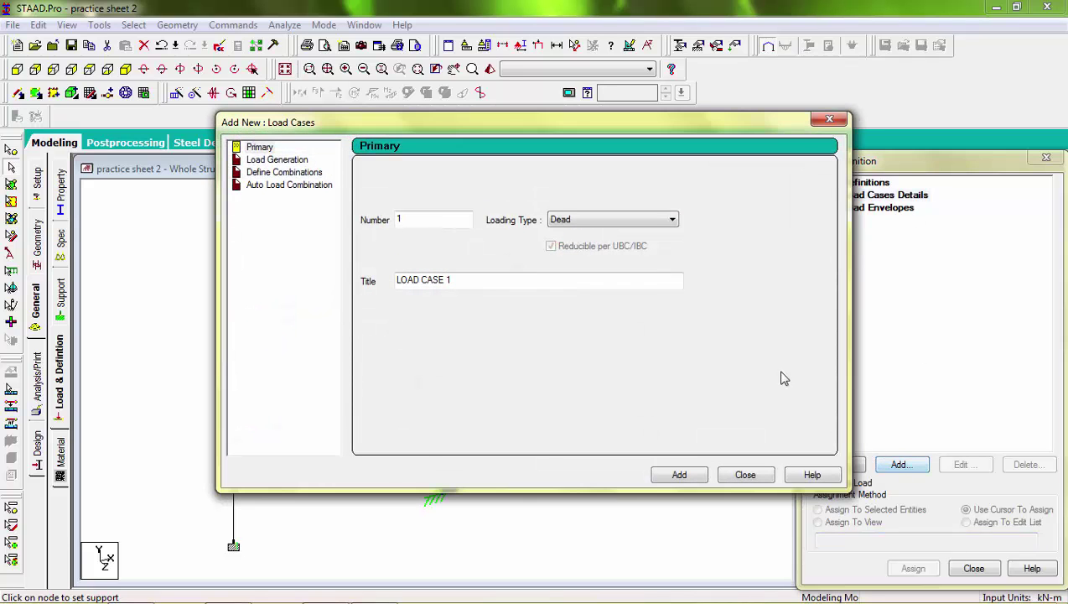
{"action": "left_click", "coordinate": [259, 149]}
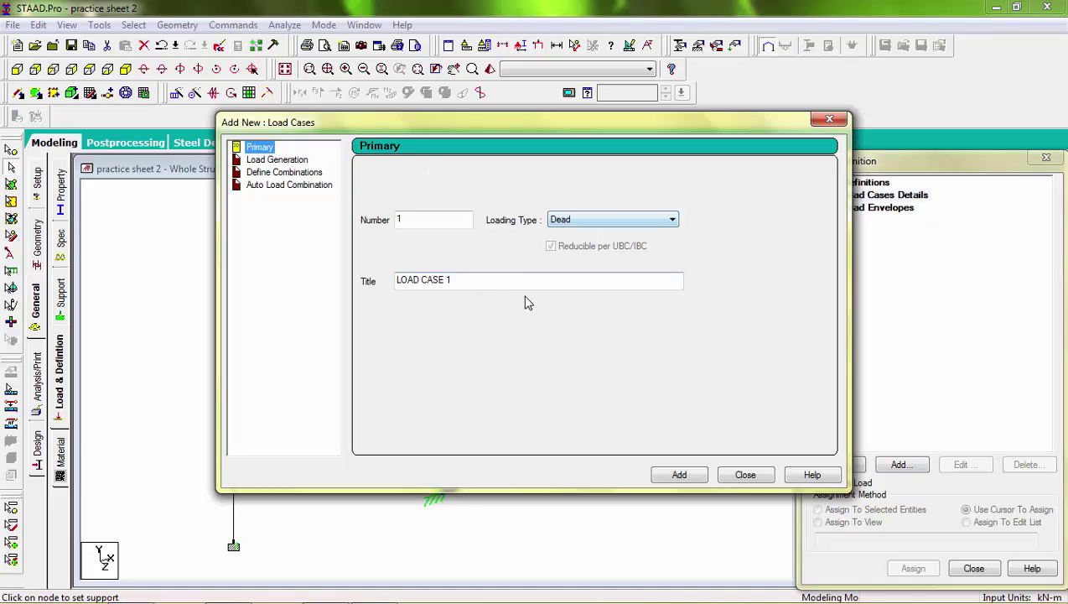
{"action": "left_click_drag", "start_coordinate": [525, 285], "coordinate": [344, 286]}
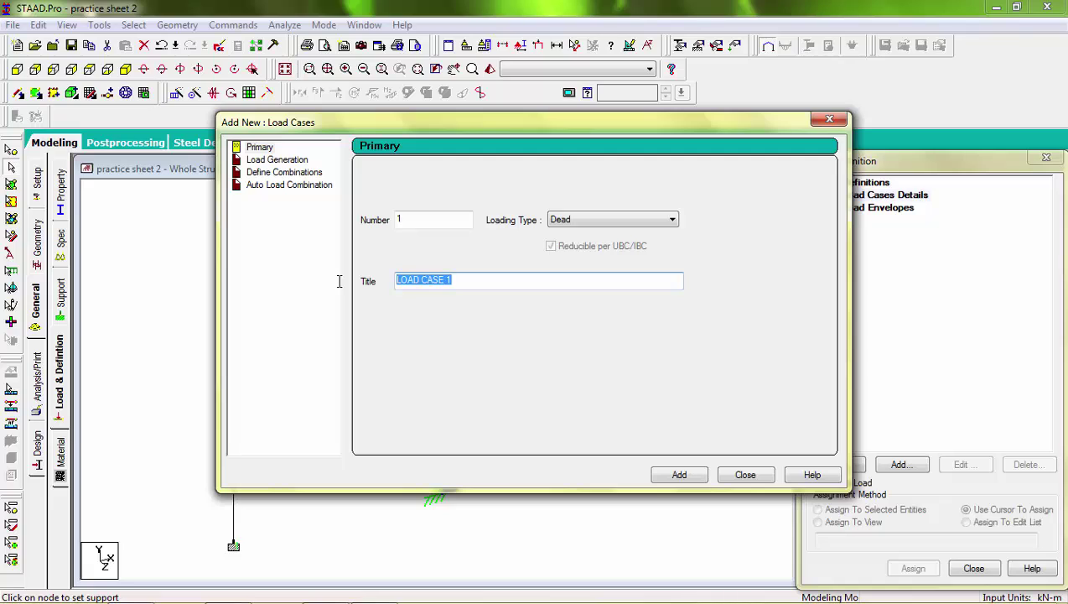
{"action": "type", "text": "DEAD LOAD"}
{"action": "left_click", "coordinate": [668, 475]}
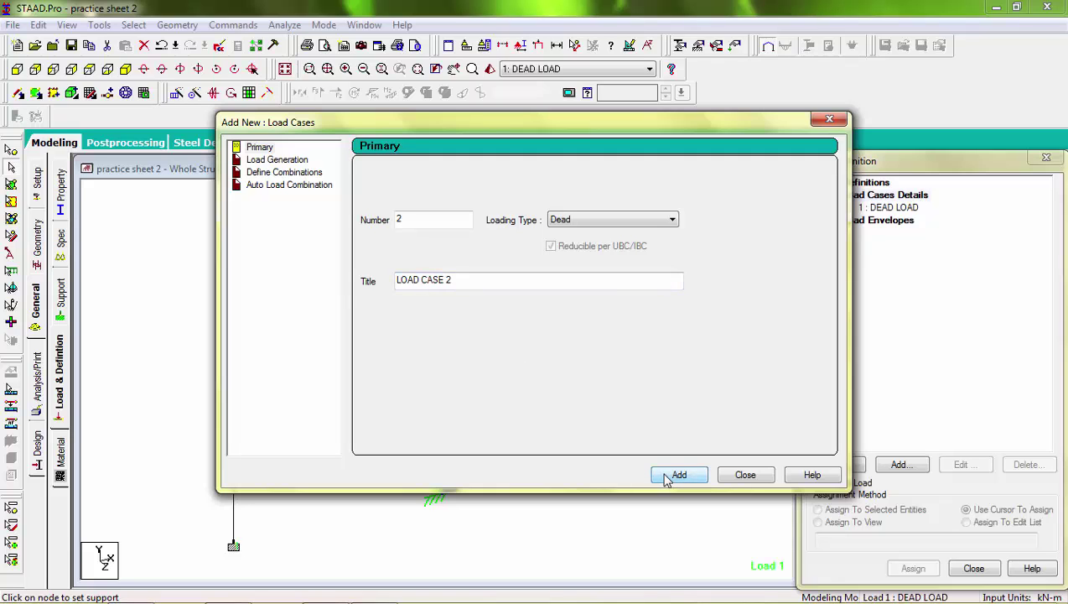
{"action": "left_click", "coordinate": [728, 476]}
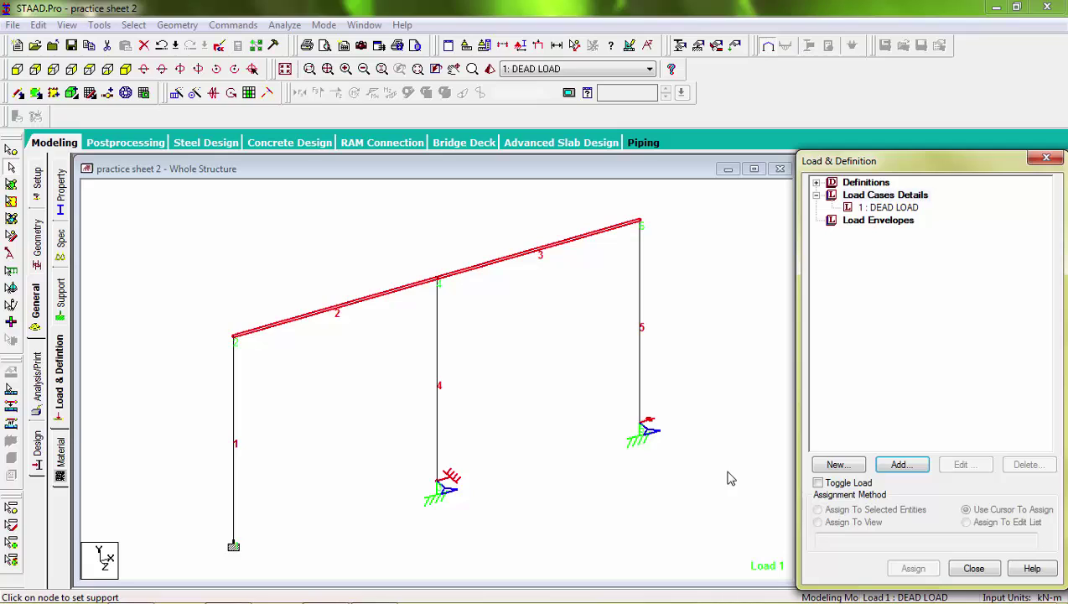
Add a selfweight load in the Y direction with factor -1 to the DEAD LOAD case.
{"action": "left_click", "coordinate": [878, 210]}
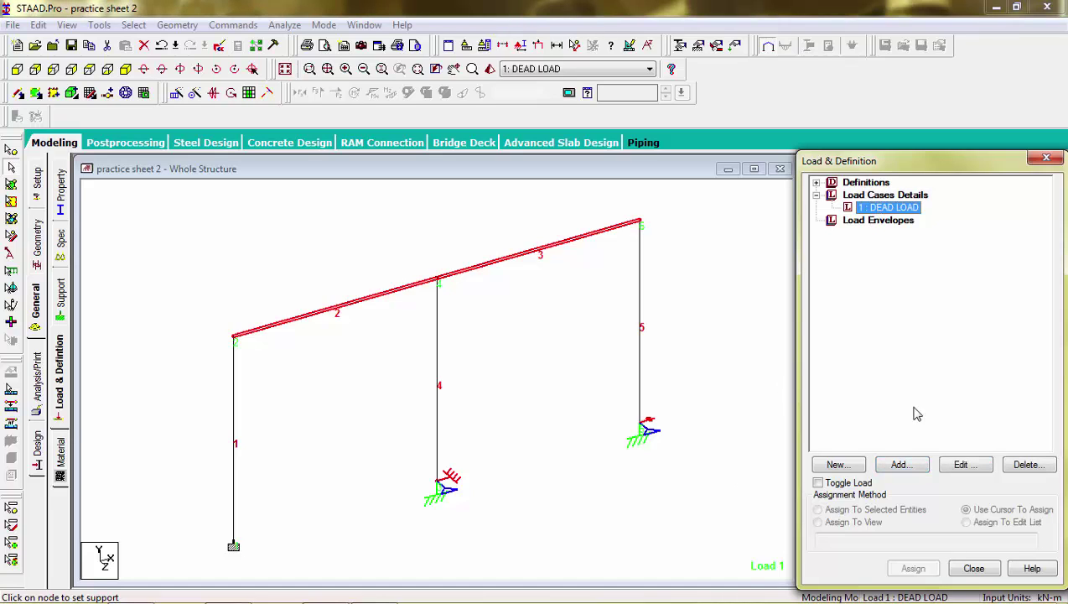
{"action": "left_click", "coordinate": [901, 465]}
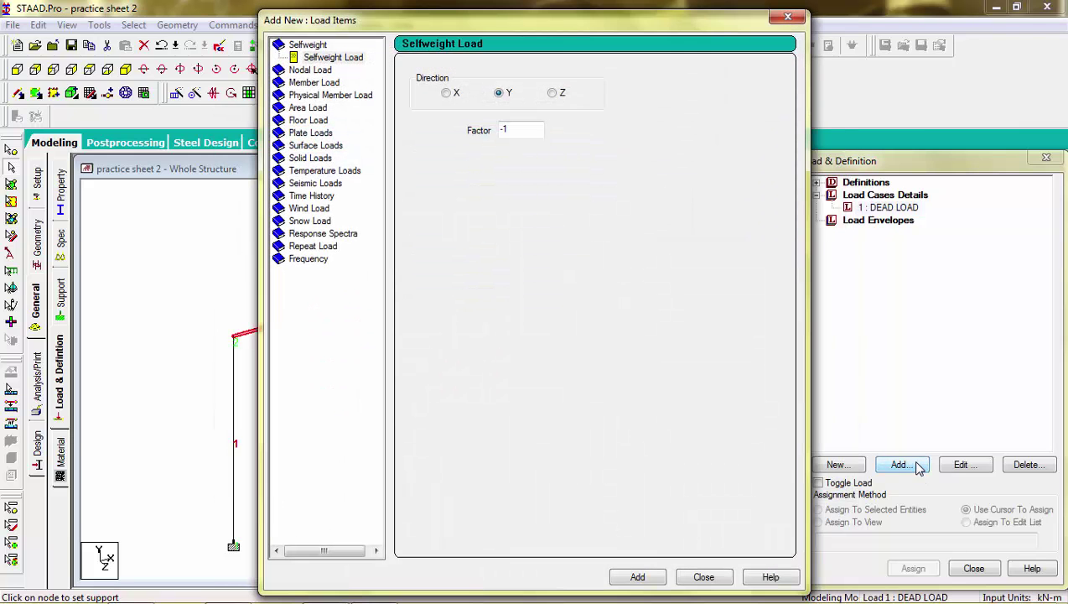
{"action": "left_click", "coordinate": [355, 58]}
{"action": "left_click", "coordinate": [499, 93]}
{"action": "left_click", "coordinate": [639, 578]}
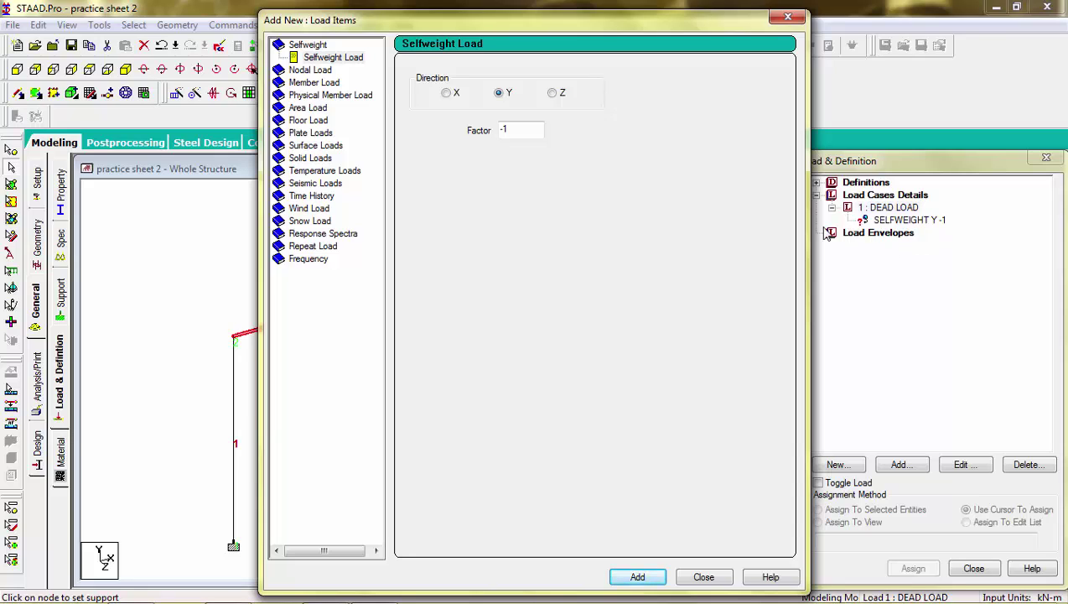
Check beam 2's length and add a uniform member force of -10 kN/m in GY with d1 set to 0.5 m.
{"action": "left_click", "coordinate": [322, 84]}
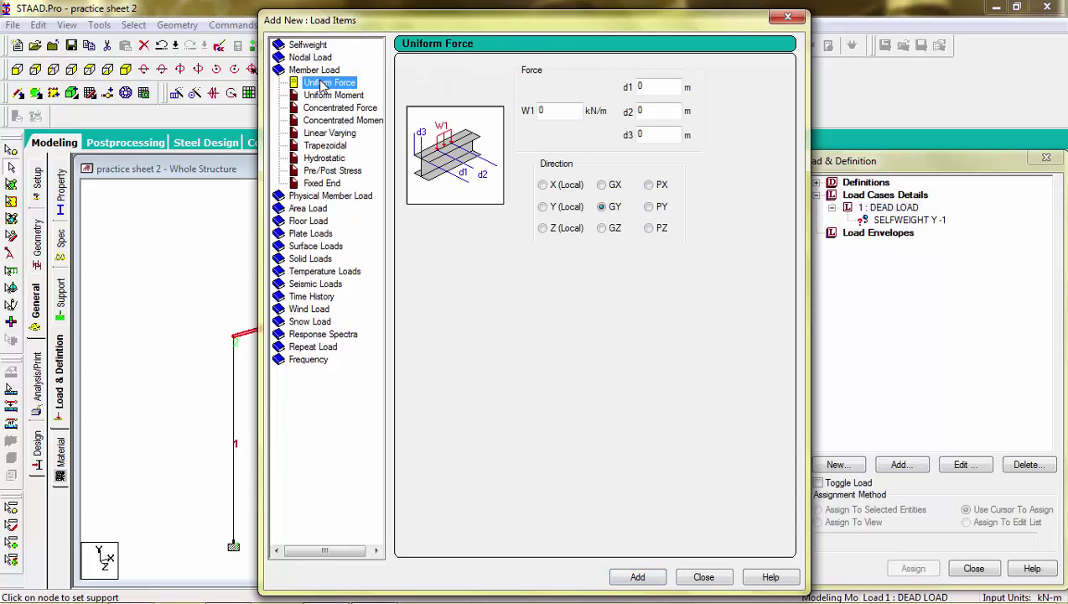
{"action": "double_click", "coordinate": [537, 110]}
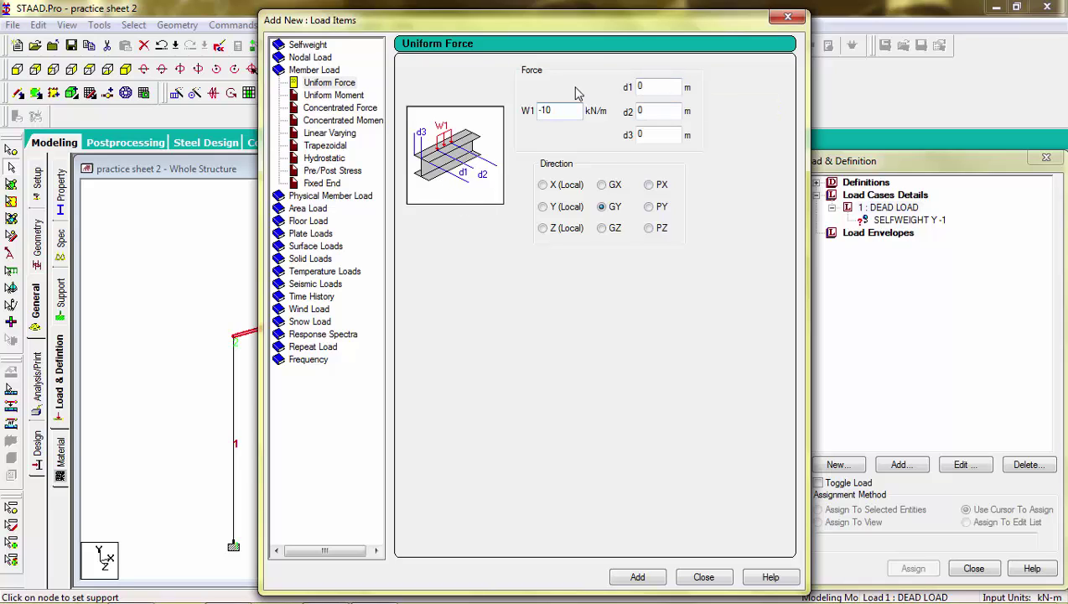
{"action": "left_click", "coordinate": [646, 87]}
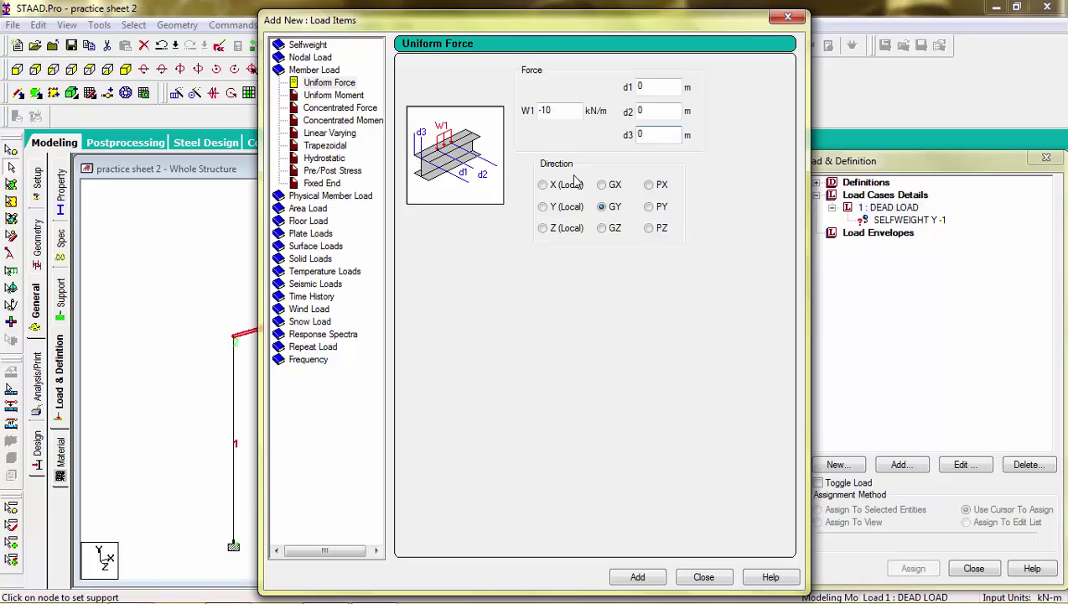
{"action": "left_click", "coordinate": [657, 86]}
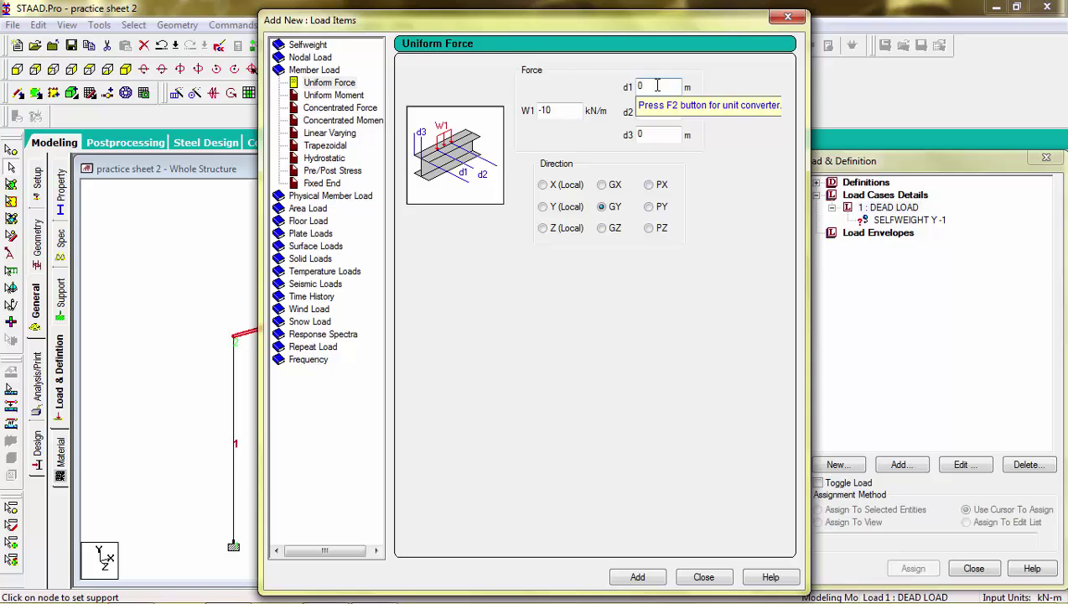
{"action": "left_click_drag", "start_coordinate": [604, 23], "coordinate": [825, 25]}
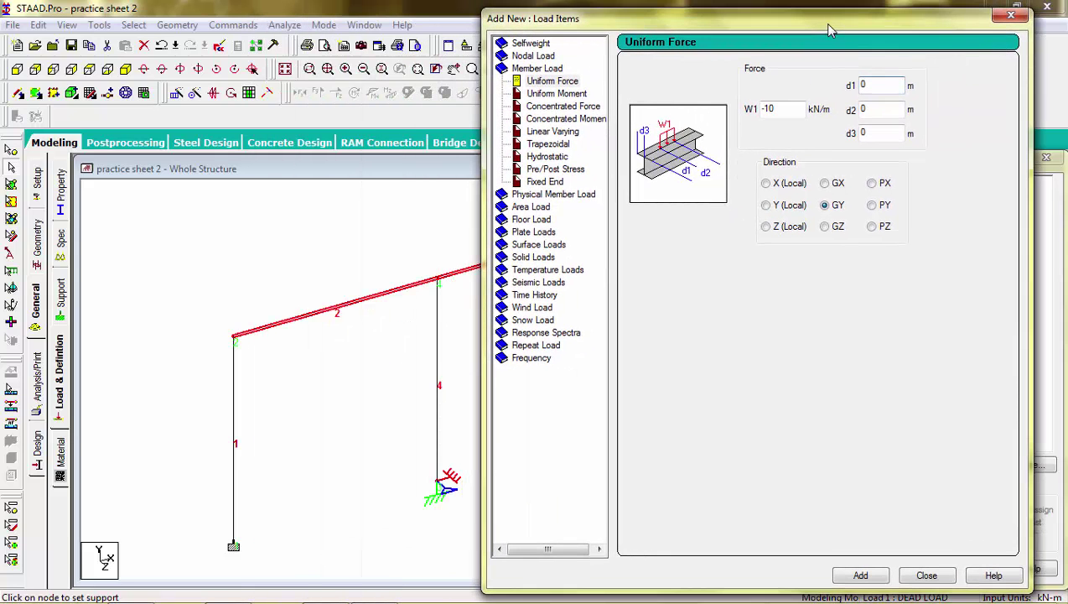
{"action": "left_click", "coordinate": [323, 318]}
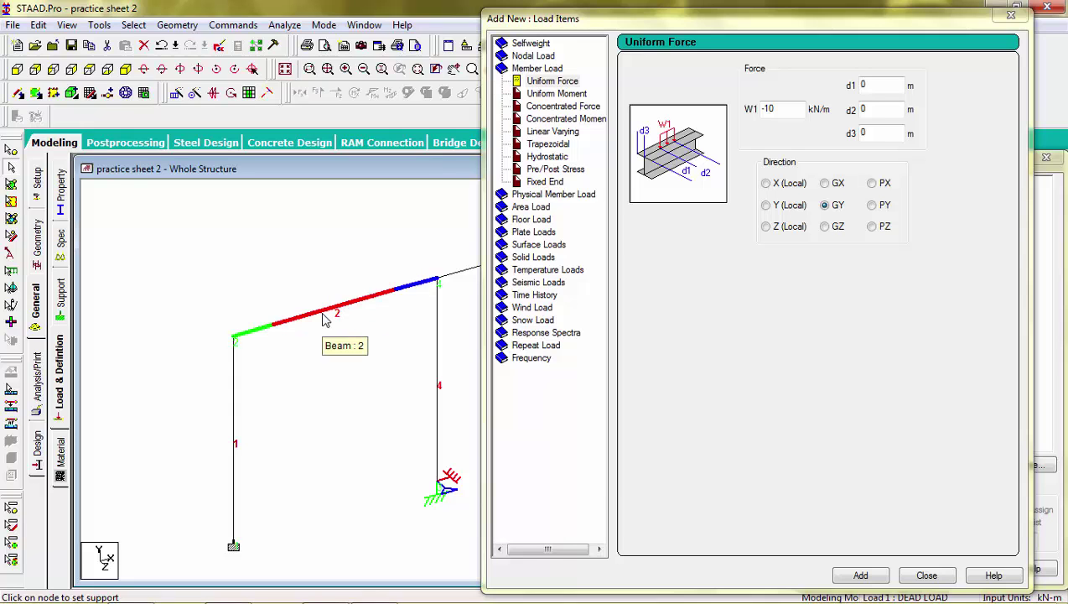
{"action": "double_click", "coordinate": [325, 319]}
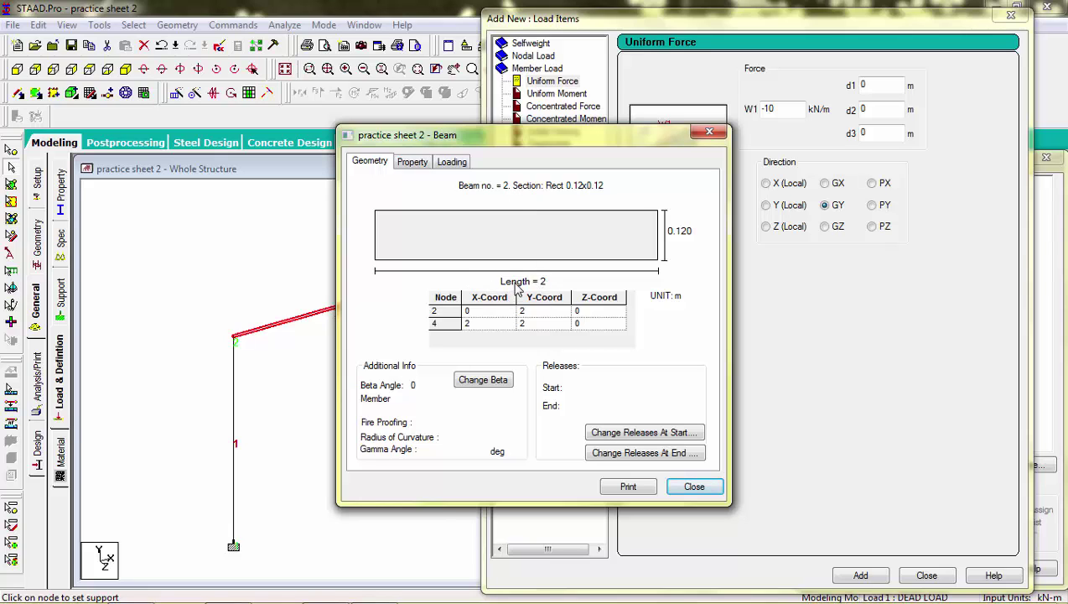
{"action": "left_click", "coordinate": [710, 135]}
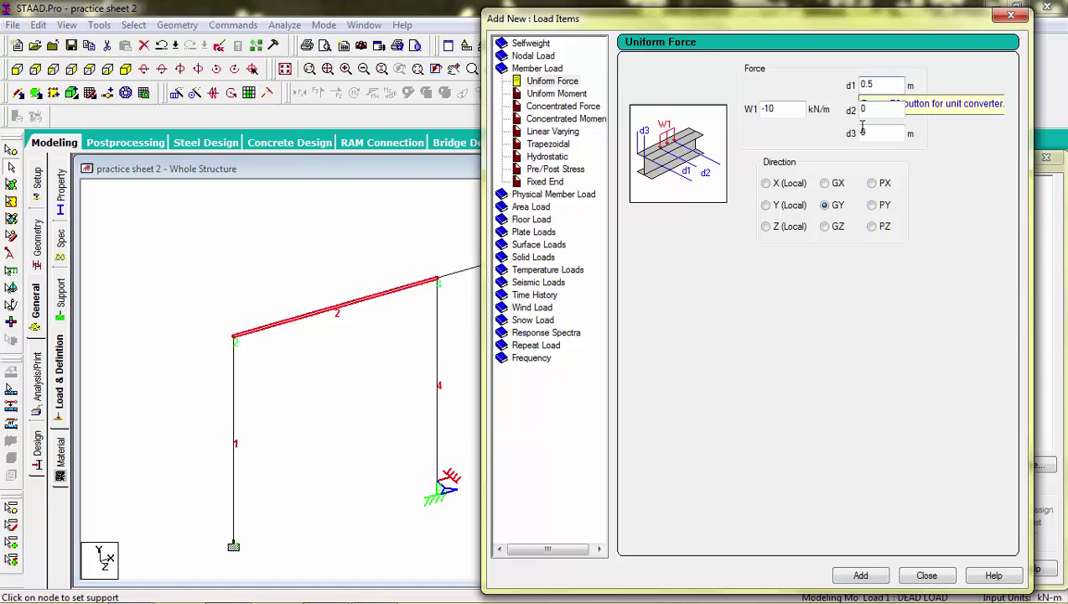
{"action": "left_click", "coordinate": [874, 576]}
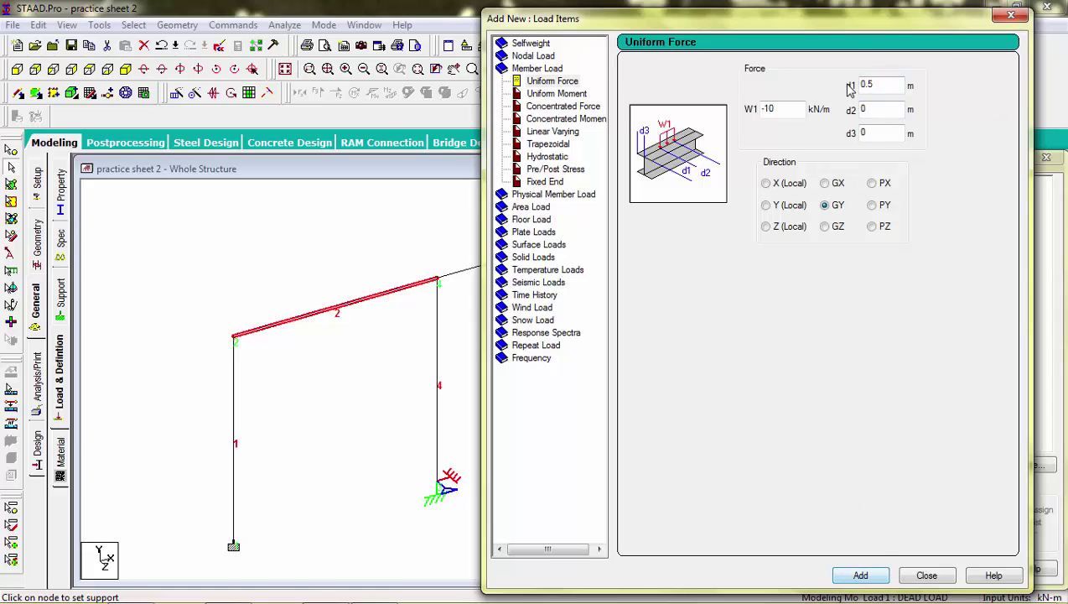
Add a second uniform member force of -10 kN/m in GY with d1 of 0 and d2 of 1.5 m.
{"action": "left_click_drag", "start_coordinate": [857, 25], "coordinate": [602, 40]}
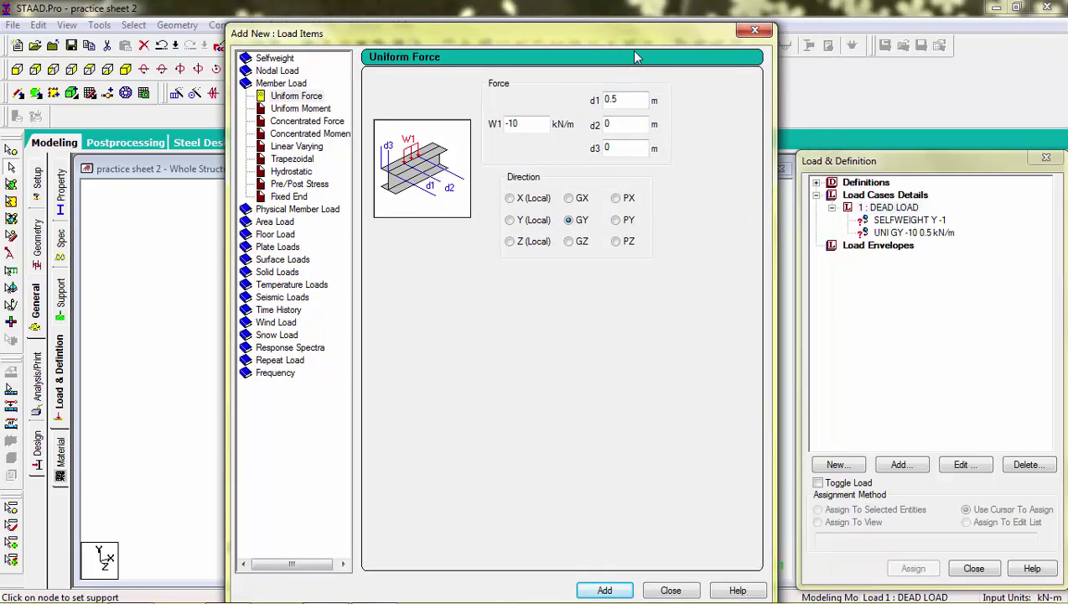
{"action": "left_click_drag", "start_coordinate": [633, 43], "coordinate": [674, 42]}
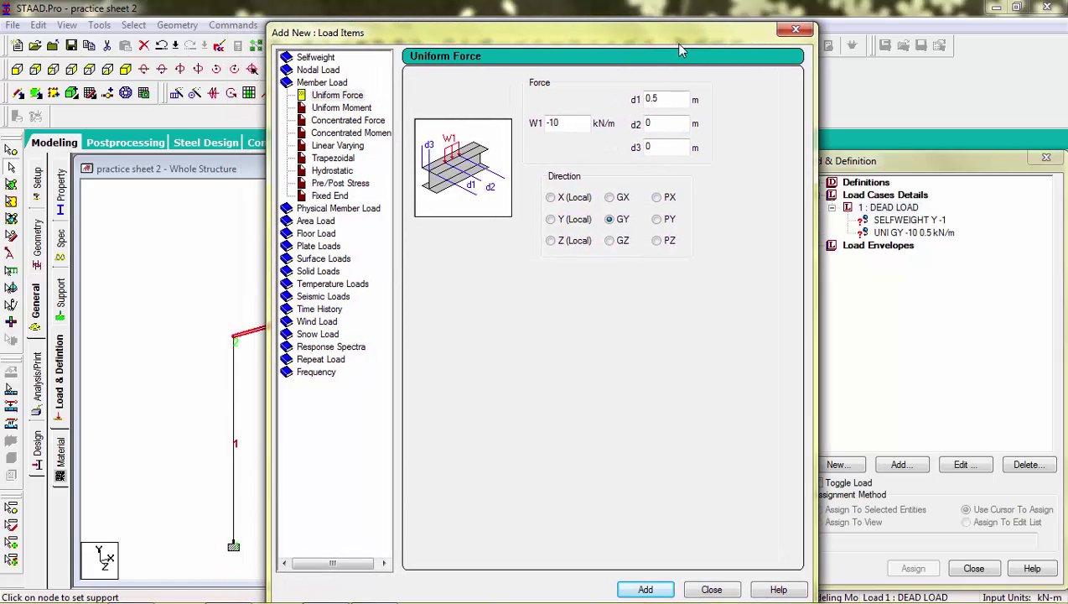
{"action": "left_click_drag", "start_coordinate": [664, 98], "coordinate": [636, 99]}
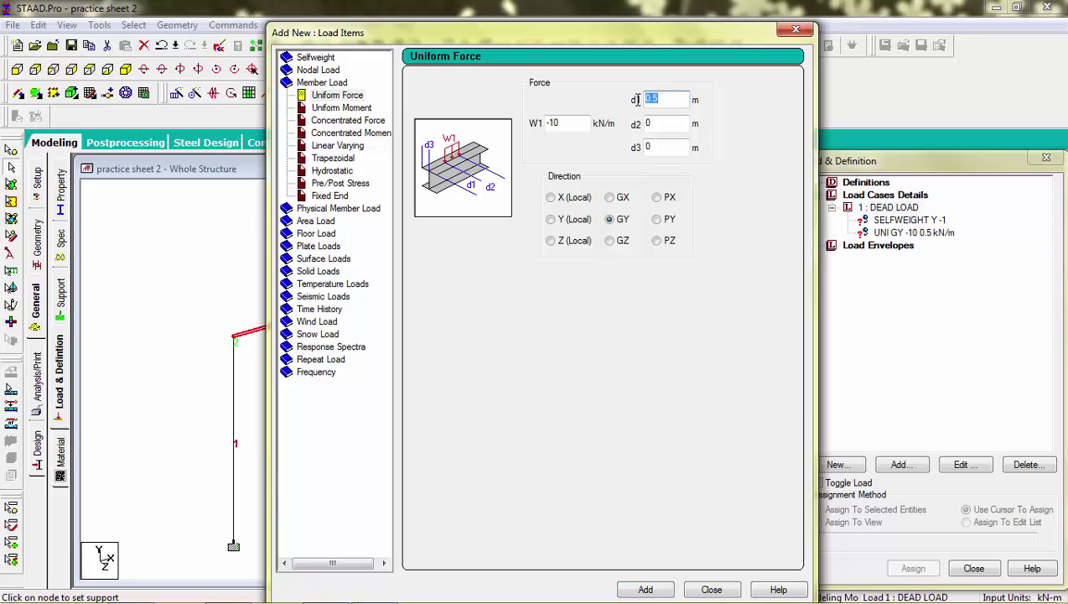
{"action": "type", "text": "0"}
{"action": "key", "text": "Tab"}
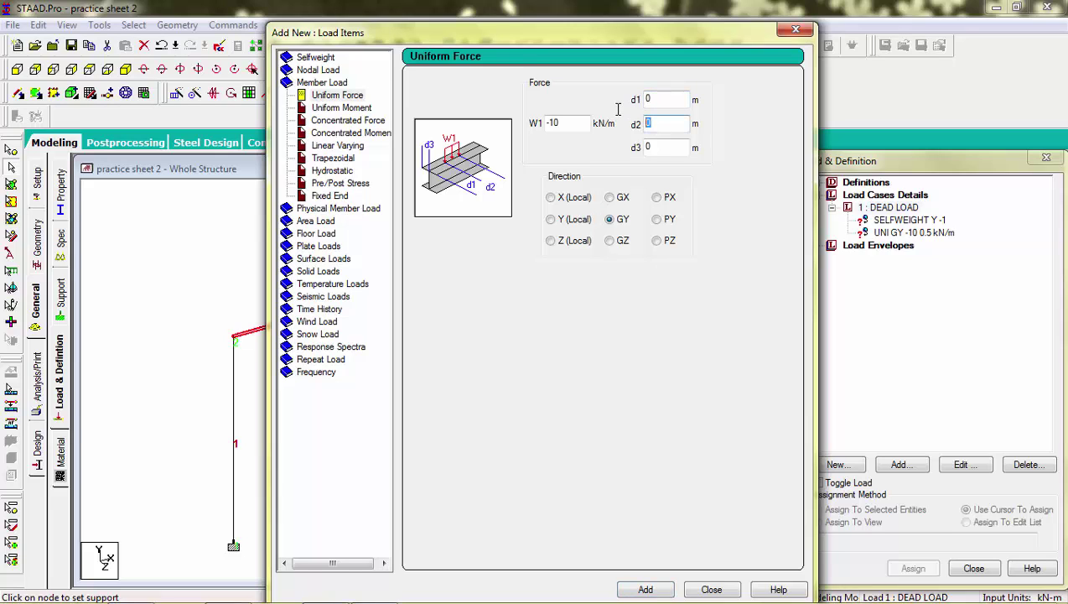
{"action": "type", "text": "1.5"}
{"action": "left_click", "coordinate": [635, 591]}
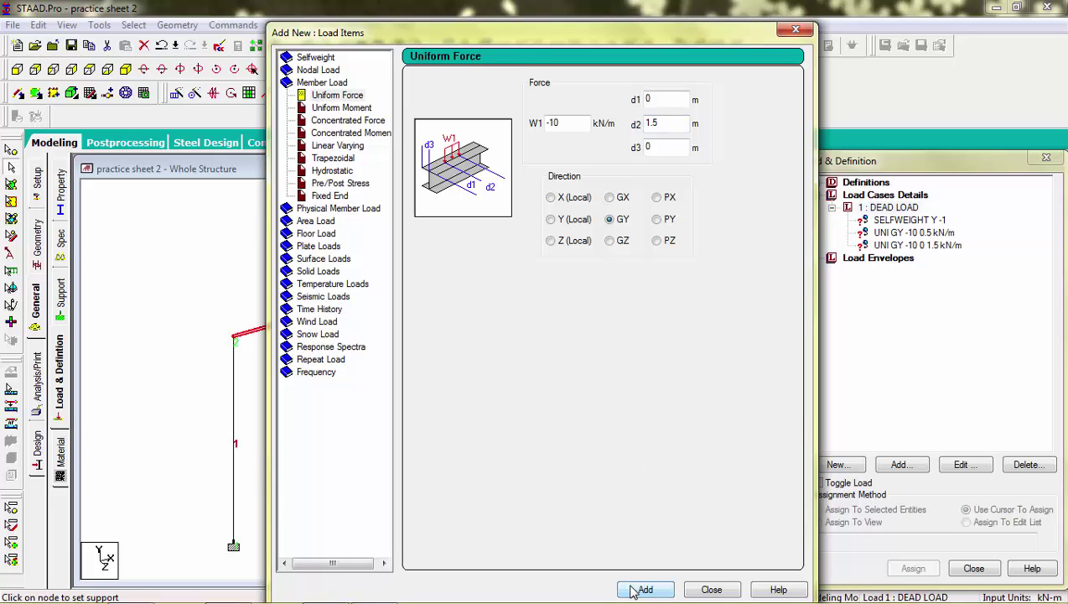
{"action": "left_click", "coordinate": [711, 589]}
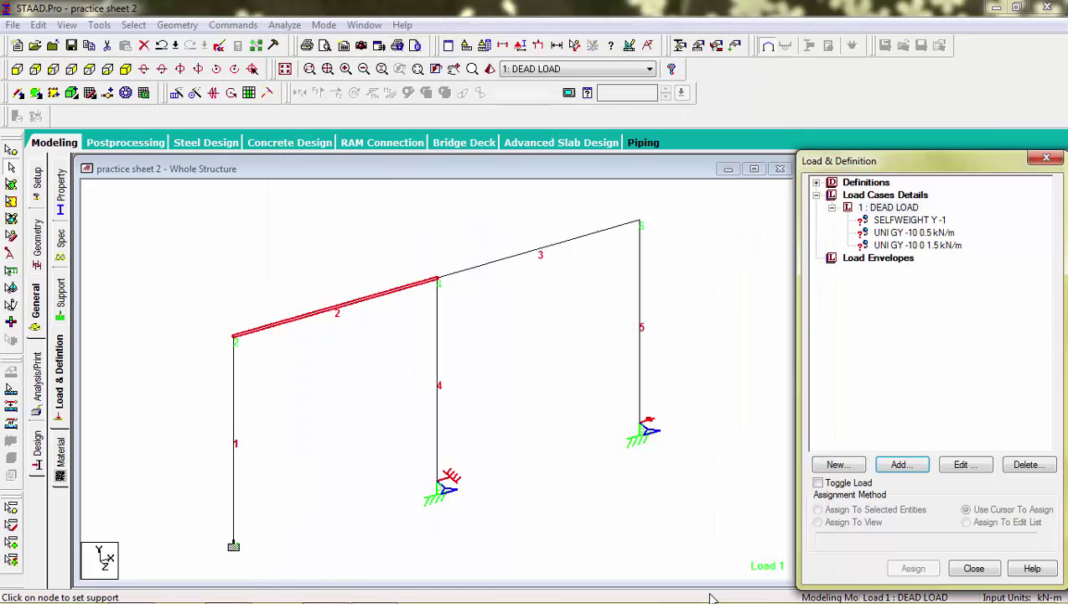
Assign the selfweight load to the whole structure with the Assign To View method.
{"action": "left_click", "coordinate": [922, 222]}
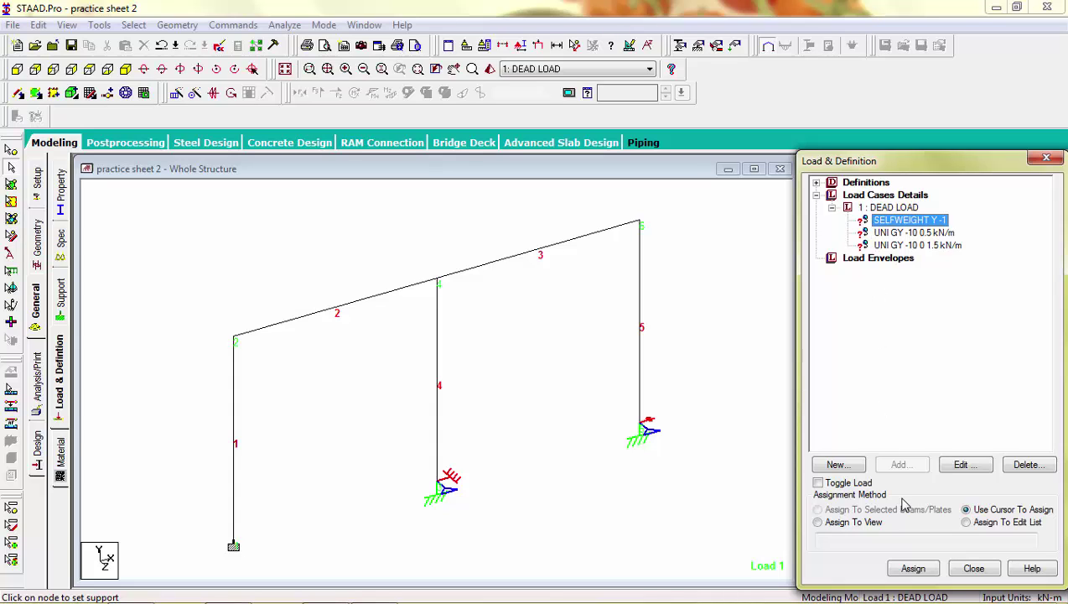
{"action": "left_click", "coordinate": [818, 523]}
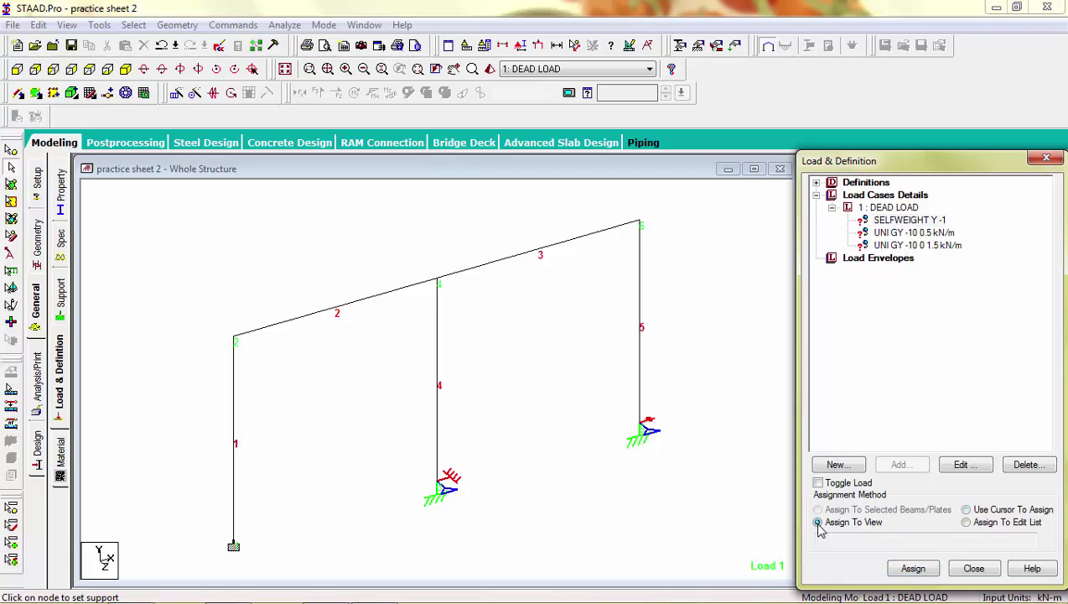
{"action": "left_click", "coordinate": [904, 571]}
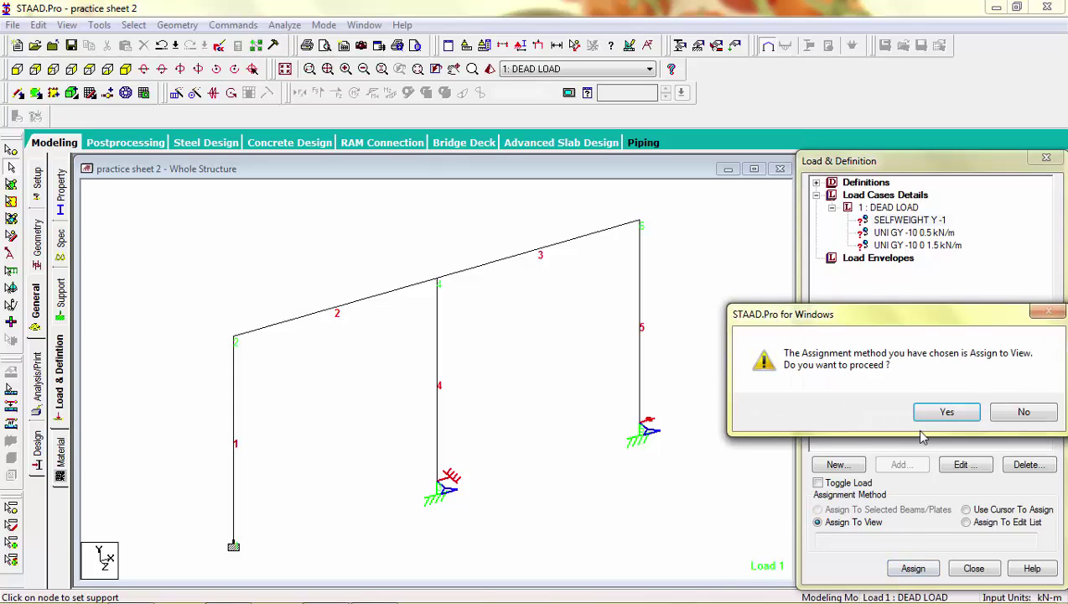
{"action": "left_click", "coordinate": [956, 412]}
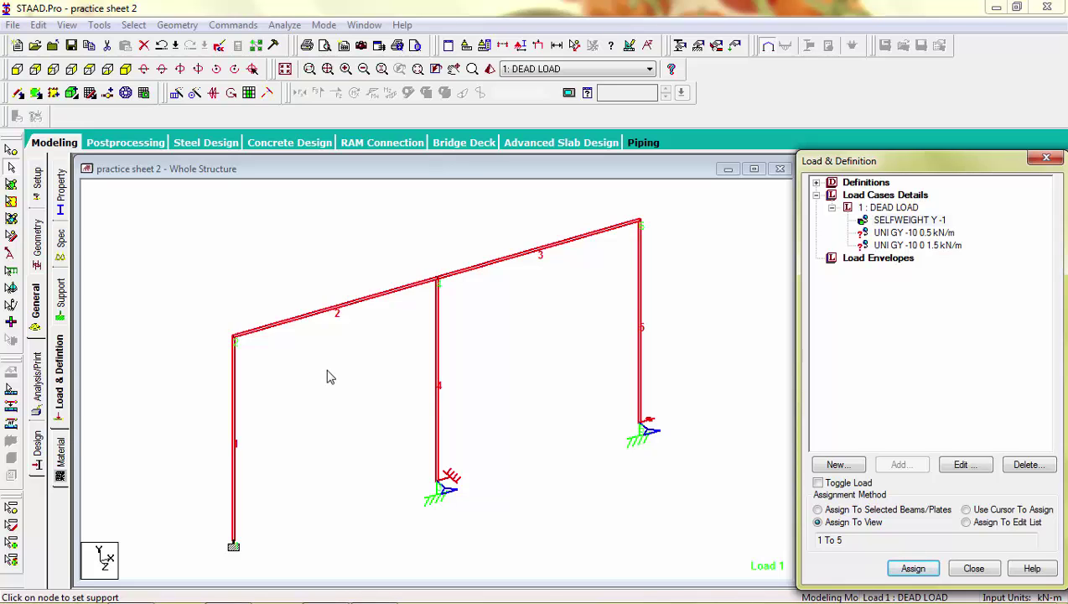
Assign the uniform load starting at 0.5 m to beam 2 and the one ending at 1.5 m to beam 3, using the cursor method.
{"action": "left_click", "coordinate": [907, 234]}
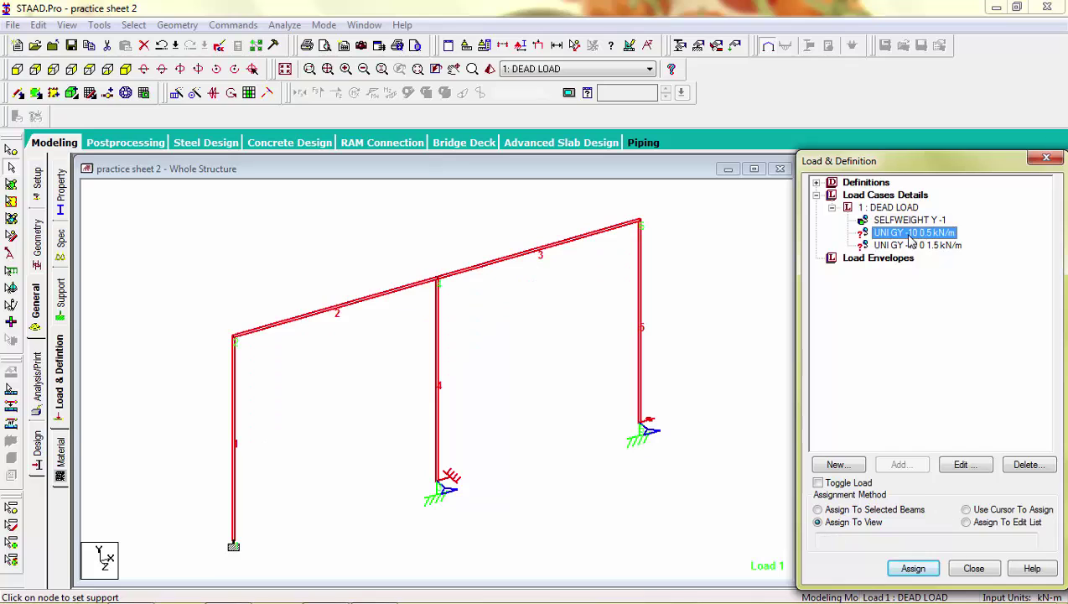
{"action": "left_click", "coordinate": [965, 509]}
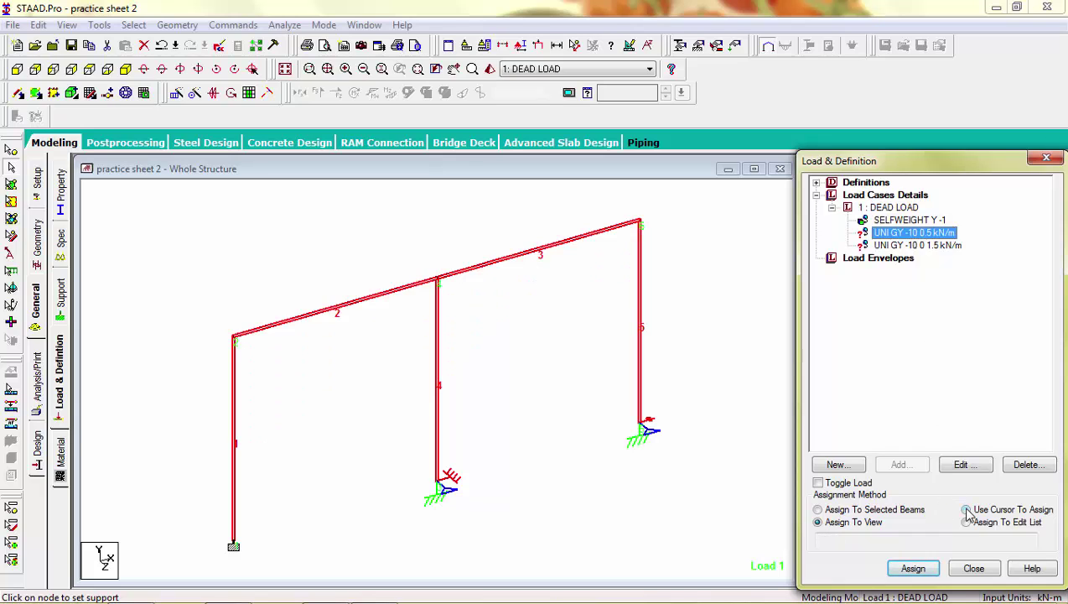
{"action": "left_click", "coordinate": [913, 568]}
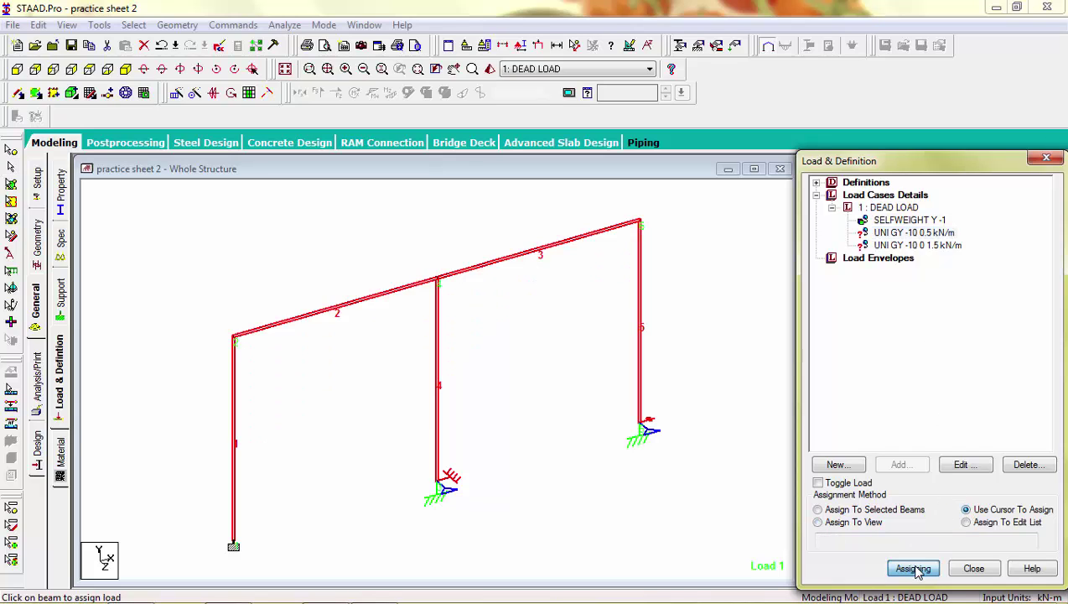
{"action": "left_click", "coordinate": [356, 312]}
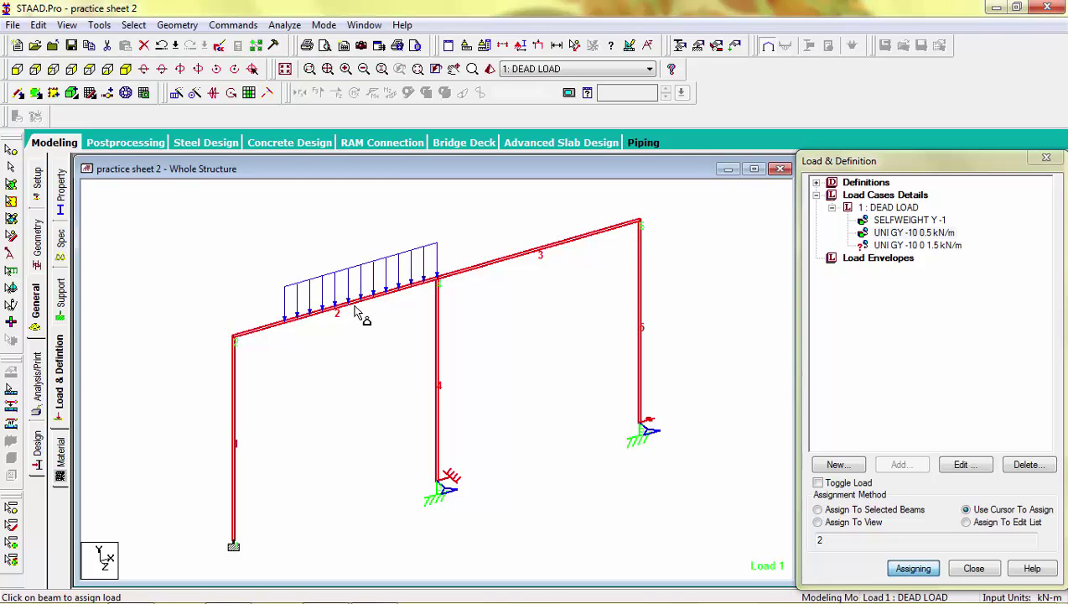
{"action": "left_click", "coordinate": [918, 245]}
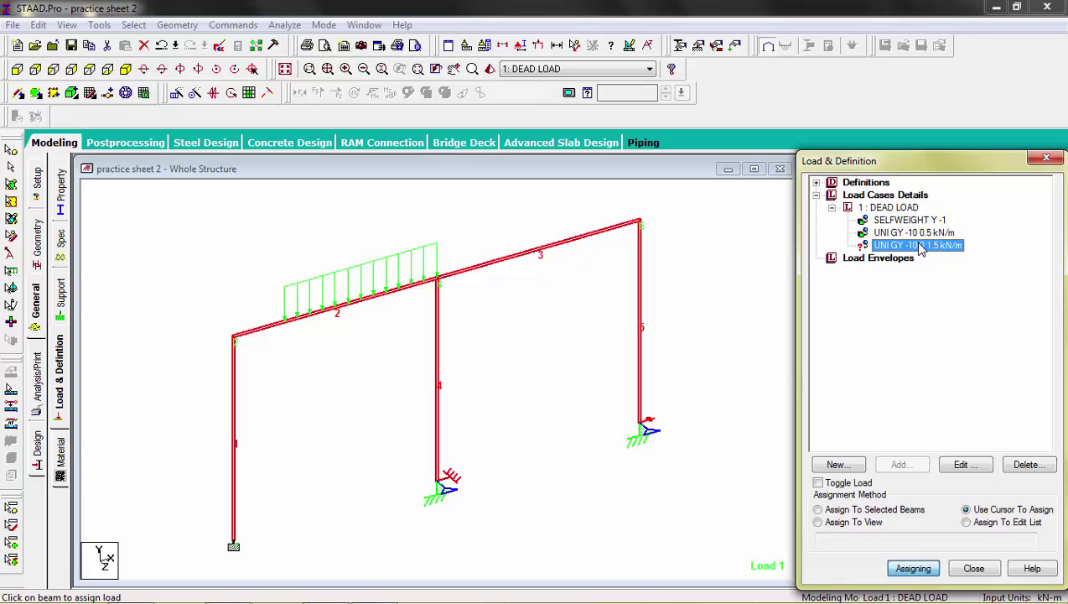
{"action": "left_click", "coordinate": [517, 265]}
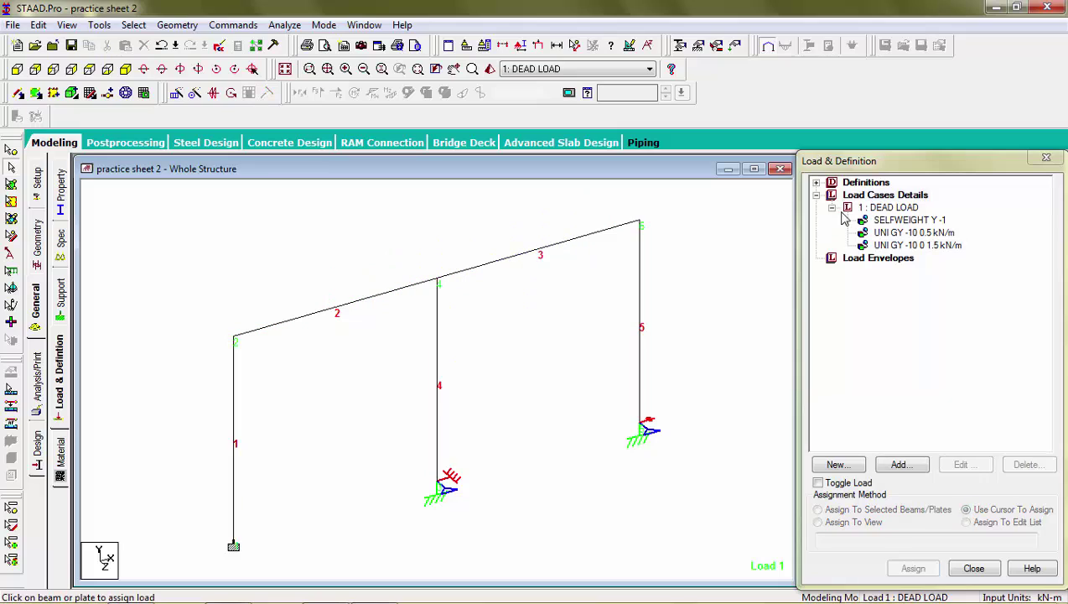
Review which members carry the selfweight and each uniform member load in the DEAD LOAD case.
{"action": "left_click", "coordinate": [877, 208]}
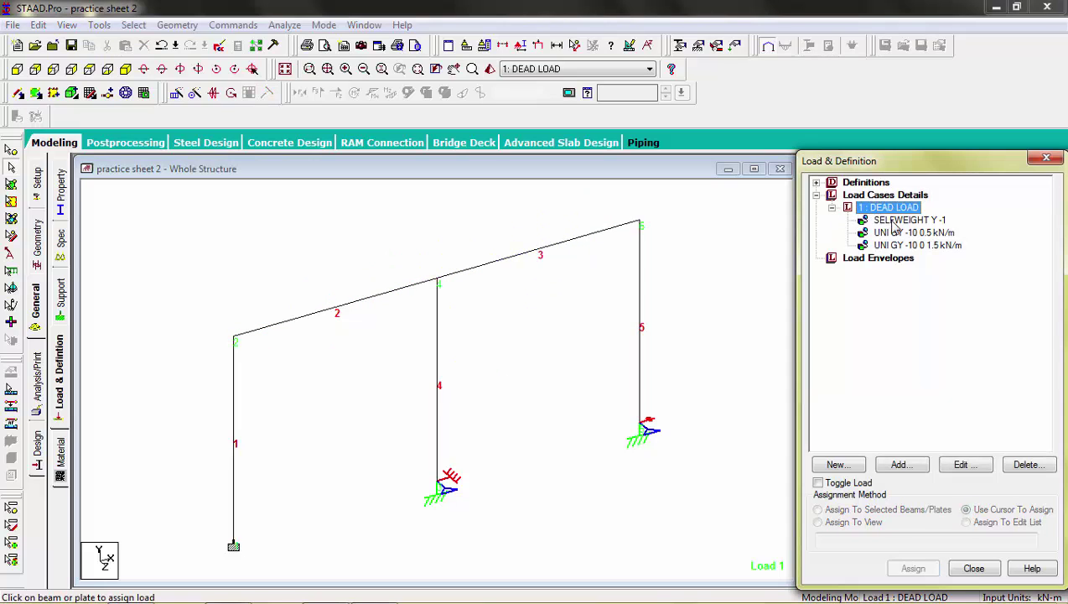
{"action": "left_click", "coordinate": [898, 220]}
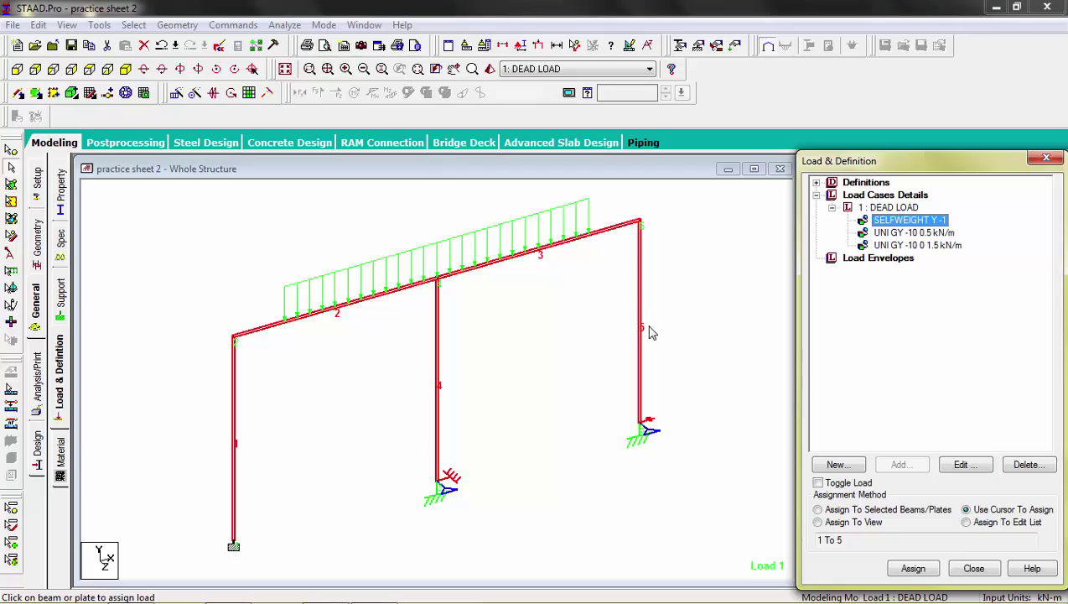
{"action": "left_click", "coordinate": [902, 234]}
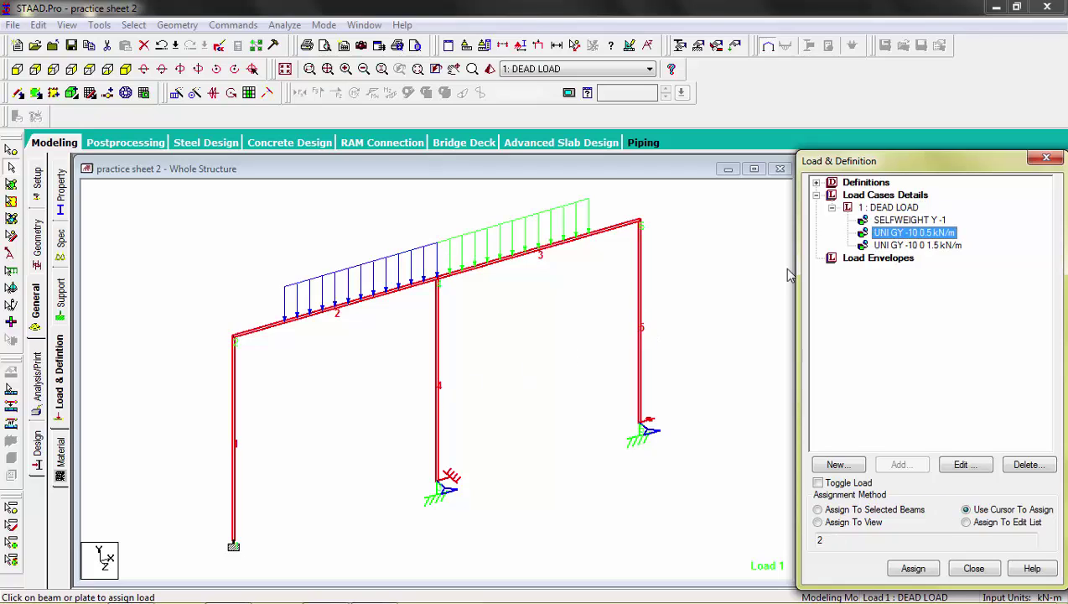
{"action": "left_click", "coordinate": [734, 278]}
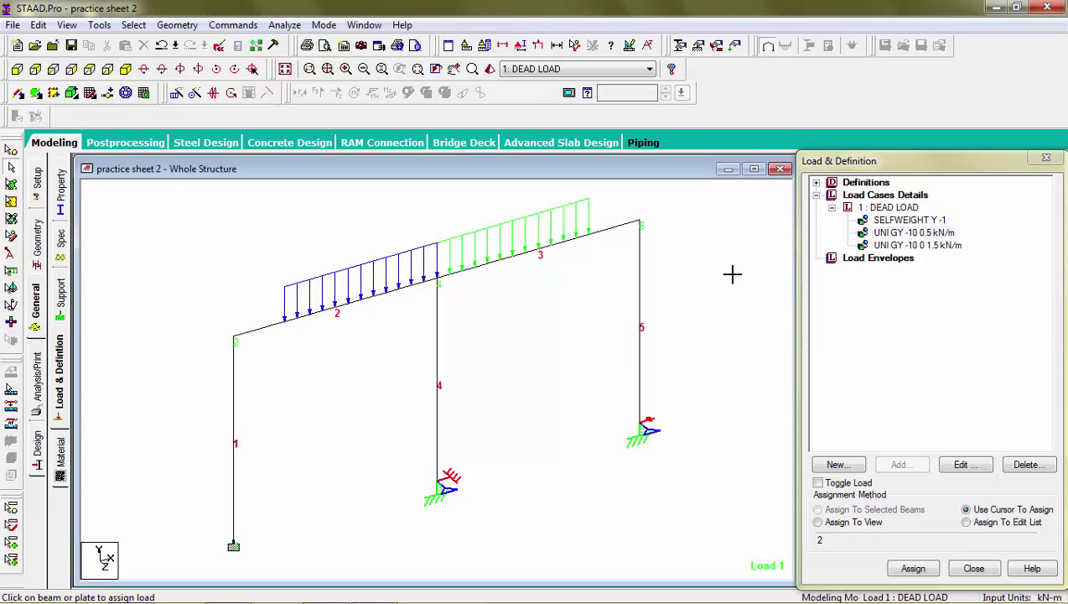
{"action": "left_click", "coordinate": [928, 234]}
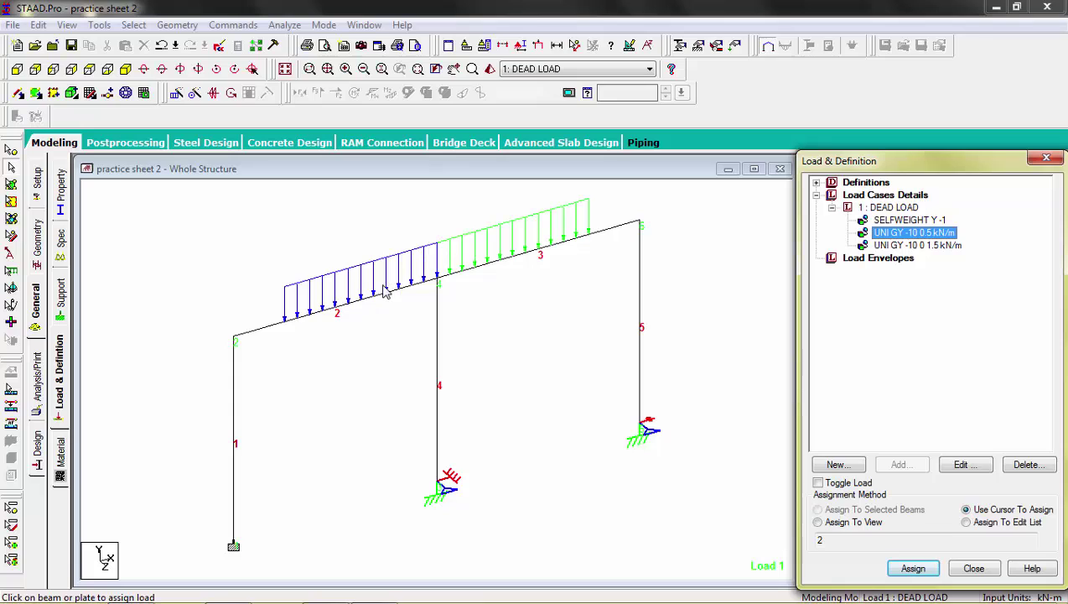
{"action": "left_click", "coordinate": [881, 245]}
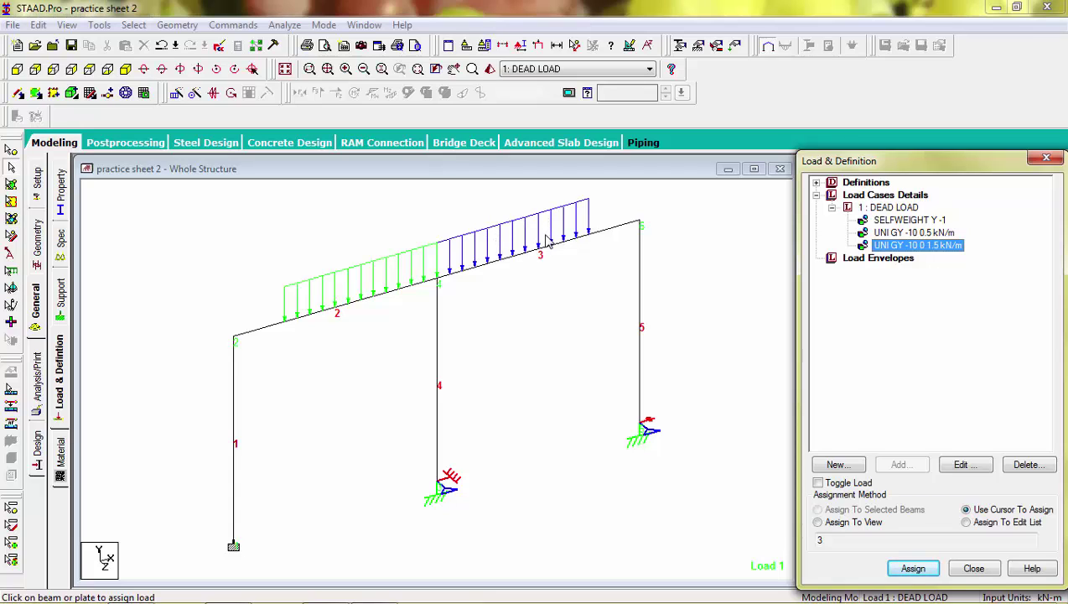
Review the job information, including client and reference, and the geometry's node coordinate and beam tables.
{"action": "left_click", "coordinate": [41, 193]}
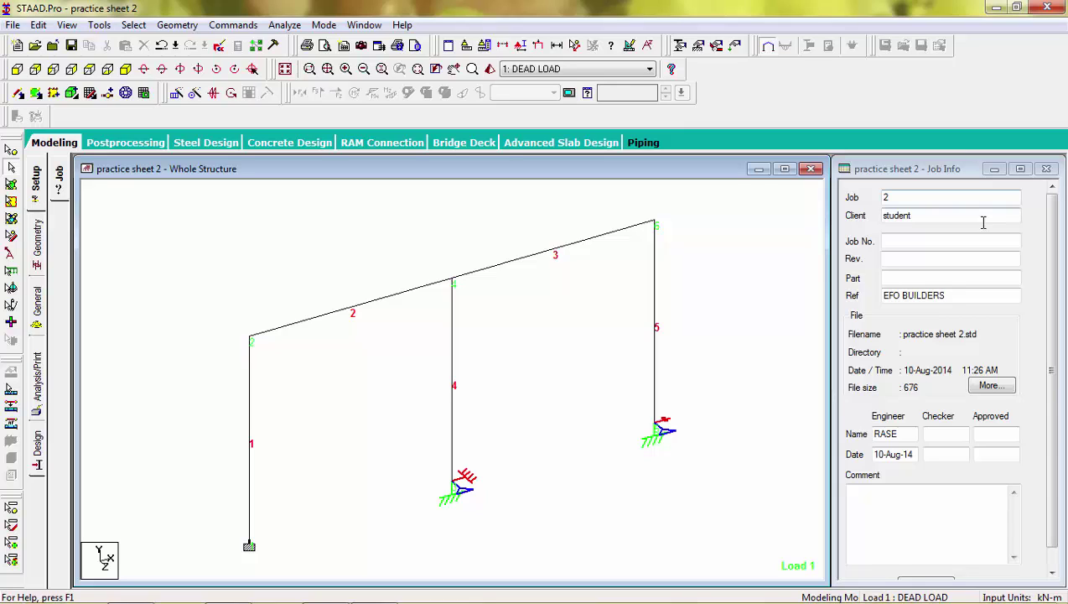
{"action": "left_click", "coordinate": [917, 214]}
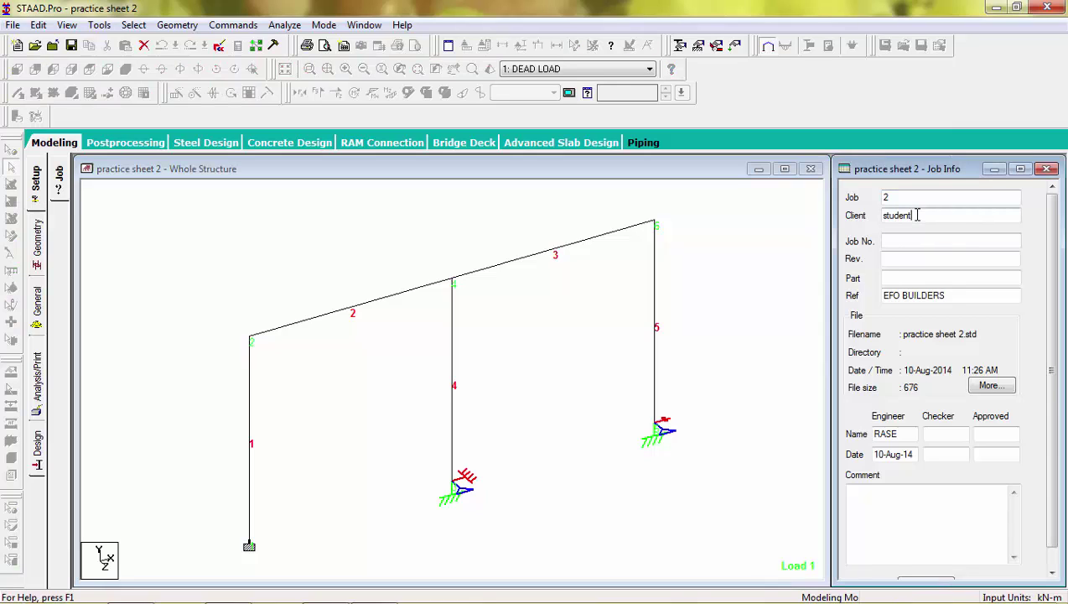
{"action": "left_click", "coordinate": [948, 296]}
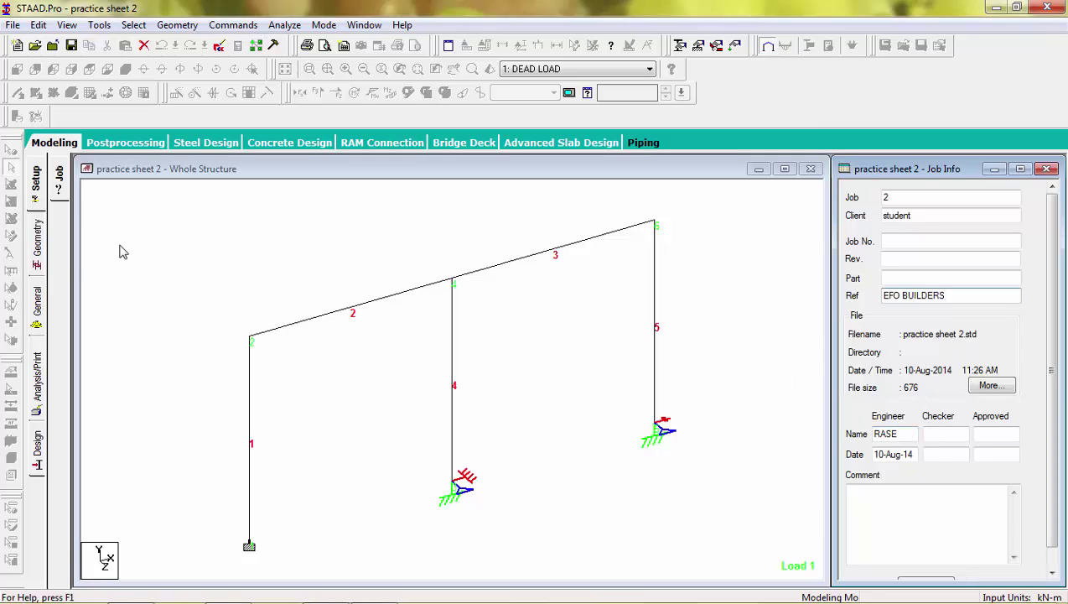
{"action": "left_click", "coordinate": [37, 243]}
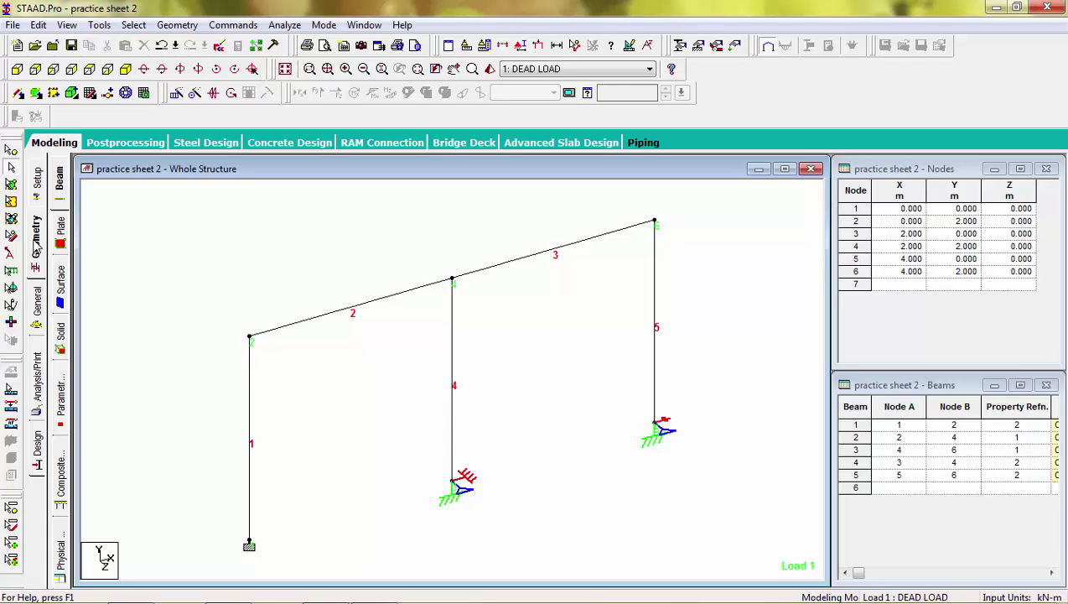
{"action": "left_click", "coordinate": [914, 211]}
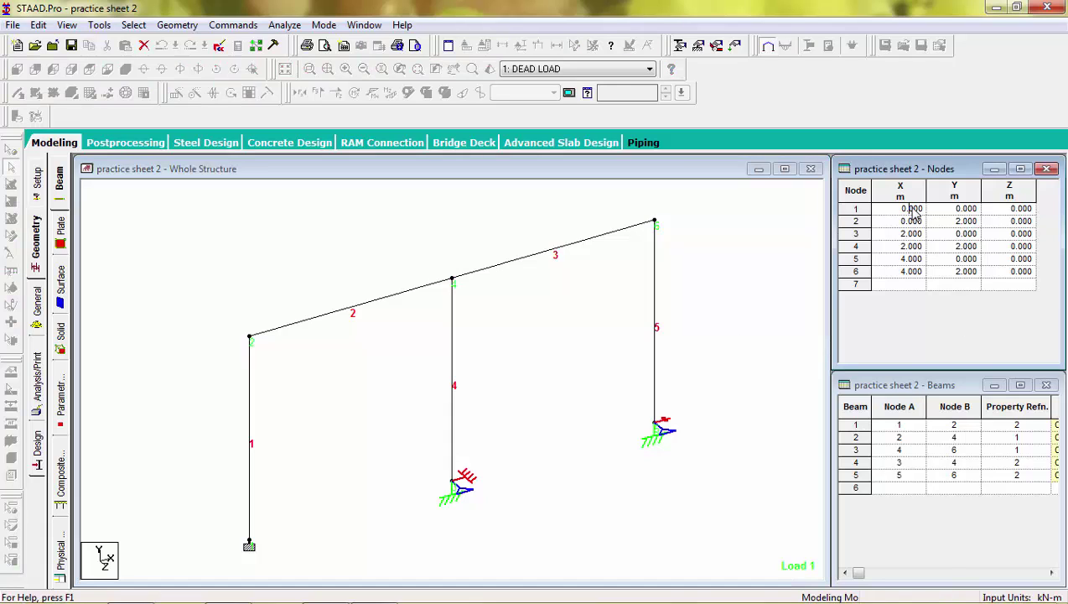
{"action": "left_click", "coordinate": [587, 184]}
{"action": "left_click", "coordinate": [26, 97]}
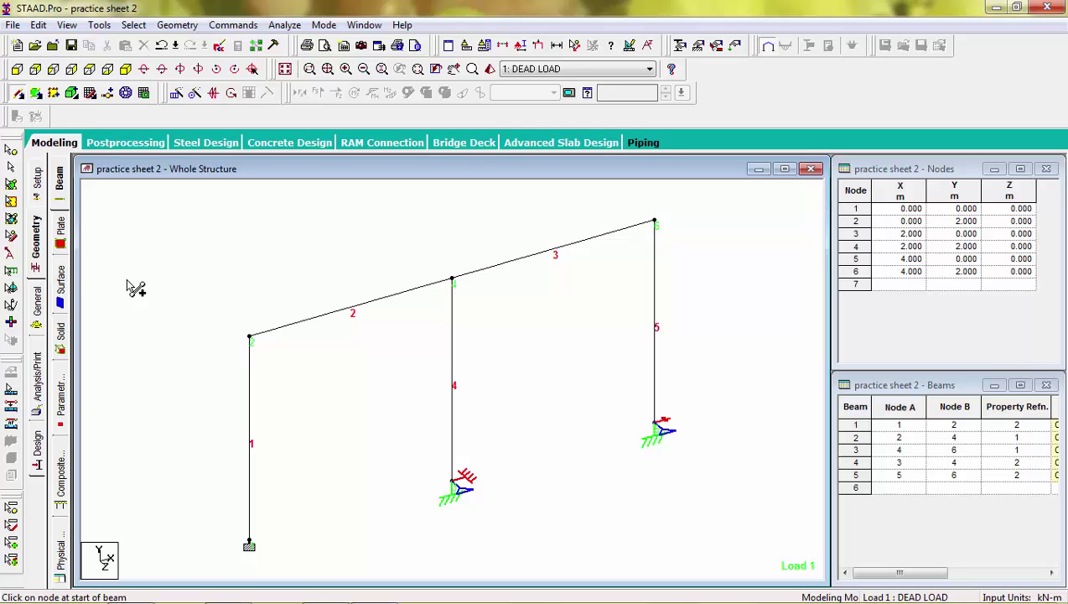
Review which members use the 0.12x0.12 and 0.20x0.20 concrete sections, and view the Rectangle property definition form.
{"action": "left_click", "coordinate": [37, 302]}
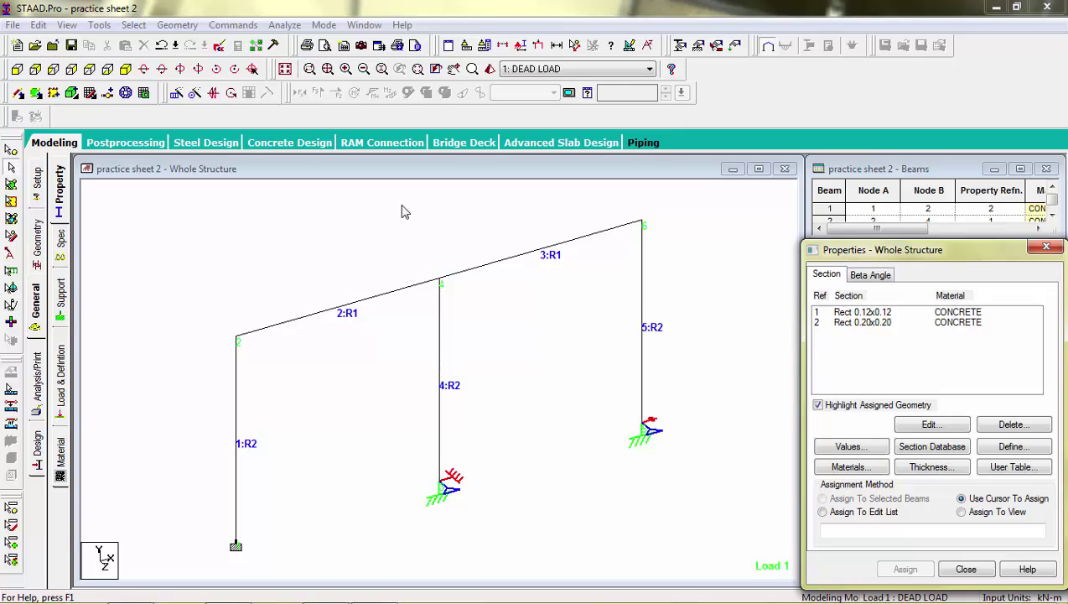
{"action": "left_click", "coordinate": [892, 314]}
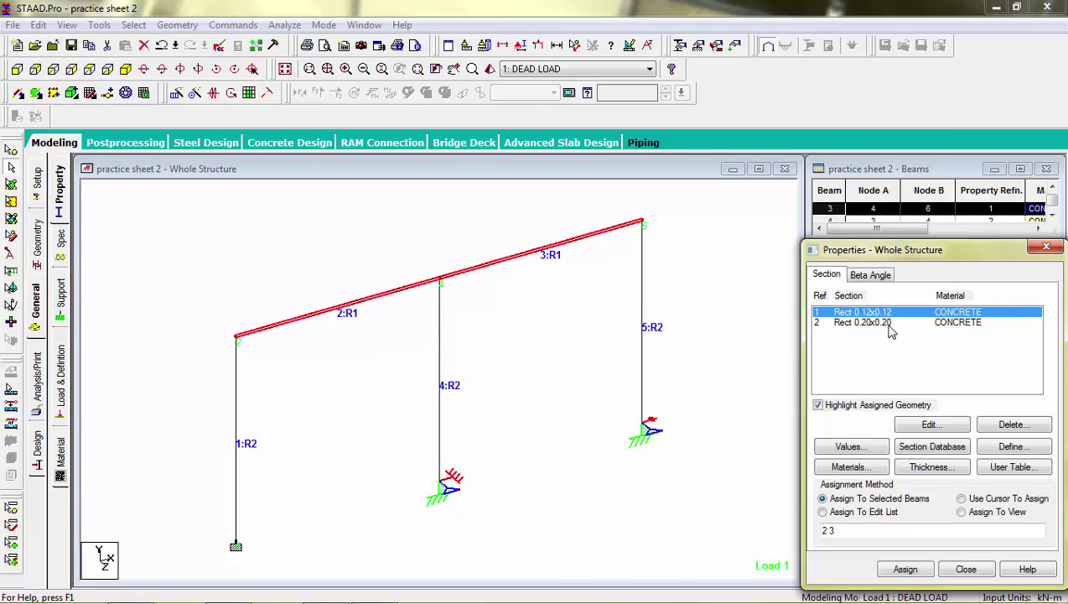
{"action": "left_click", "coordinate": [891, 324]}
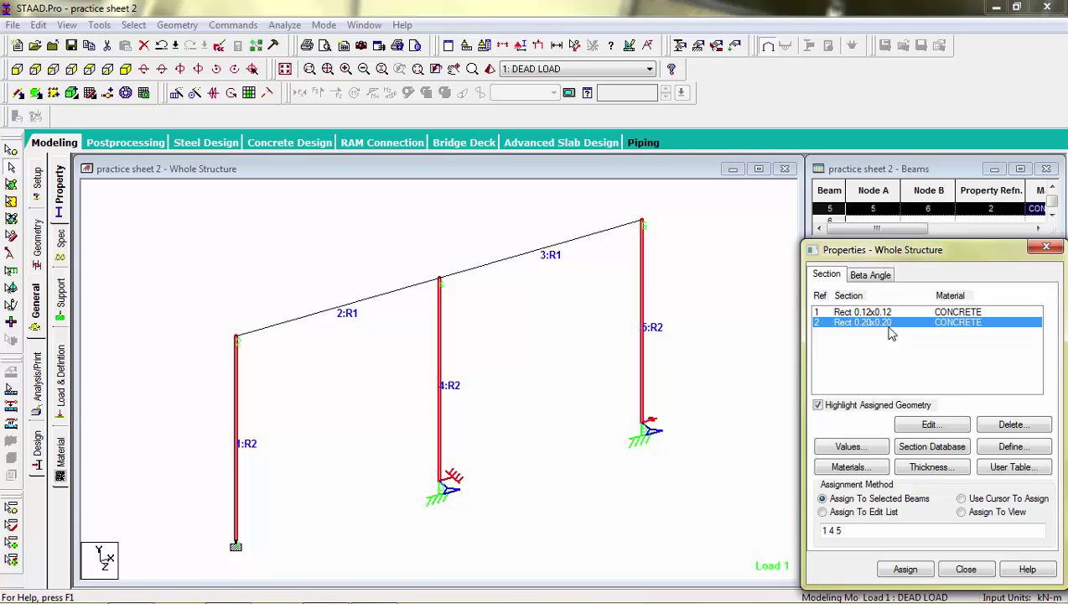
{"action": "left_click", "coordinate": [1025, 451]}
{"action": "left_click", "coordinate": [320, 186]}
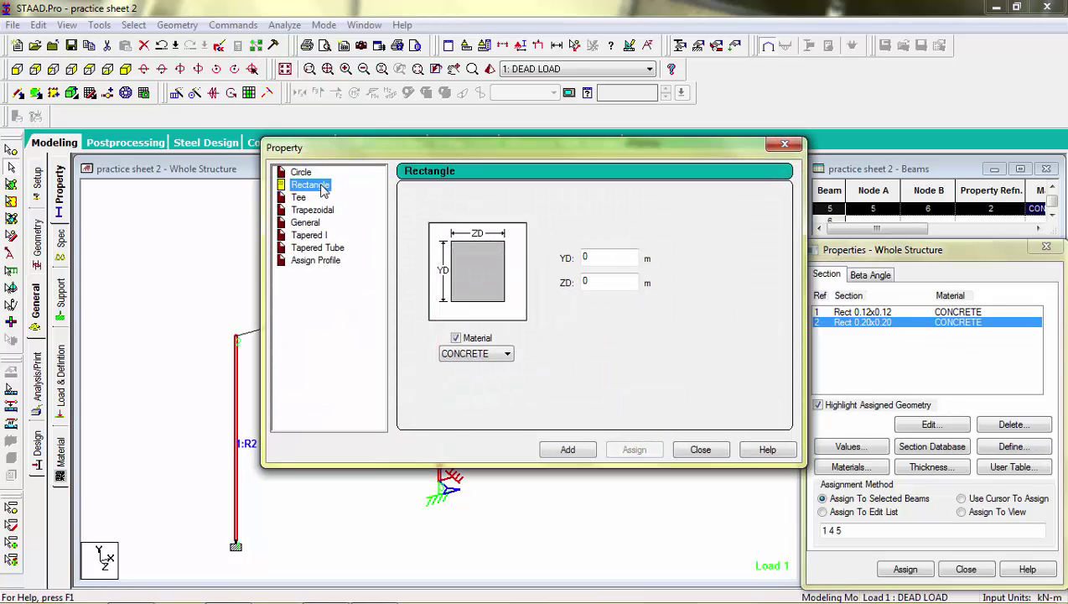
{"action": "left_click", "coordinate": [784, 145]}
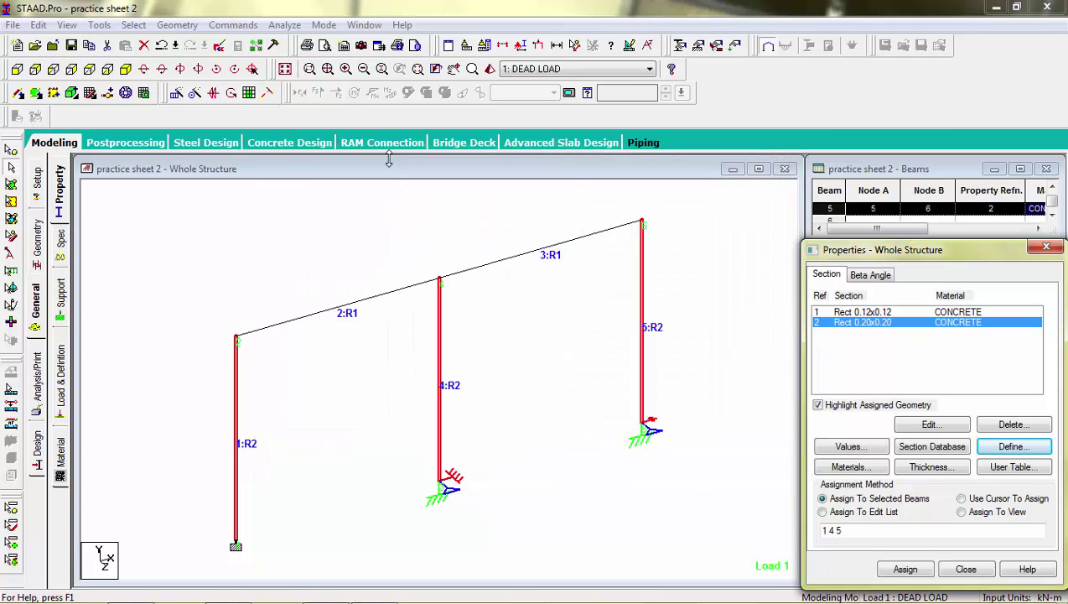
Check where Support 4 is assigned and re-examine the members carrying each load item of the DEAD LOAD case.
{"action": "left_click", "coordinate": [61, 294]}
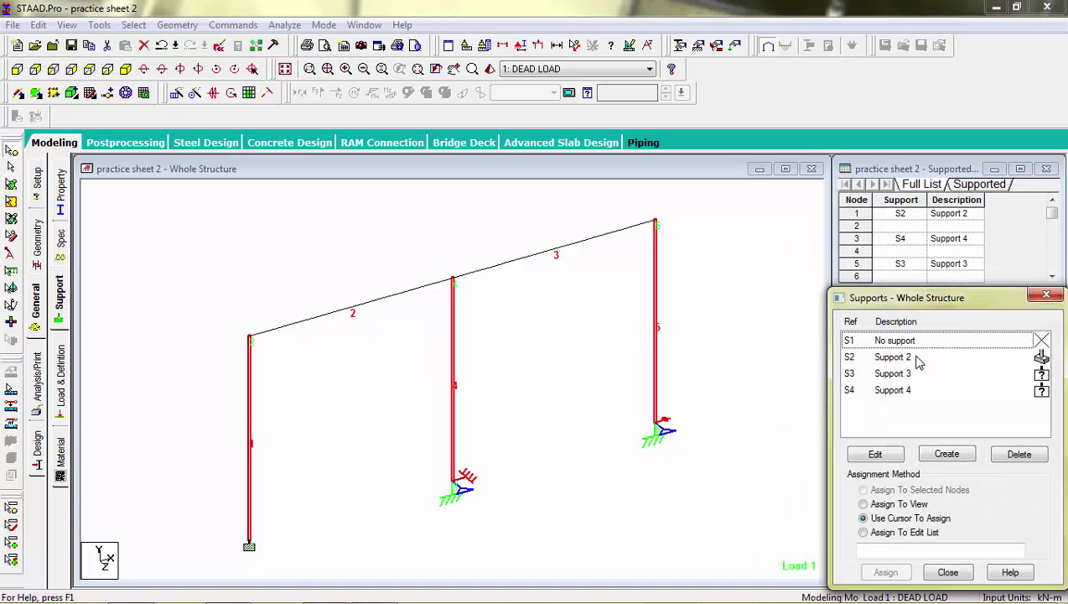
{"action": "left_click", "coordinate": [922, 388]}
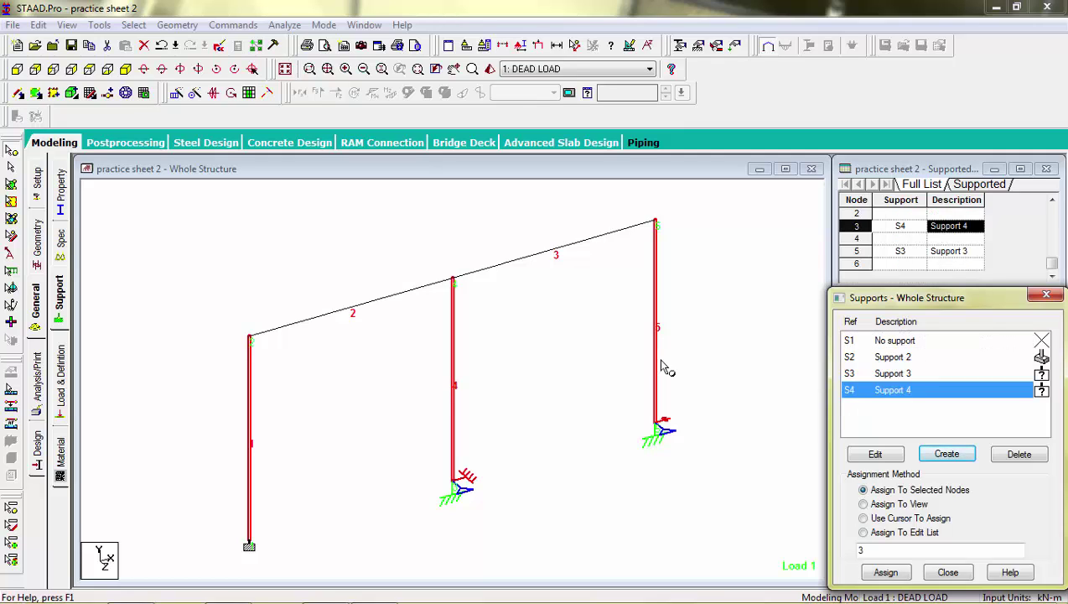
{"action": "left_click", "coordinate": [60, 407]}
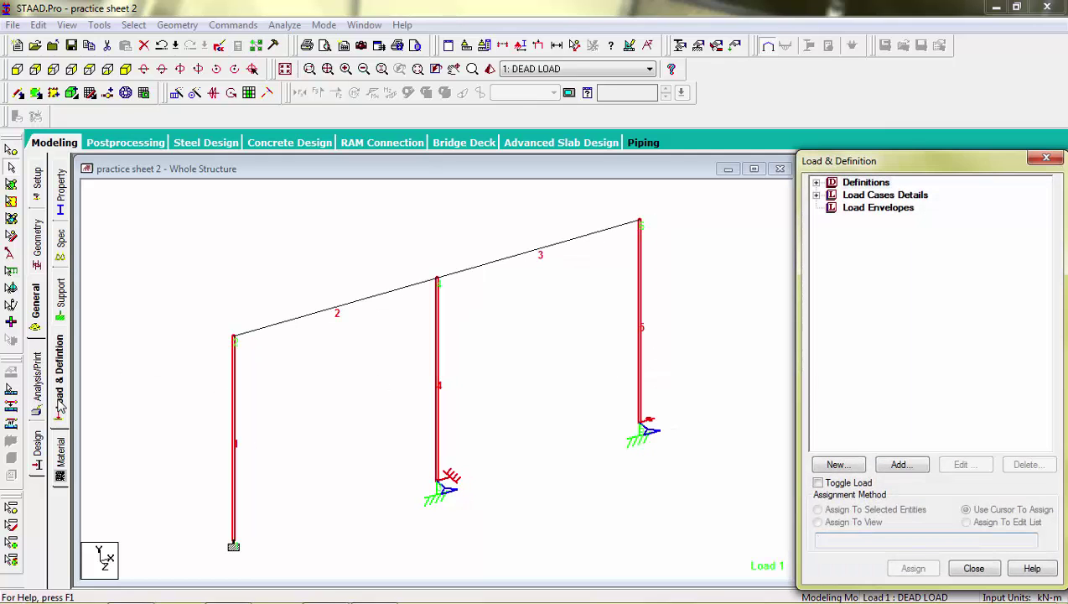
{"action": "left_click", "coordinate": [816, 194]}
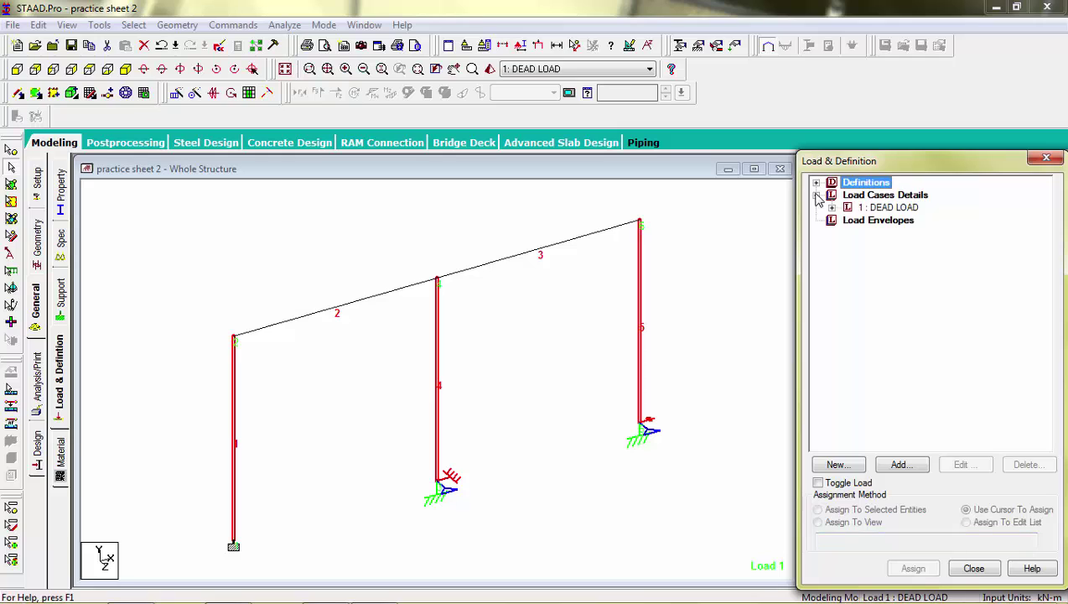
{"action": "left_click", "coordinate": [832, 207]}
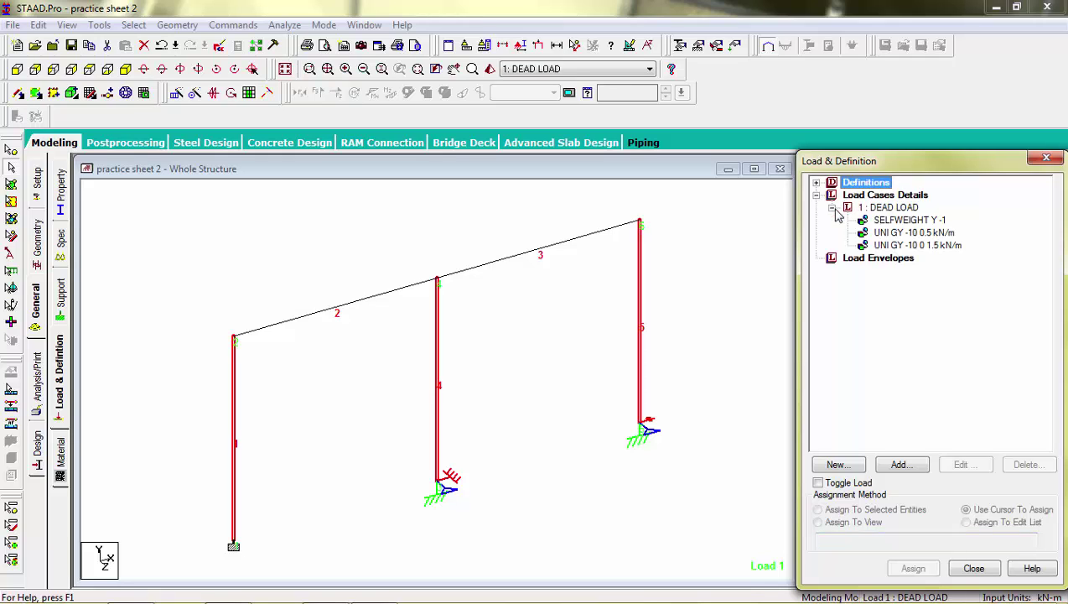
{"action": "left_click", "coordinate": [878, 208]}
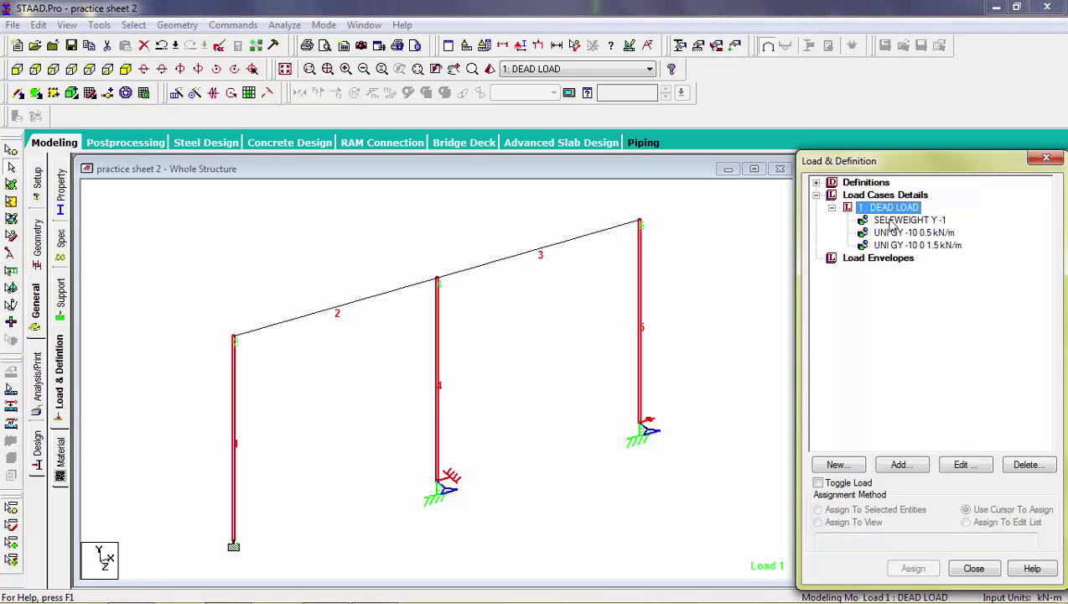
{"action": "left_click", "coordinate": [887, 221]}
{"action": "left_click", "coordinate": [904, 233]}
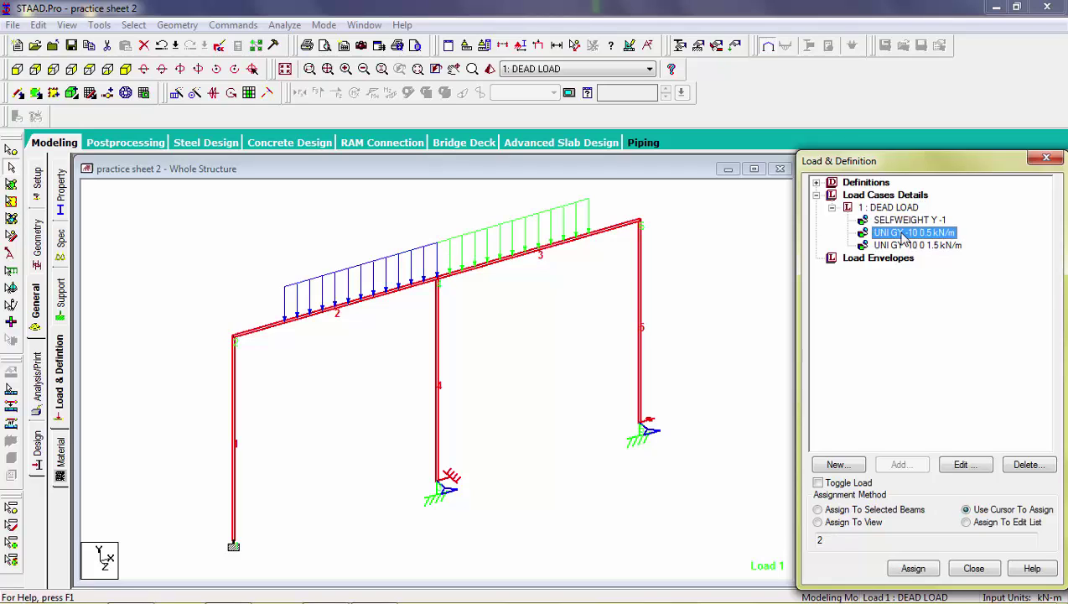
{"action": "left_click", "coordinate": [904, 245]}
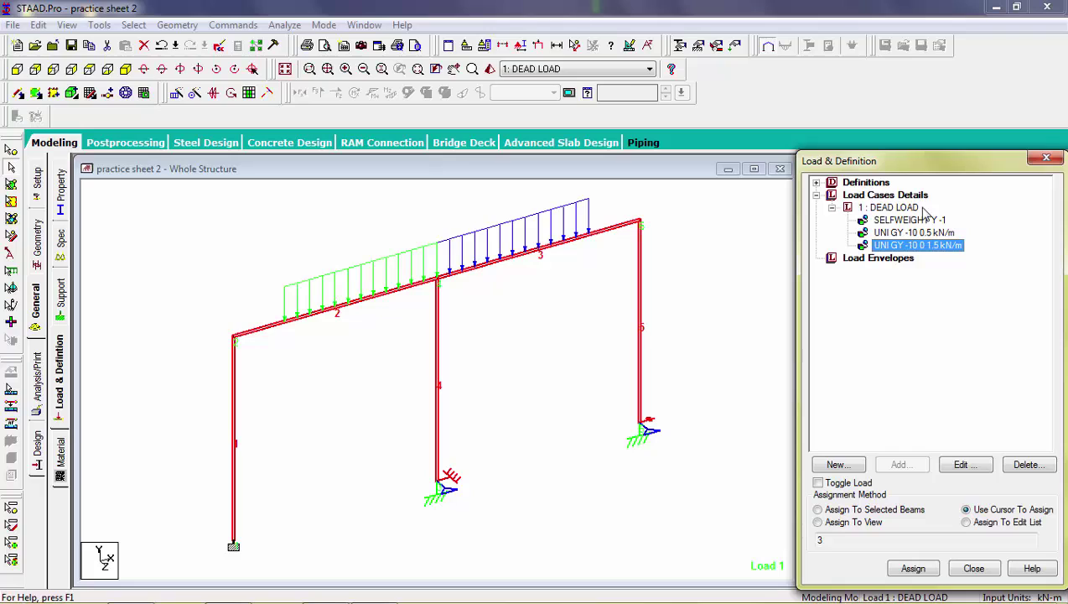
{"action": "left_click", "coordinate": [922, 220]}
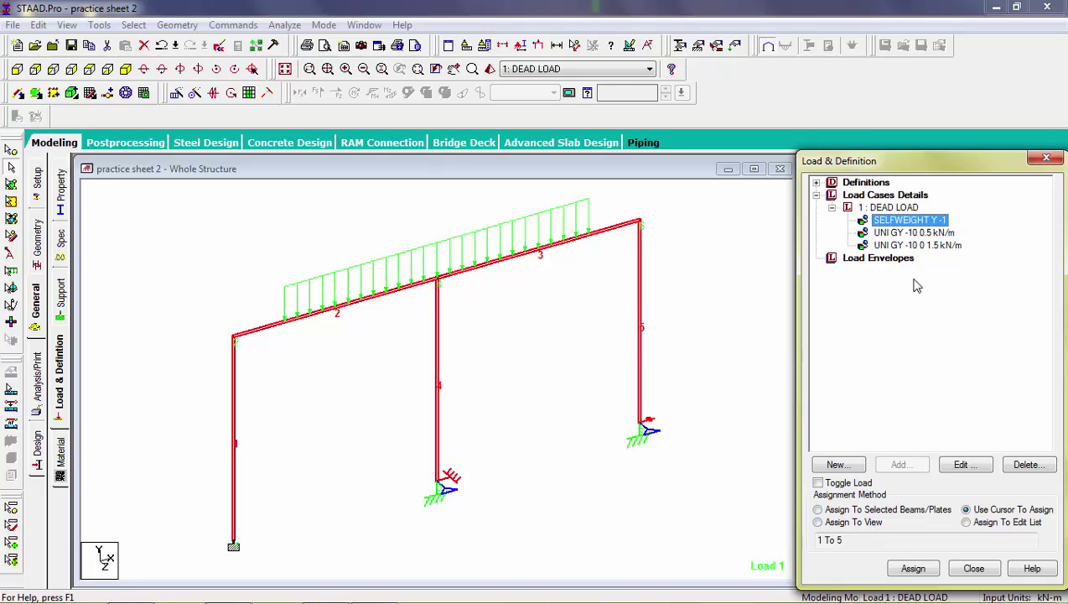
Inspect the force, direction and d1 to d3 distances of the uniform load on beam 2 without changing them.
{"action": "left_click", "coordinate": [930, 234]}
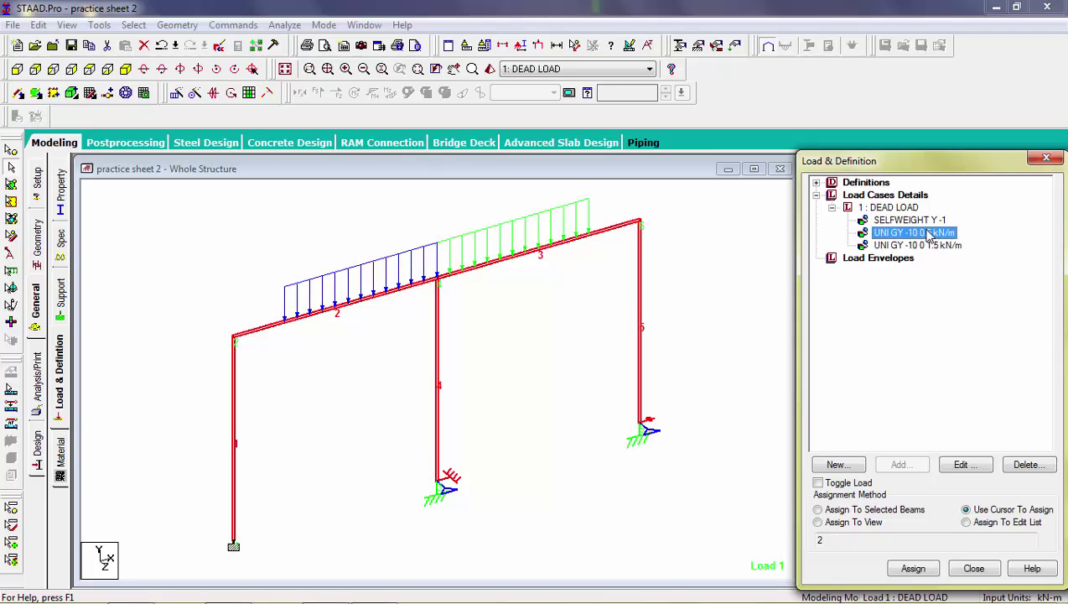
{"action": "double_click", "coordinate": [929, 234]}
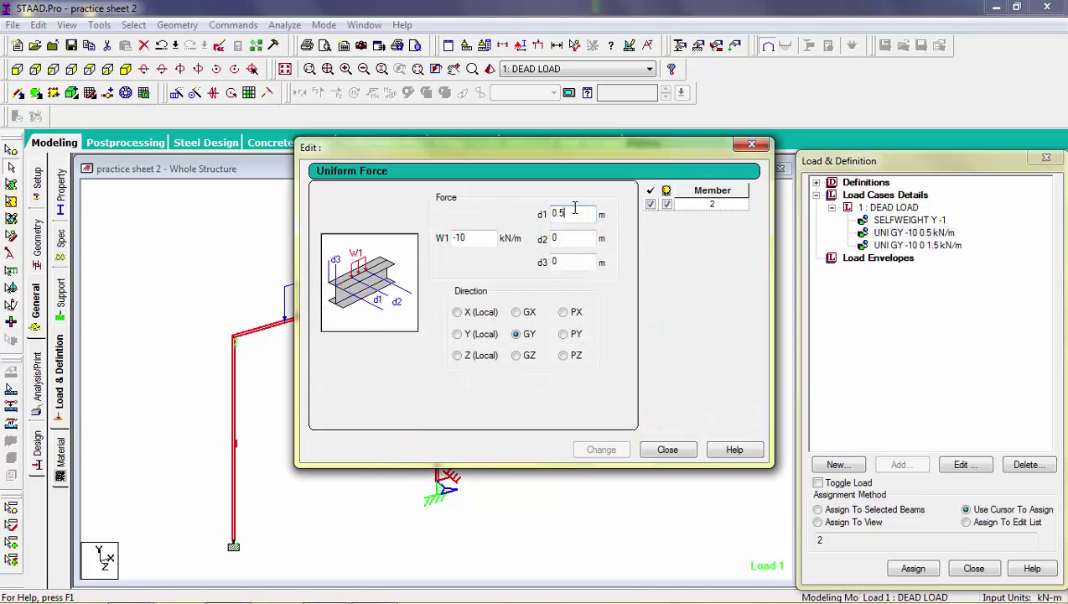
{"action": "left_click", "coordinate": [575, 261]}
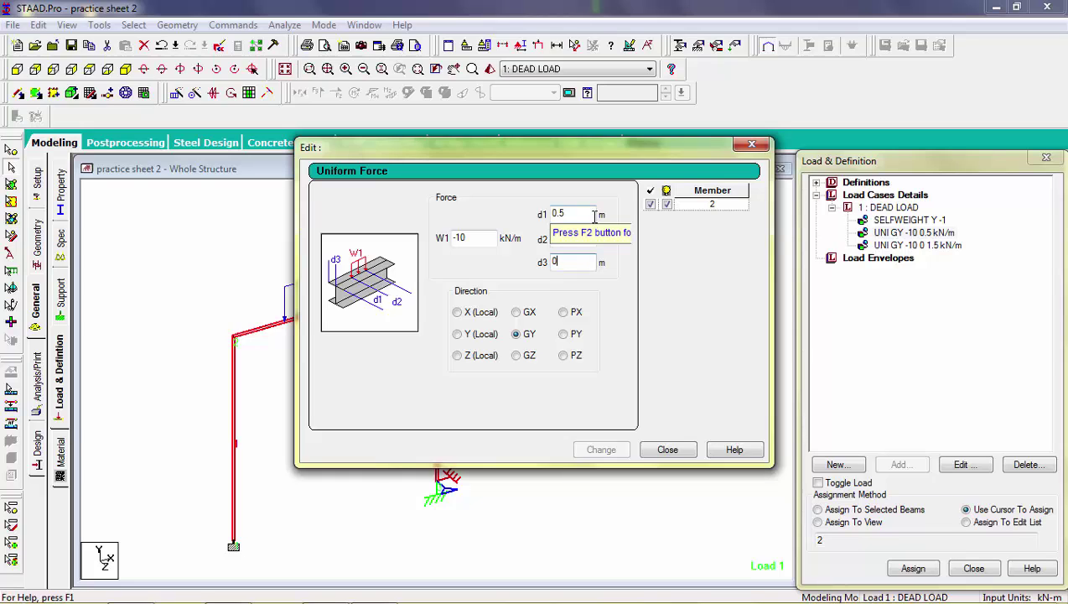
{"action": "left_click", "coordinate": [751, 145]}
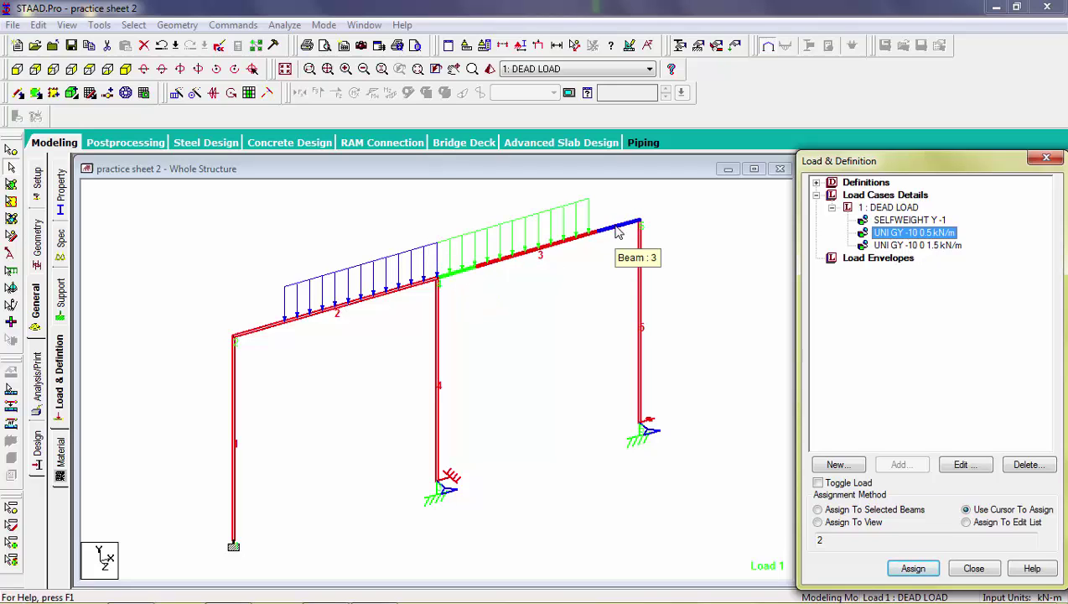
Add a Perform Analysis command with the No Print option and close the analysis commands dialog.
{"action": "left_click", "coordinate": [37, 386]}
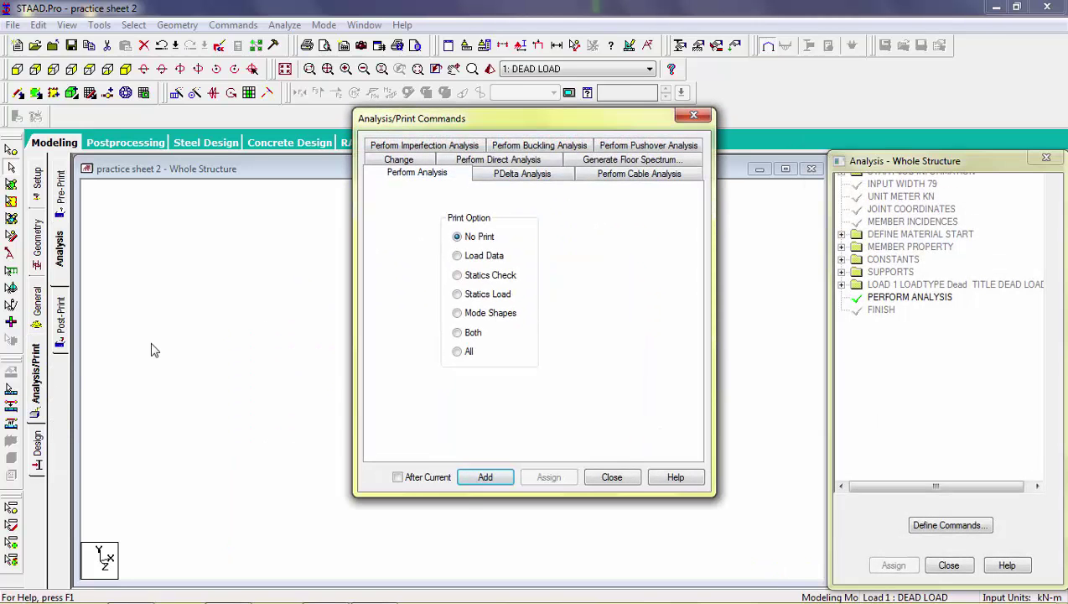
{"action": "left_click", "coordinate": [484, 477]}
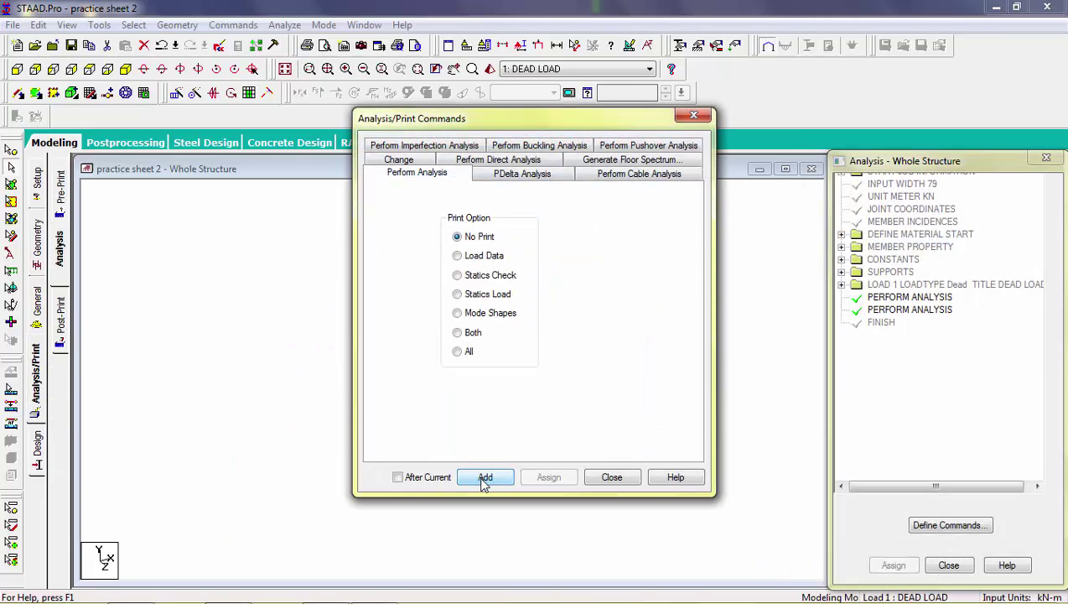
{"action": "left_click", "coordinate": [613, 477]}
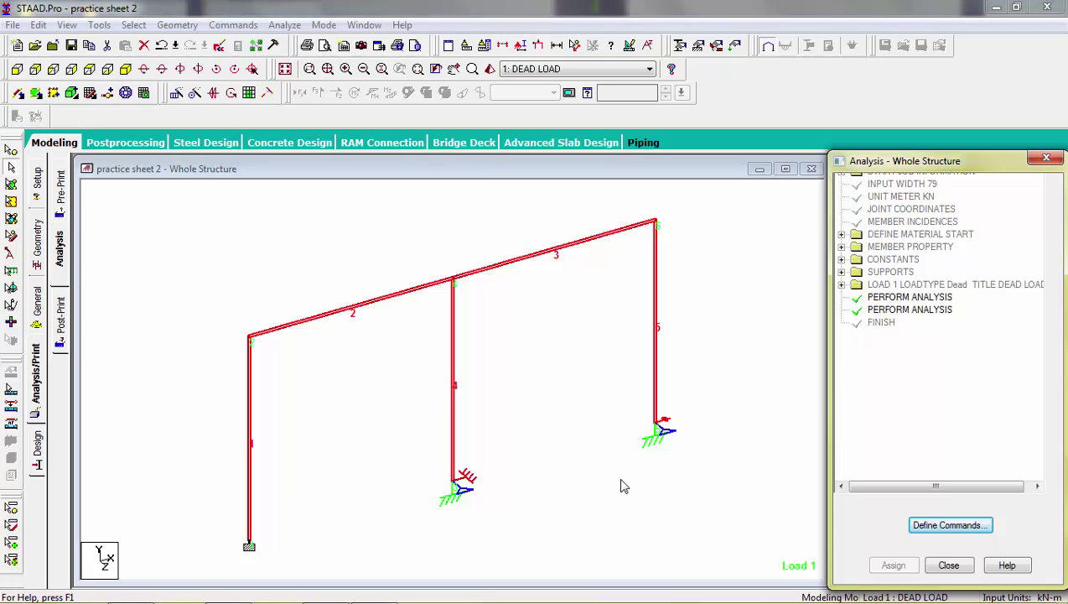
Delete the duplicate Perform Analysis command from the analysis command list.
{"action": "left_click", "coordinate": [917, 311]}
{"action": "left_click", "coordinate": [920, 298]}
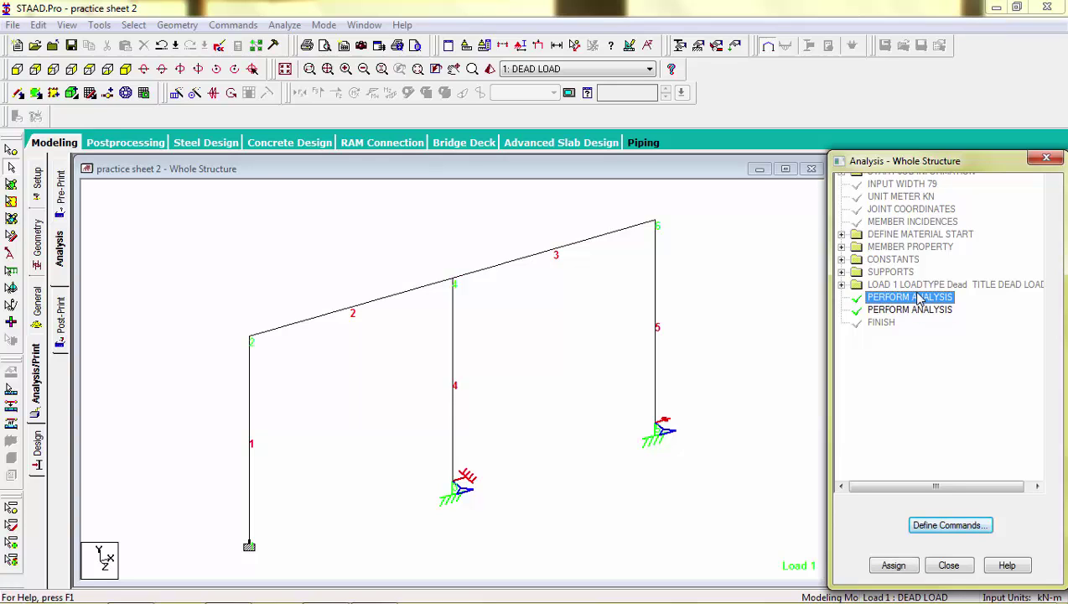
{"action": "right_click", "coordinate": [920, 299]}
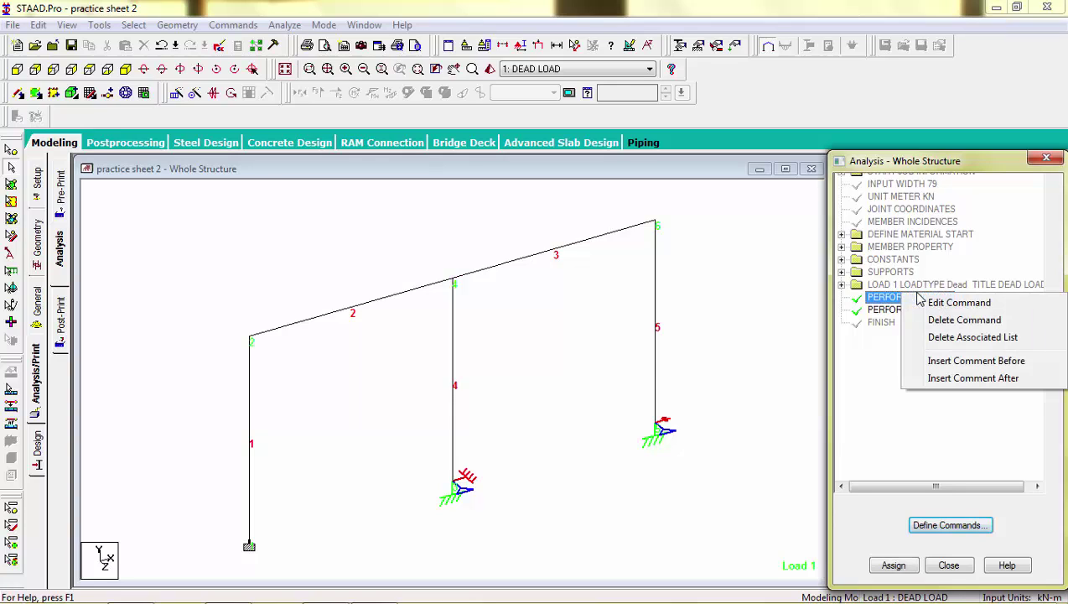
{"action": "left_click", "coordinate": [950, 322]}
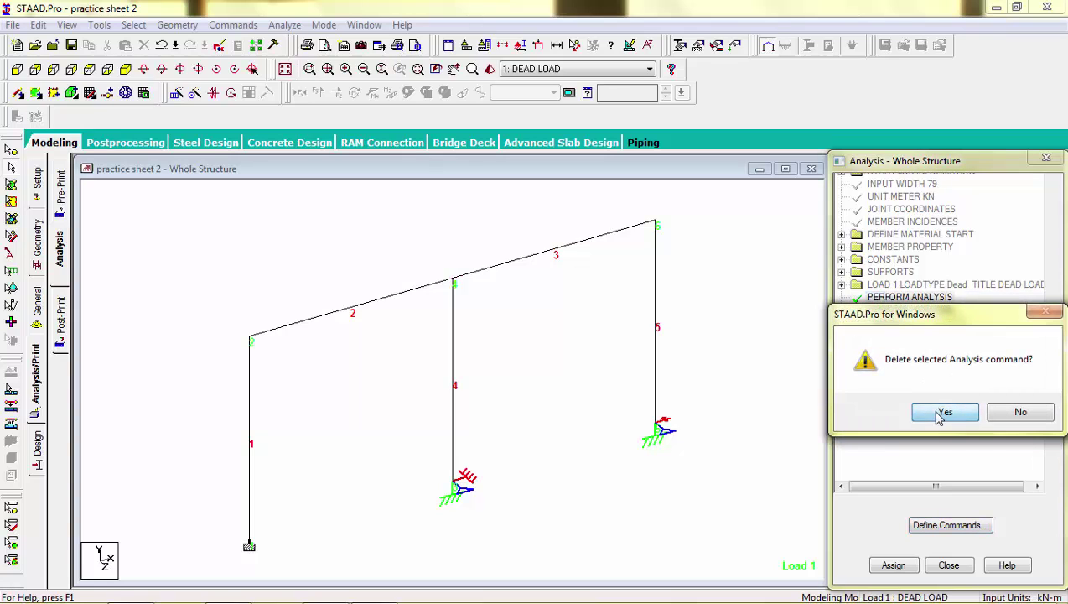
{"action": "left_click", "coordinate": [941, 415]}
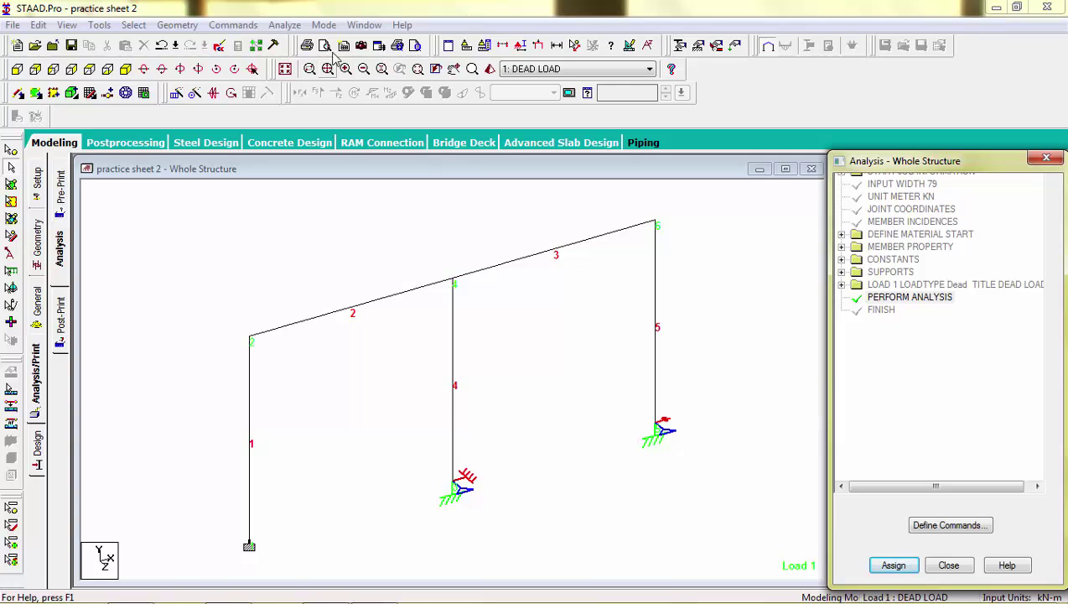
Run the analysis, saving the modified structure first.
{"action": "left_click", "coordinate": [299, 29]}
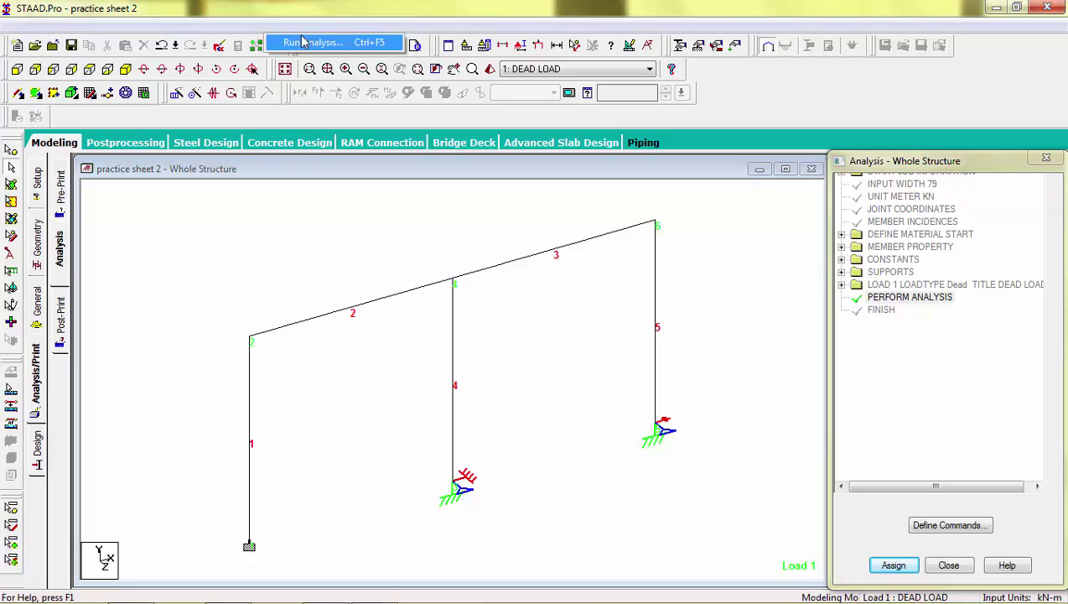
{"action": "left_click", "coordinate": [302, 42]}
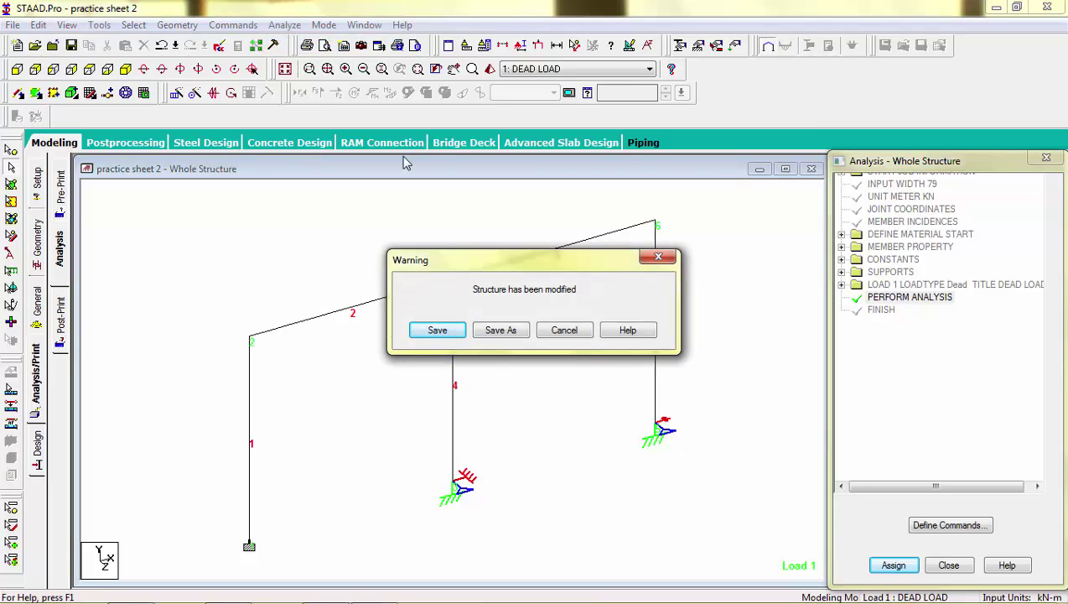
{"action": "left_click", "coordinate": [437, 331]}
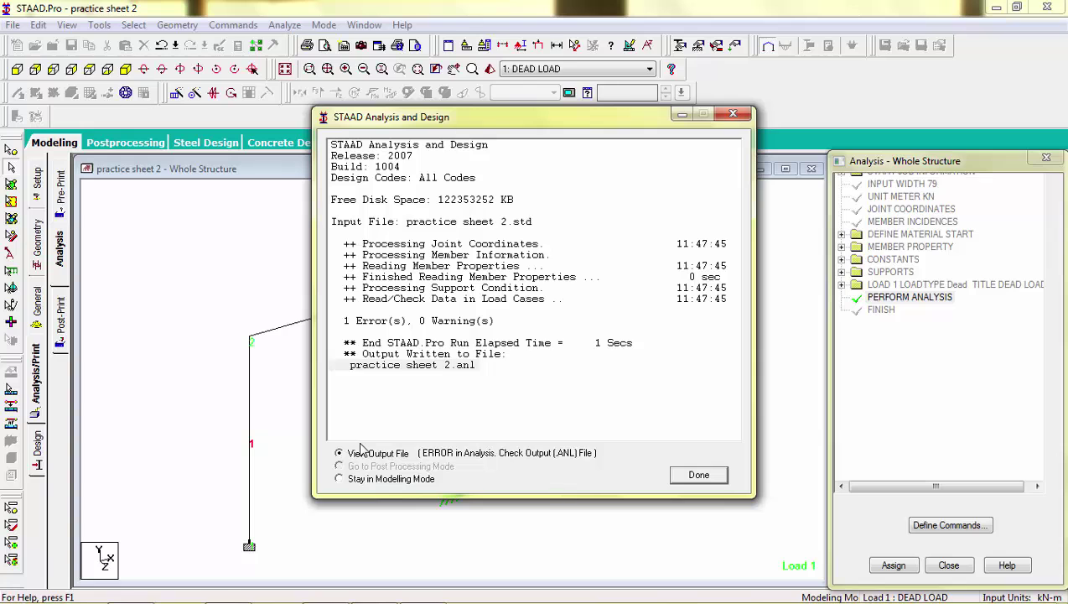
View the analysis output file, go to its listed error message, and close the output viewer.
{"action": "left_click", "coordinate": [695, 474]}
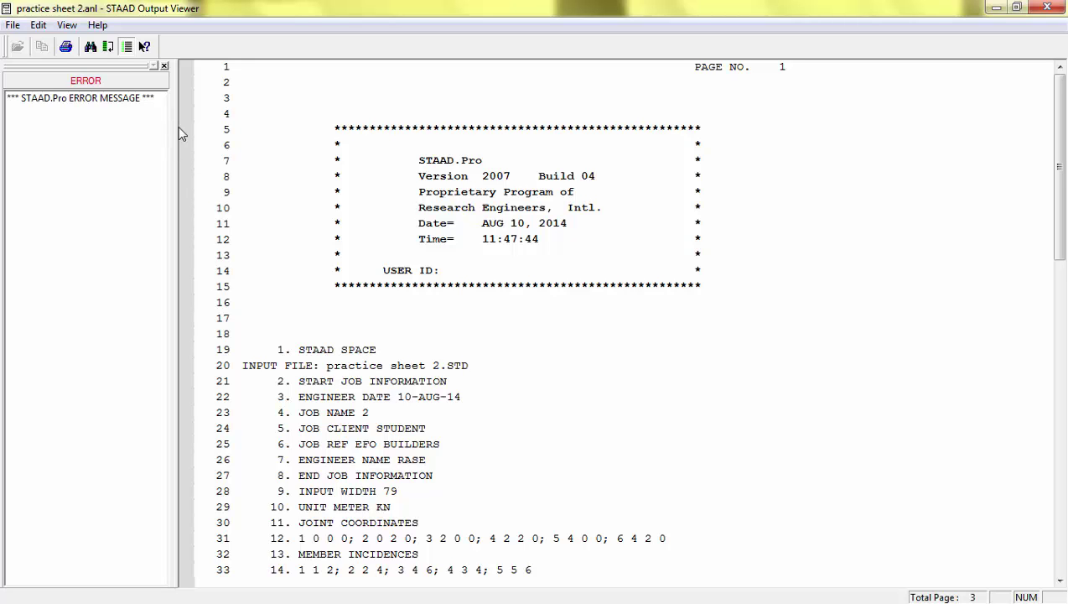
{"action": "left_click", "coordinate": [130, 99]}
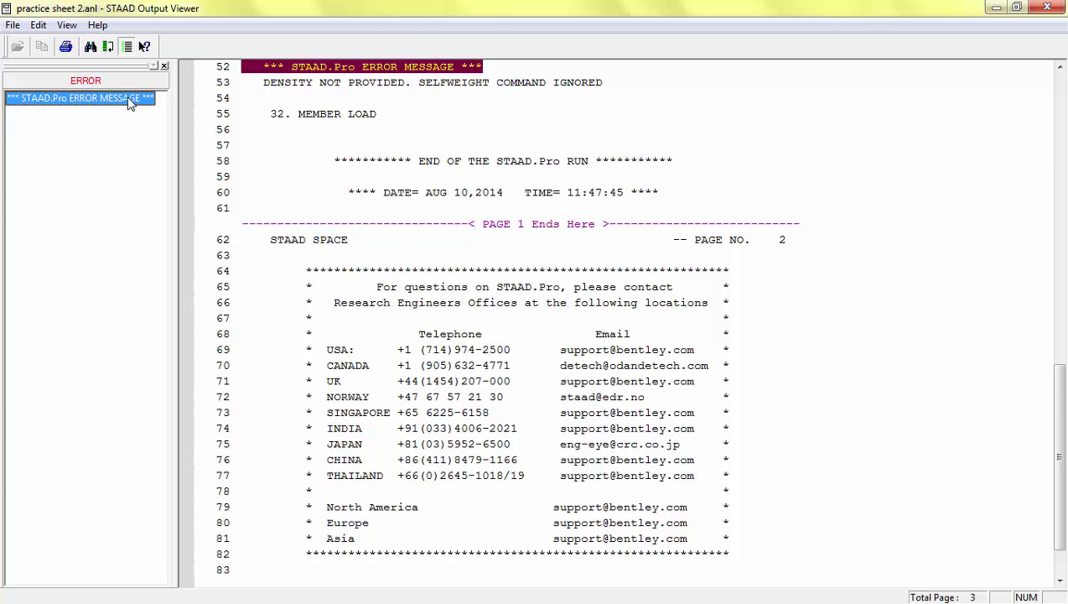
{"action": "left_click", "coordinate": [1048, 8]}
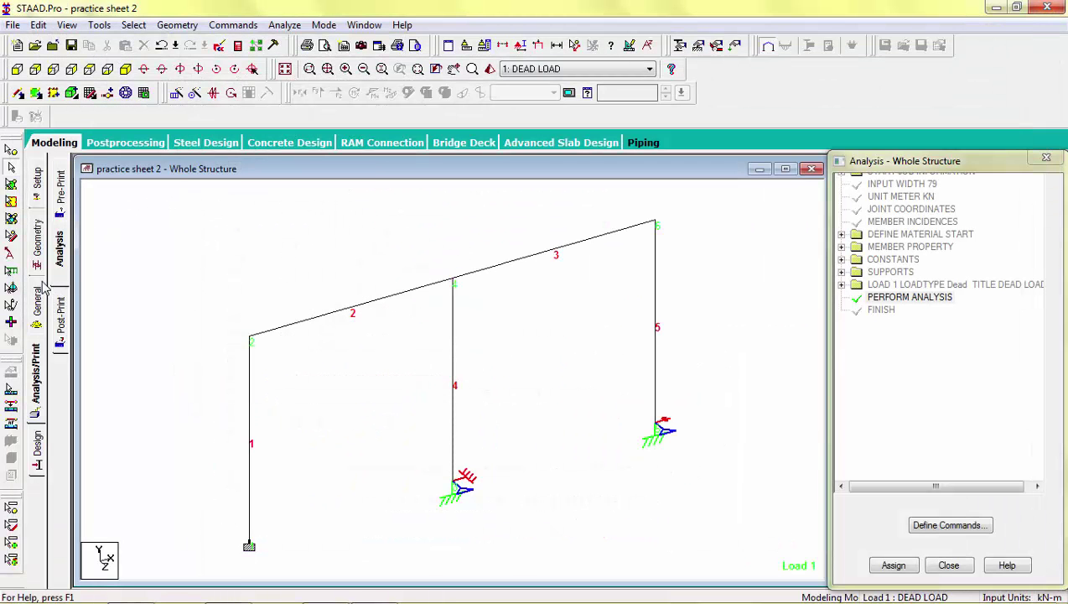
Review the geometry tables, supports and members using each concrete section, and briefly reopen the analysis output.
{"action": "left_click", "coordinate": [38, 247]}
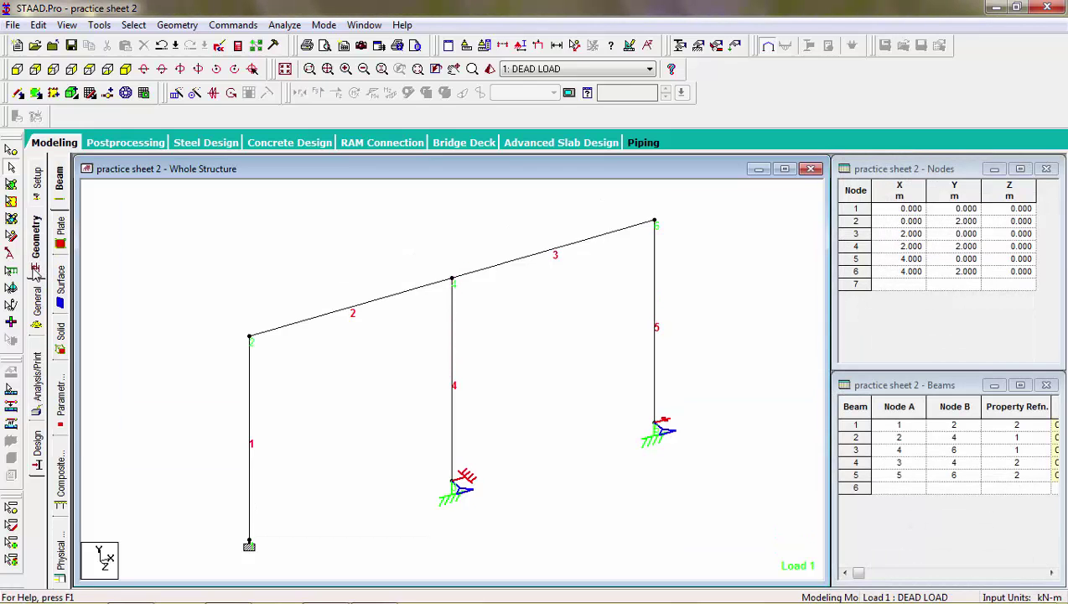
{"action": "left_click", "coordinate": [37, 301]}
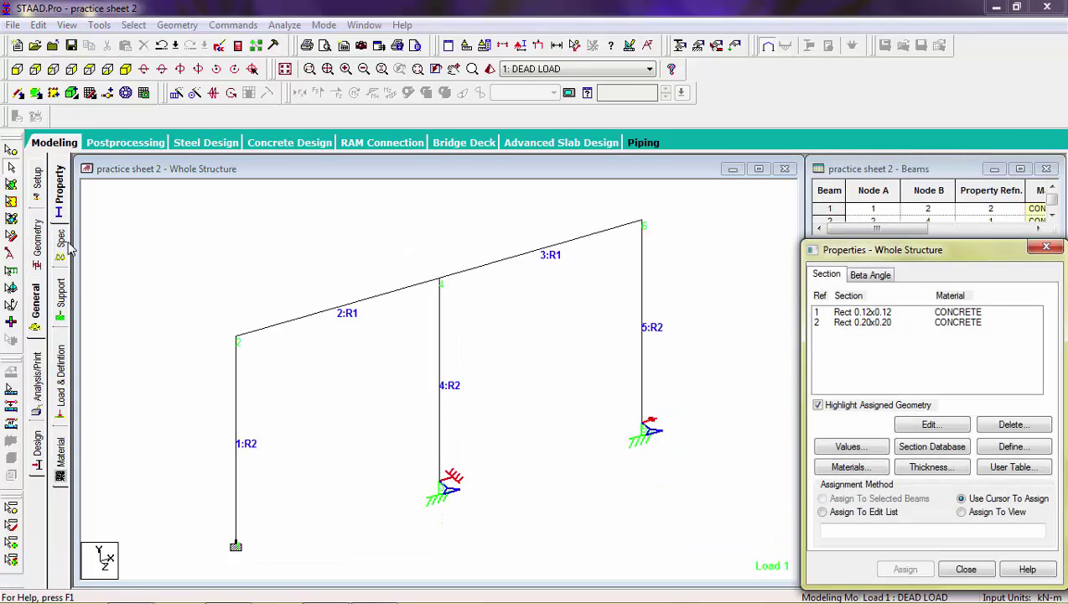
{"action": "left_click", "coordinate": [62, 309]}
{"action": "left_click", "coordinate": [62, 186]}
{"action": "left_click", "coordinate": [958, 323]}
{"action": "left_click", "coordinate": [956, 312]}
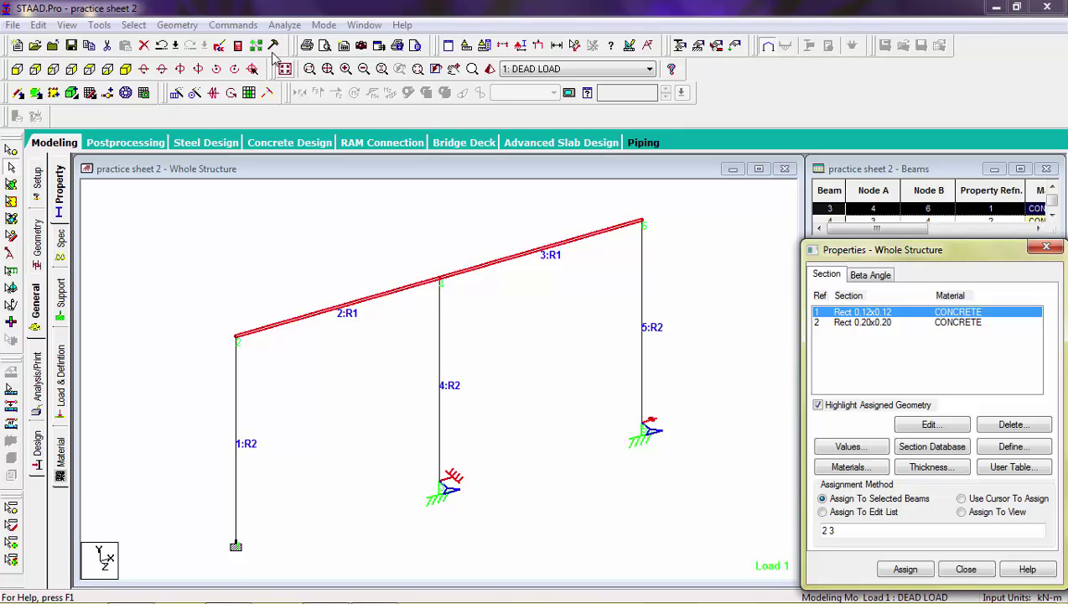
{"action": "left_click", "coordinate": [241, 47]}
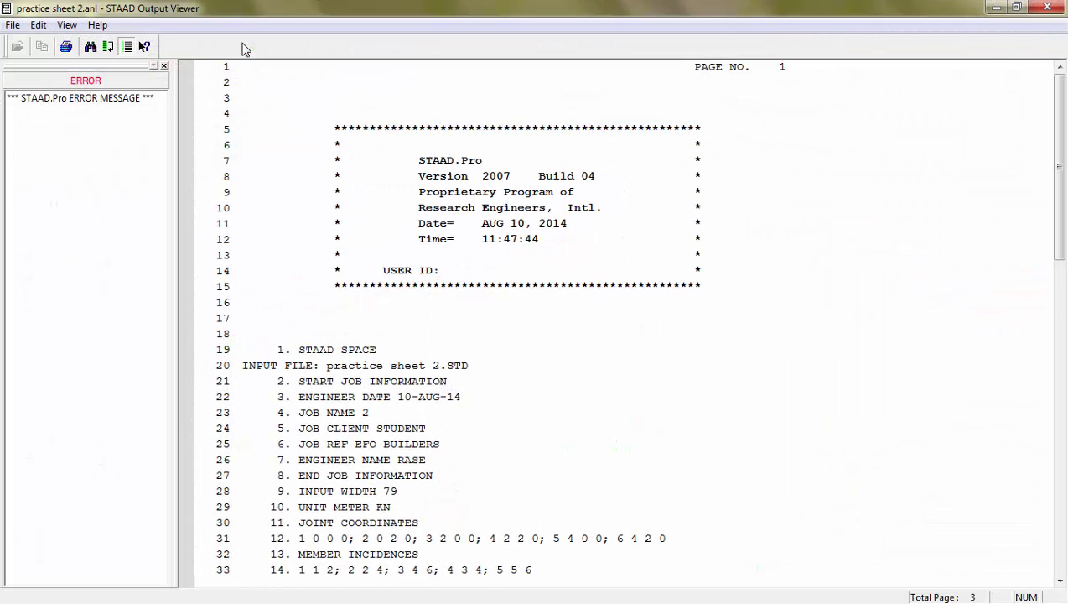
{"action": "left_click", "coordinate": [1045, 7]}
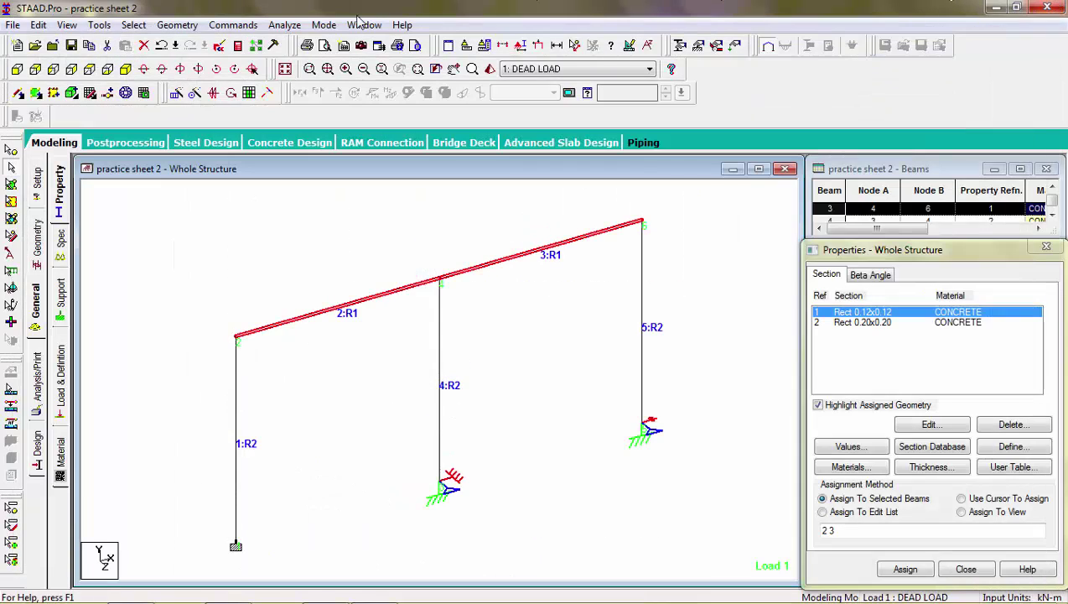
In STAAD Editor, cut the whole input file text, paste it back, save the file and close the editor.
{"action": "left_click", "coordinate": [231, 49]}
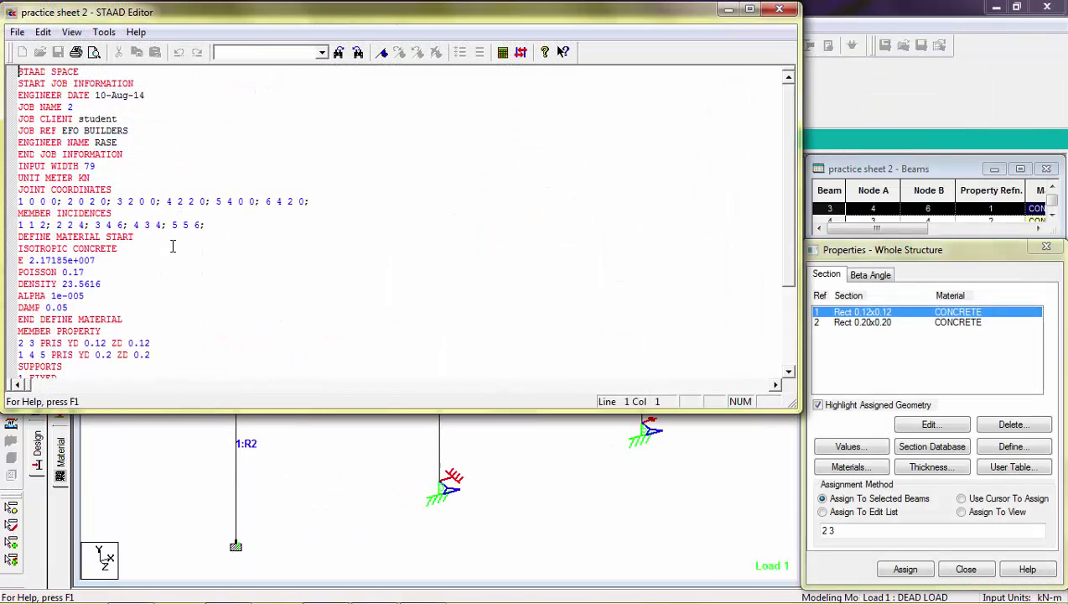
{"action": "left_click", "coordinate": [121, 281]}
{"action": "key", "text": "ctrl+a"}
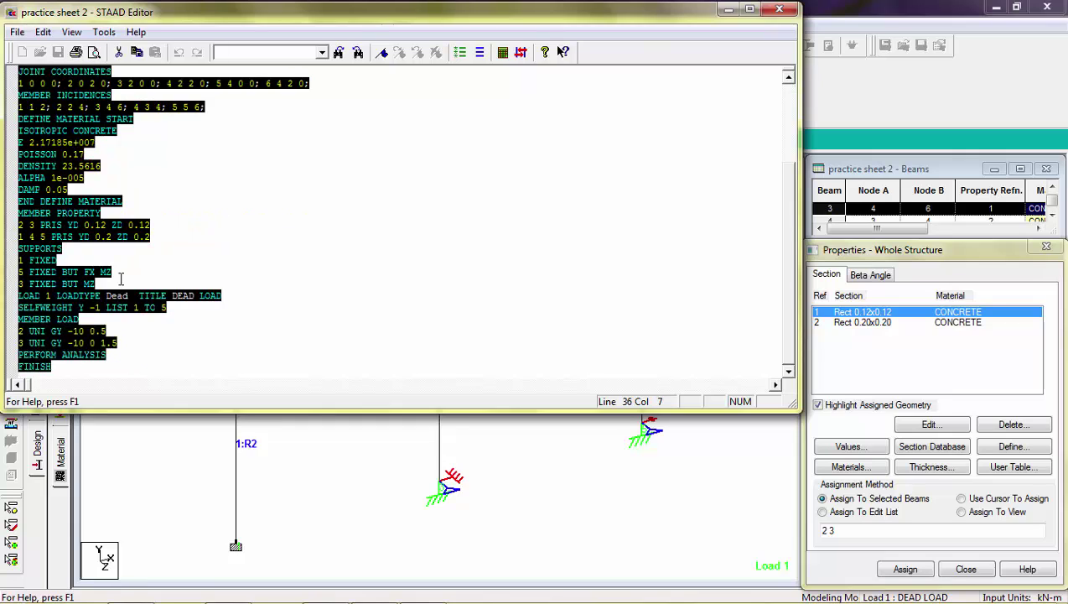
{"action": "key", "text": "ctrl+x"}
{"action": "key", "text": "ctrl+v"}
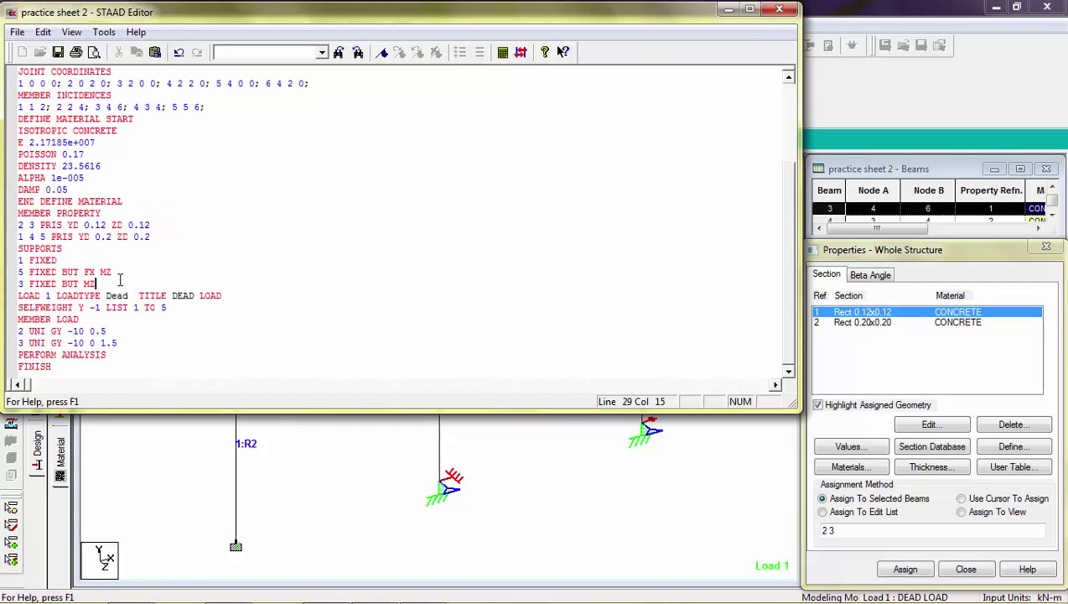
{"action": "left_click", "coordinate": [58, 52]}
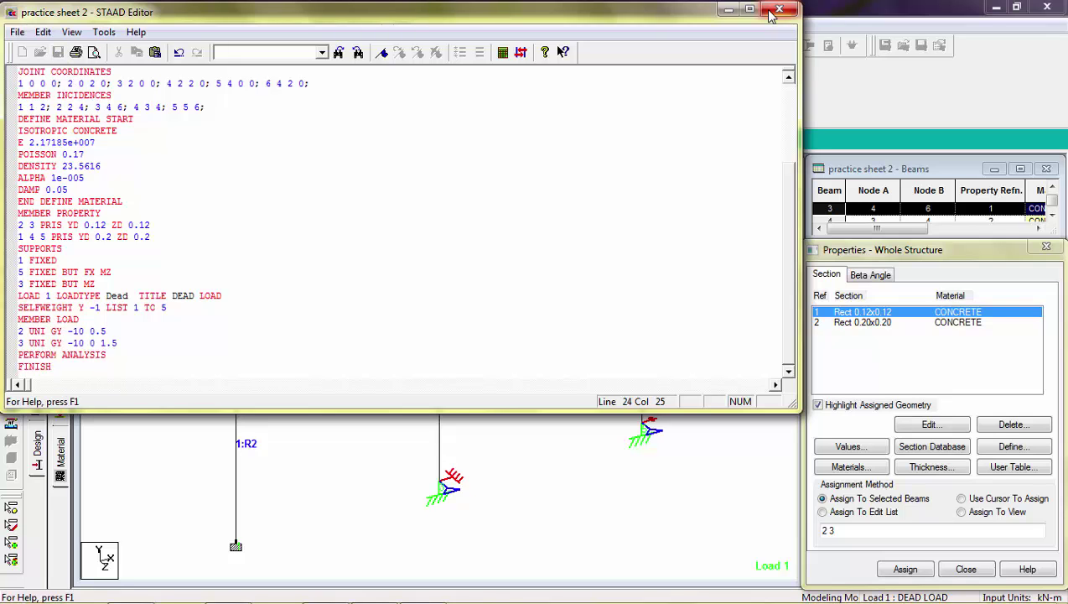
{"action": "left_click", "coordinate": [779, 10]}
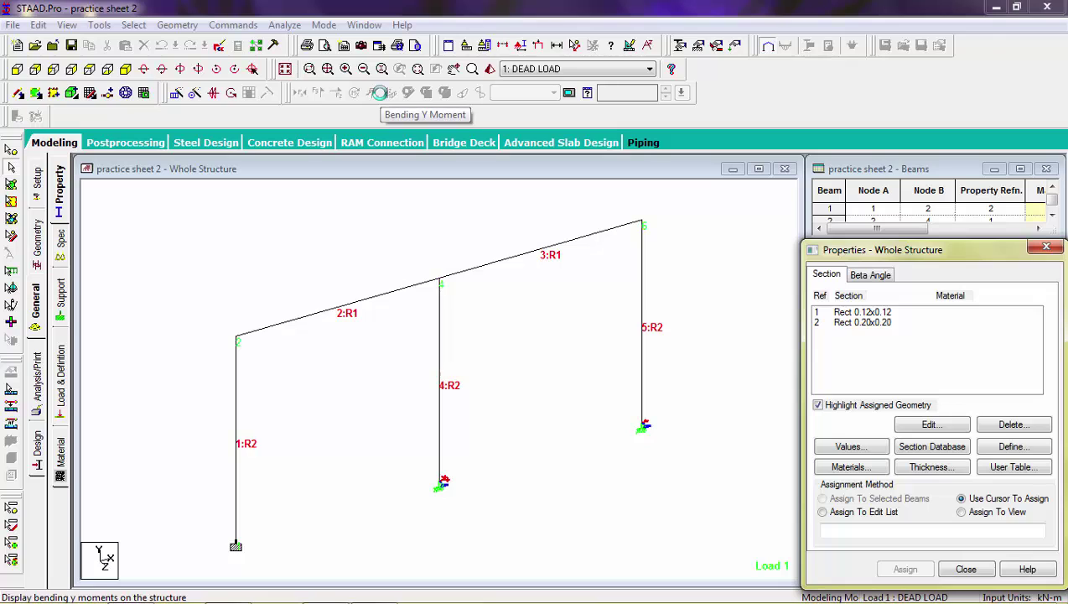
Reassign the CONCRETE material to the Rect 0.12x0.12 section used by beams 2 and 3.
{"action": "left_click", "coordinate": [845, 313]}
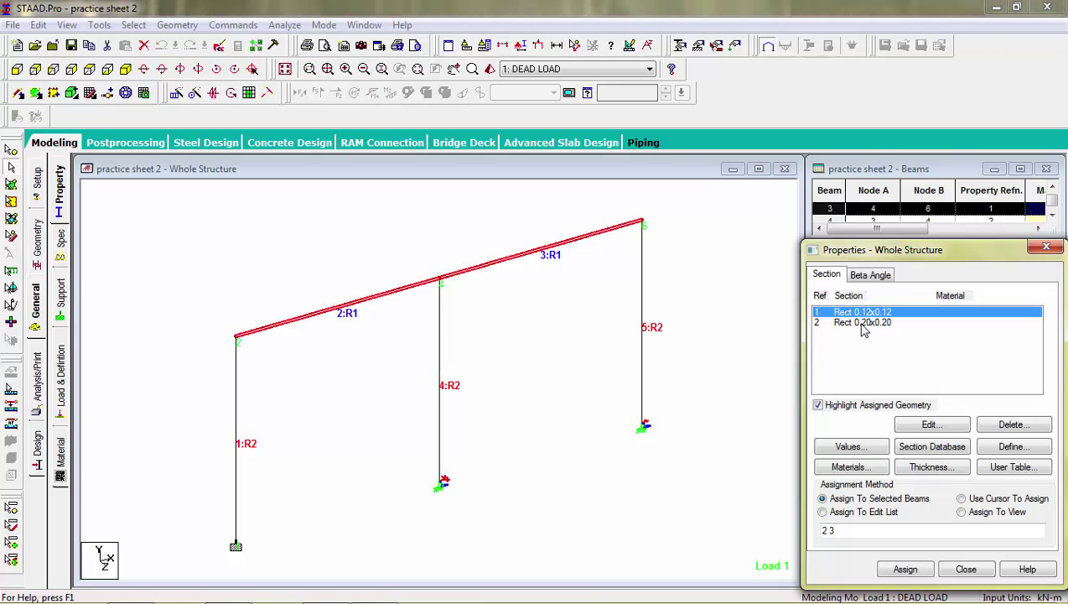
{"action": "left_click", "coordinate": [863, 326]}
{"action": "left_click", "coordinate": [869, 314]}
{"action": "double_click", "coordinate": [870, 317]}
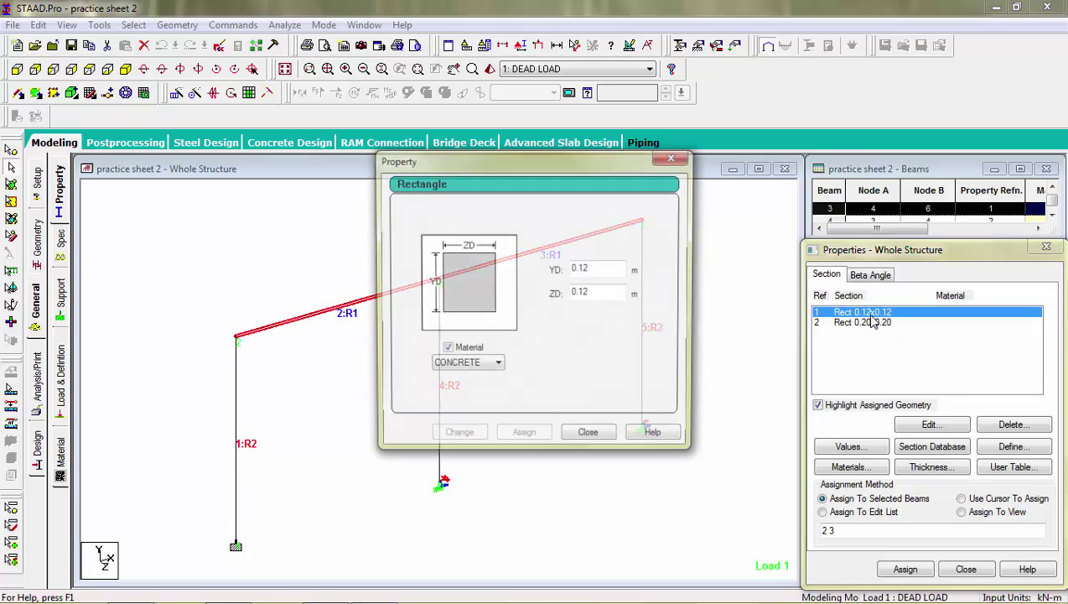
{"action": "left_click", "coordinate": [489, 372]}
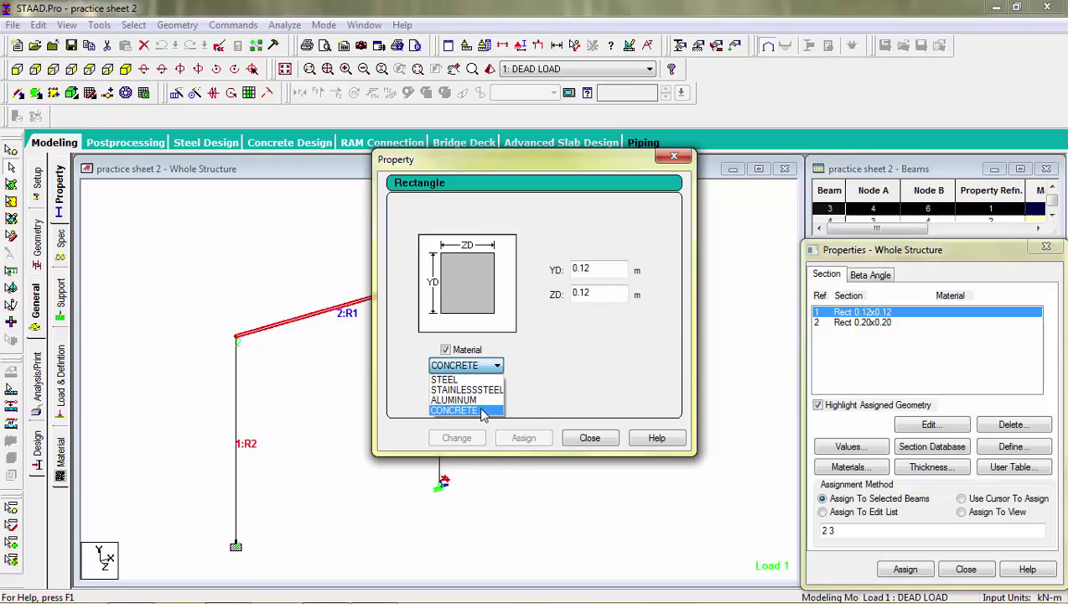
{"action": "left_click", "coordinate": [483, 413]}
{"action": "left_click", "coordinate": [506, 444]}
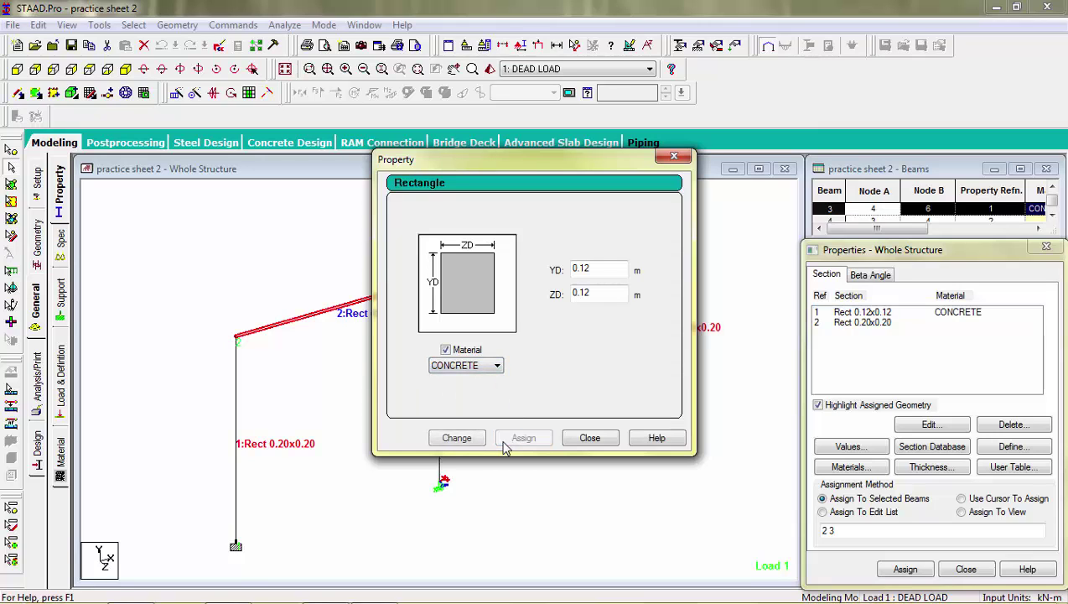
{"action": "left_click", "coordinate": [591, 440]}
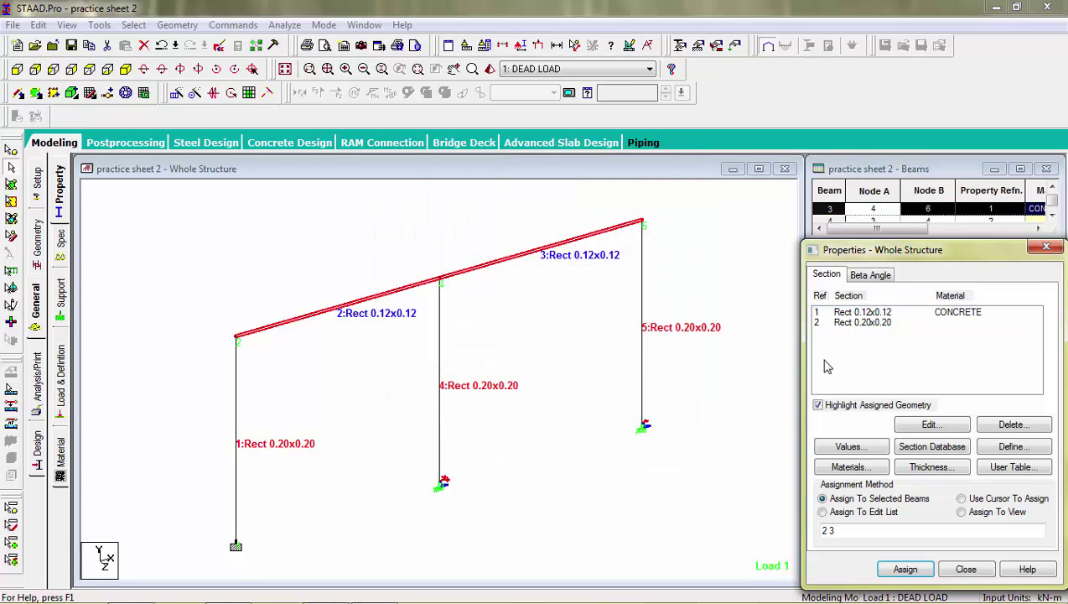
Reassign the CONCRETE material to the Rect 0.20x0.20 section used by members 1, 4 and 5.
{"action": "left_click", "coordinate": [864, 322]}
{"action": "double_click", "coordinate": [881, 325]}
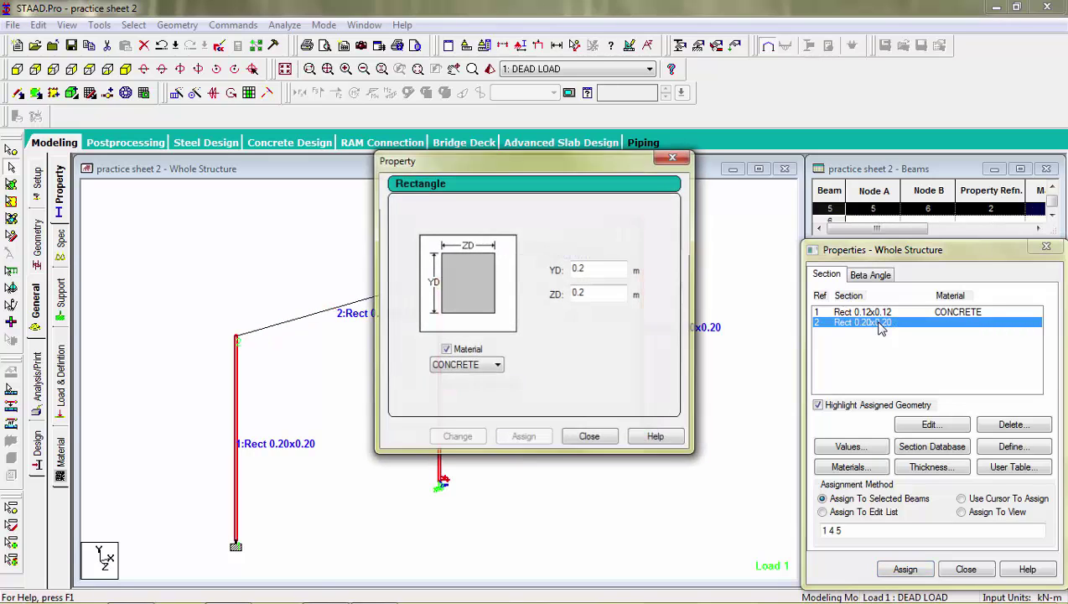
{"action": "left_click", "coordinate": [474, 366]}
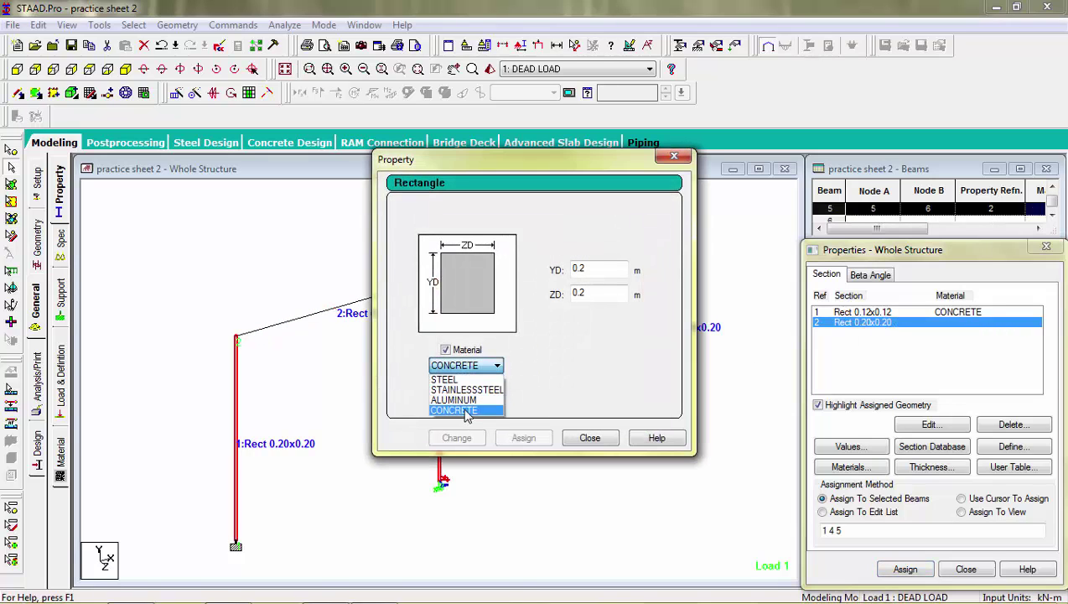
{"action": "left_click", "coordinate": [453, 410]}
{"action": "left_click", "coordinate": [517, 441]}
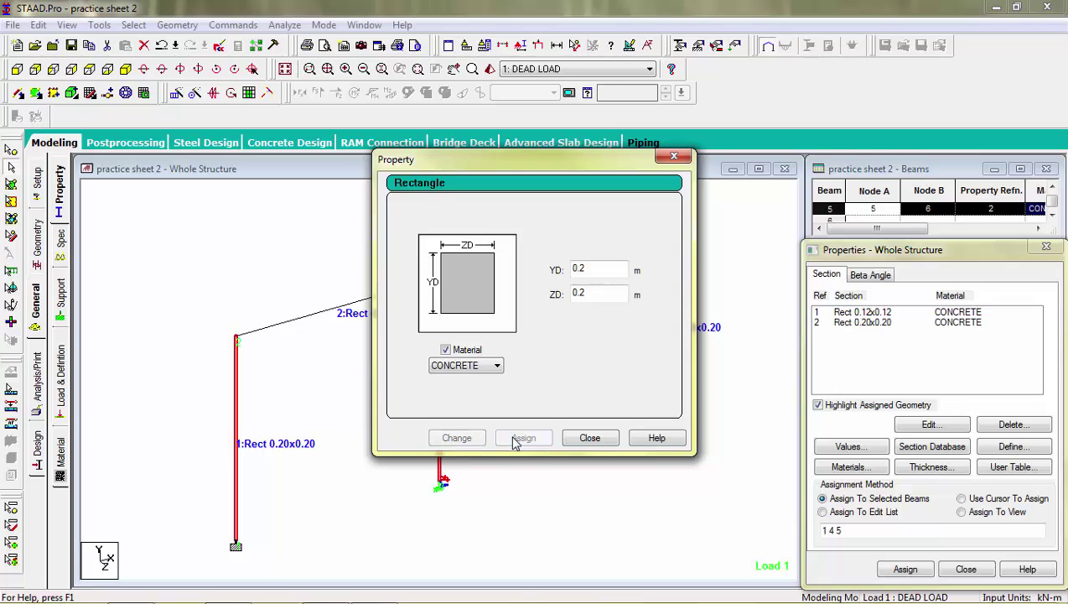
{"action": "left_click", "coordinate": [599, 441]}
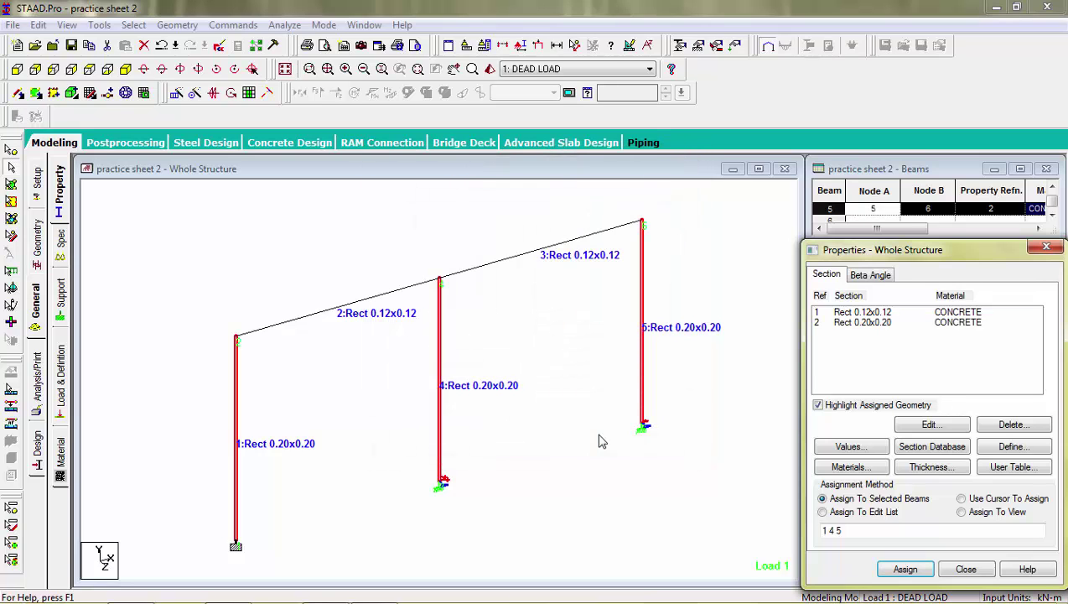
Save the structure, rerun the analysis and stay in modelling mode when it finishes.
{"action": "left_click", "coordinate": [285, 24]}
{"action": "left_click", "coordinate": [295, 43]}
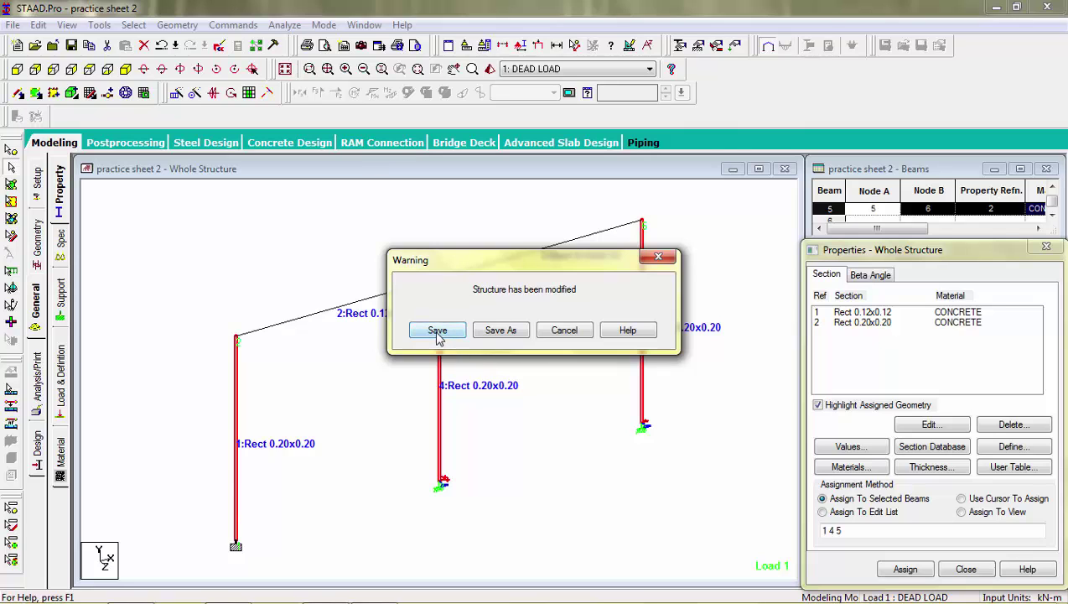
{"action": "left_click", "coordinate": [437, 331]}
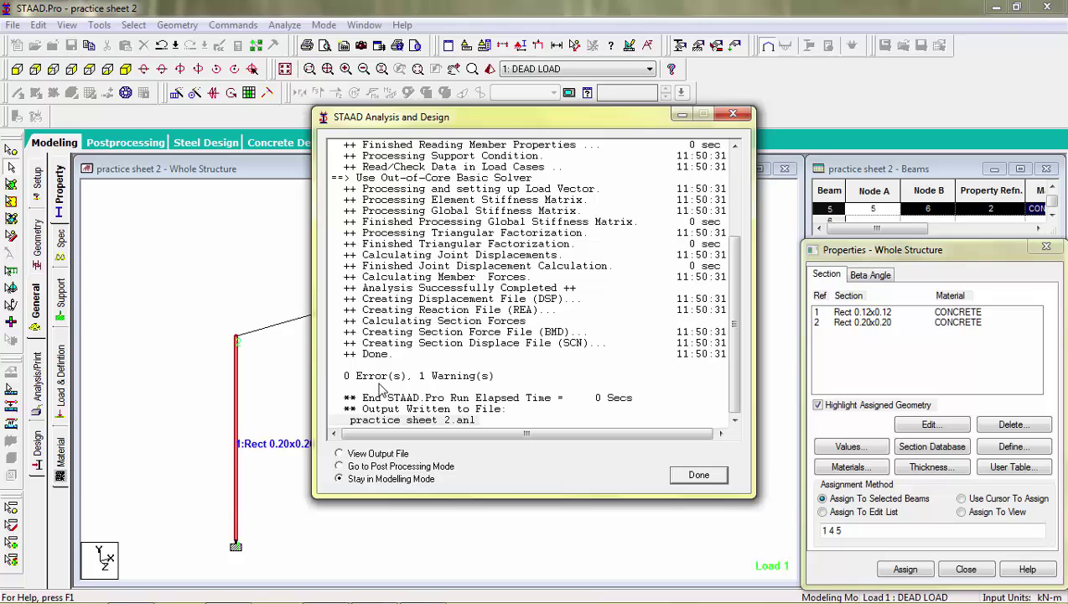
{"action": "key", "text": "Return"}
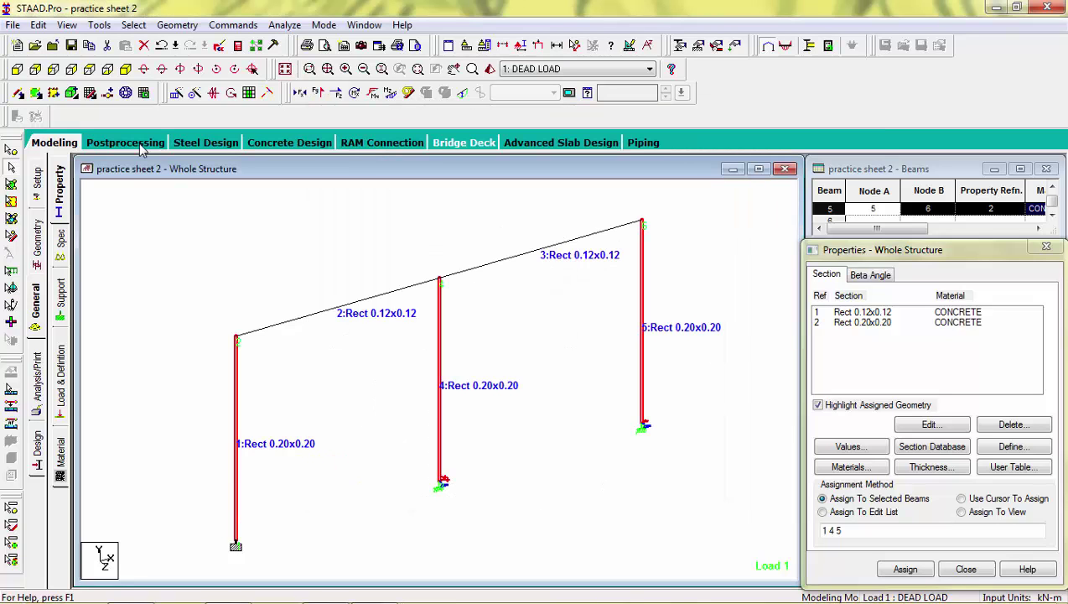
Switch to postprocessing with the 1 DEAD LOAD case selected for the results, and clear the member selection.
{"action": "left_click", "coordinate": [126, 143]}
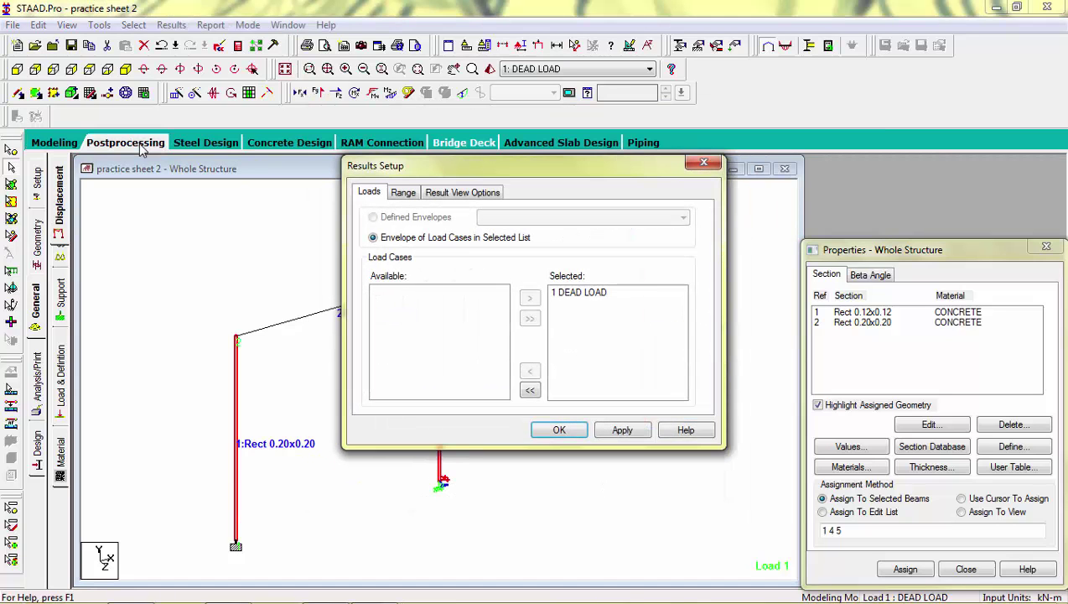
{"action": "left_click", "coordinate": [582, 435]}
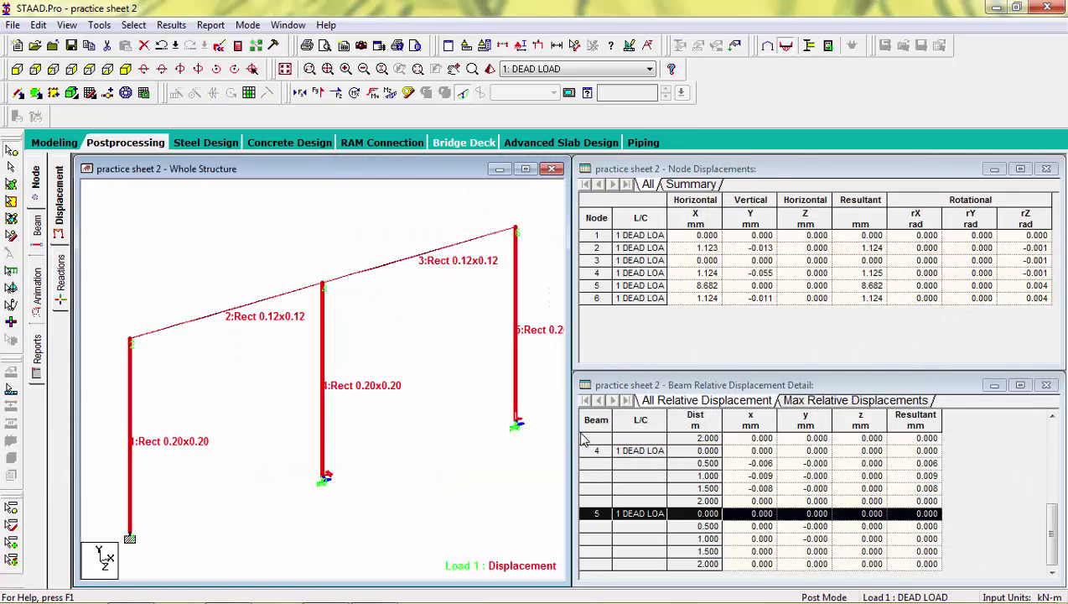
{"action": "left_click", "coordinate": [483, 434]}
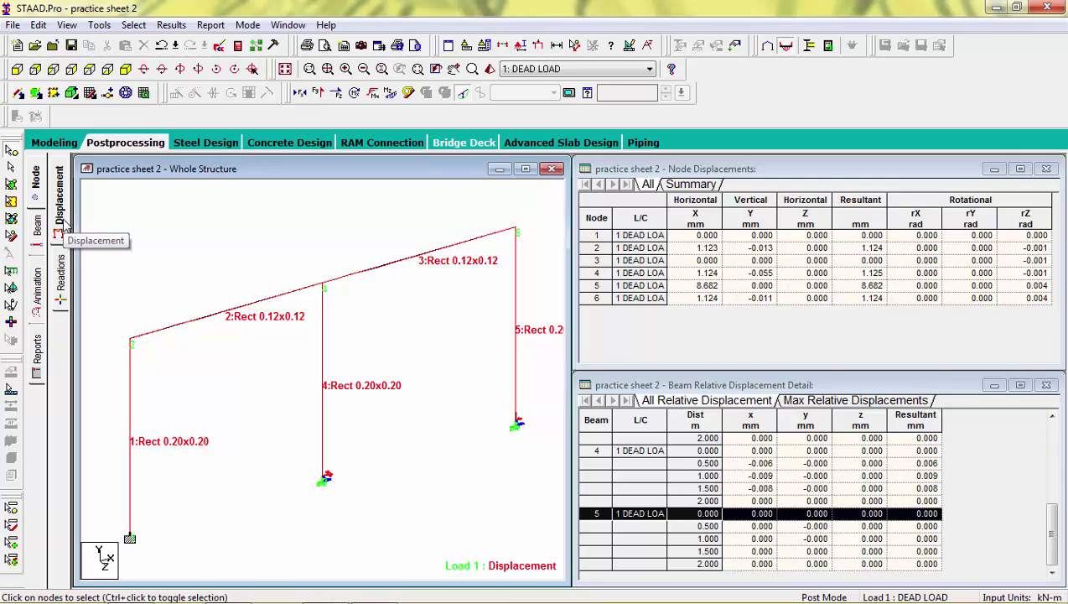
Check the displacement results of the three support nodes 5, 3 and 1 in the node displacement table.
{"action": "double_click", "coordinate": [518, 424]}
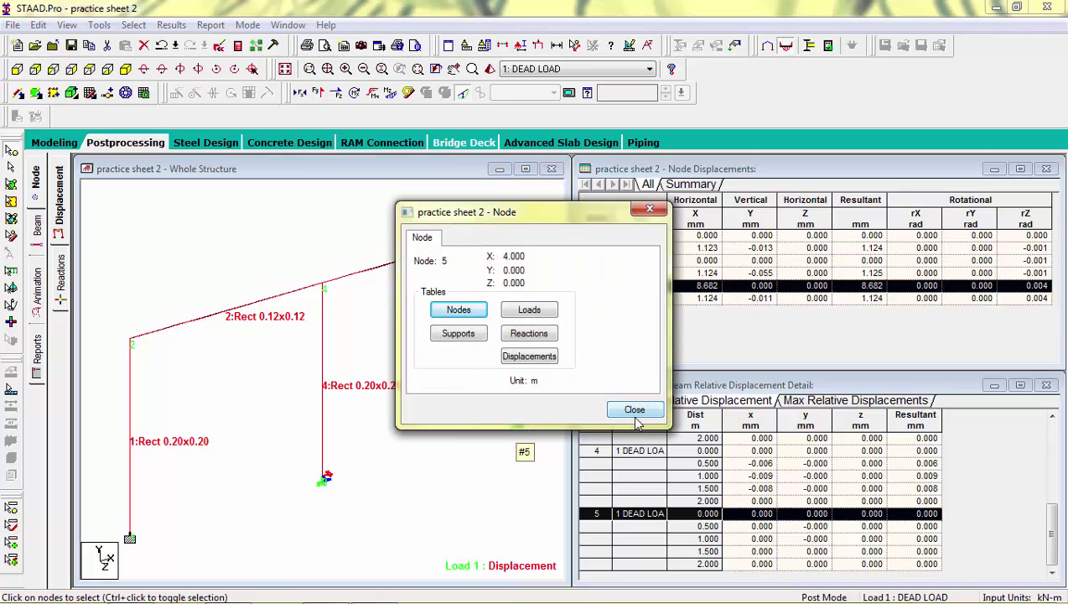
{"action": "left_click", "coordinate": [634, 409]}
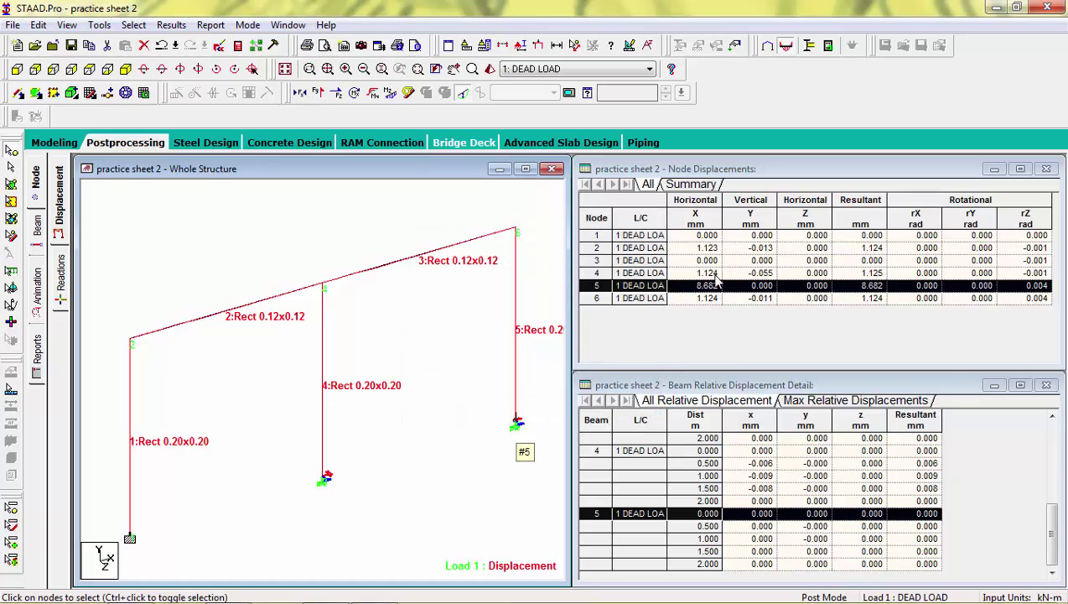
{"action": "left_click", "coordinate": [327, 478]}
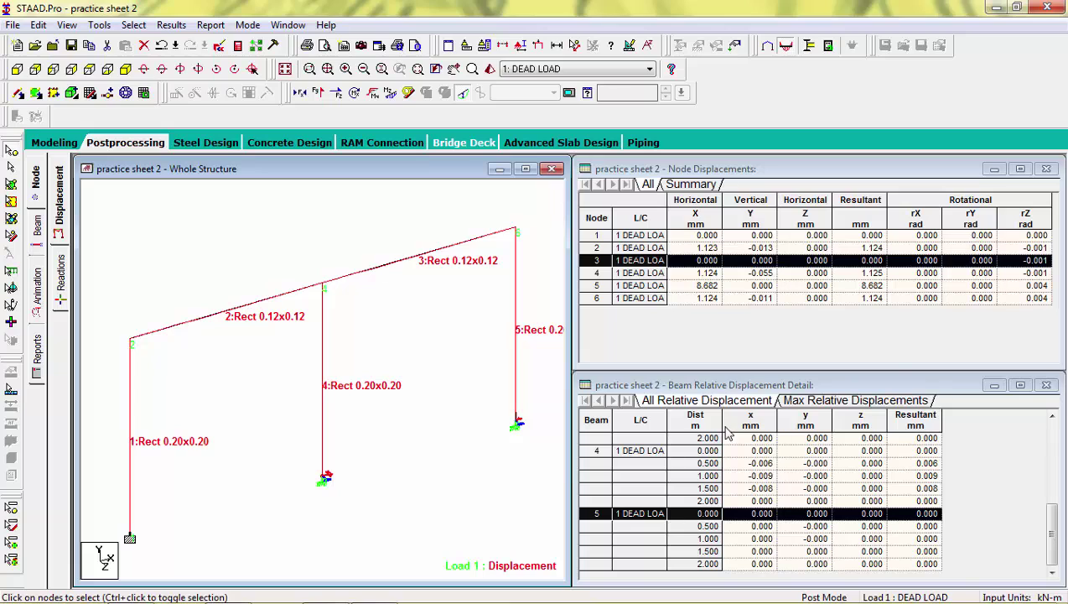
{"action": "left_click", "coordinate": [130, 534]}
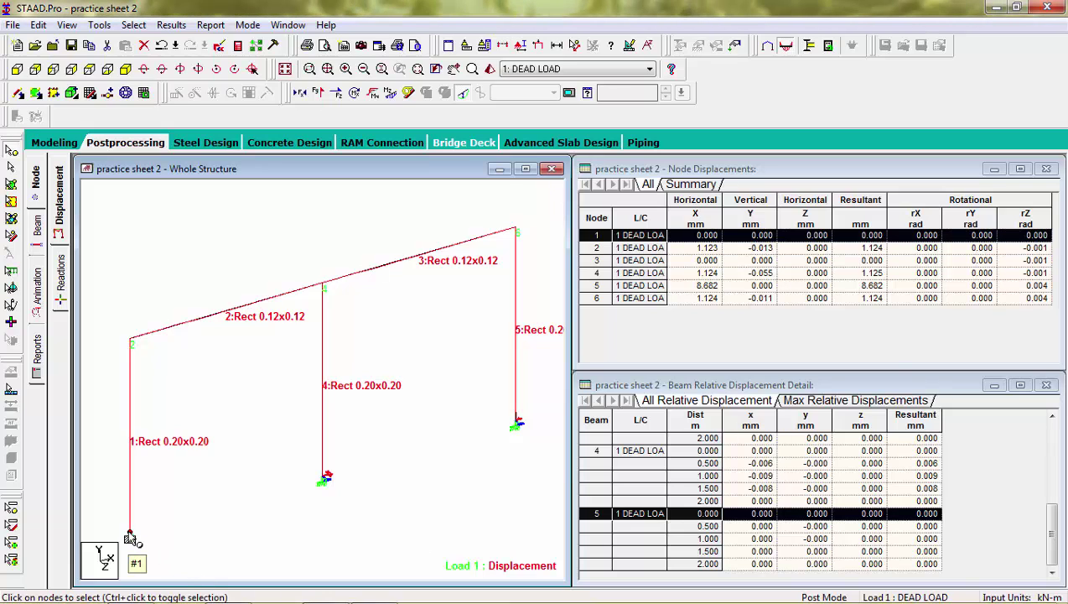
Show the beam force results and set the diagram scales to 10 for Bending Y and Bending Z and 100 for Displacement.
{"action": "left_click", "coordinate": [35, 235]}
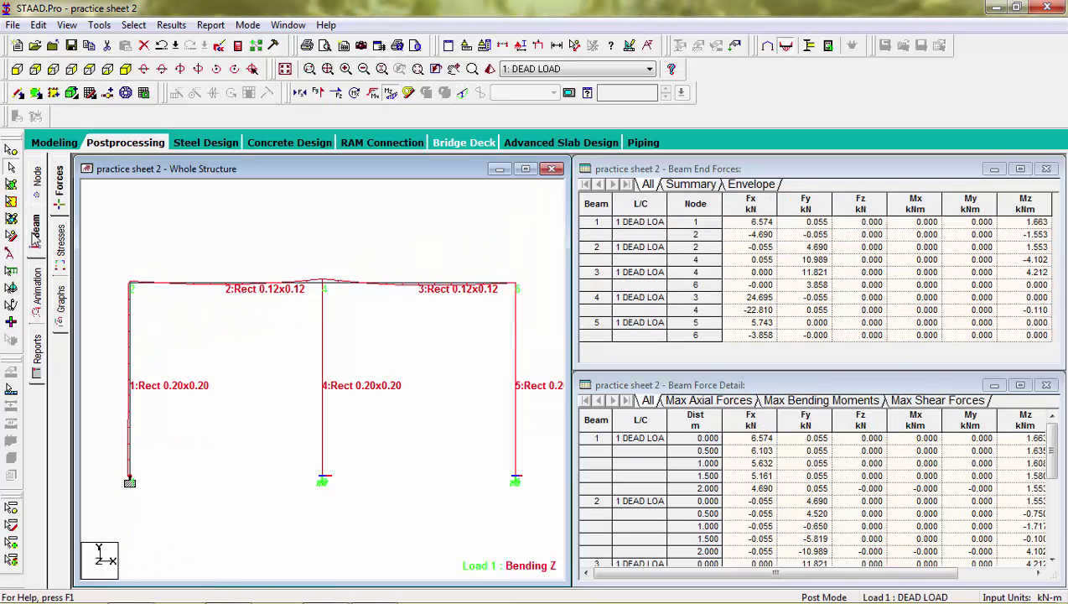
{"action": "left_click", "coordinate": [628, 46]}
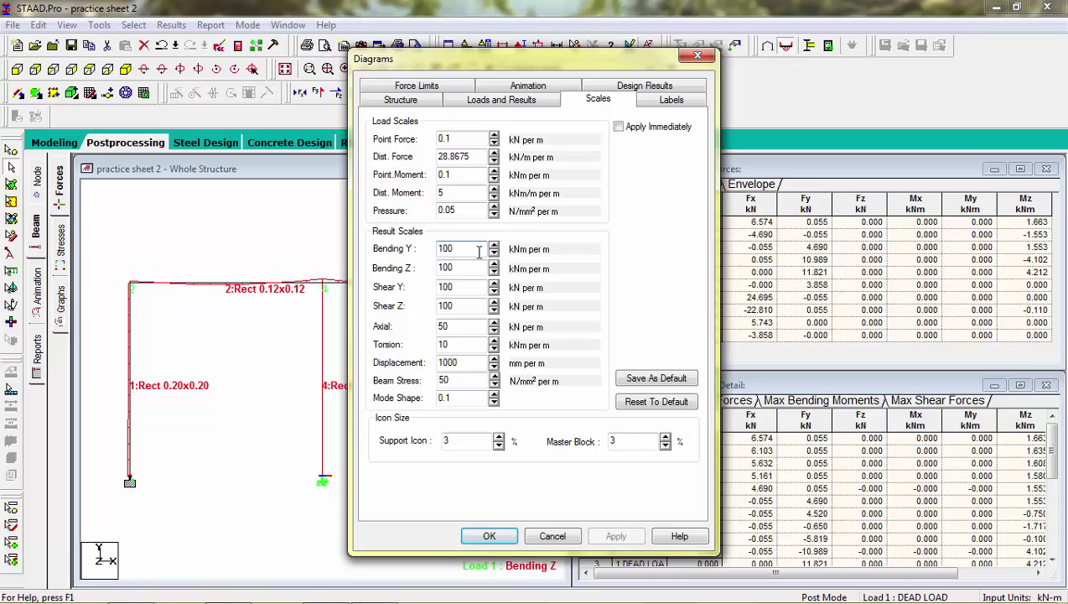
{"action": "key", "text": "BackSpace"}
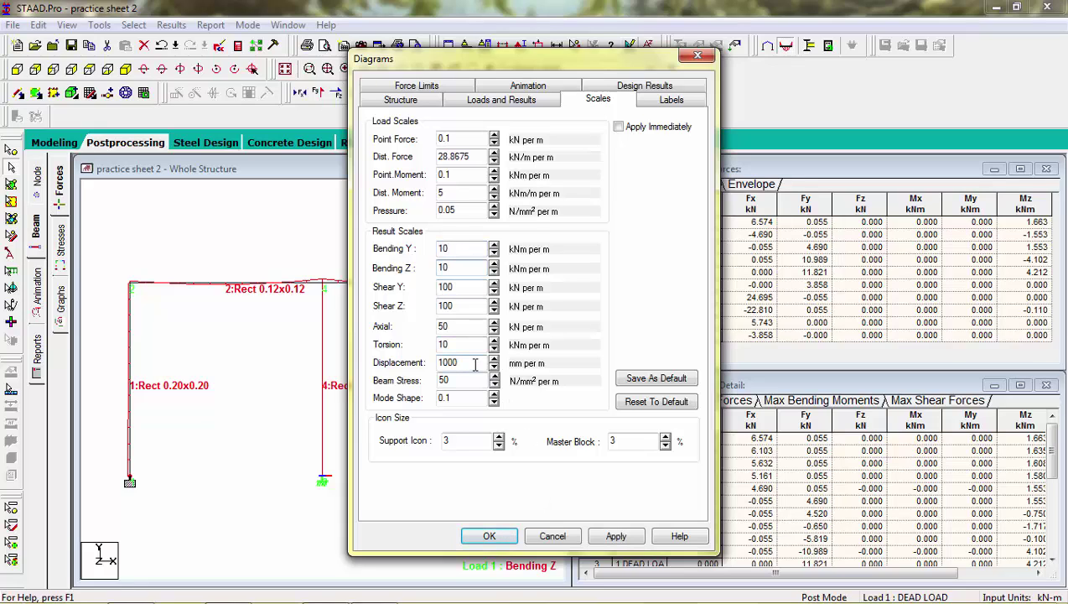
{"action": "left_click_drag", "start_coordinate": [474, 363], "coordinate": [428, 362]}
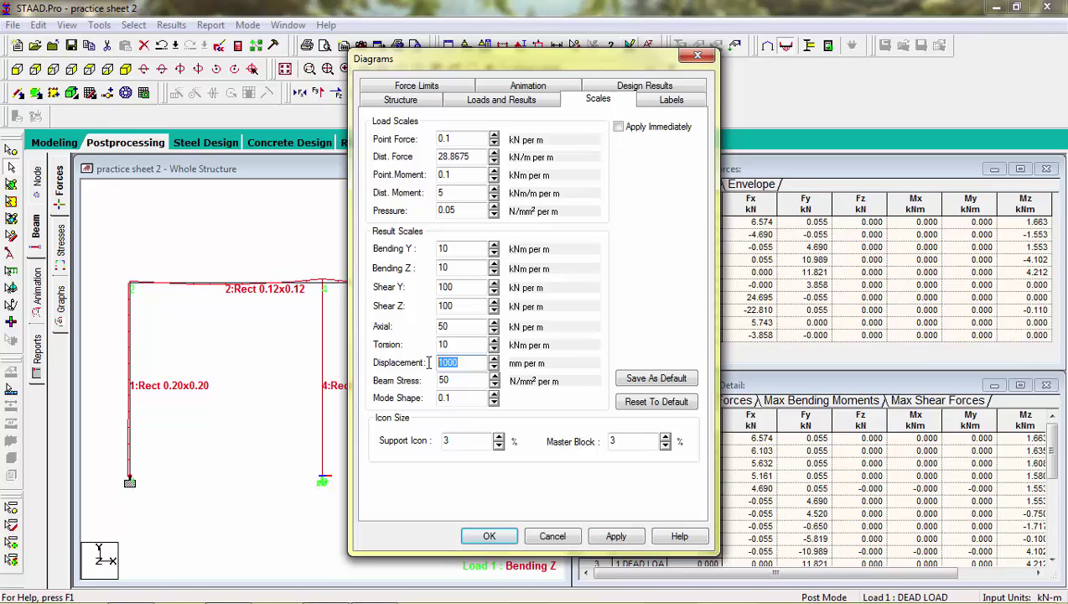
{"action": "type", "text": "100"}
{"action": "left_click", "coordinate": [616, 536]}
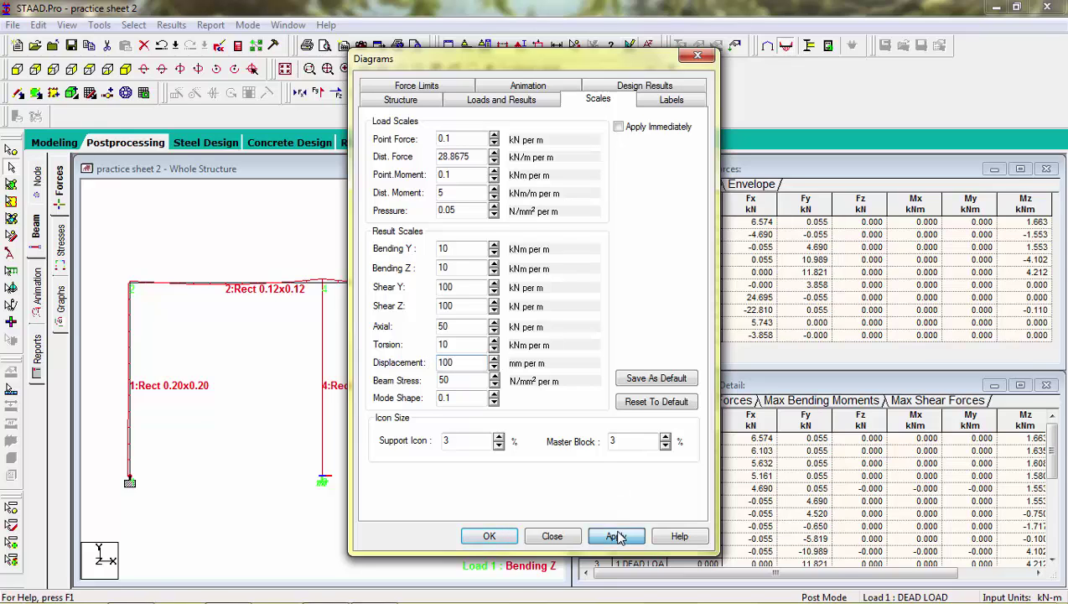
{"action": "left_click", "coordinate": [489, 536]}
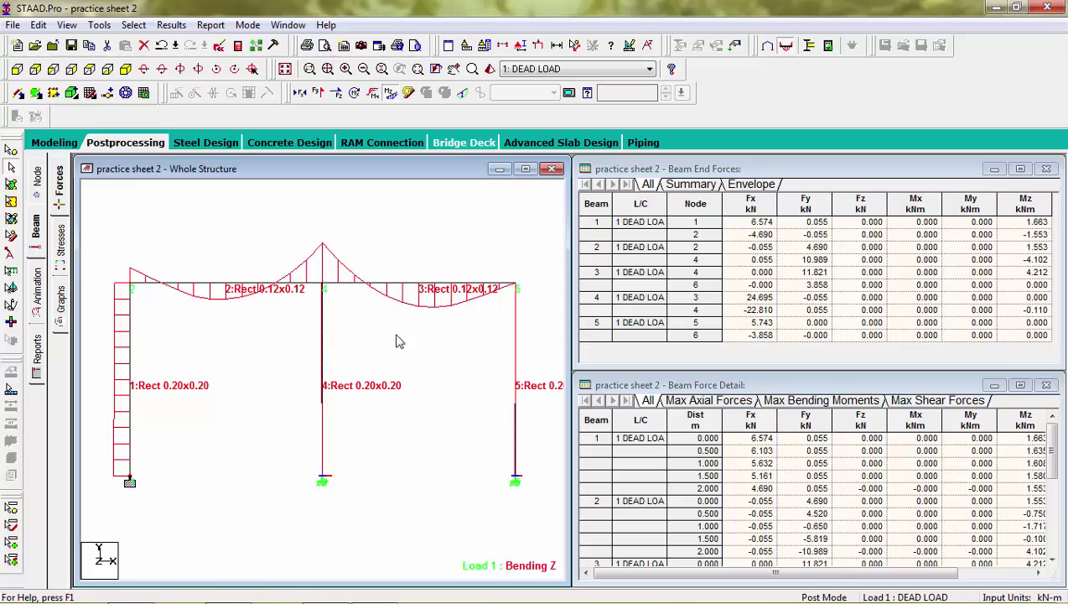
Animate the whole frame using the Section Displacement diagram type.
{"action": "mouse_move", "coordinate": [485, 295]}
{"action": "left_click", "coordinate": [353, 93]}
{"action": "left_click", "coordinate": [38, 288]}
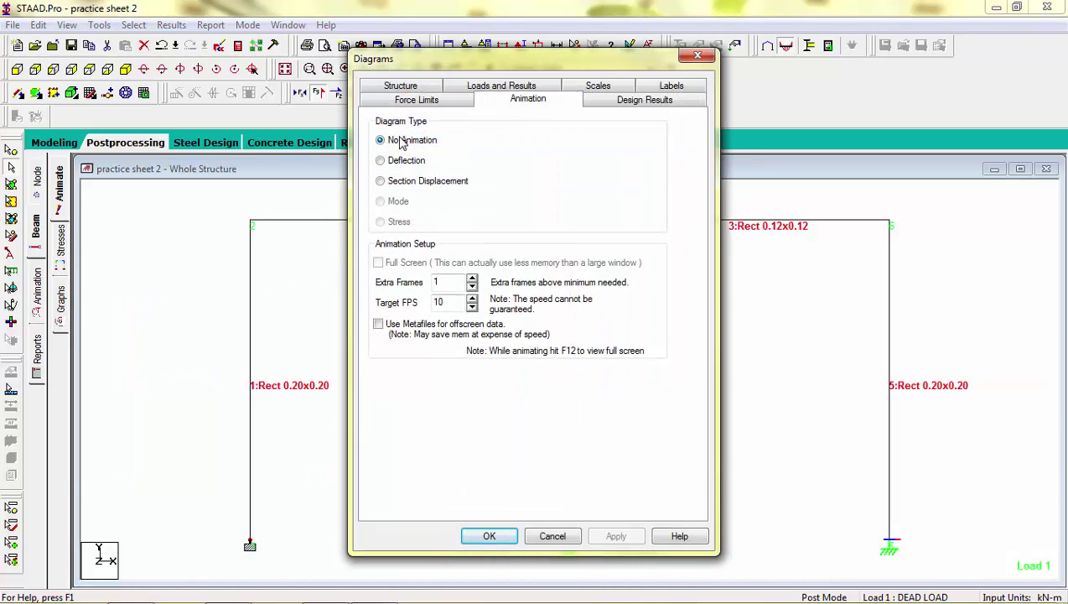
{"action": "left_click", "coordinate": [381, 182]}
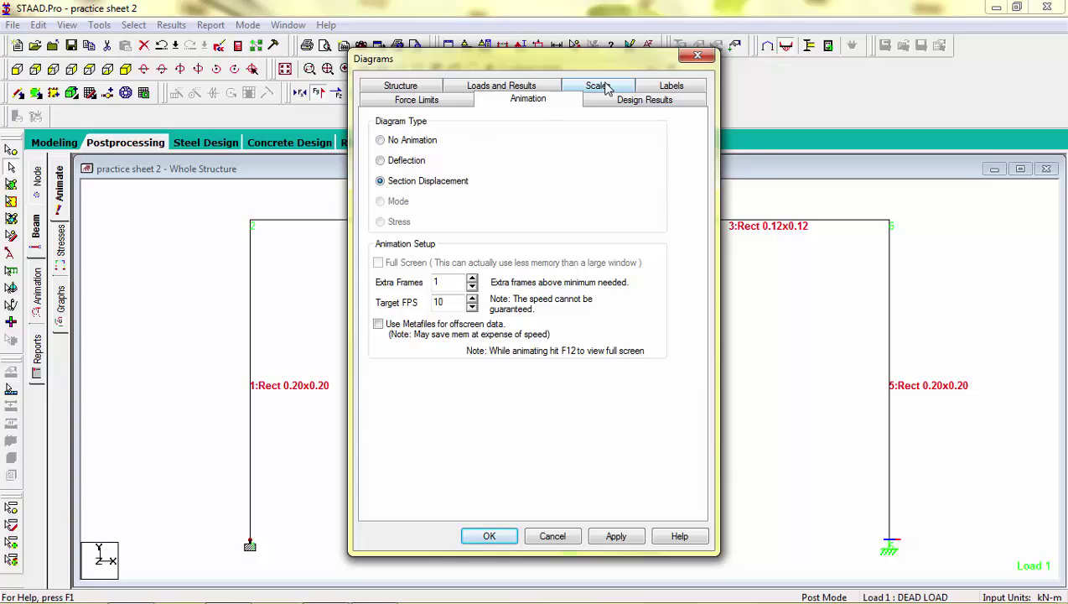
{"action": "left_click", "coordinate": [613, 540]}
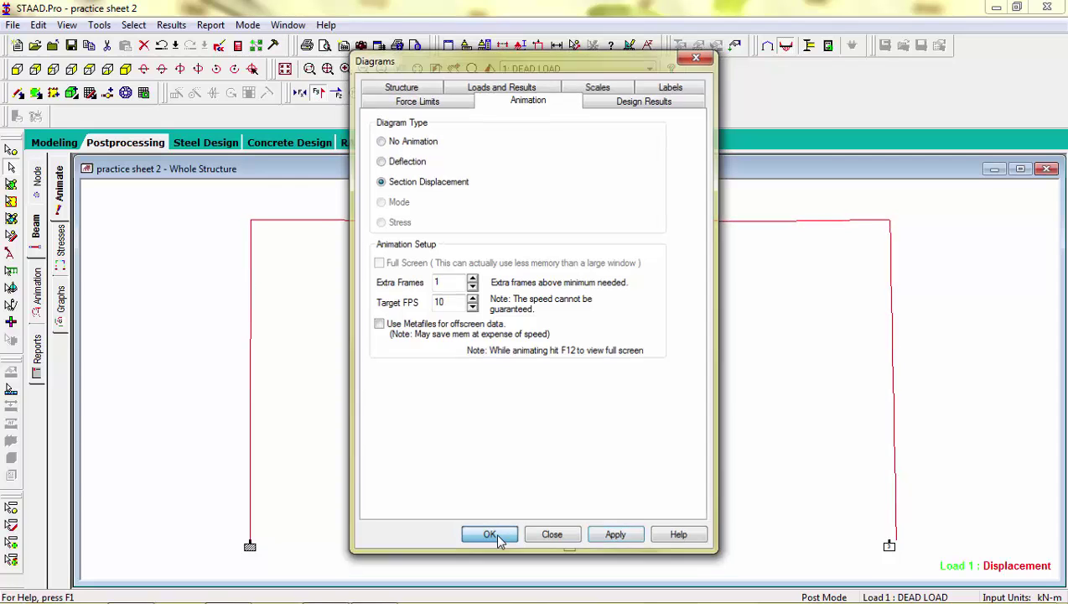
{"action": "left_click", "coordinate": [491, 537]}
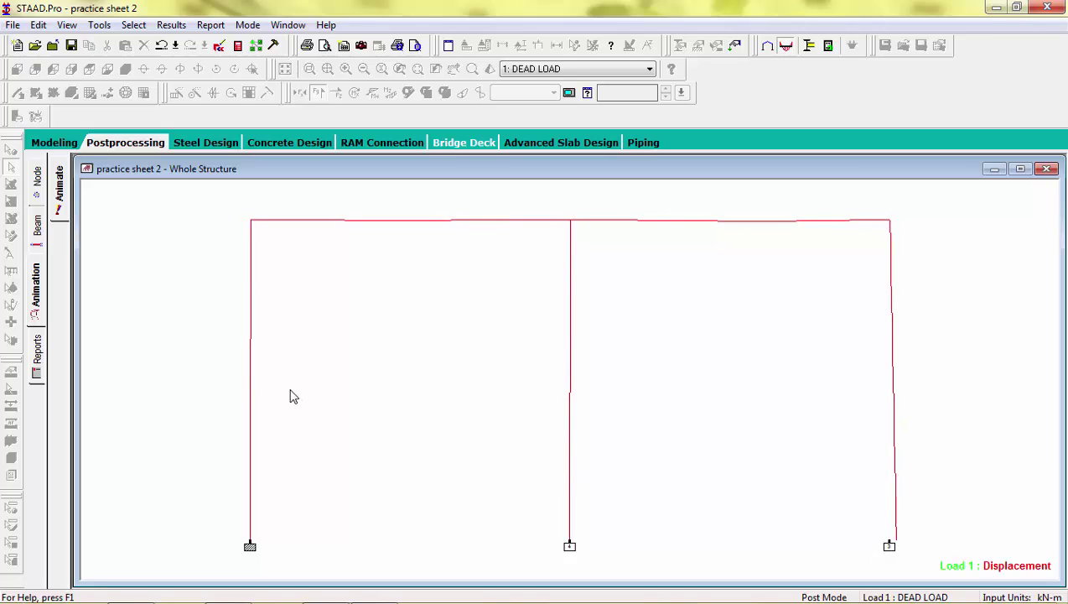
Open the report setup and choose Nodes from the available input items.
{"action": "left_click", "coordinate": [40, 361]}
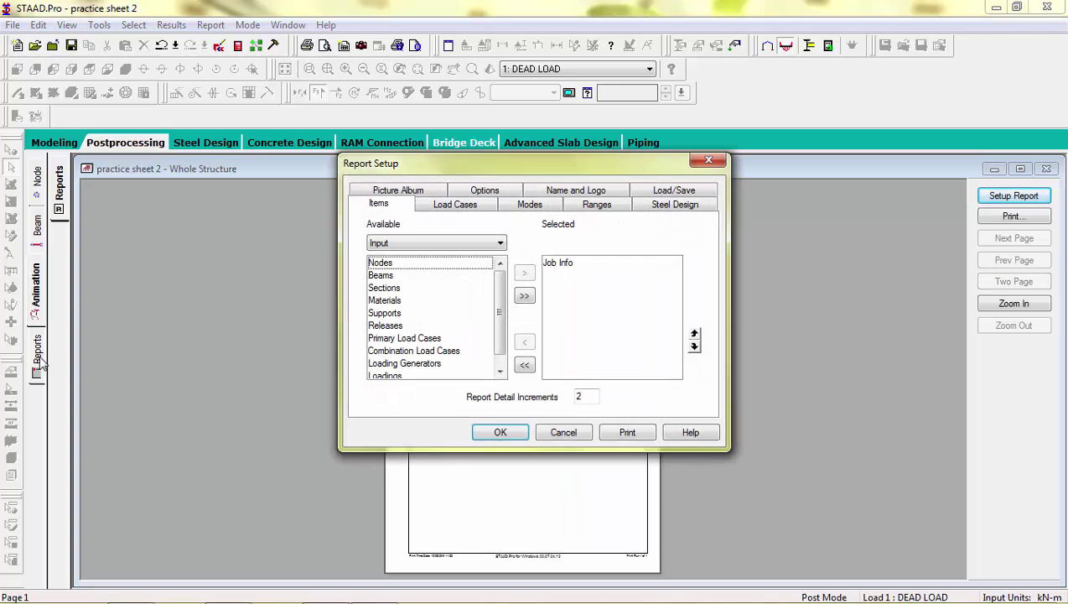
{"action": "left_click", "coordinate": [484, 264]}
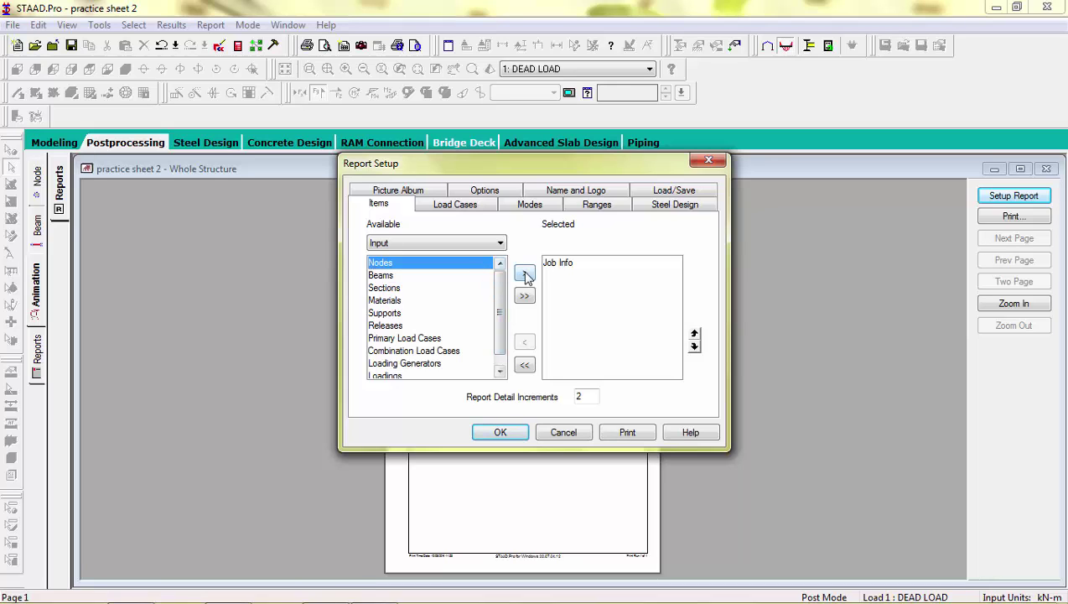